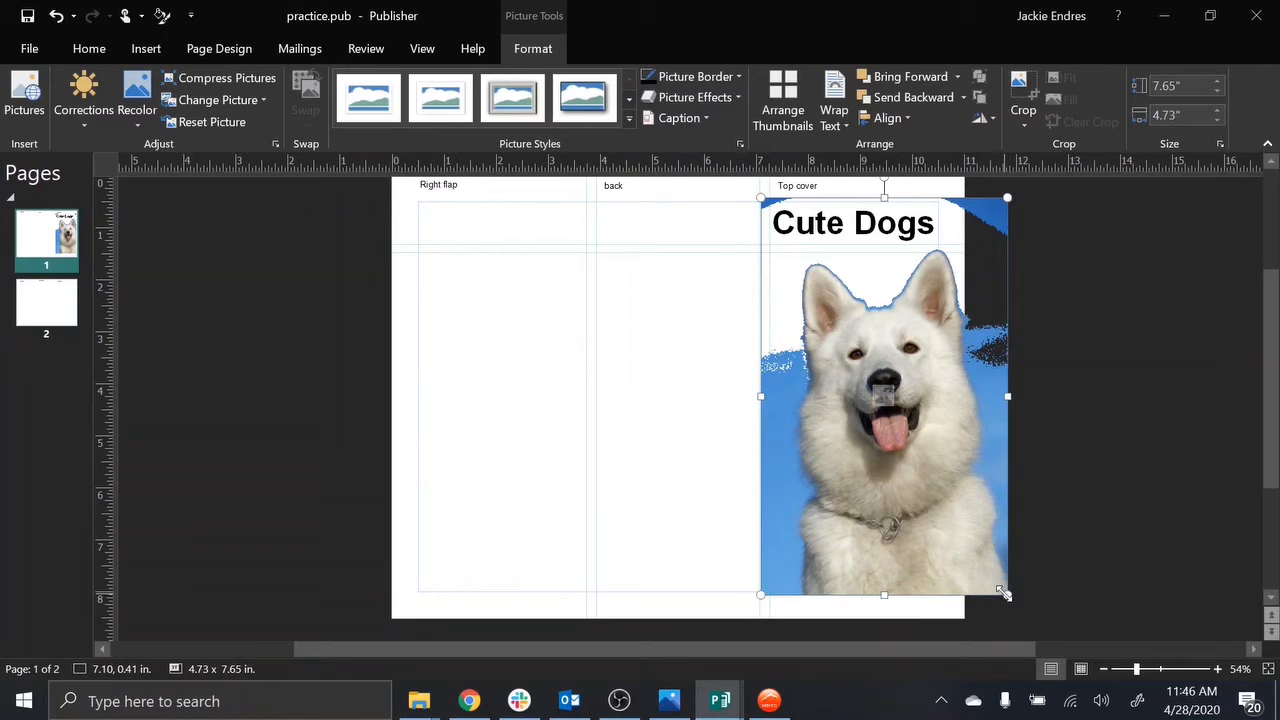
Step: Shrink the dog picture proportionally to about 3.1 x 5.01 in and move it to the lower part of the top cover panel
left_click_drag(1006, 594, 921, 457)
left_click_drag(878, 403, 892, 530)
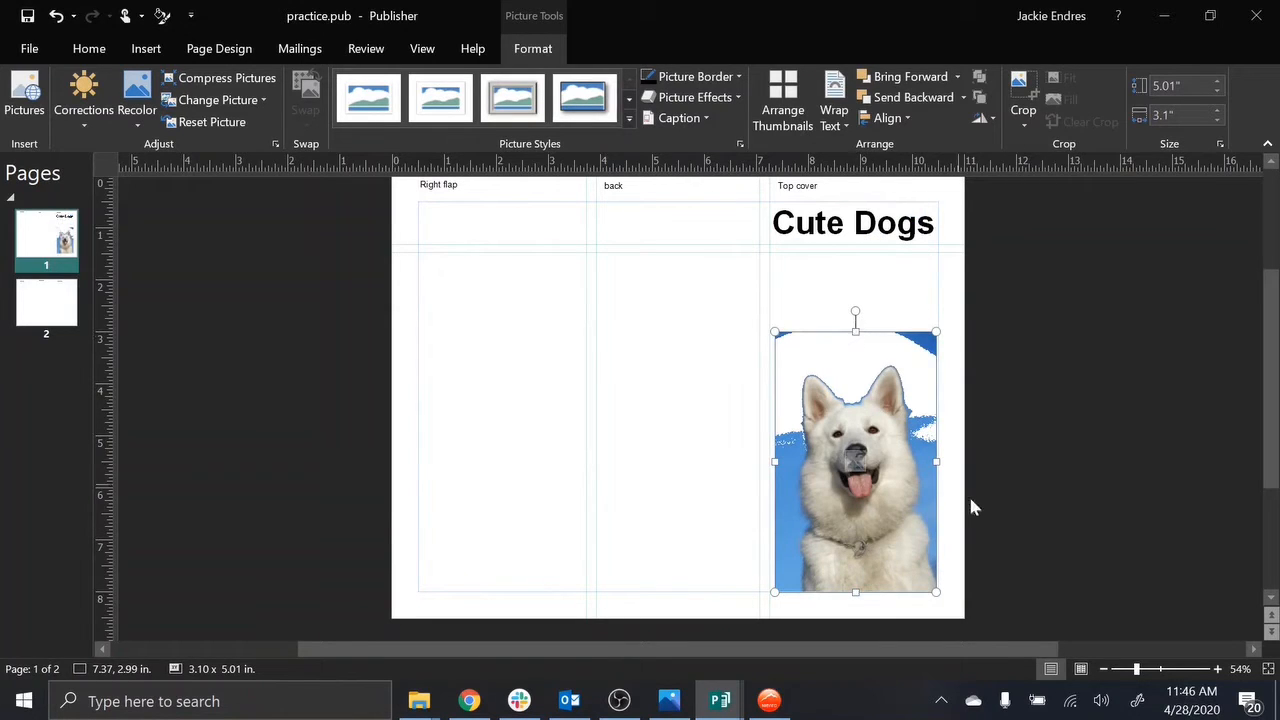
left_click_drag(866, 342, 866, 505)
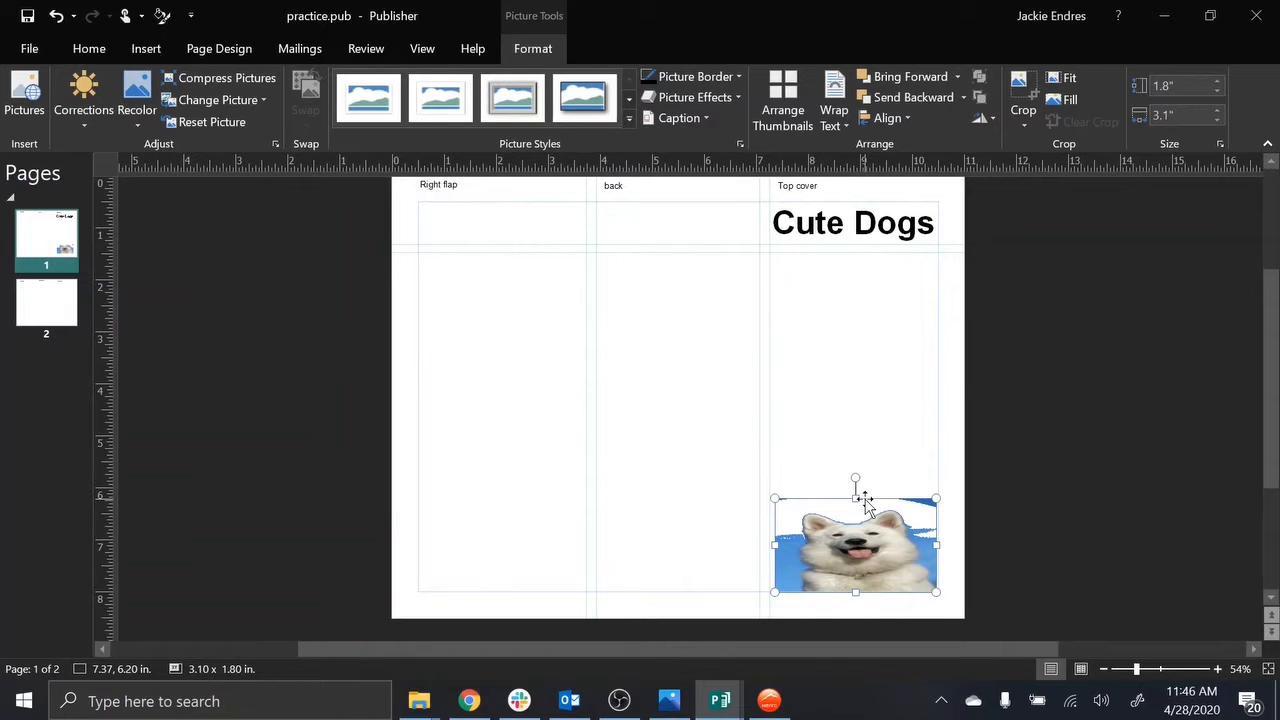
key("ctrl+z")
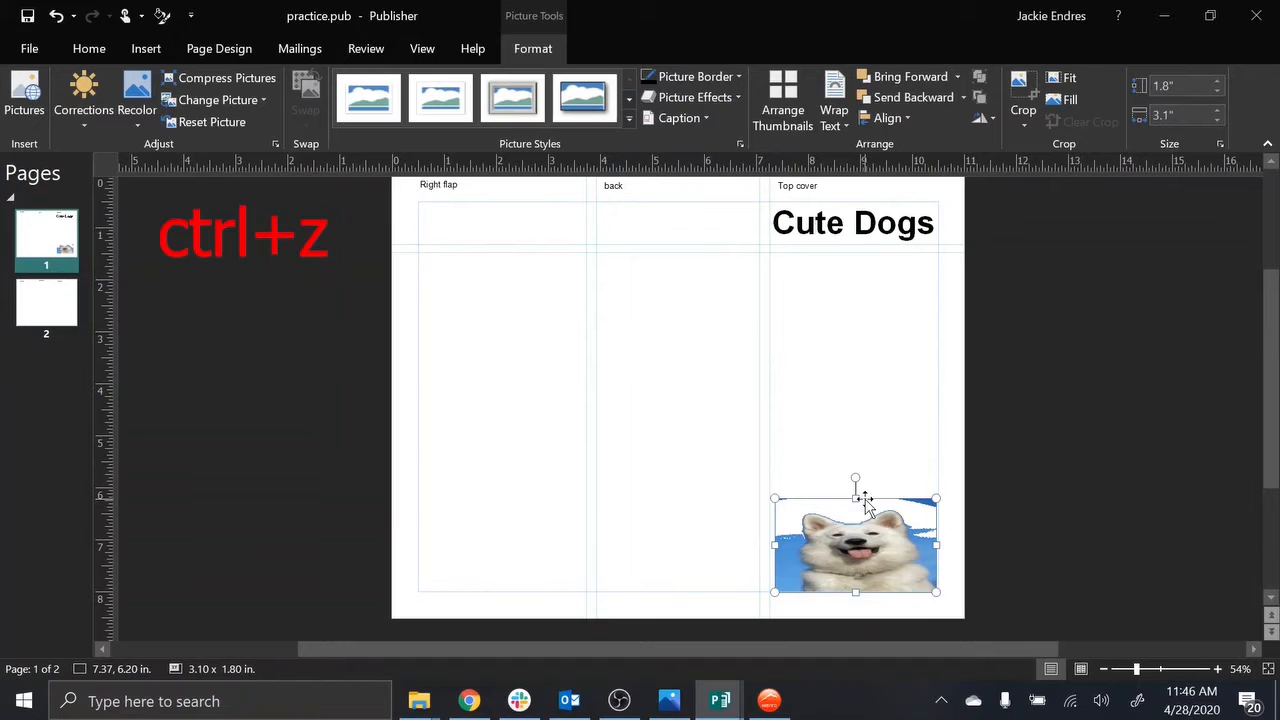
key("ctrl+z")
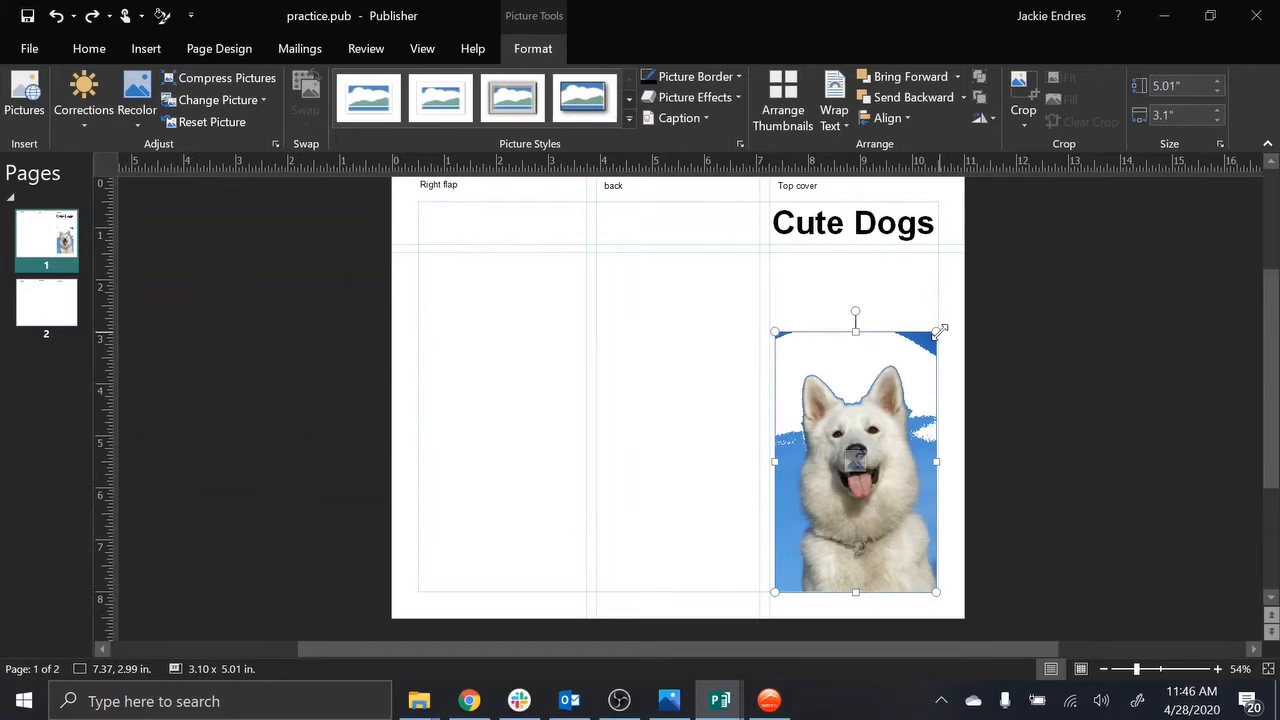
Step: Scale the dog picture proportionally to about 3 x 4.84 in and shift it slightly up within the top cover panel
left_click_drag(940, 330, 881, 343)
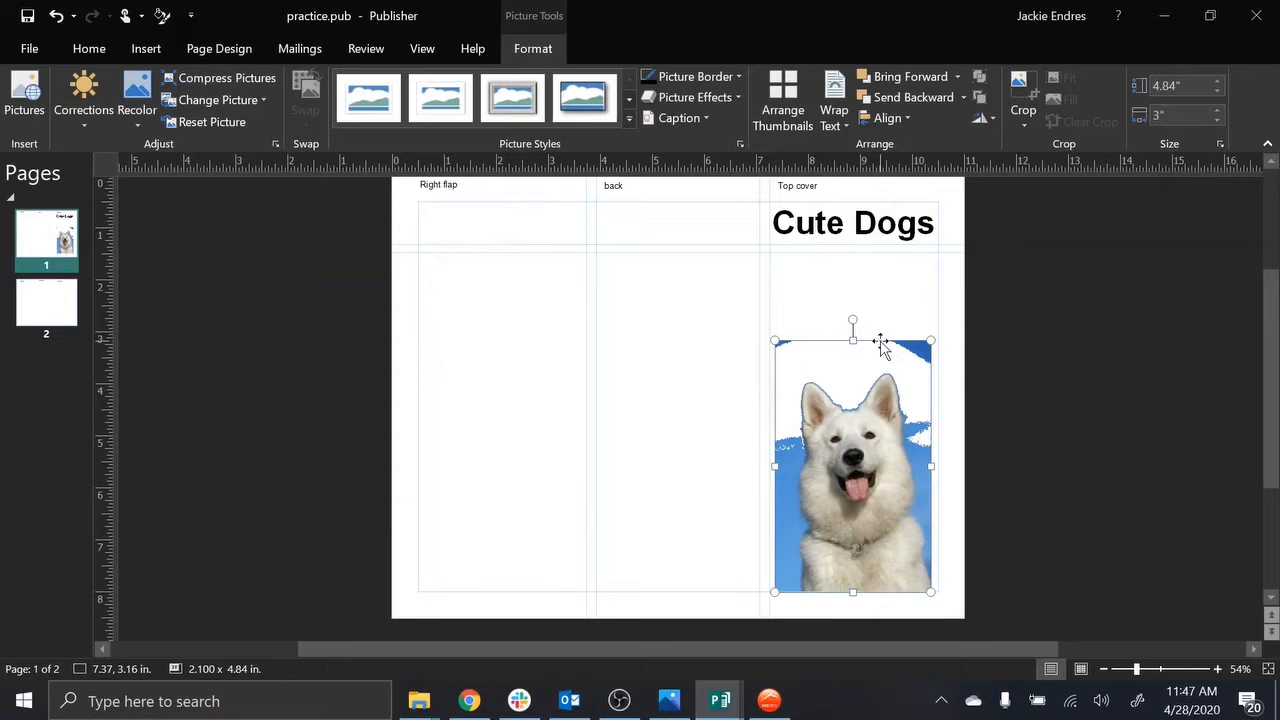
left_click_drag(907, 512, 905, 502)
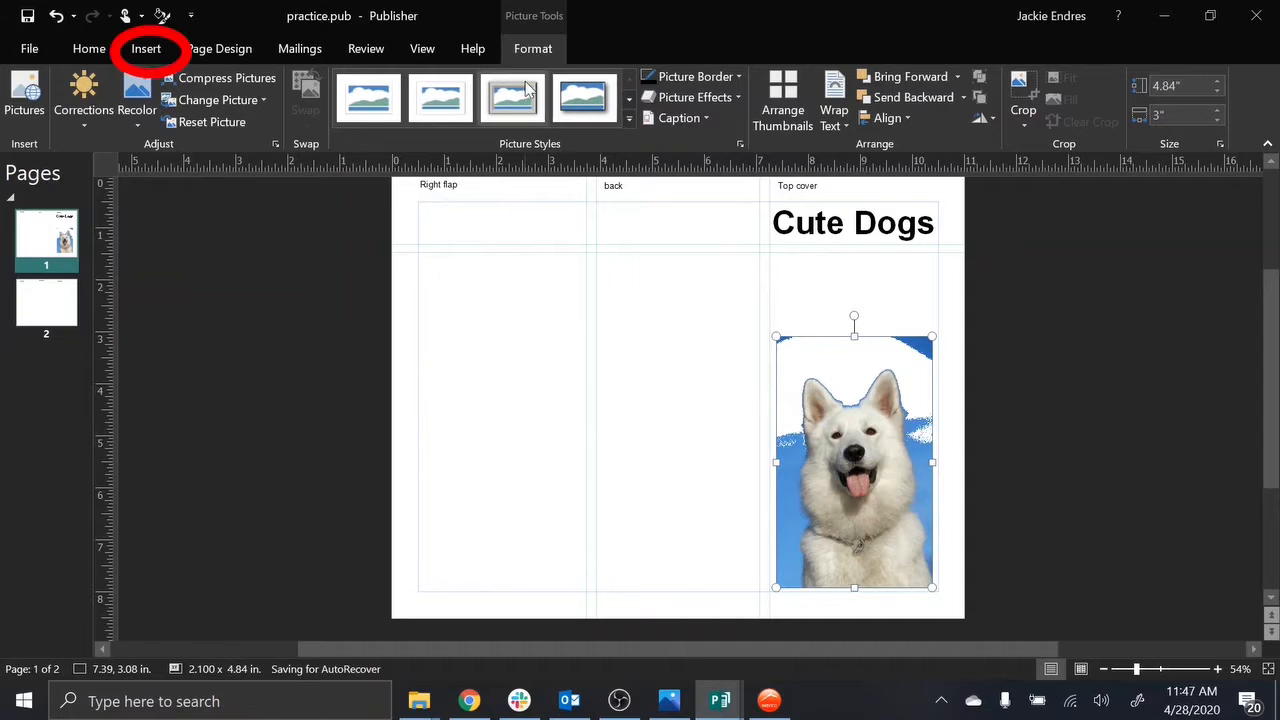
Step: Start a freeform shape at the picture's bottom edge and trace the left side of the dog's body up to its cheek
left_click(140, 52)
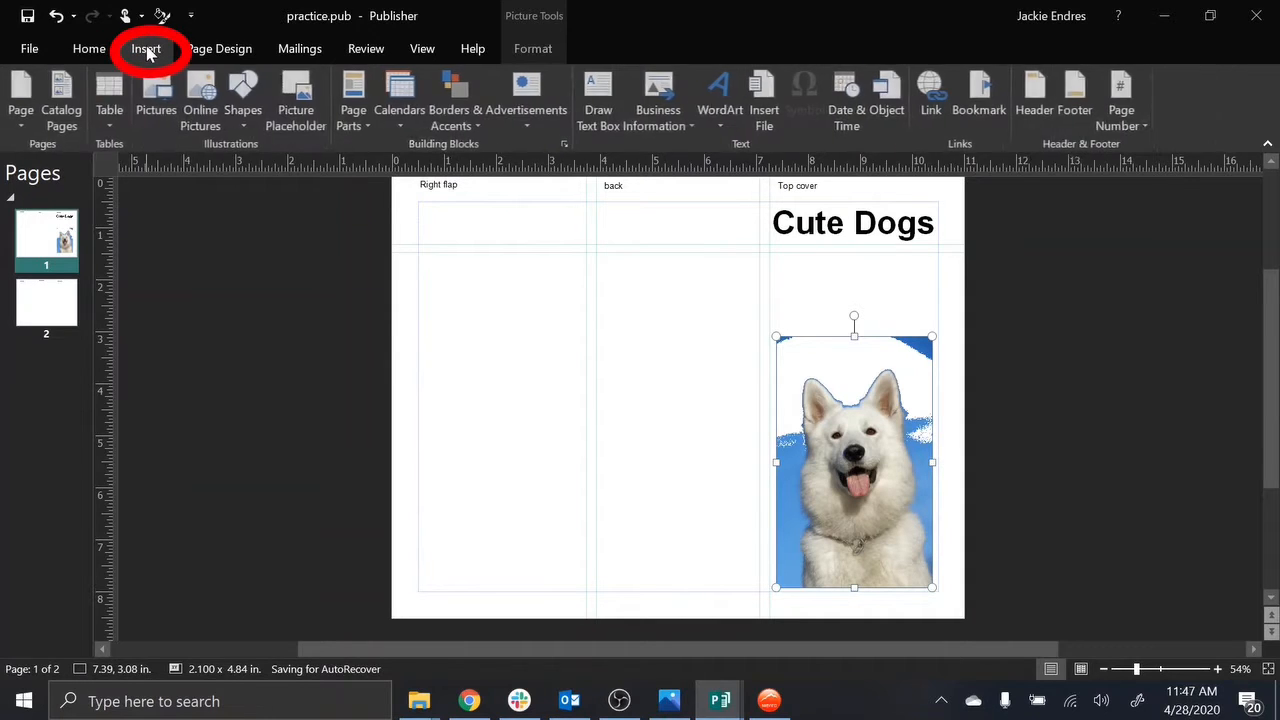
left_click(255, 126)
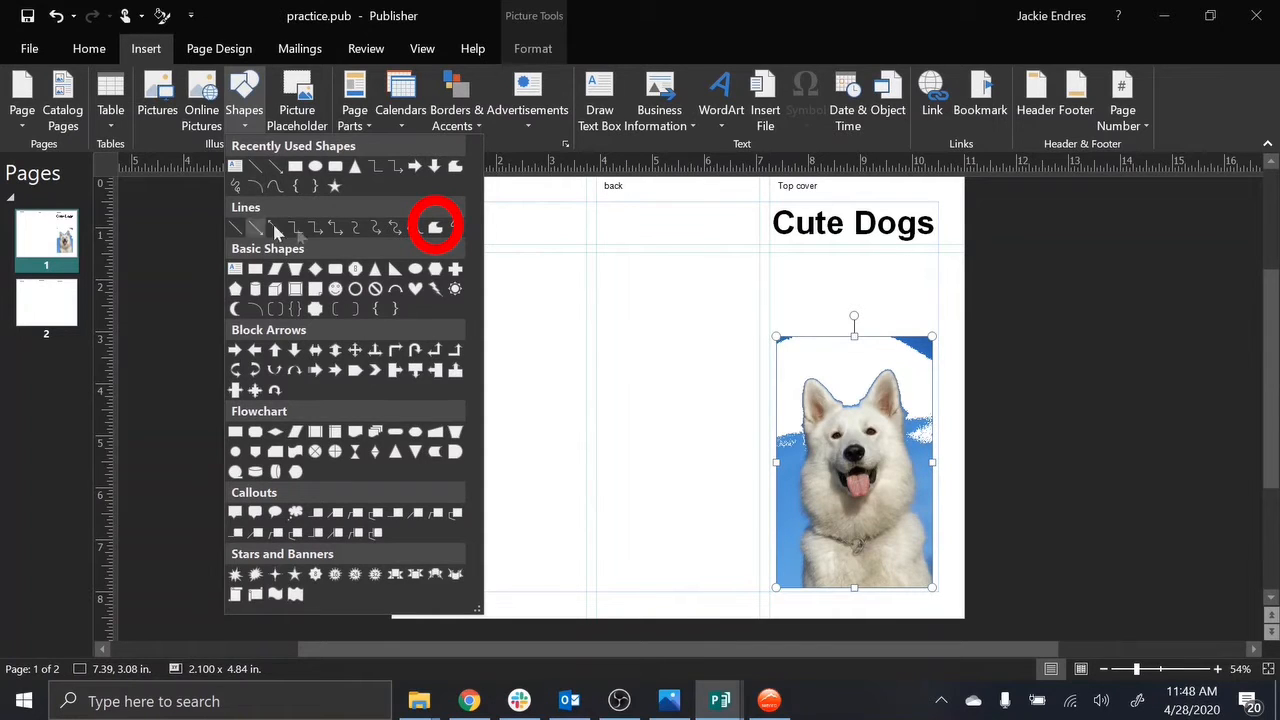
left_click(434, 230)
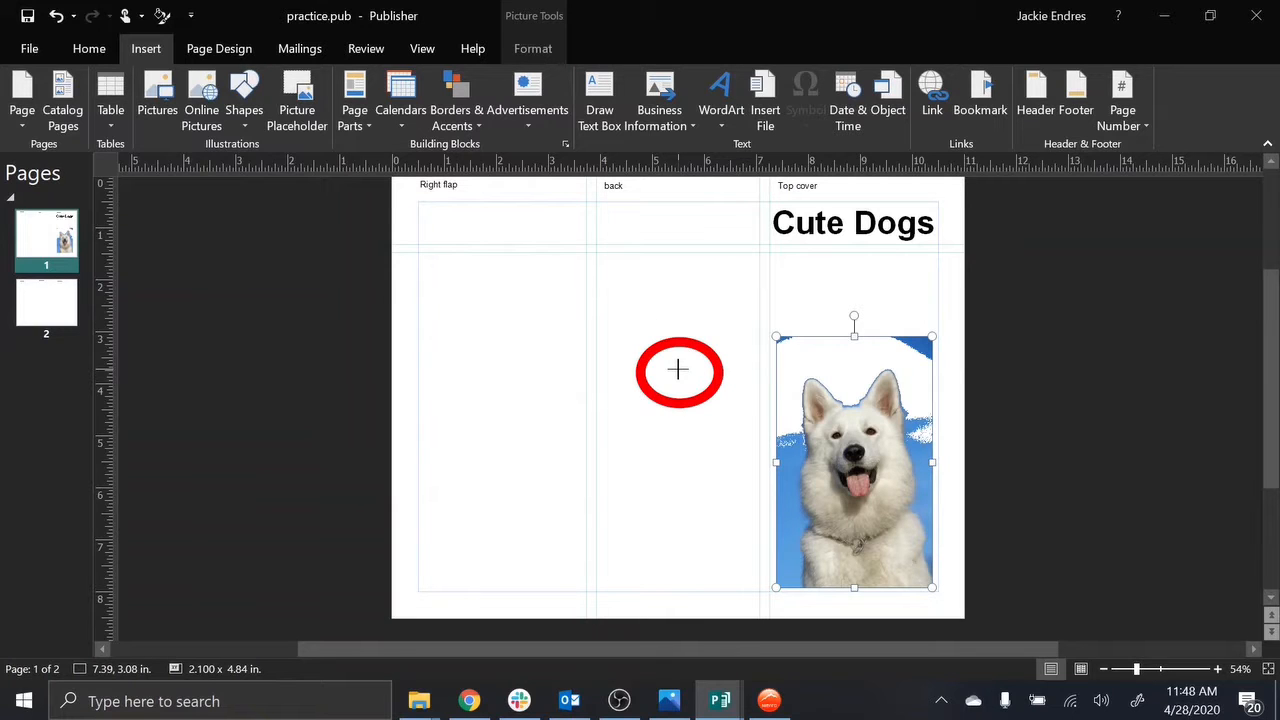
left_click(1217, 669)
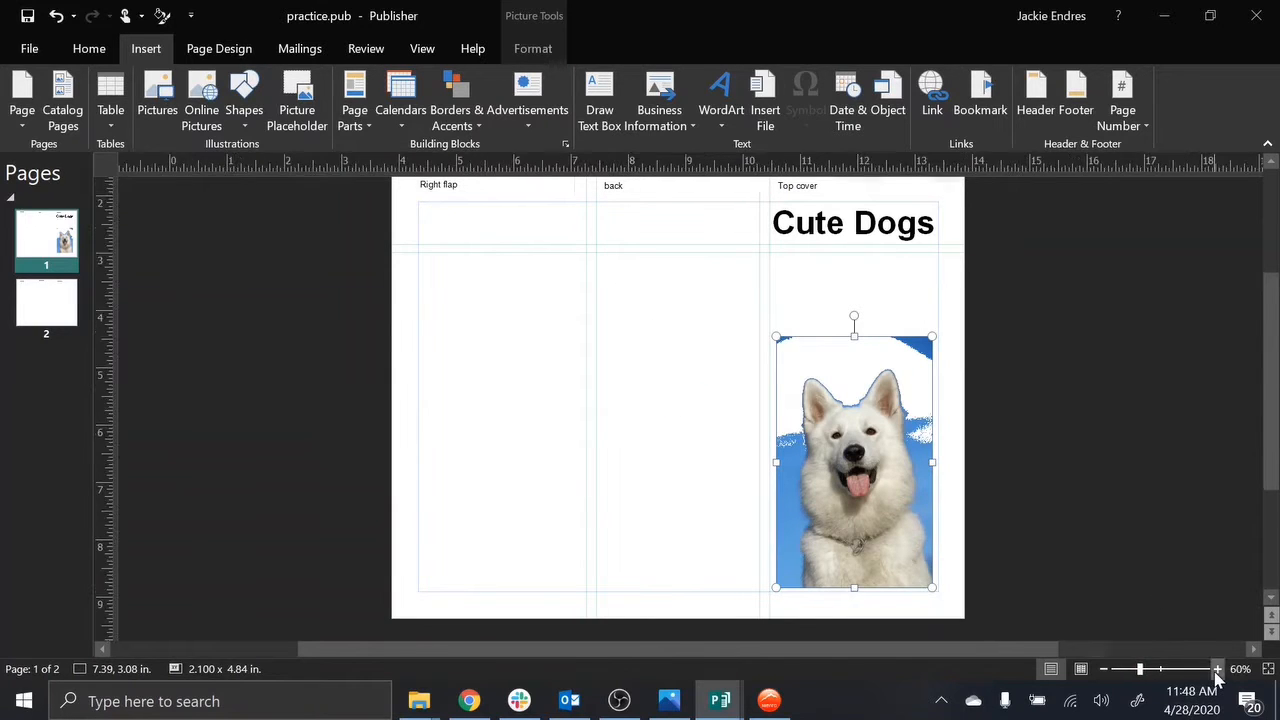
left_click(1217, 669)
left_click(1217, 669)
left_click(1217, 669)
left_click(1217, 669)
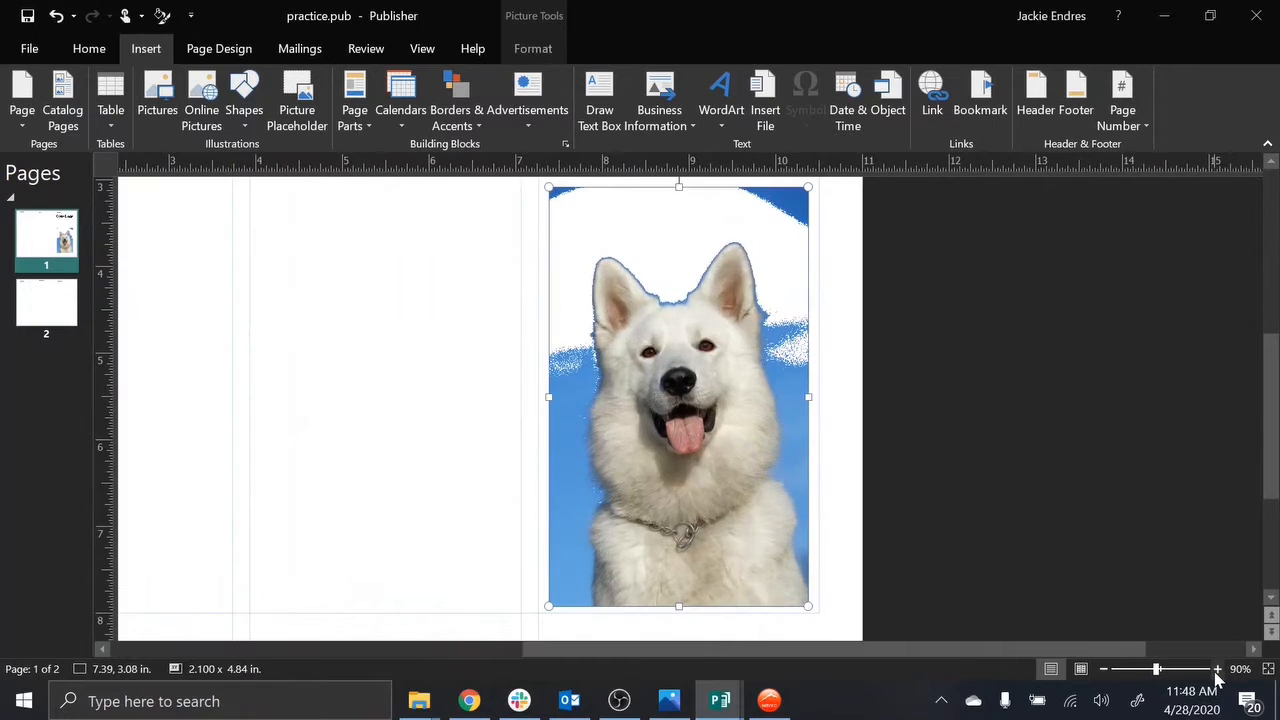
left_click(1217, 669)
left_click(1217, 669)
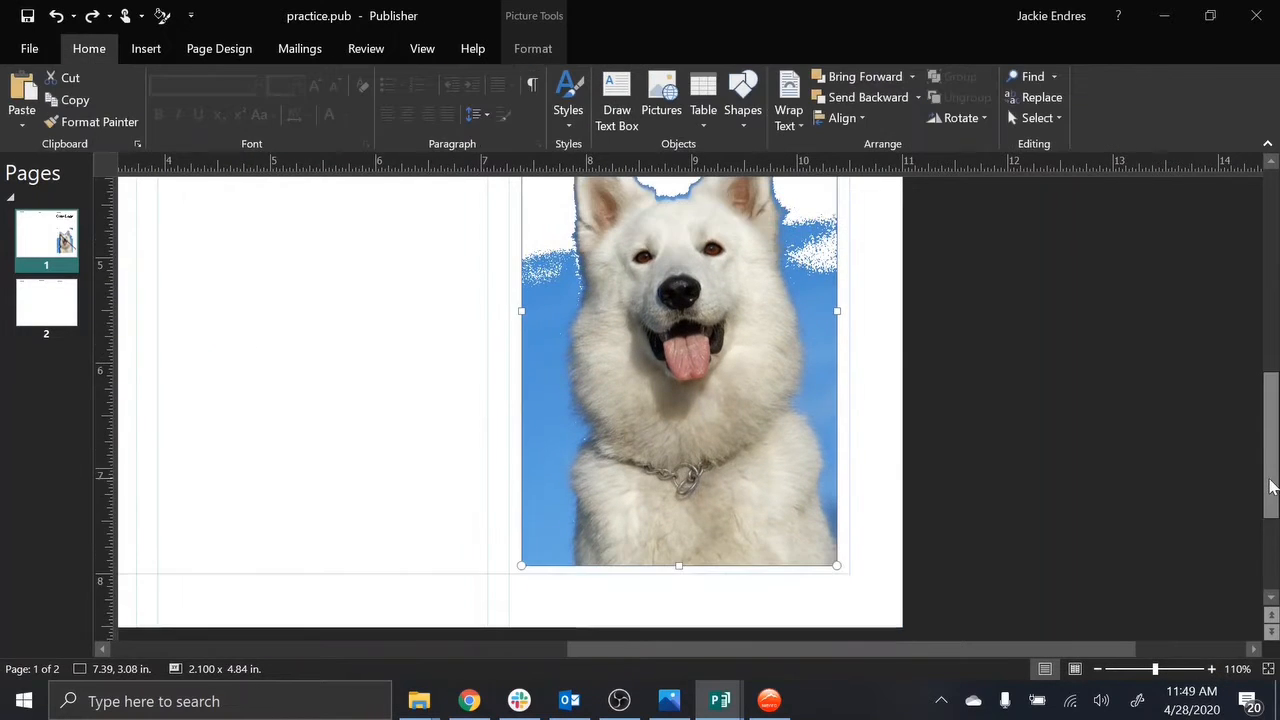
left_click_drag(1271, 479, 1269, 458)
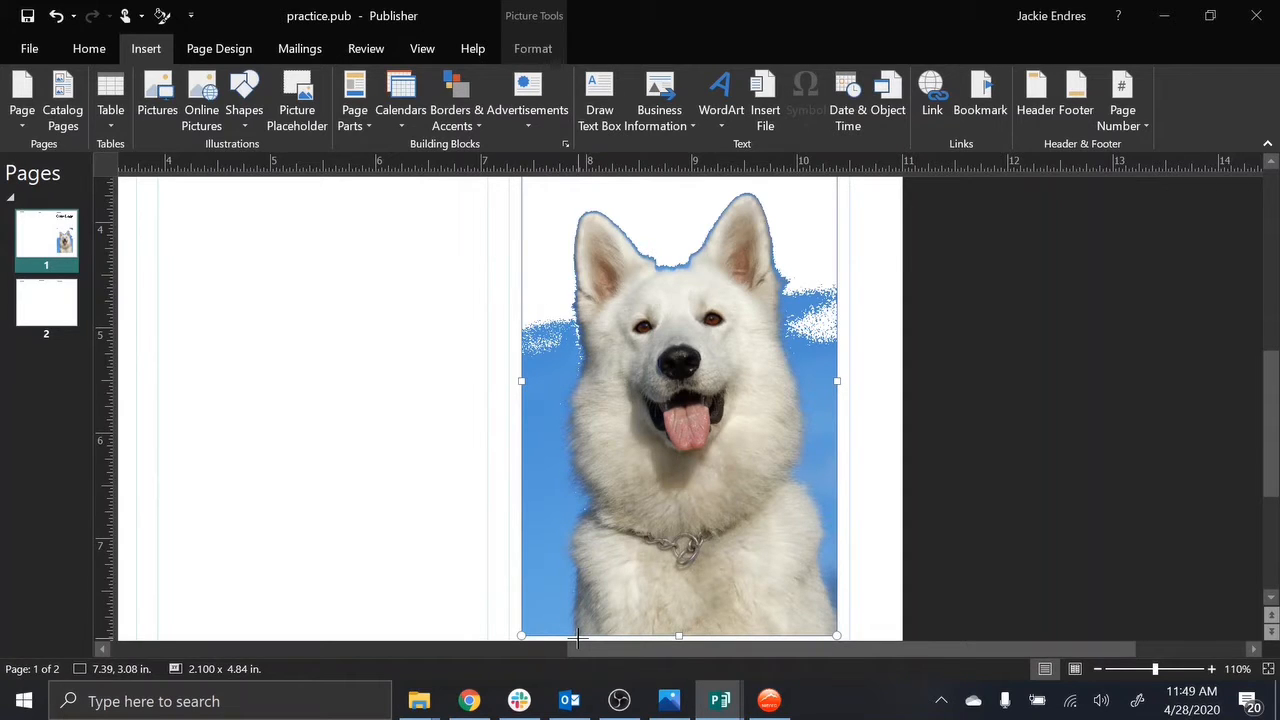
left_click_drag(578, 636, 315, 427)
left_click_drag(575, 532, 608, 508)
left_click(597, 495)
left_click(578, 469)
left_click(574, 413)
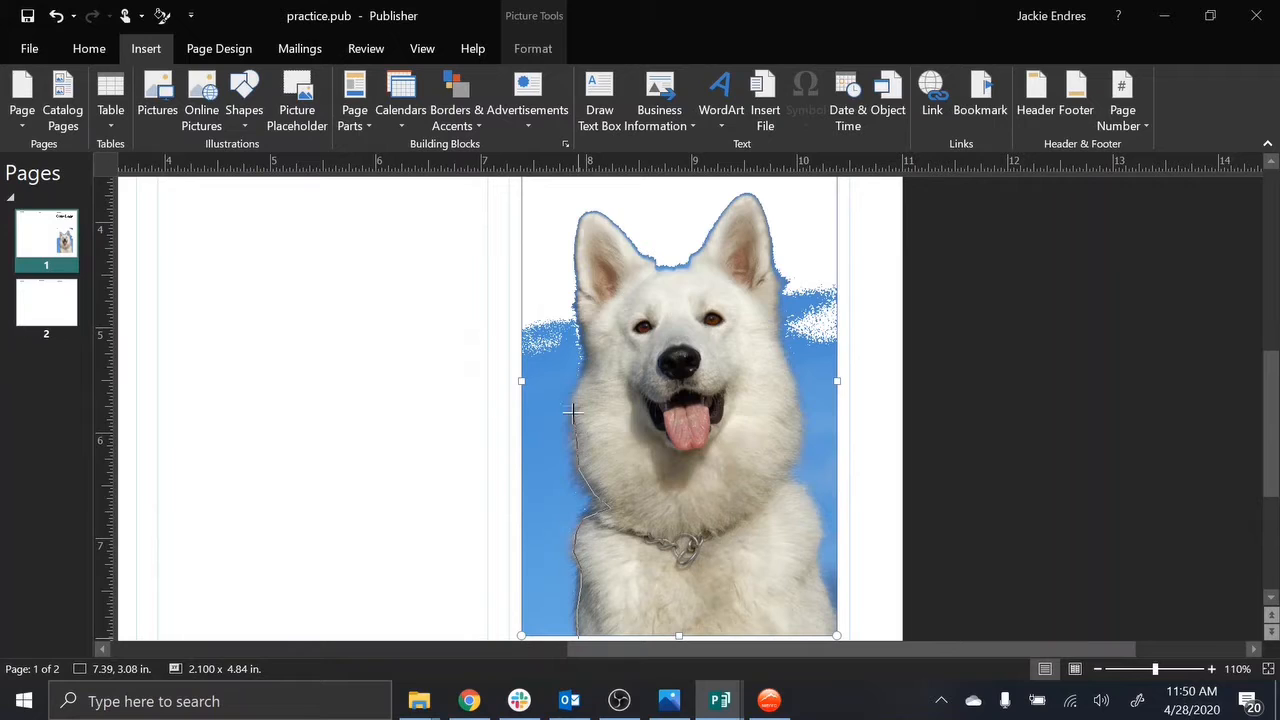
Step: Continue the freeform outline around both ears and the top of the head, then down the right side to the chest
left_click(590, 364)
left_click(588, 217)
left_click(599, 218)
left_click(652, 264)
left_click(655, 272)
mouse_move(705, 255)
left_mouse_down()
mouse_move(743, 193)
mouse_move(763, 225)
left_mouse_up()
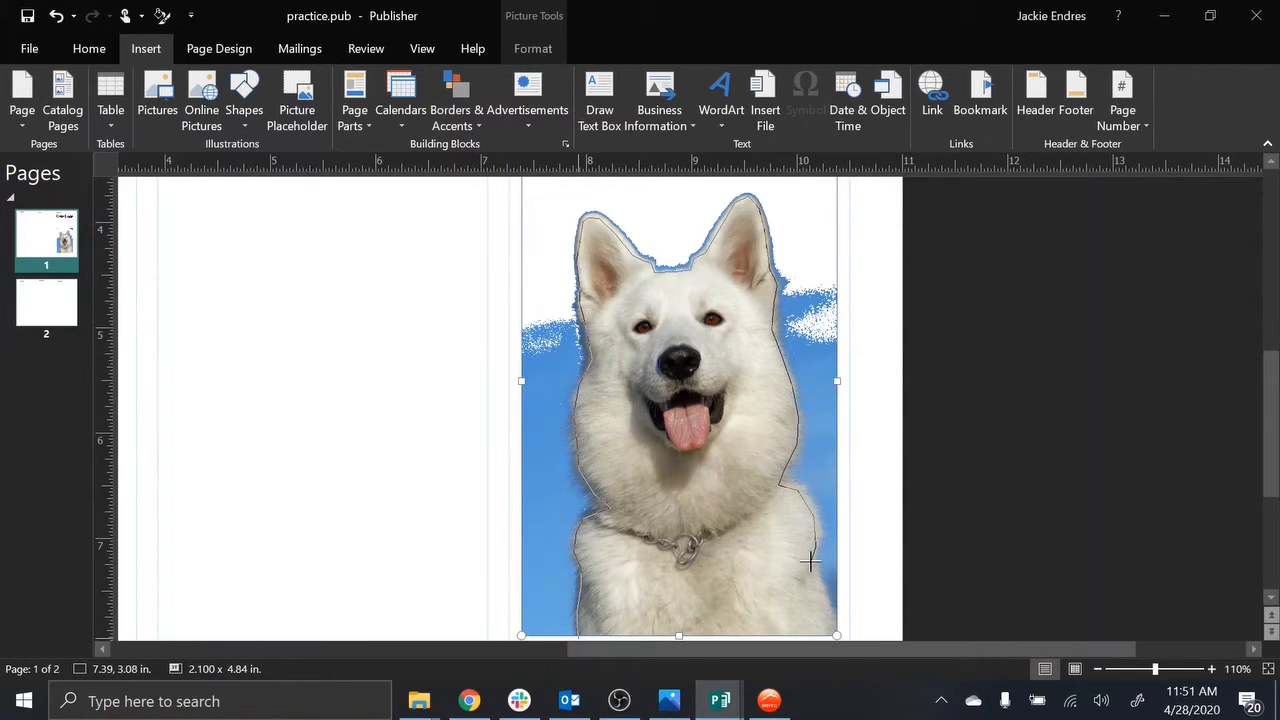
Step: Run the freeform outline around the outside of the dog and close it at its starting point, about 3.42 x 4.36 in overall
left_click(840, 622)
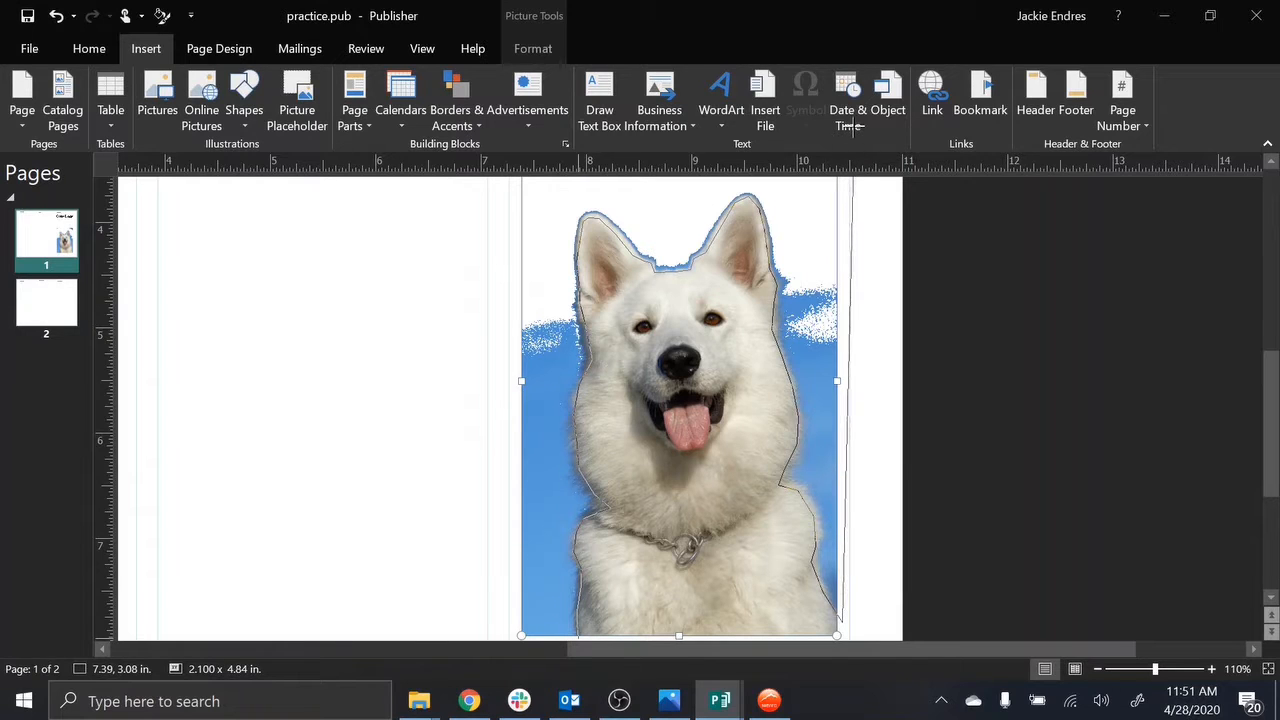
left_click(853, 180)
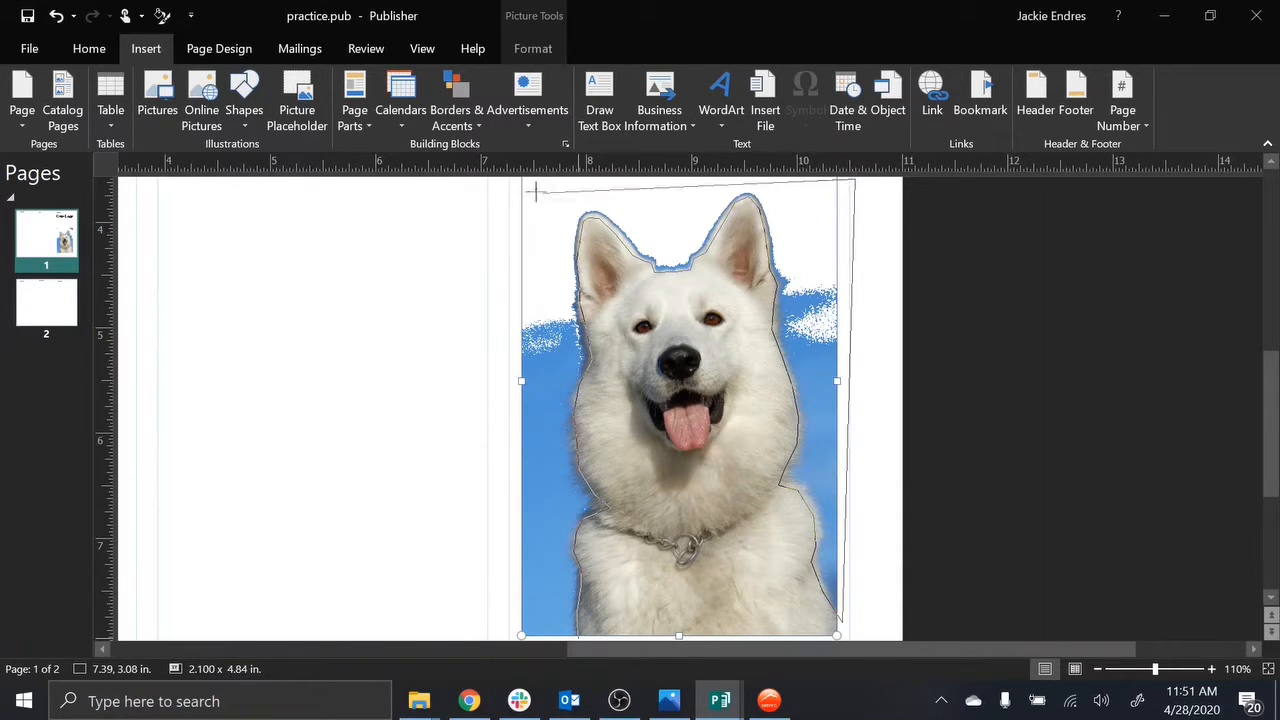
left_click(493, 182)
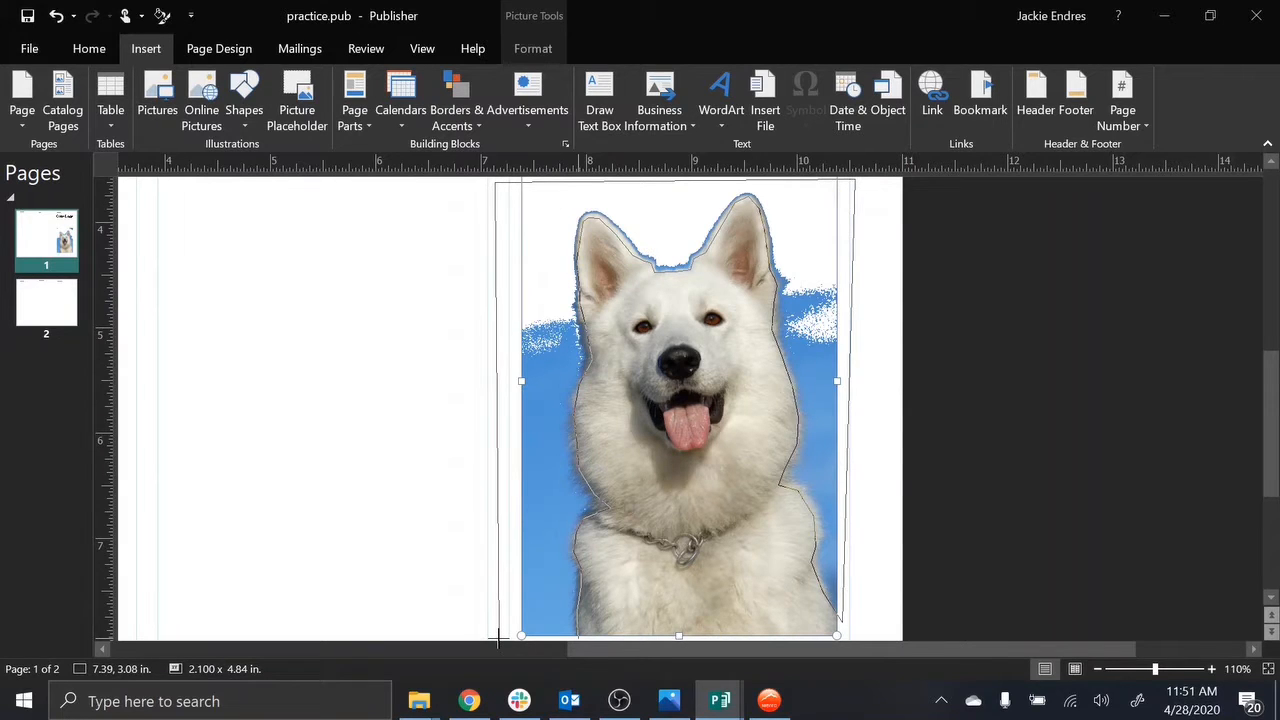
left_click(578, 637)
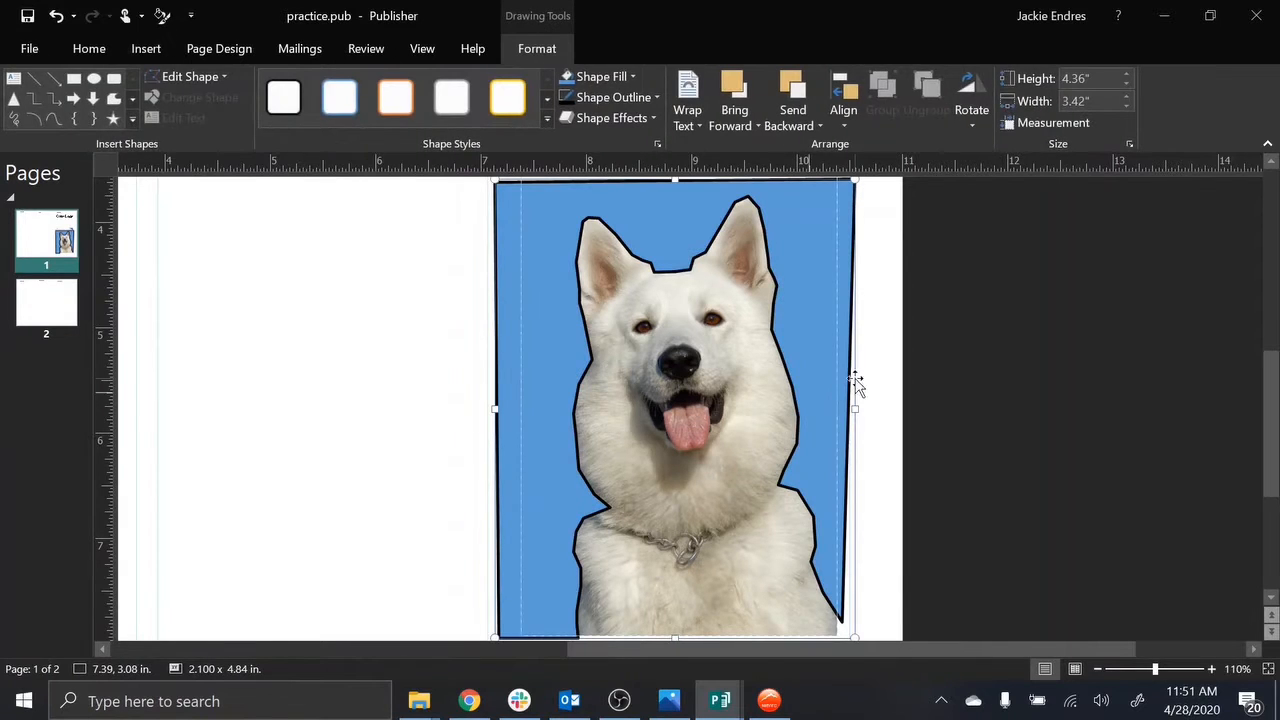
Step: Fill the freeform shape around the dog with white and remove its outline
scroll(1272, 371, "up", 3)
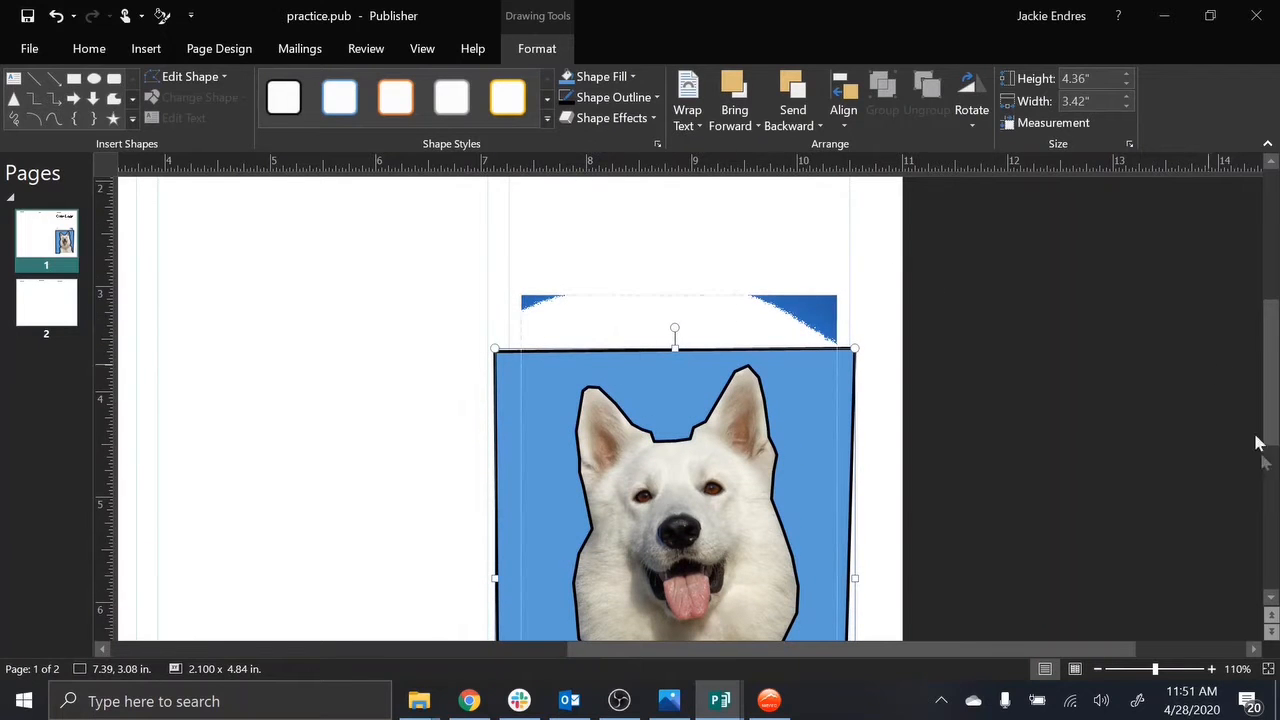
left_click_drag(1268, 443, 1270, 487)
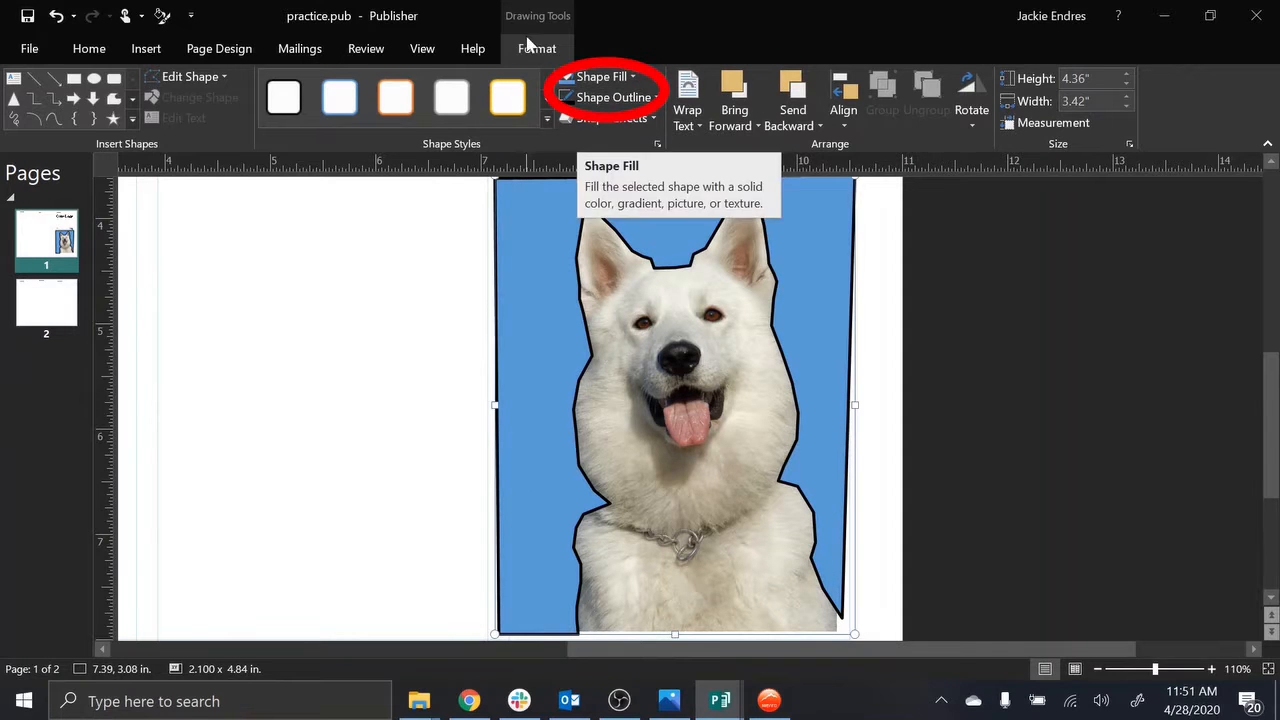
left_click(1097, 669)
left_click(1097, 670)
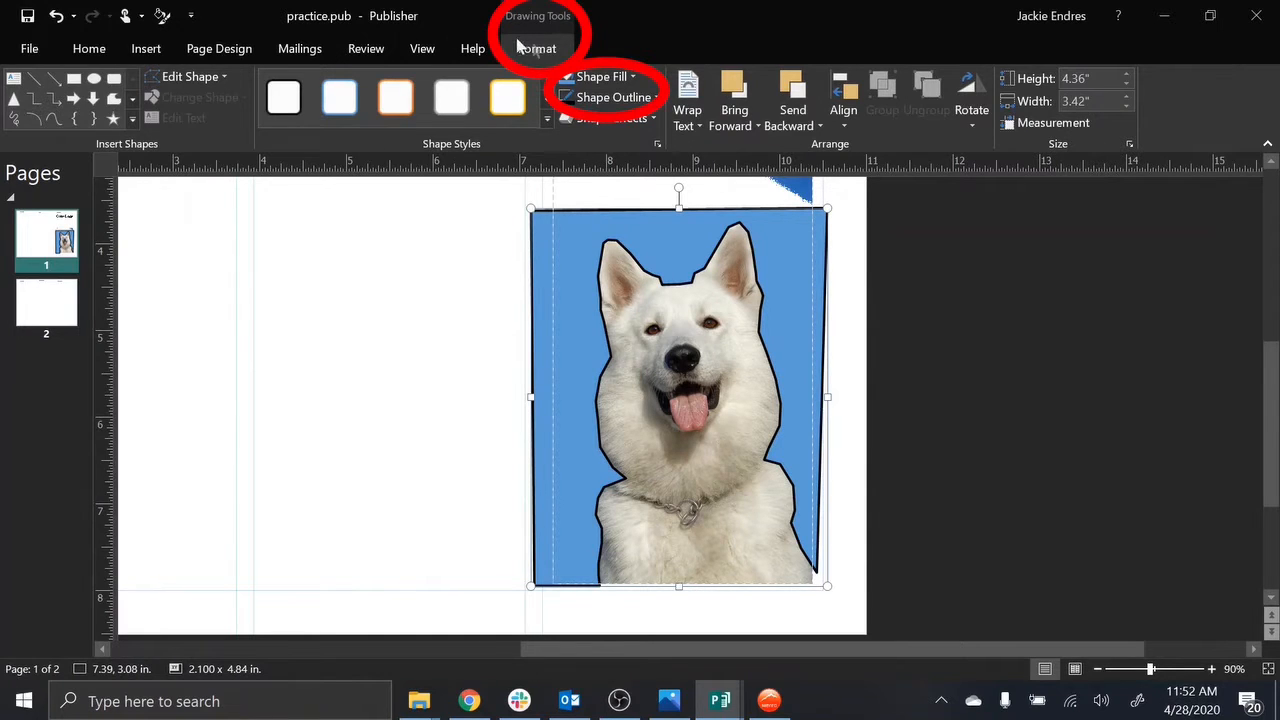
left_click(634, 78)
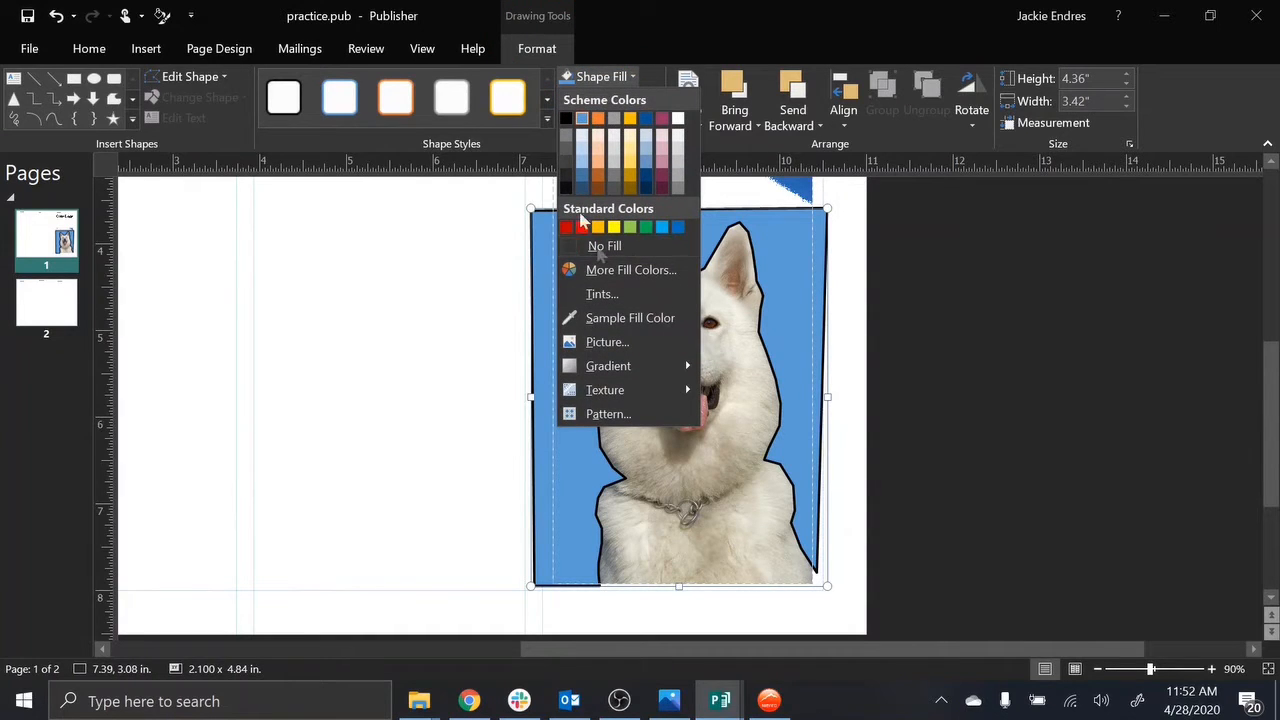
left_click(678, 120)
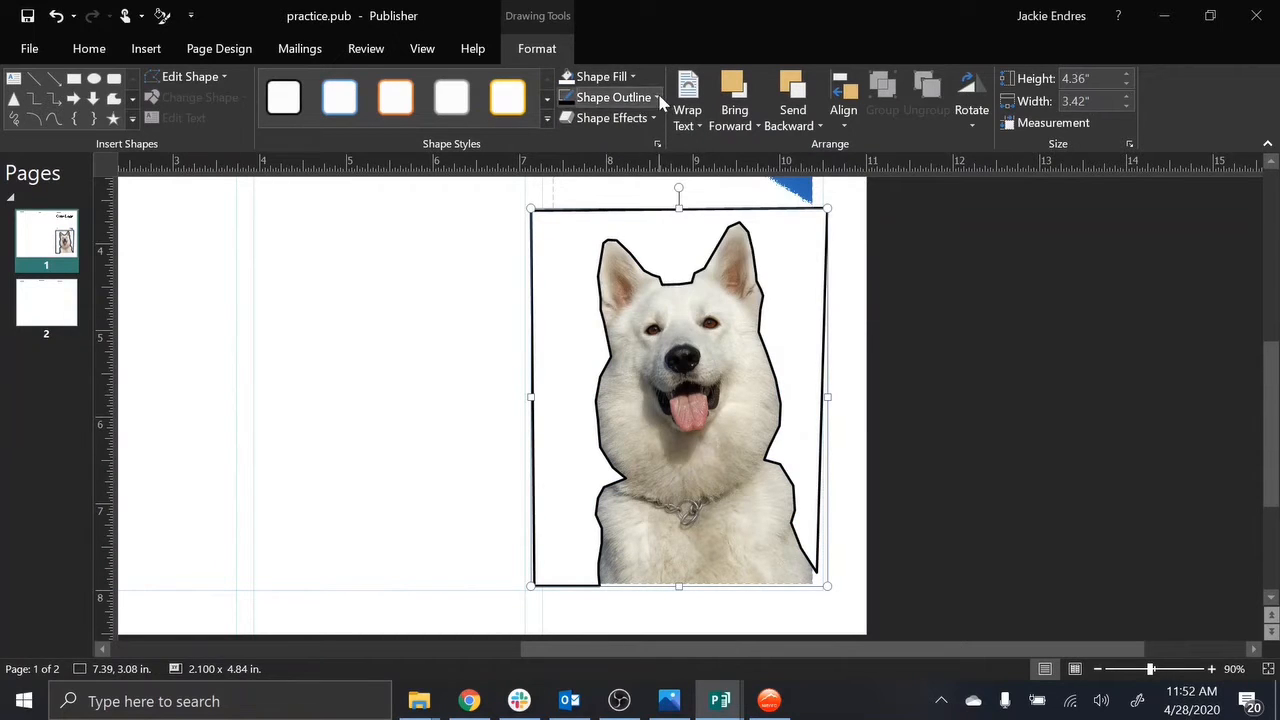
left_click(628, 98)
left_click(602, 267)
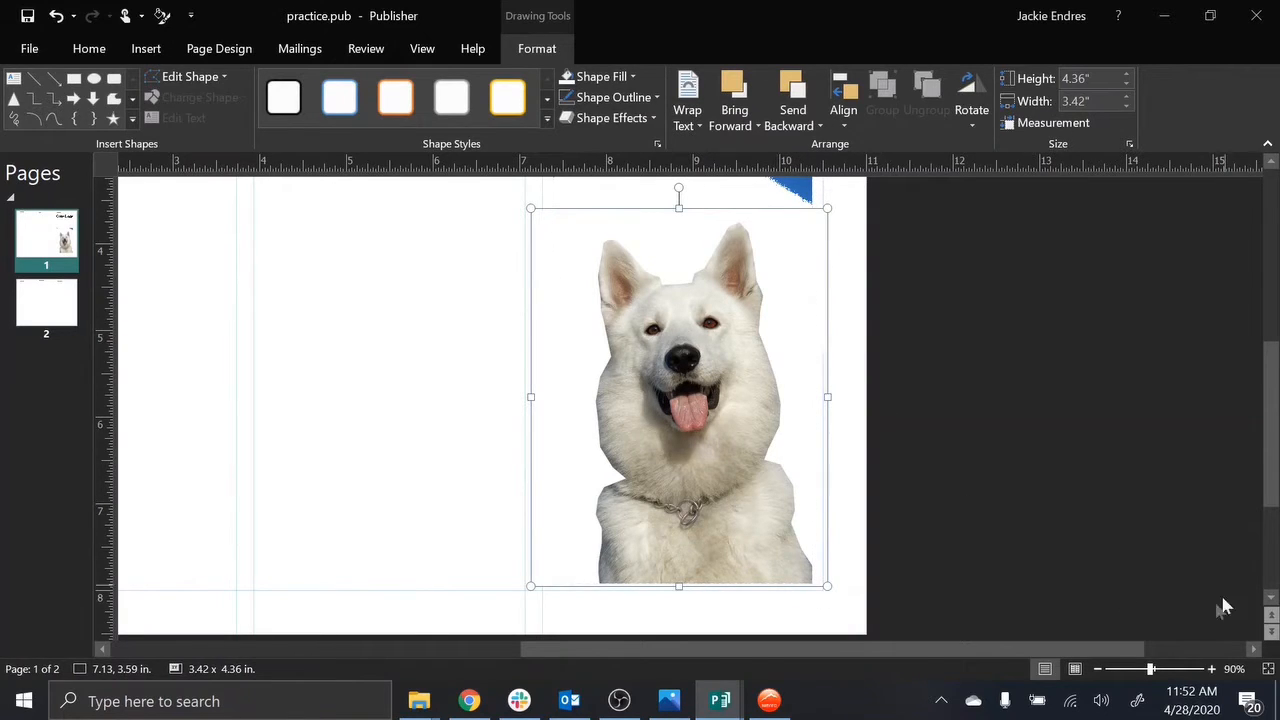
Step: Examine the edges of the white shape around the dog up close, then the whole cutout on the cover
left_click(1212, 669)
left_click(1212, 669)
left_click(1212, 669)
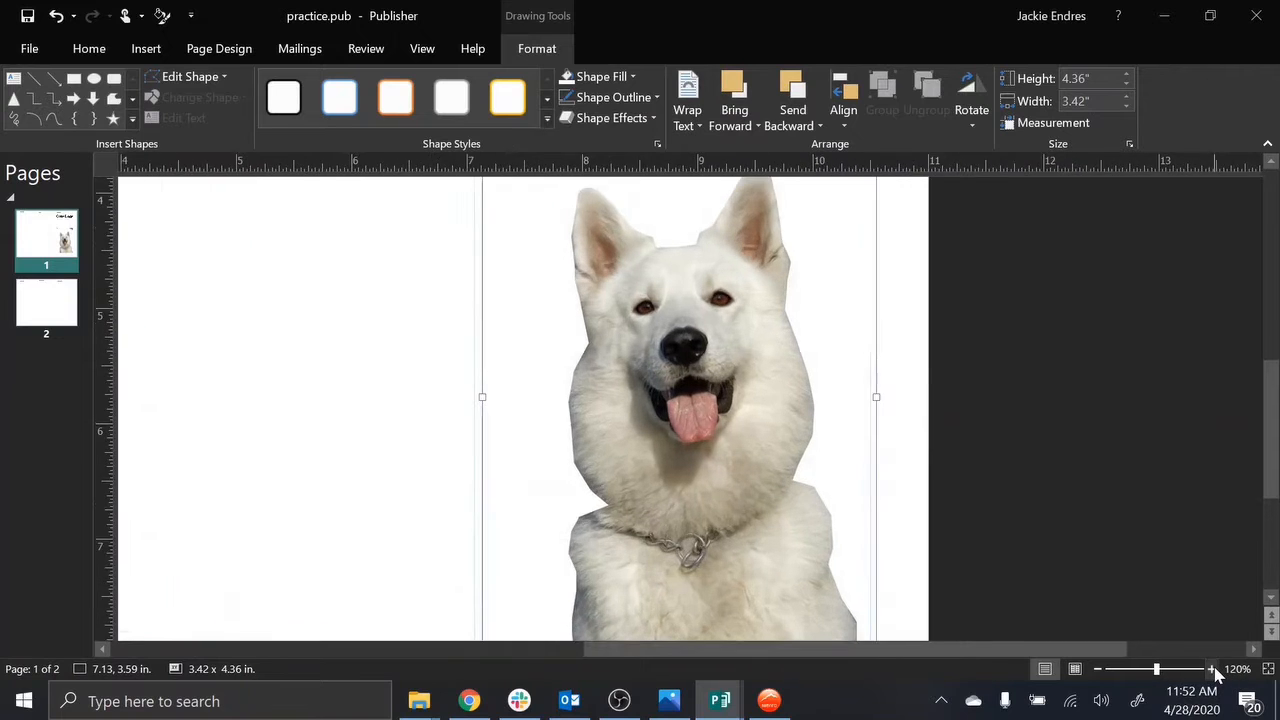
left_click(1212, 669)
left_click(1212, 669)
left_click(1212, 669)
left_click(1212, 669)
left_click(1212, 669)
left_click(1212, 669)
left_click(1212, 669)
left_click(1212, 669)
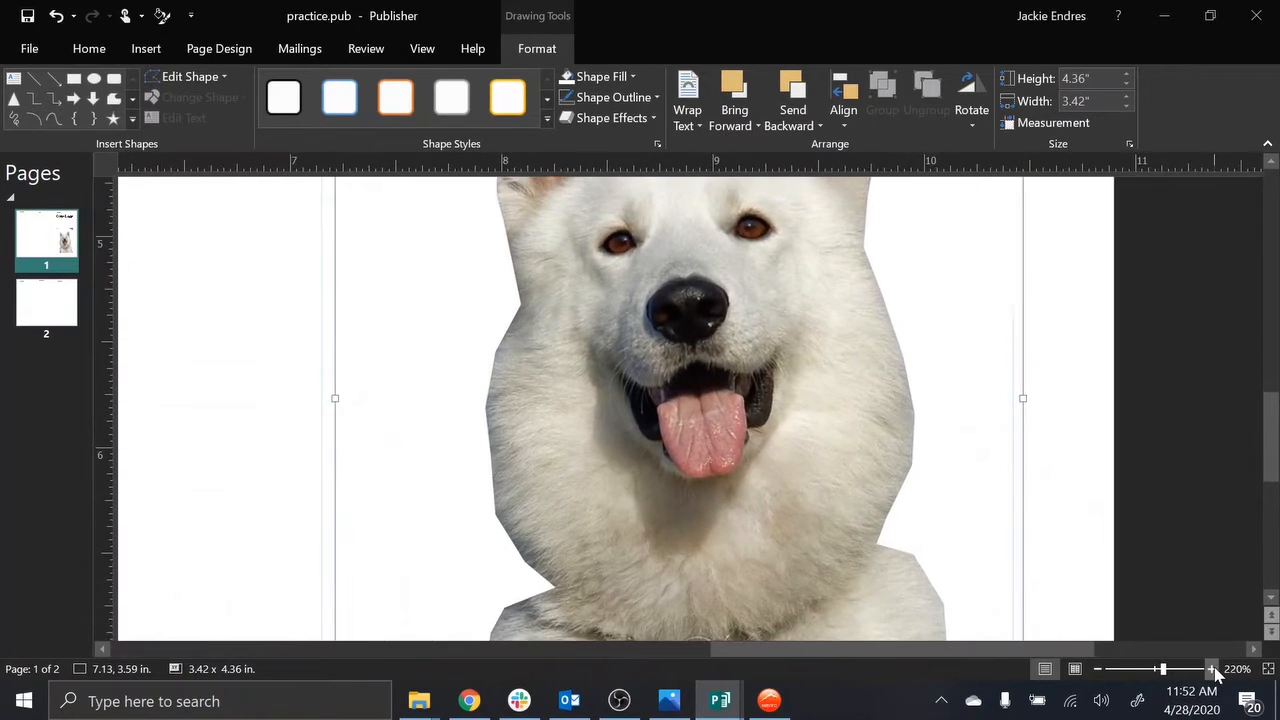
left_click(1212, 669)
left_click(1212, 669)
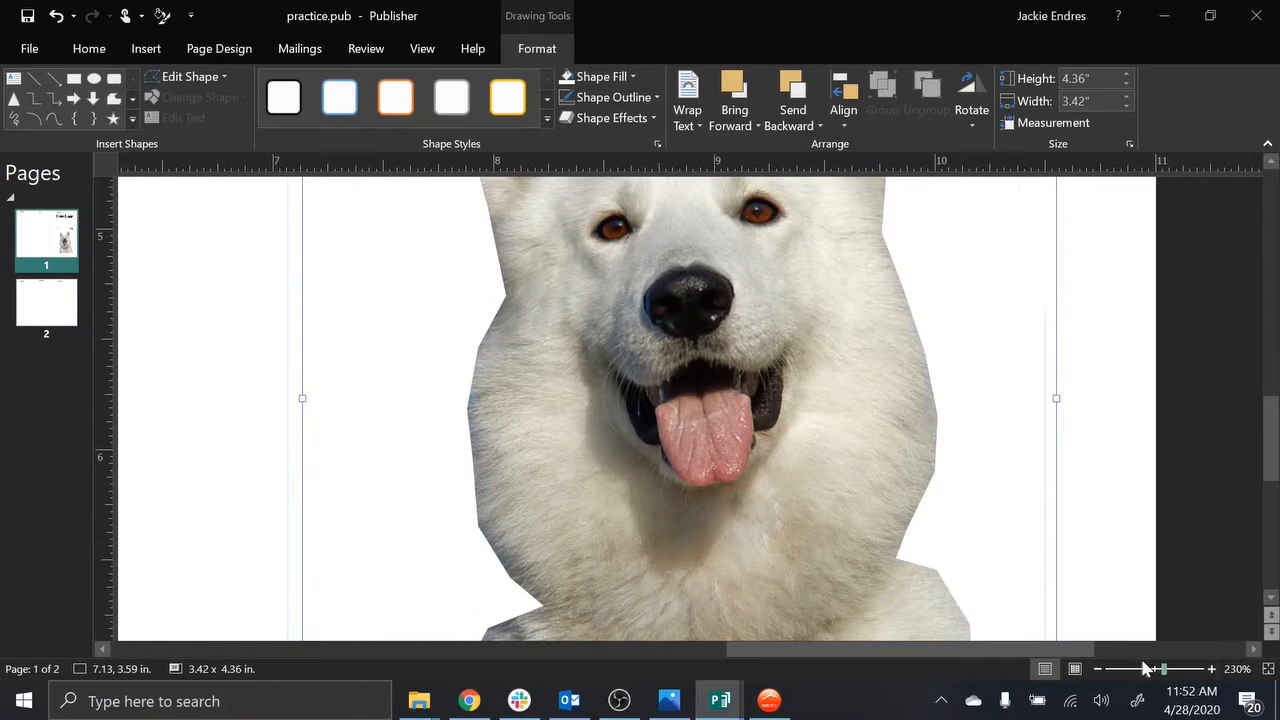
left_click(1098, 670)
left_click(1098, 670)
left_click(1098, 670)
left_click(1098, 670)
left_click(1098, 670)
left_click(1098, 670)
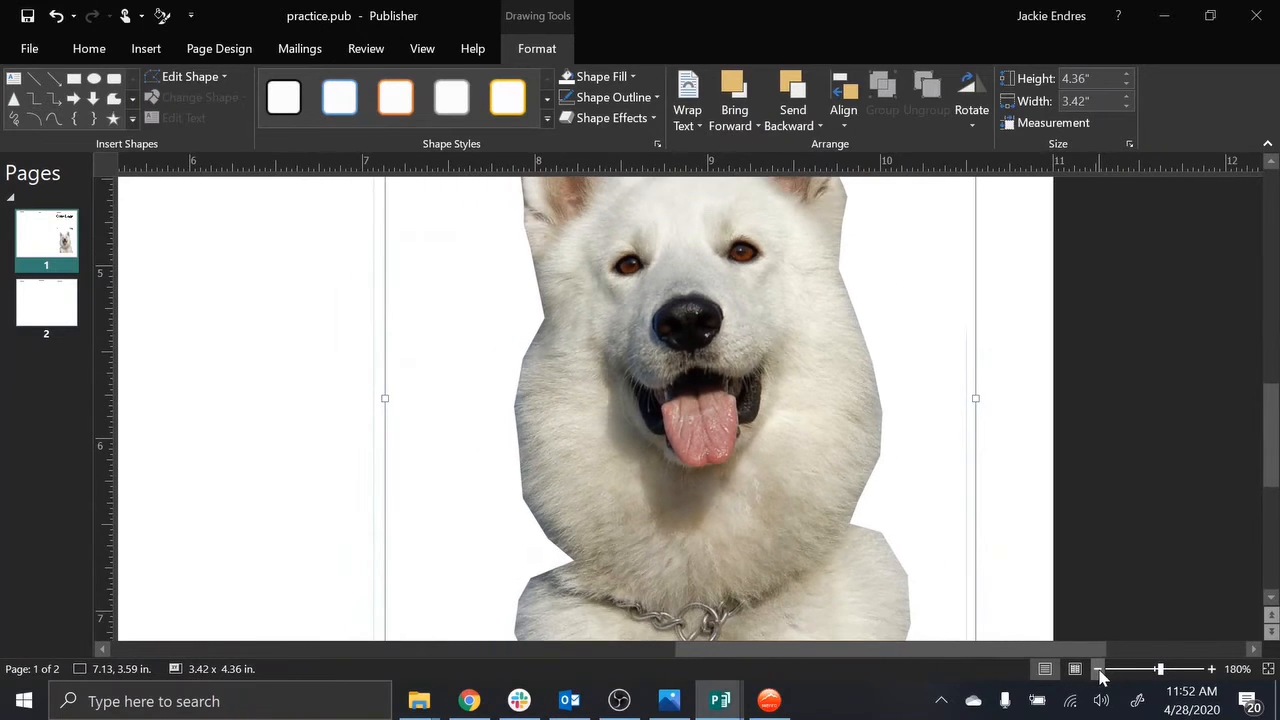
left_click(1098, 670)
left_click(1098, 670)
left_click(1098, 670)
left_click(1098, 670)
left_click(1098, 670)
left_click(1098, 670)
left_click(1098, 670)
left_click(1098, 670)
left_click(1098, 670)
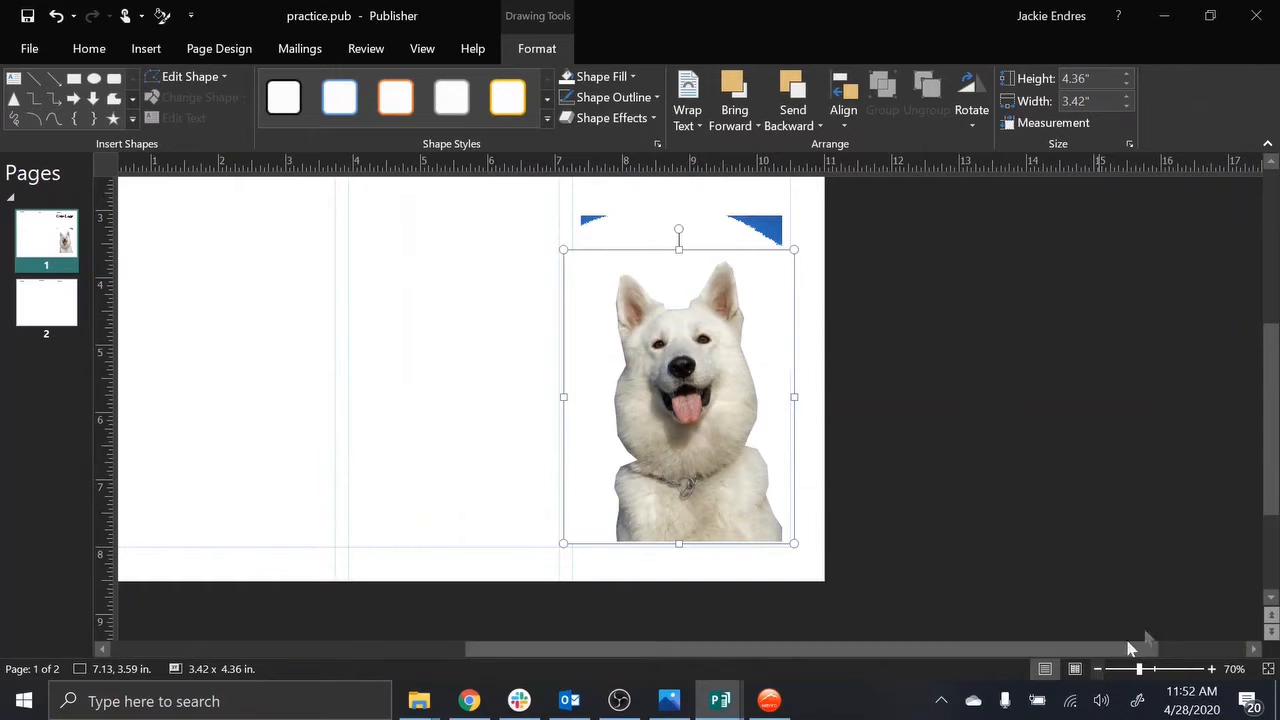
Step: Edit the white freeform's points, raising its two upper outer corners above the blue remnants, making the shape about 3.34 x 5.04 in
left_click(1211, 669)
left_click(1211, 670)
left_click_drag(1273, 486, 1274, 463)
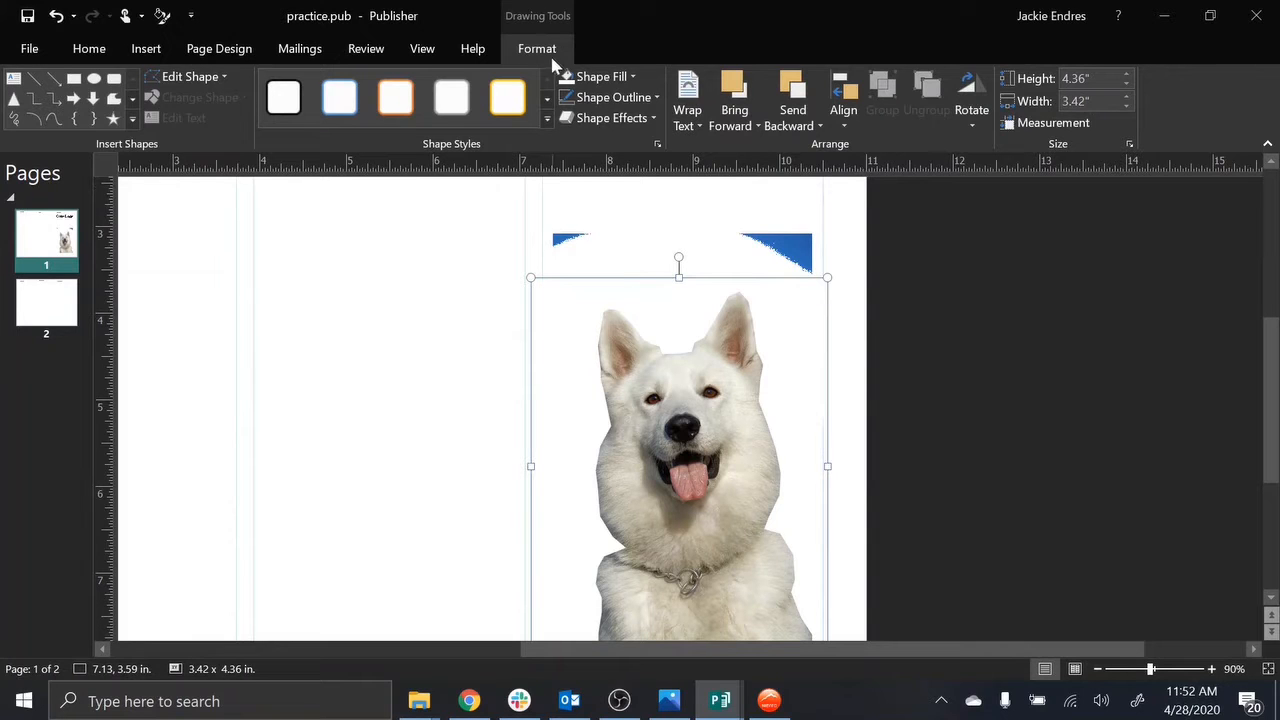
left_click(148, 50)
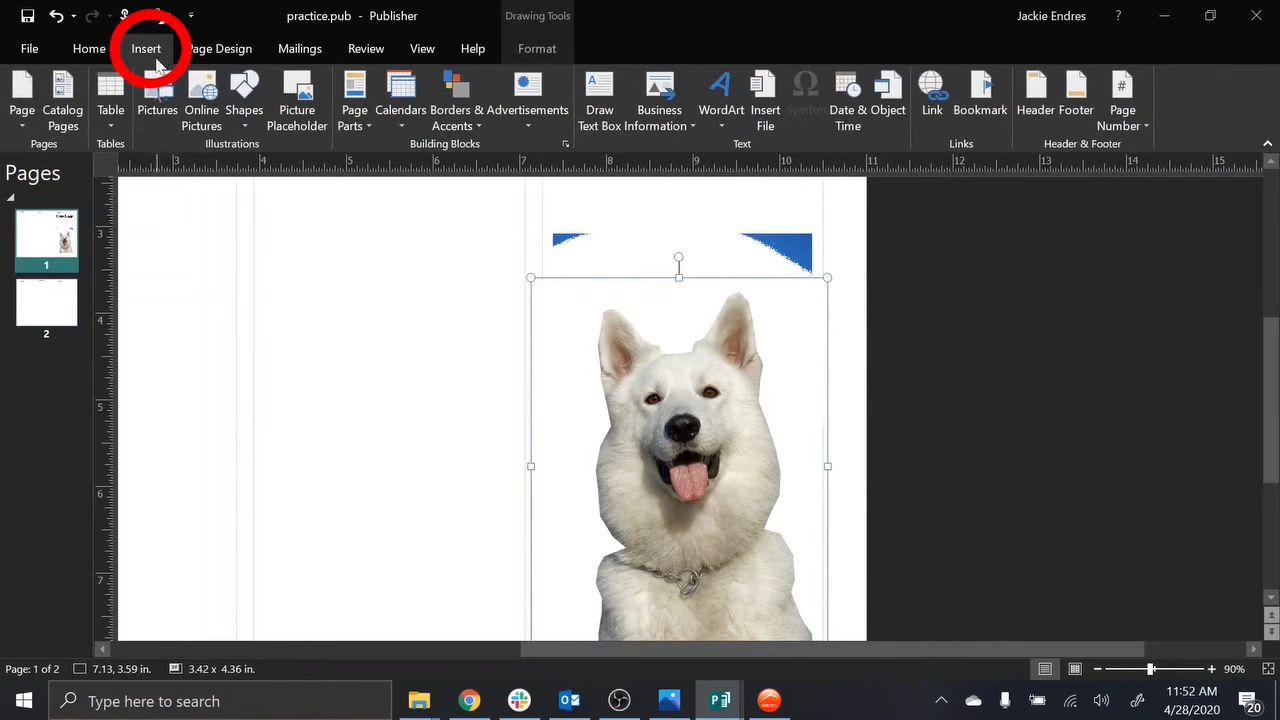
left_click(246, 112)
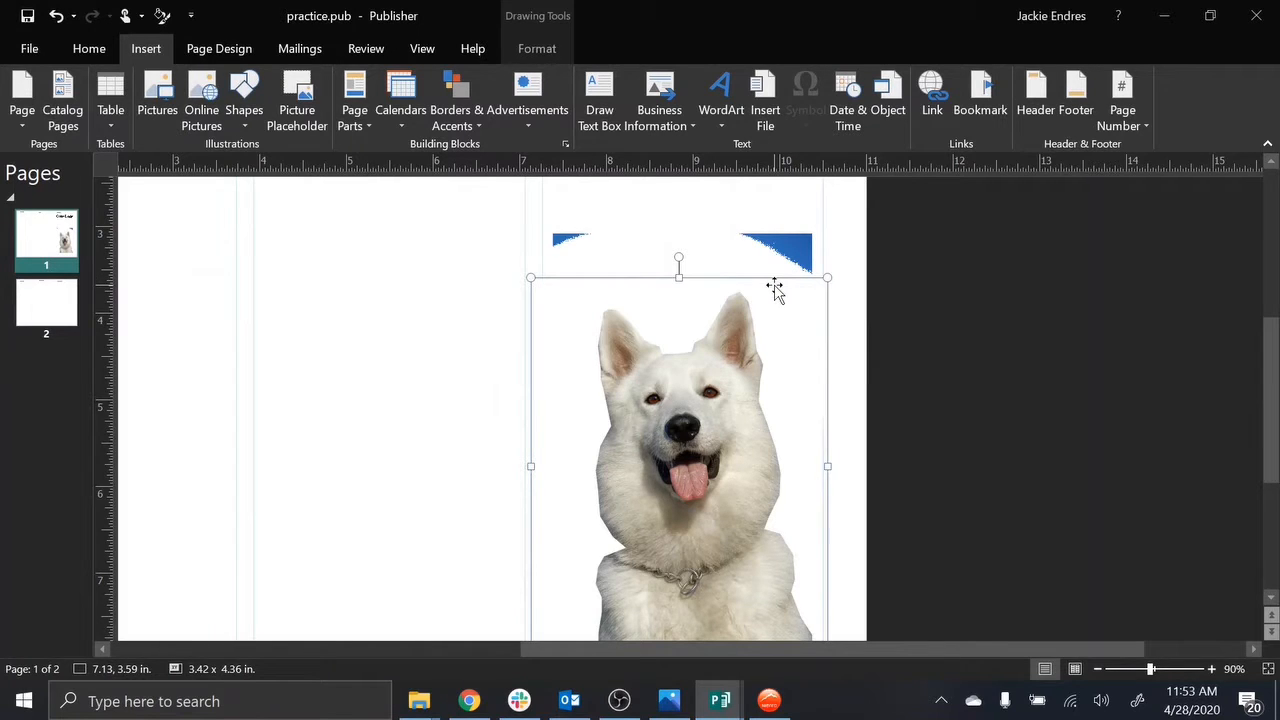
left_click(553, 50)
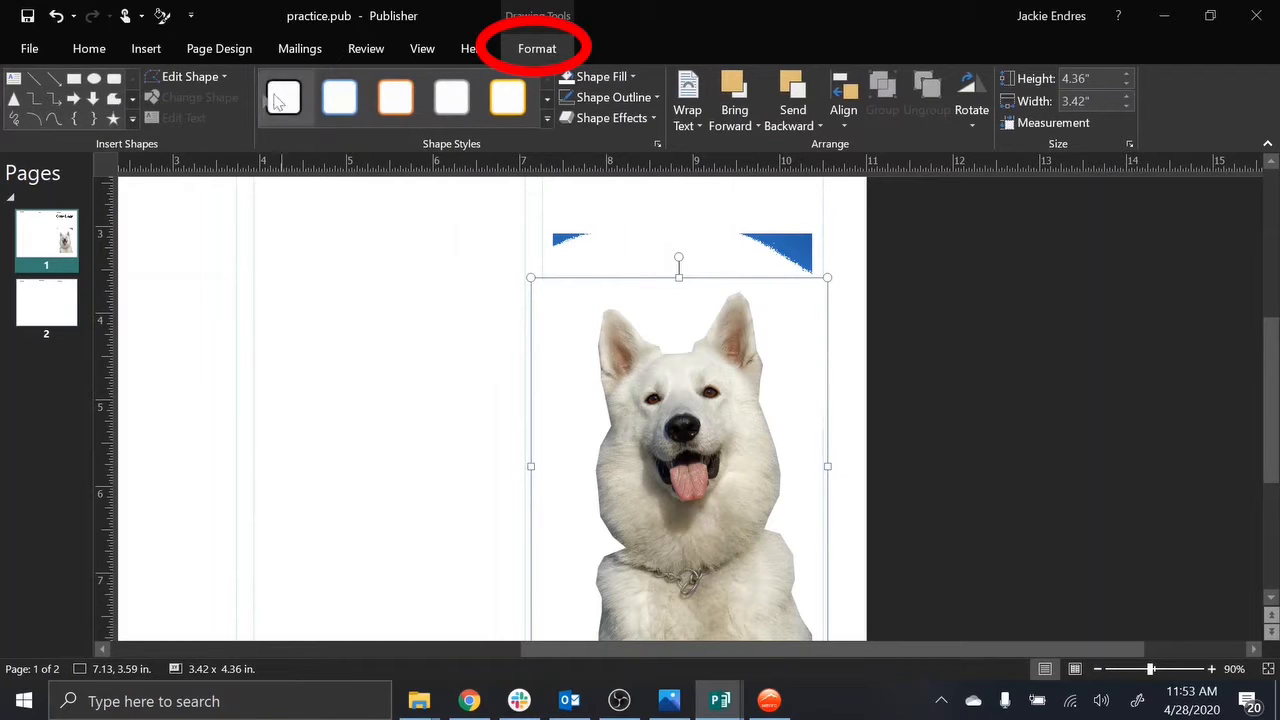
left_click(225, 78)
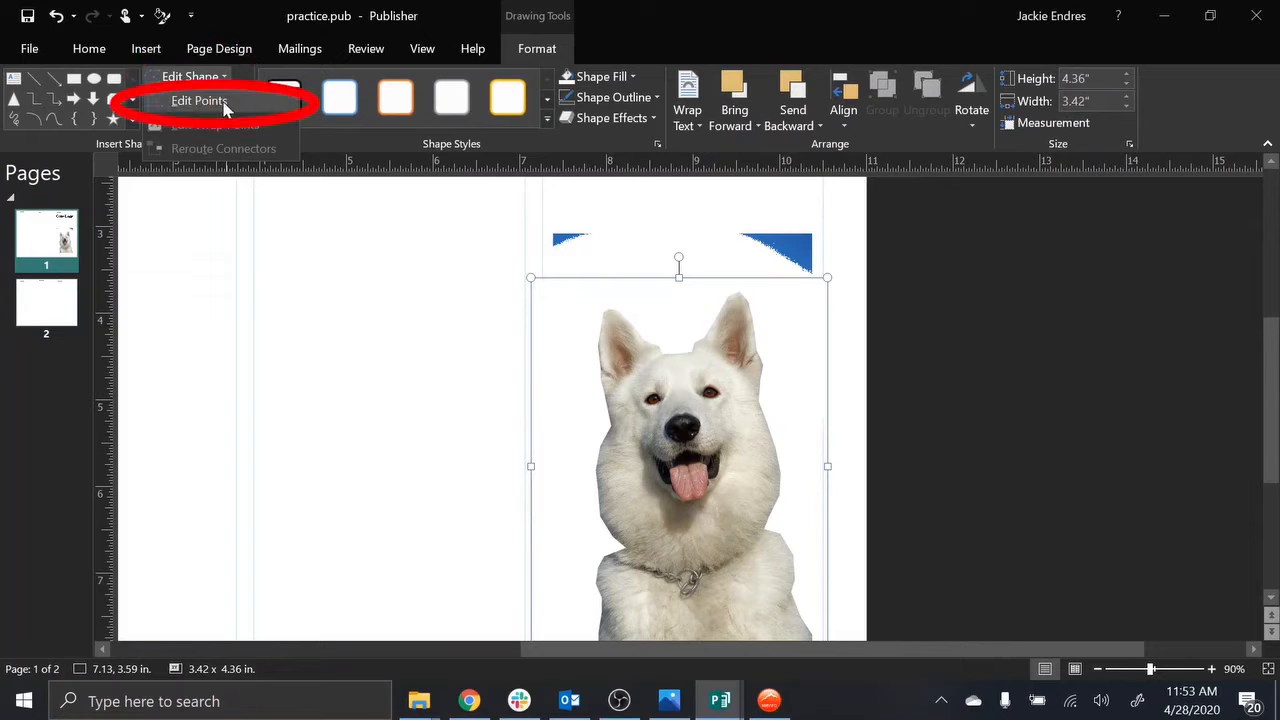
left_click(224, 102)
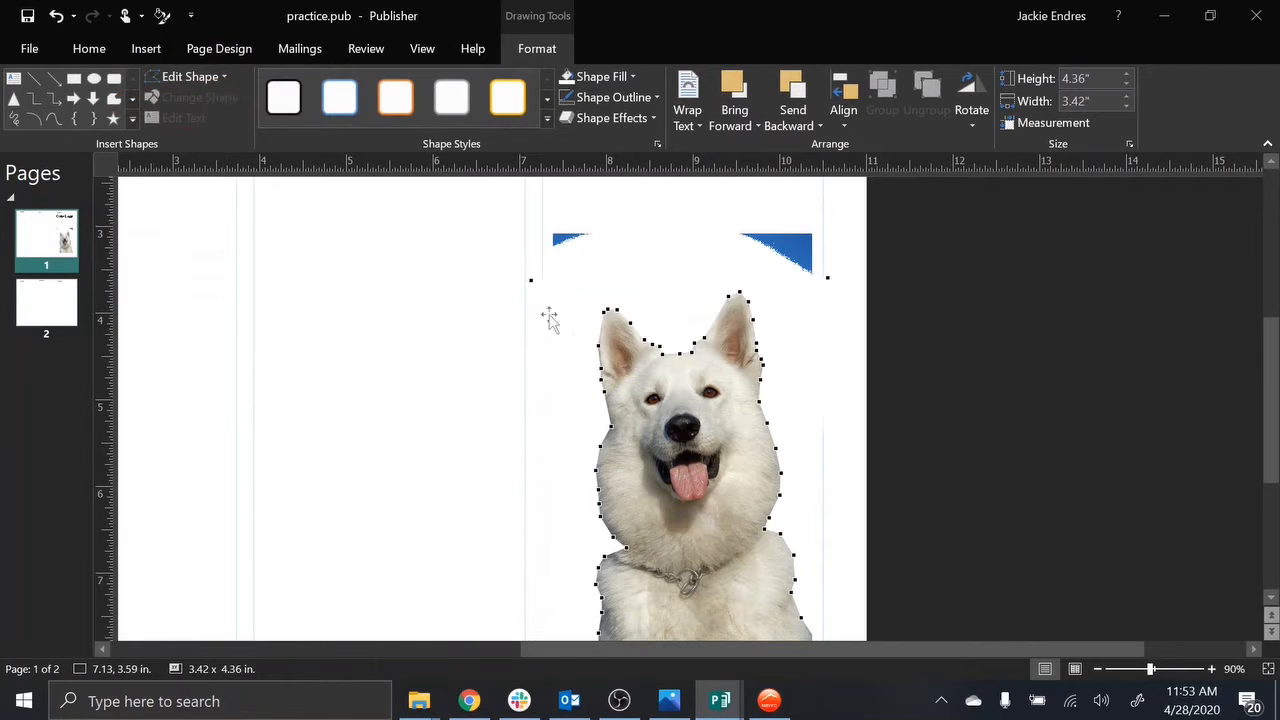
left_click_drag(531, 282, 533, 218)
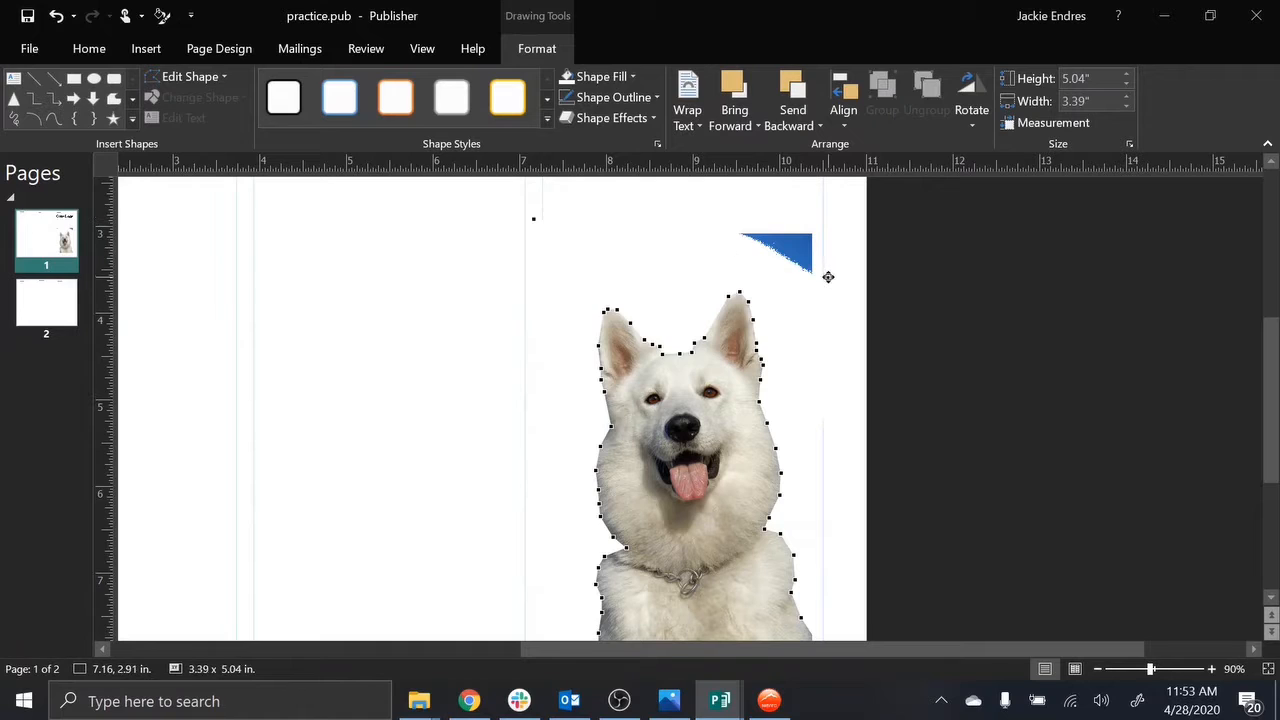
left_click_drag(822, 275, 822, 223)
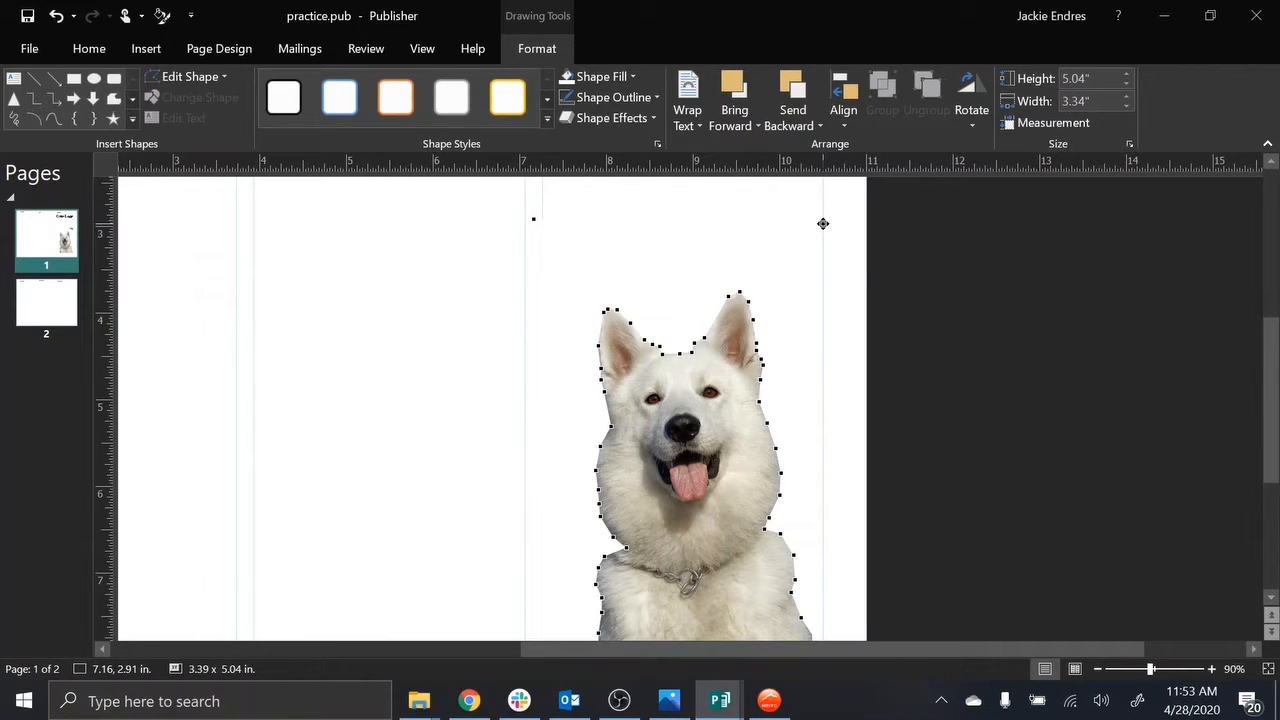
left_click(180, 86)
left_click(180, 86)
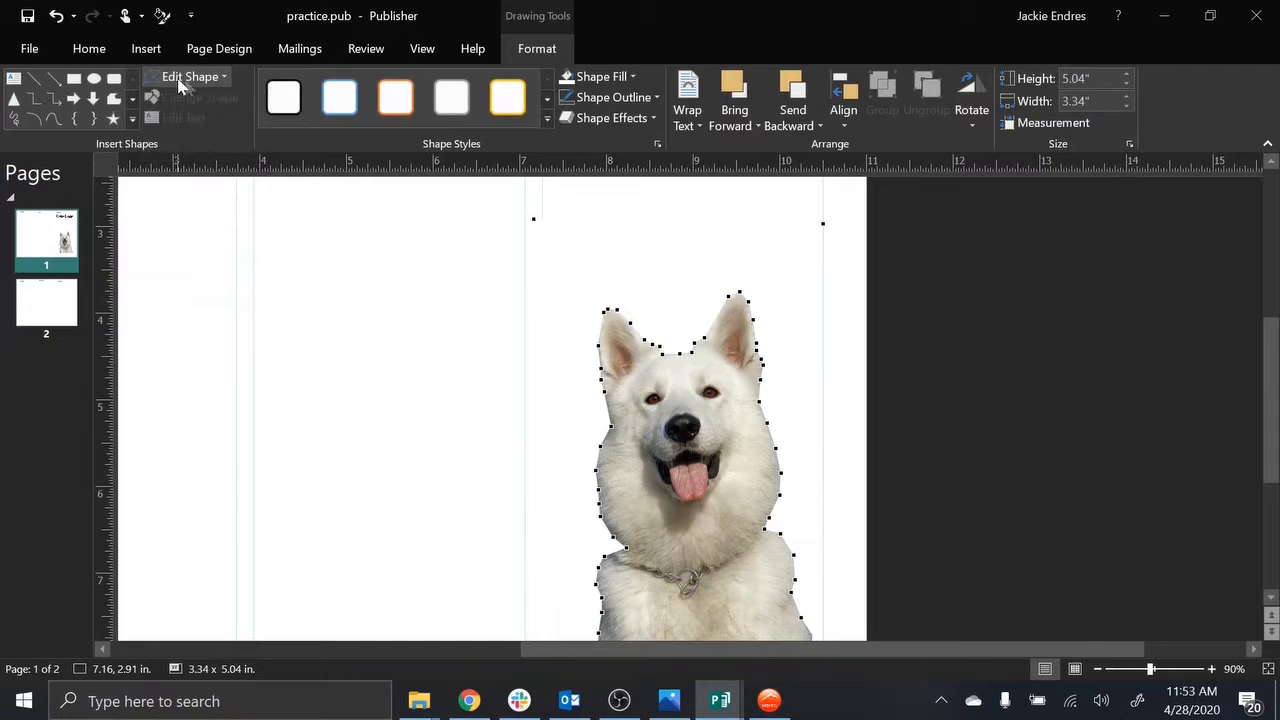
left_click(278, 287)
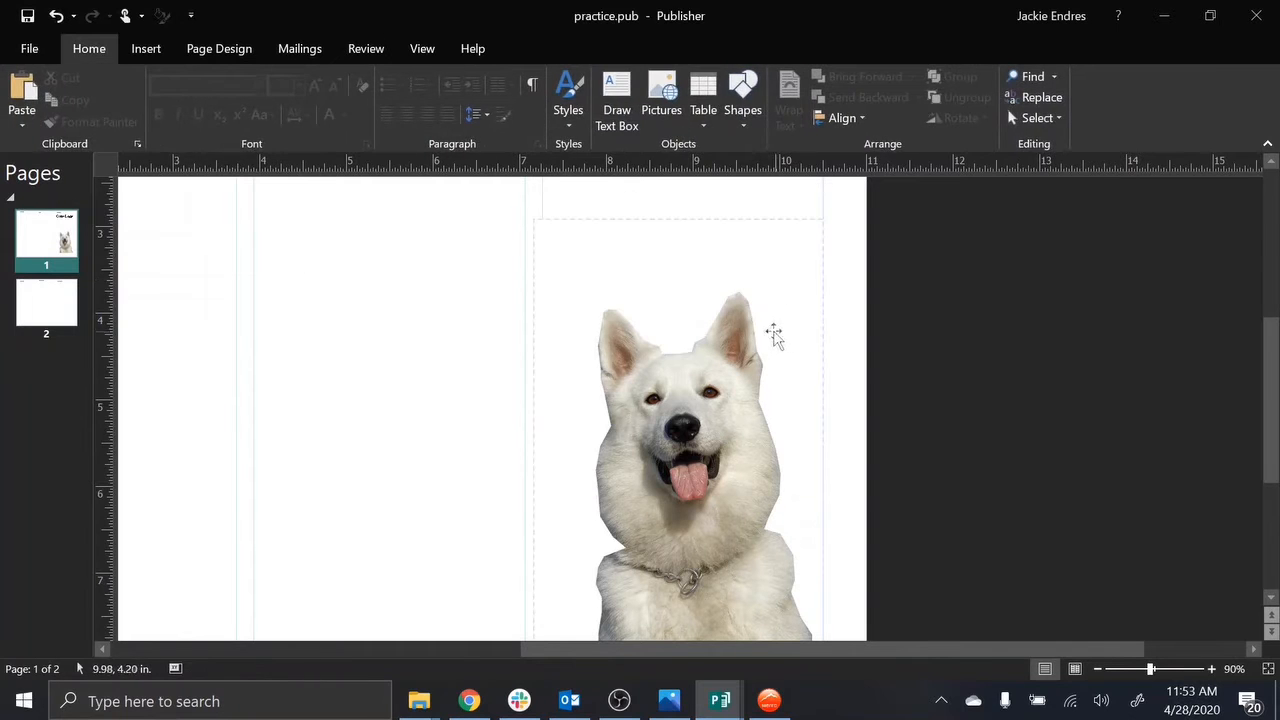
Step: Crop the top of the dog picture down to just above the ears, leaving it about 4.23 in high
left_click(768, 335)
left_click(714, 391)
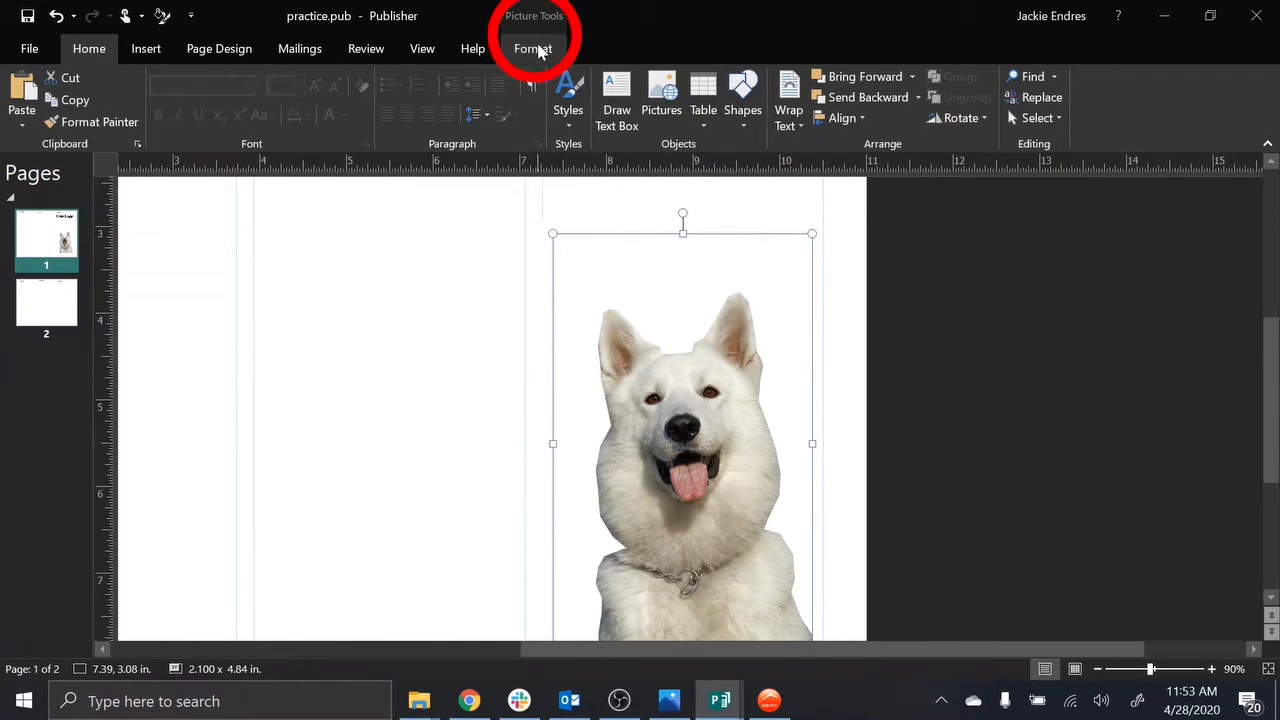
left_click(534, 49)
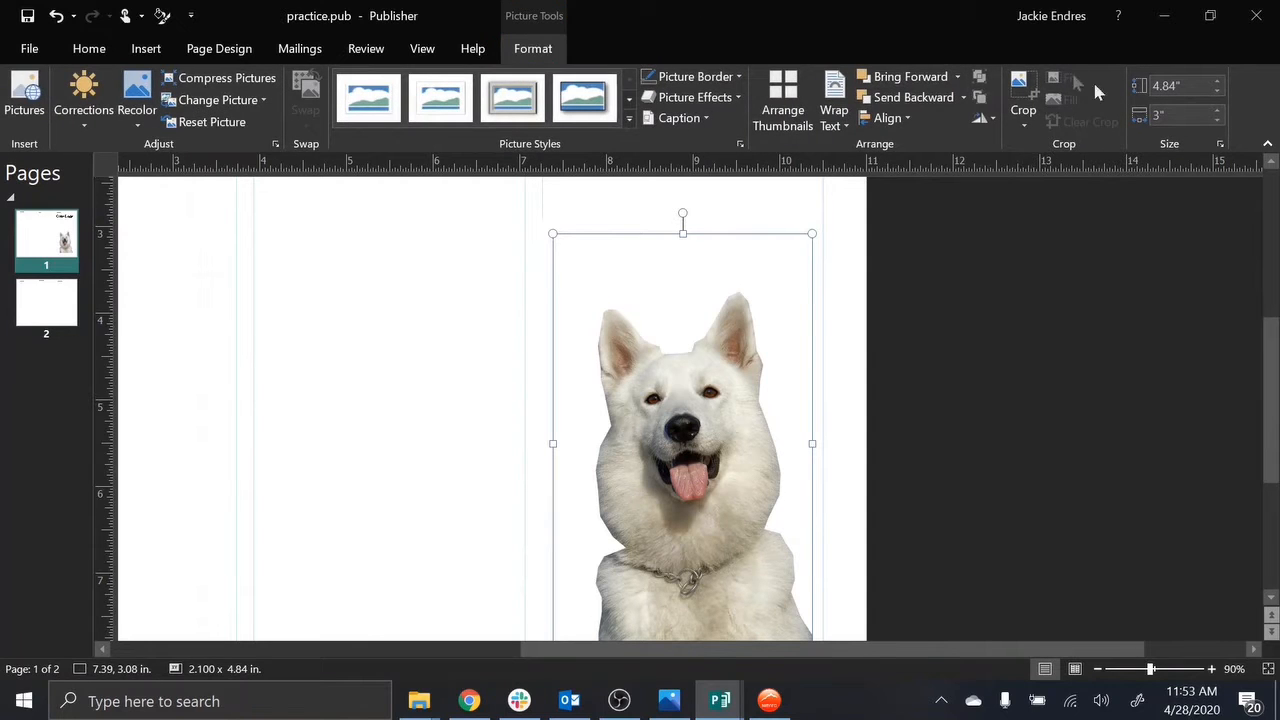
left_click(1026, 92)
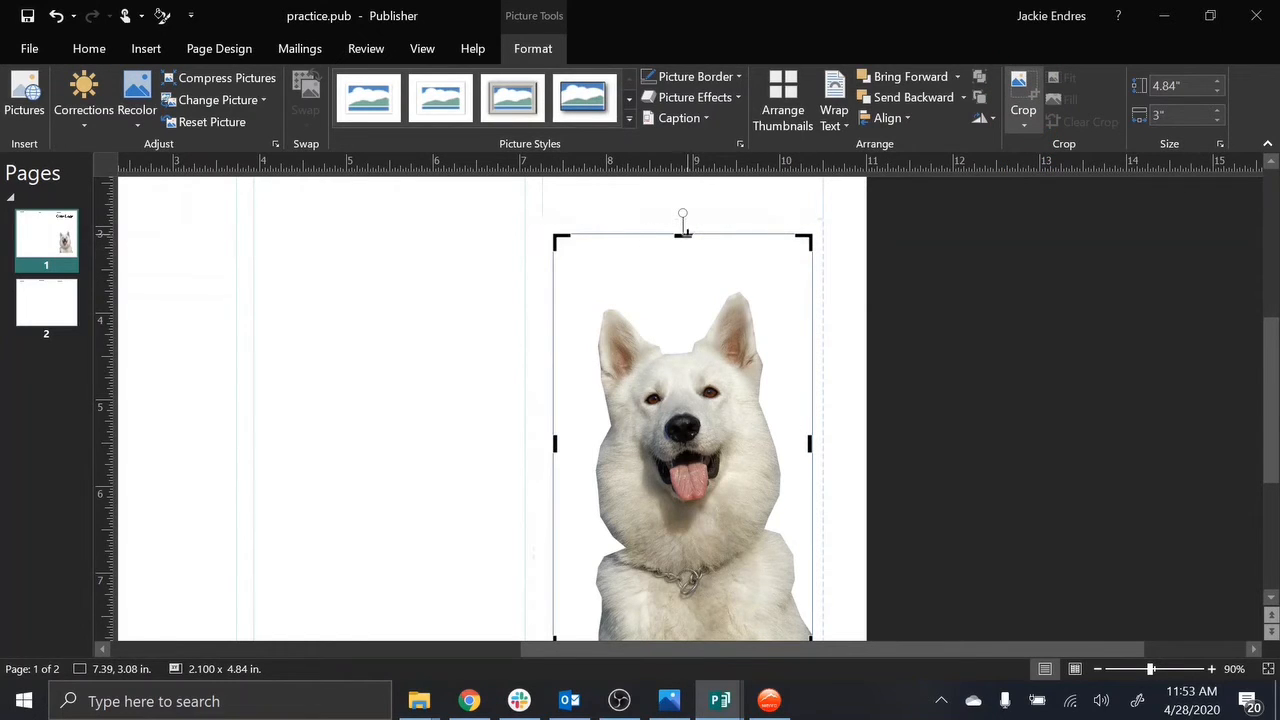
left_click_drag(683, 232, 681, 290)
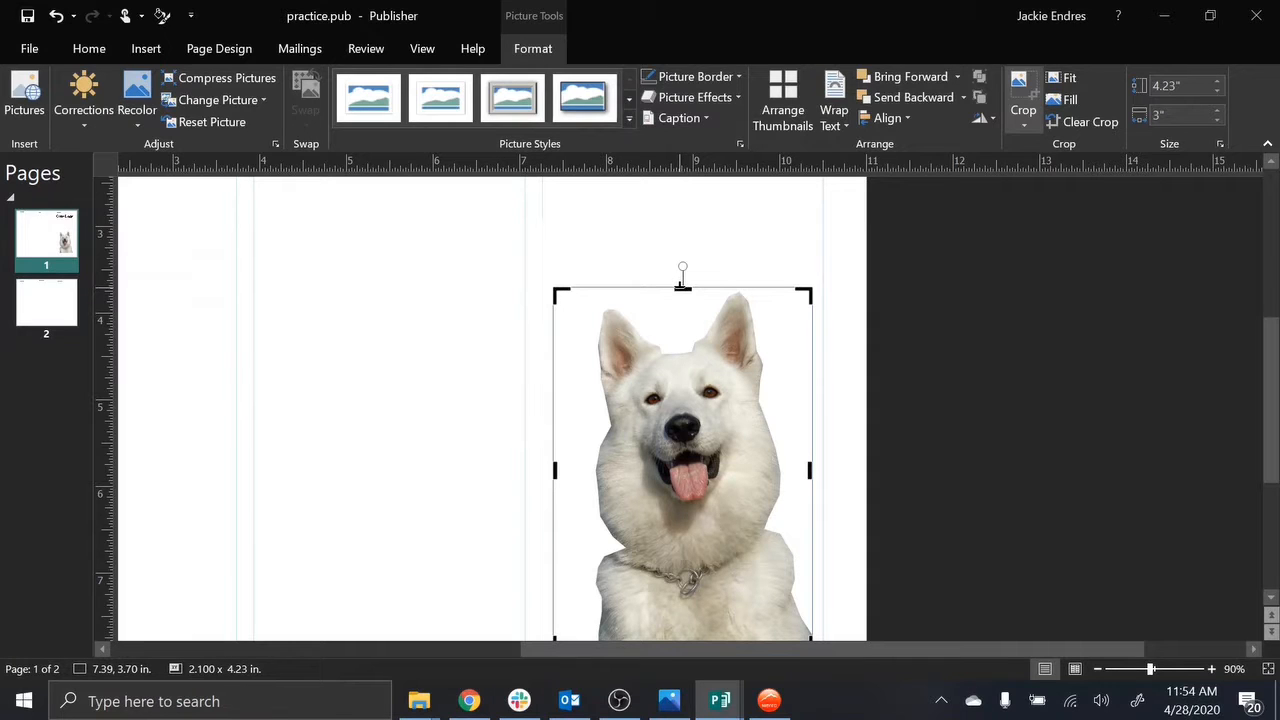
left_click(1021, 97)
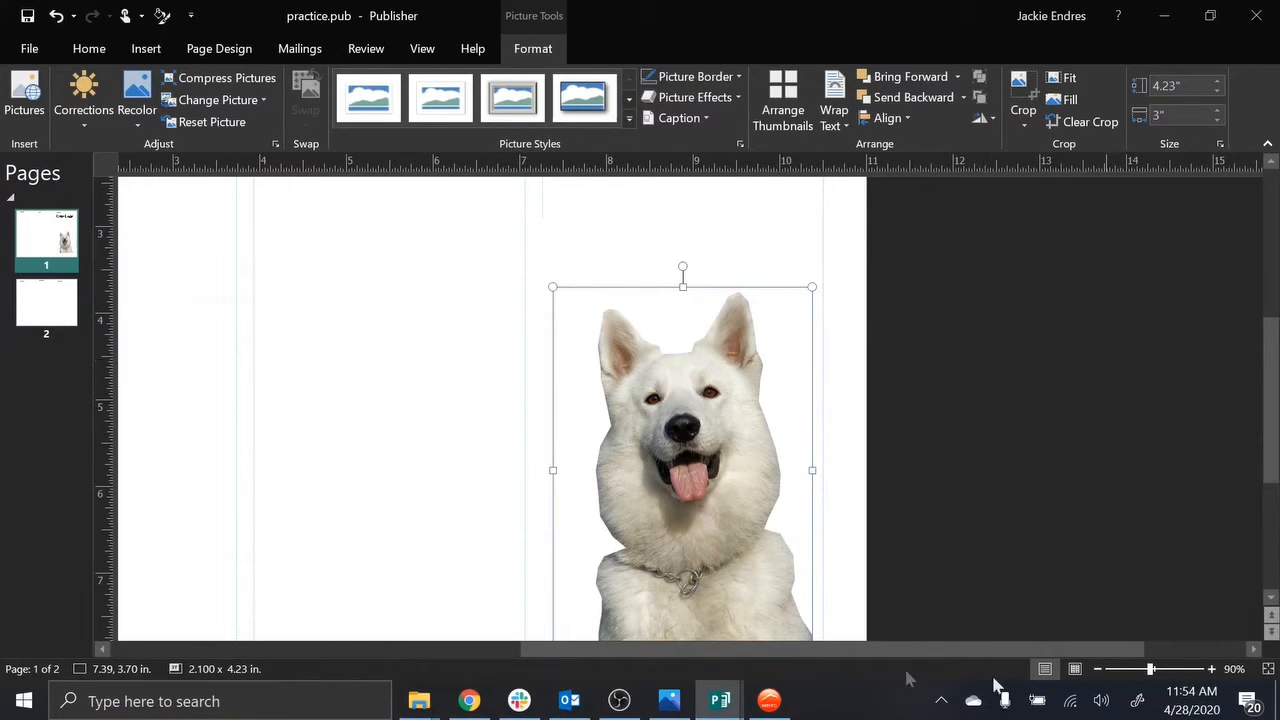
Step: Try moving the dog picture separately from the white shape and undo the moves
left_click(1098, 670)
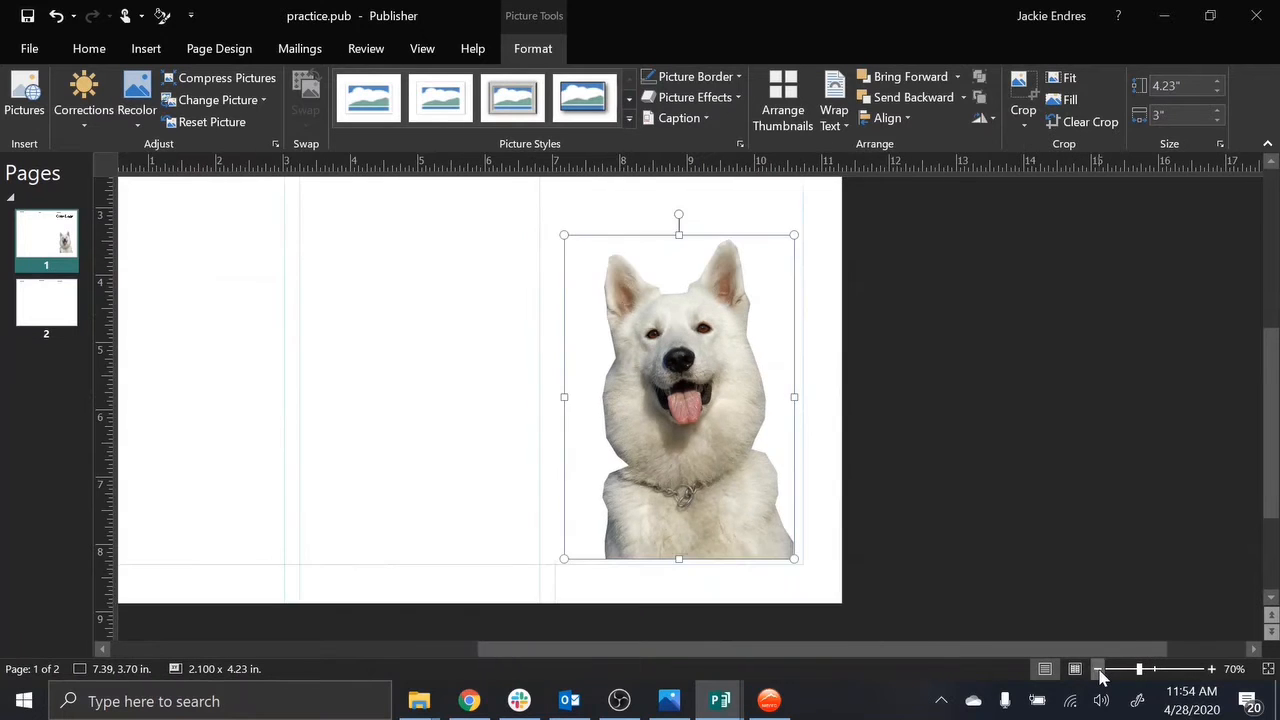
left_click(1098, 670)
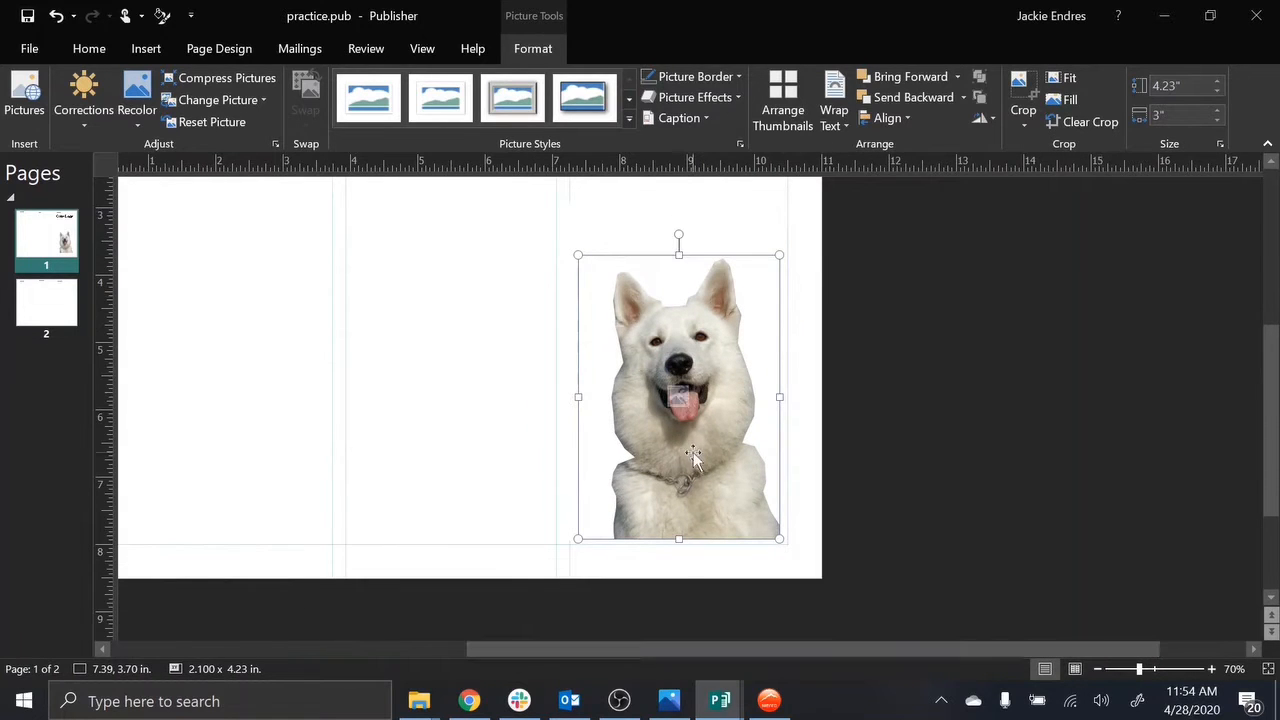
left_click_drag(692, 457, 593, 465)
left_click_drag(562, 465, 656, 441)
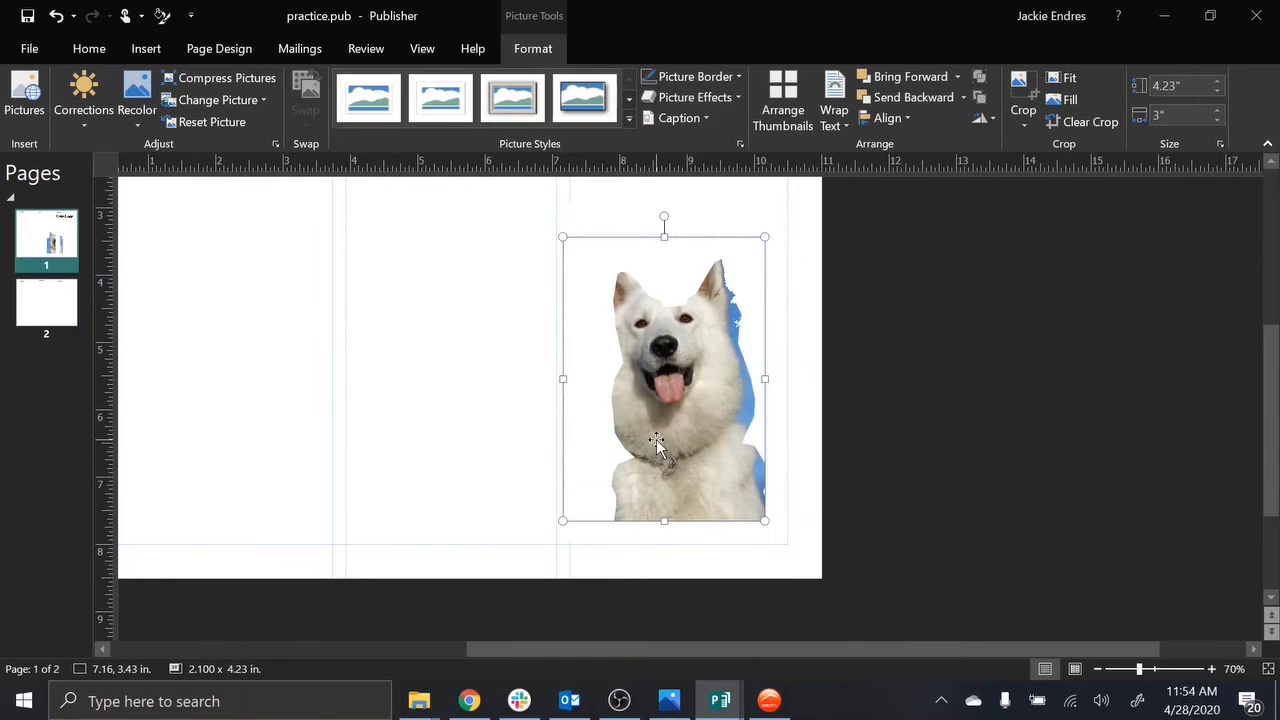
key("ctrl+z")
key("ctrl+z")
key("ctrl+z")
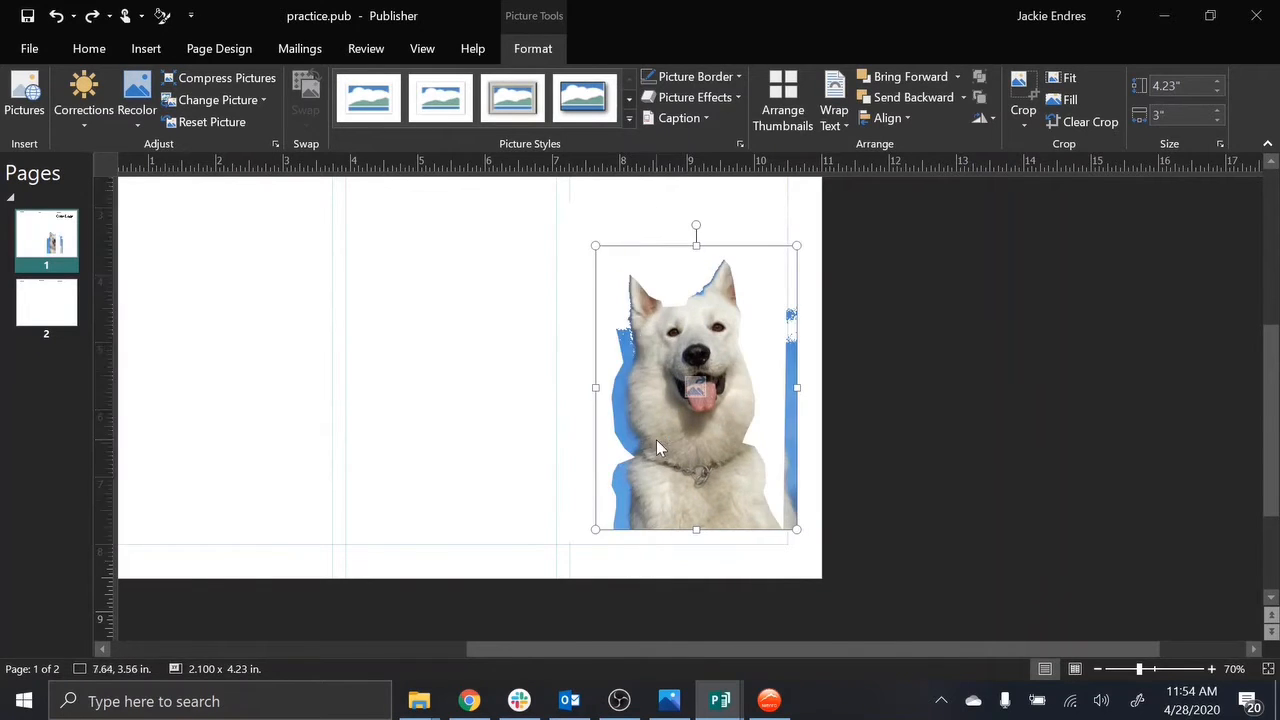
key("ctrl+y")
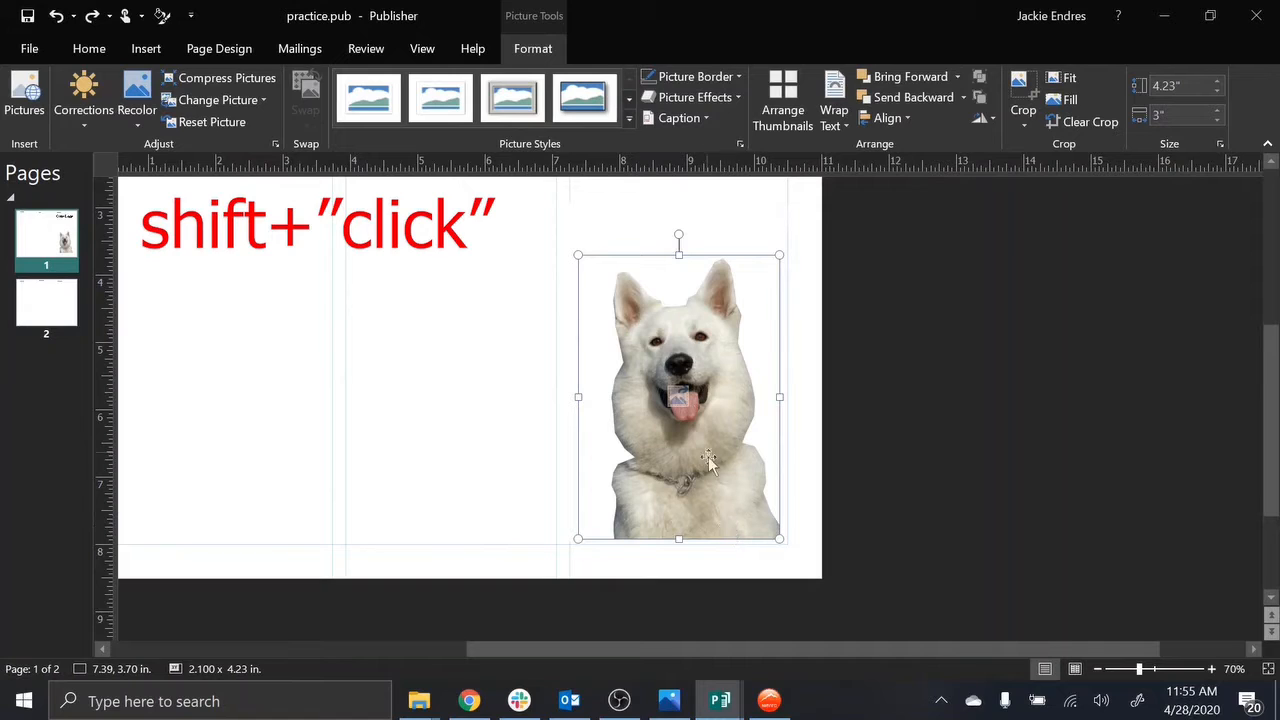
Step: Select the dog picture together with the white freeform shape and group them into one object
left_click(638, 233, "shift")
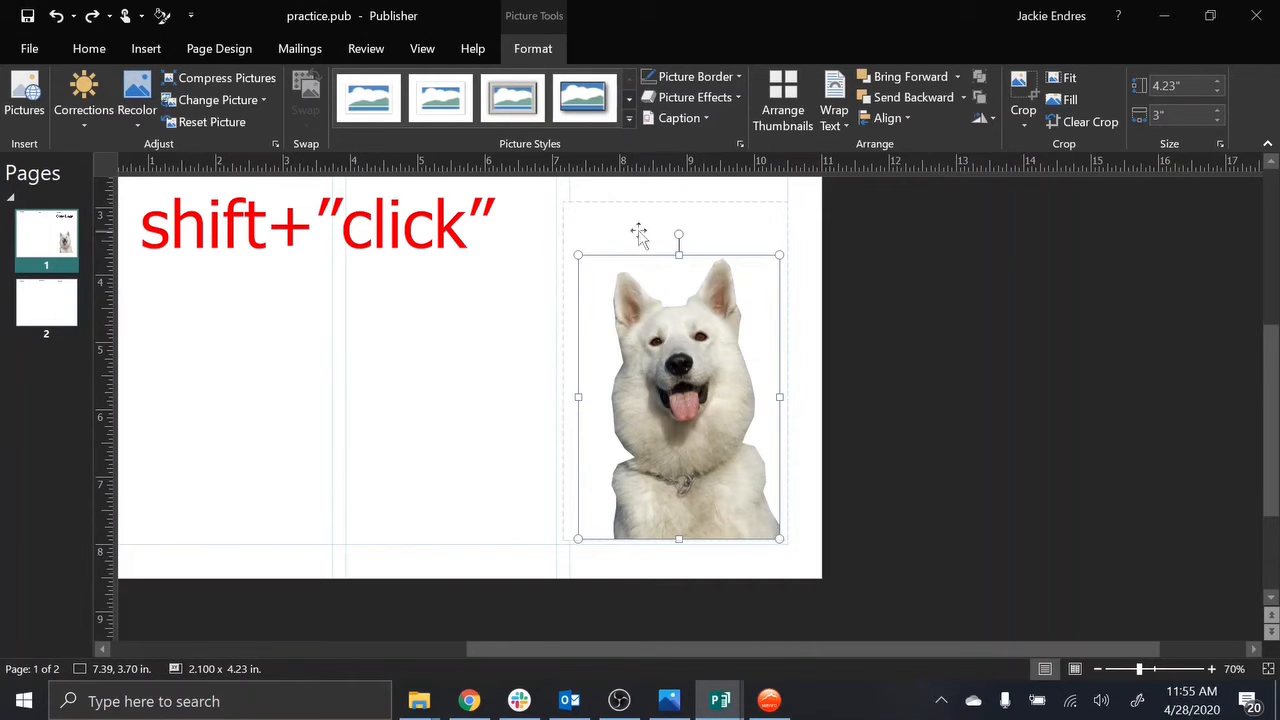
left_click(584, 217, "shift")
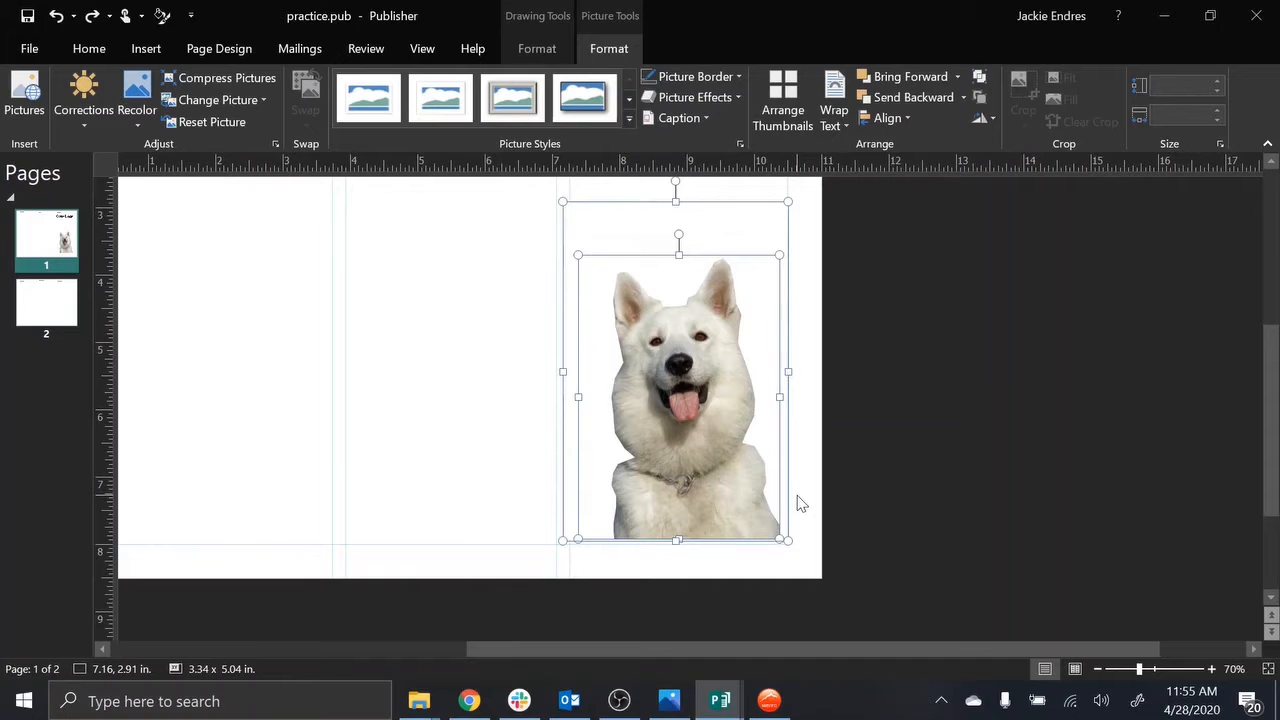
left_click(950, 461)
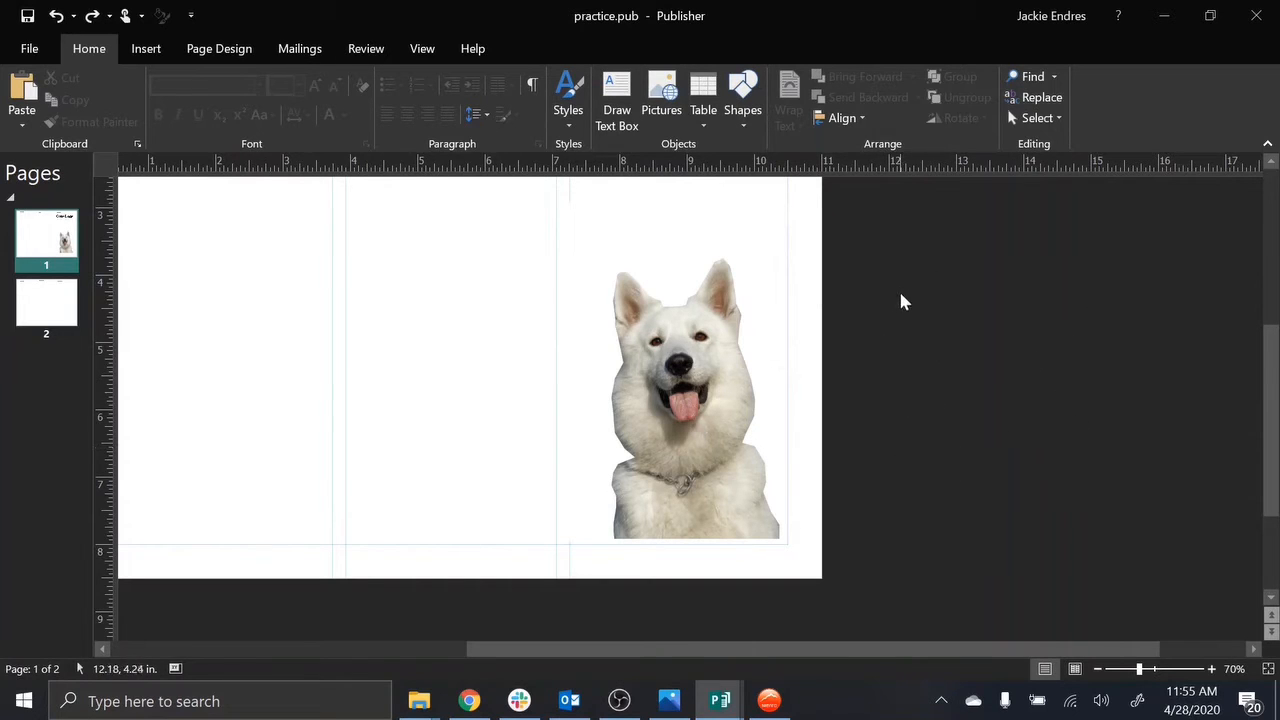
left_click_drag(893, 280, 547, 577)
left_click_drag(894, 608, 520, 289)
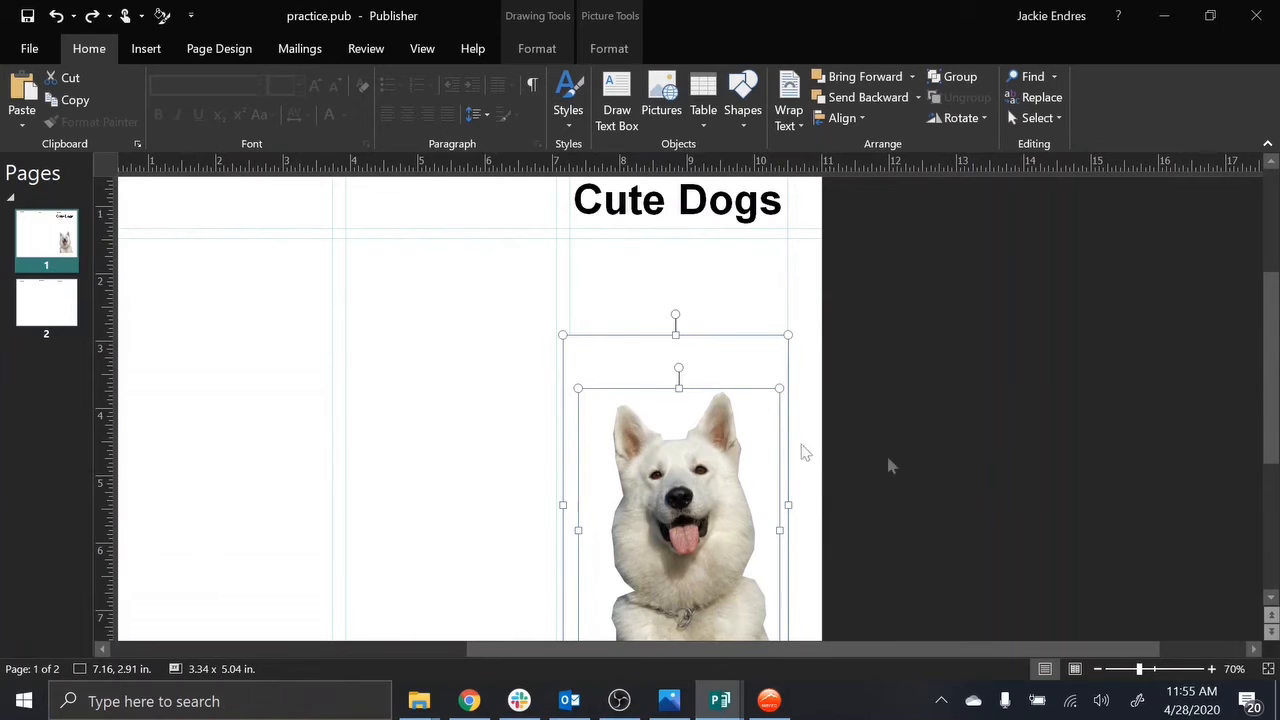
left_click(609, 48)
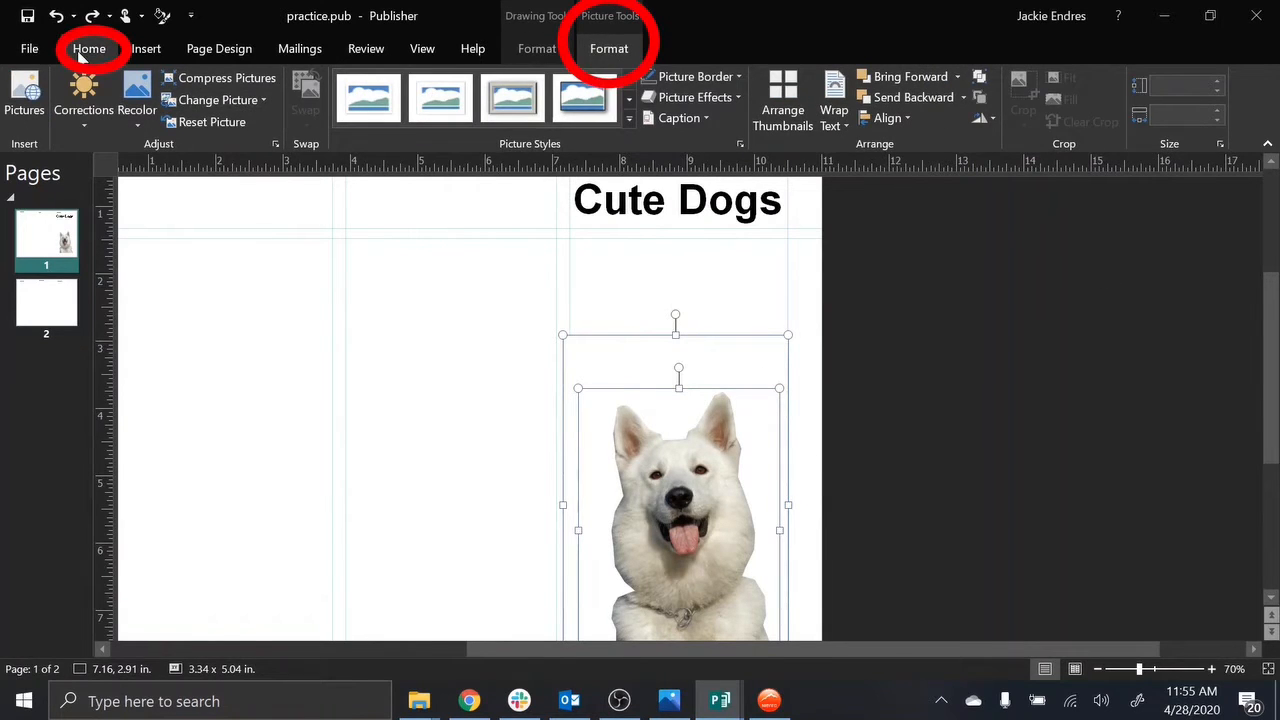
left_click(82, 55)
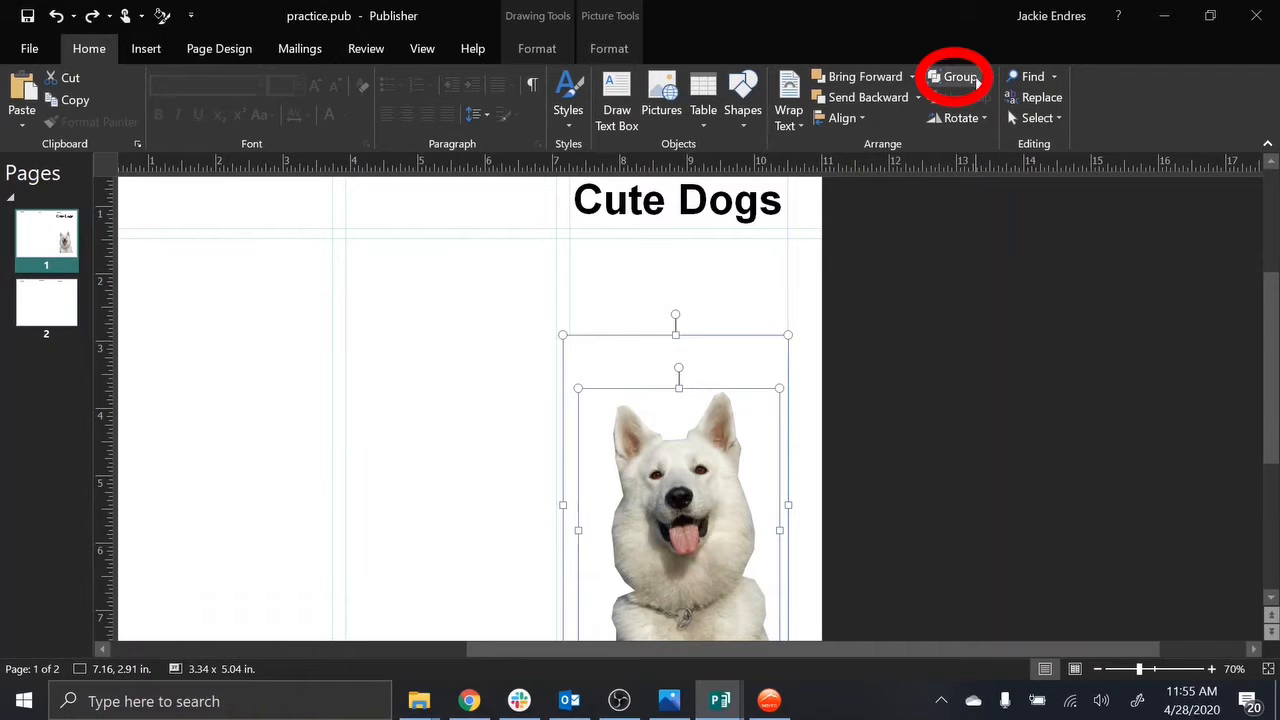
left_click(611, 52)
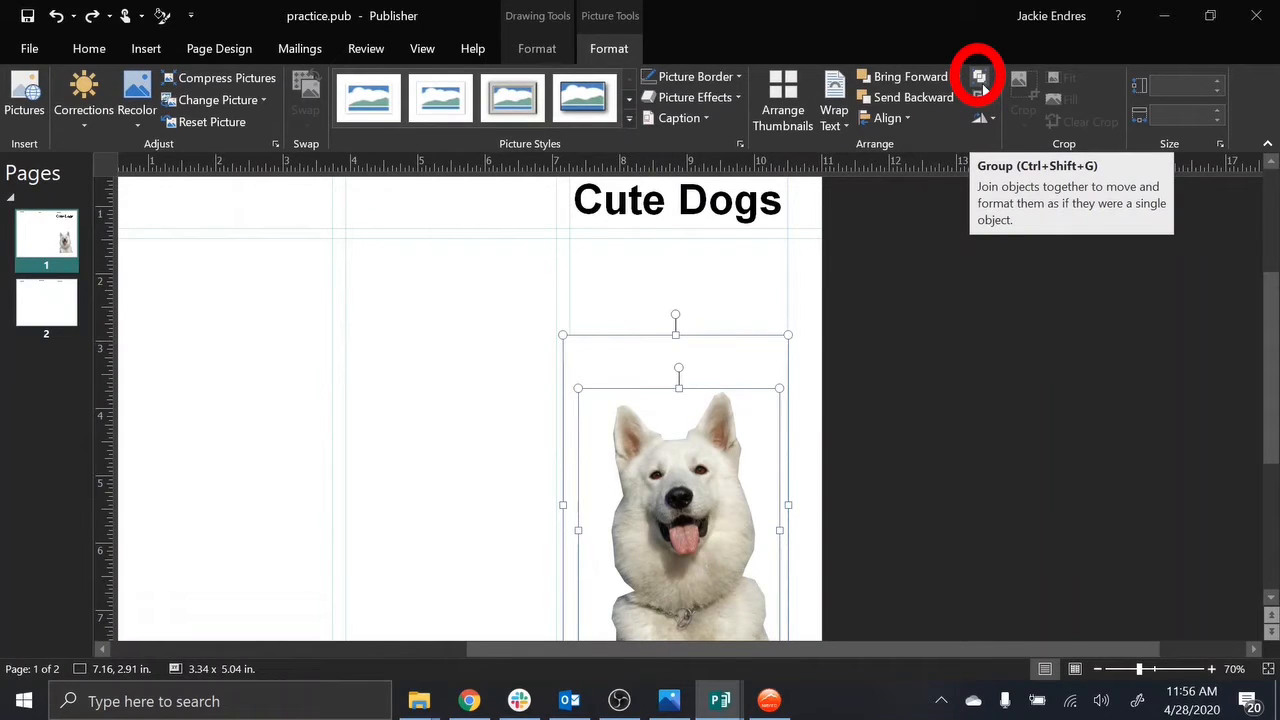
left_click(981, 86)
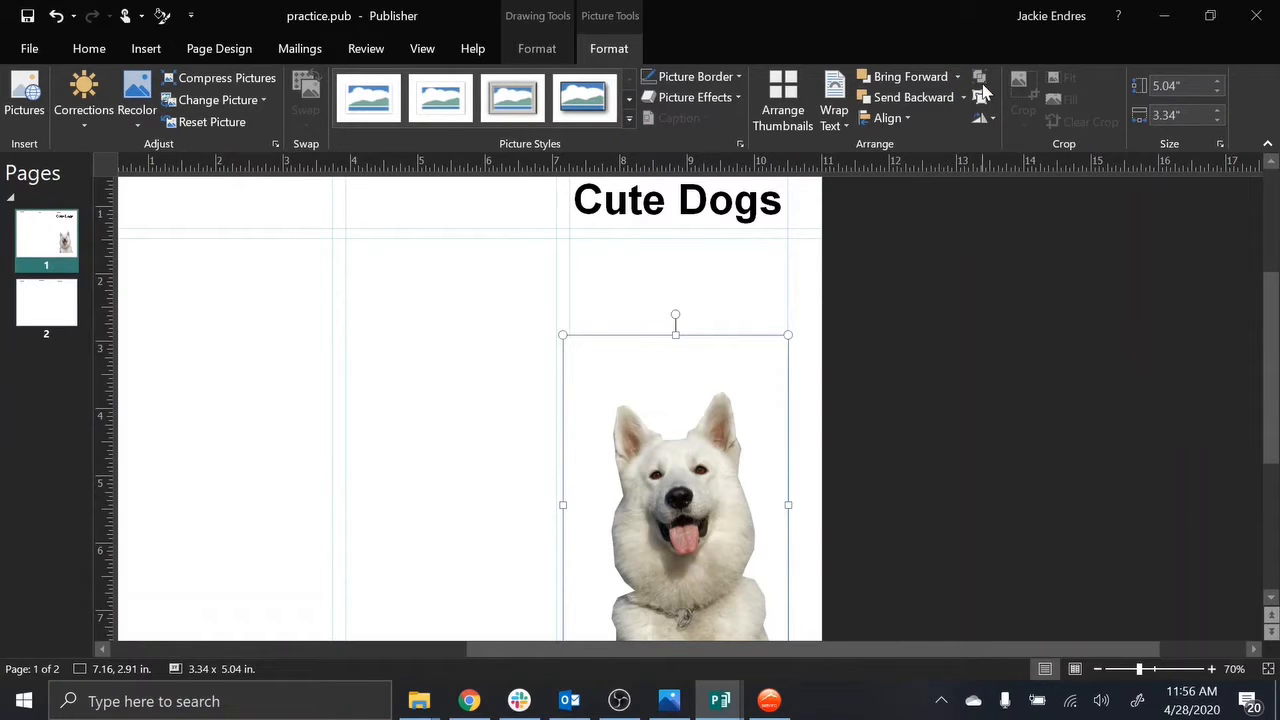
Step: Try moving the grouped dog and shape toward the middle panel and undo the move
left_click(942, 405)
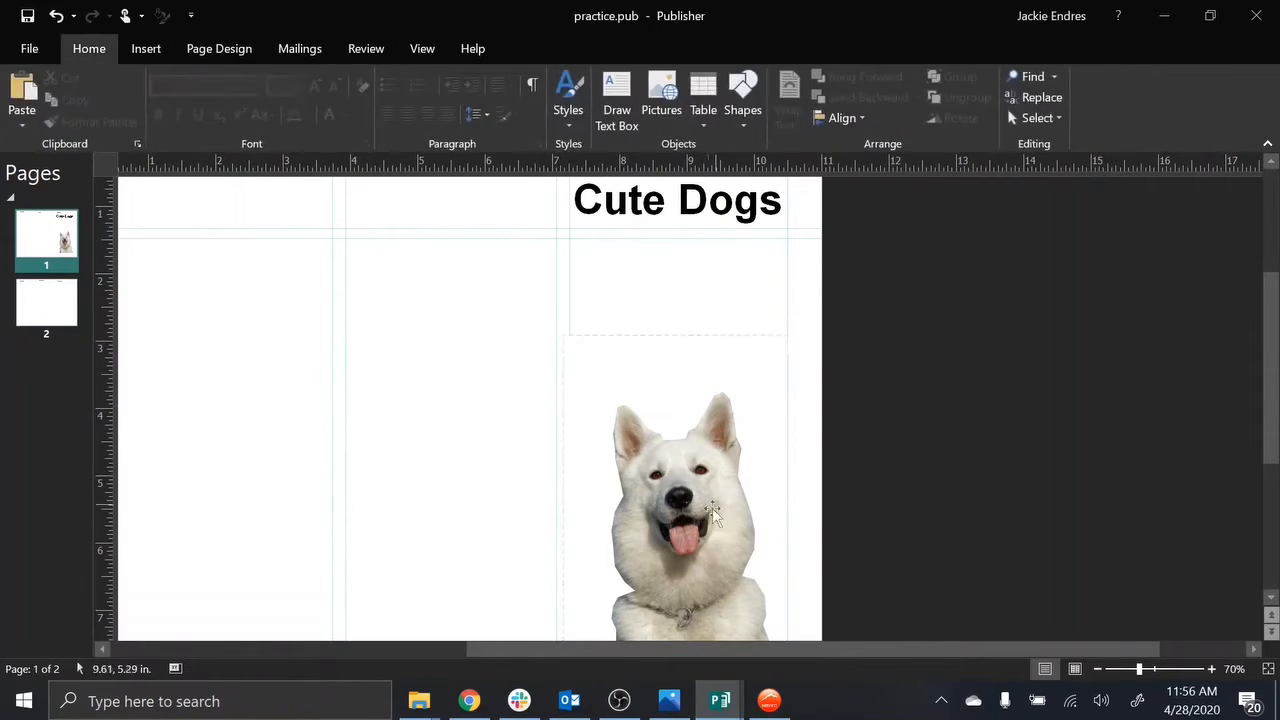
left_click_drag(712, 512, 537, 485)
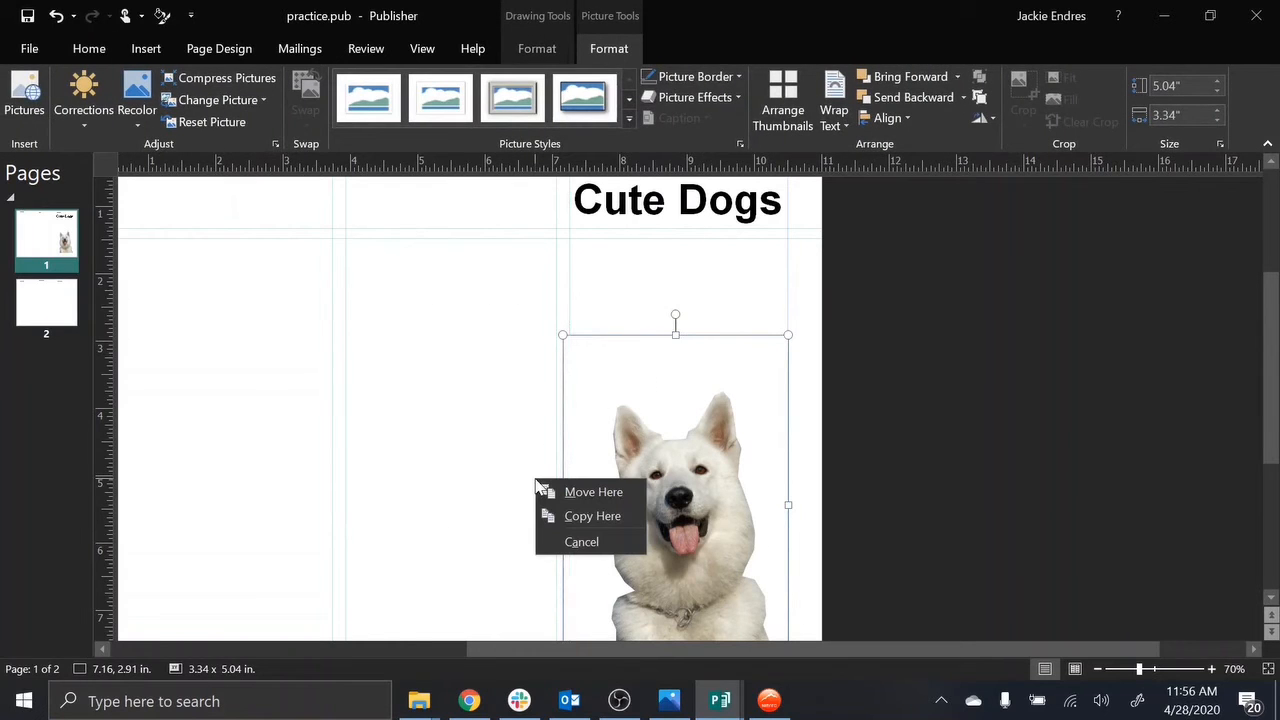
key("Escape")
left_click(694, 392)
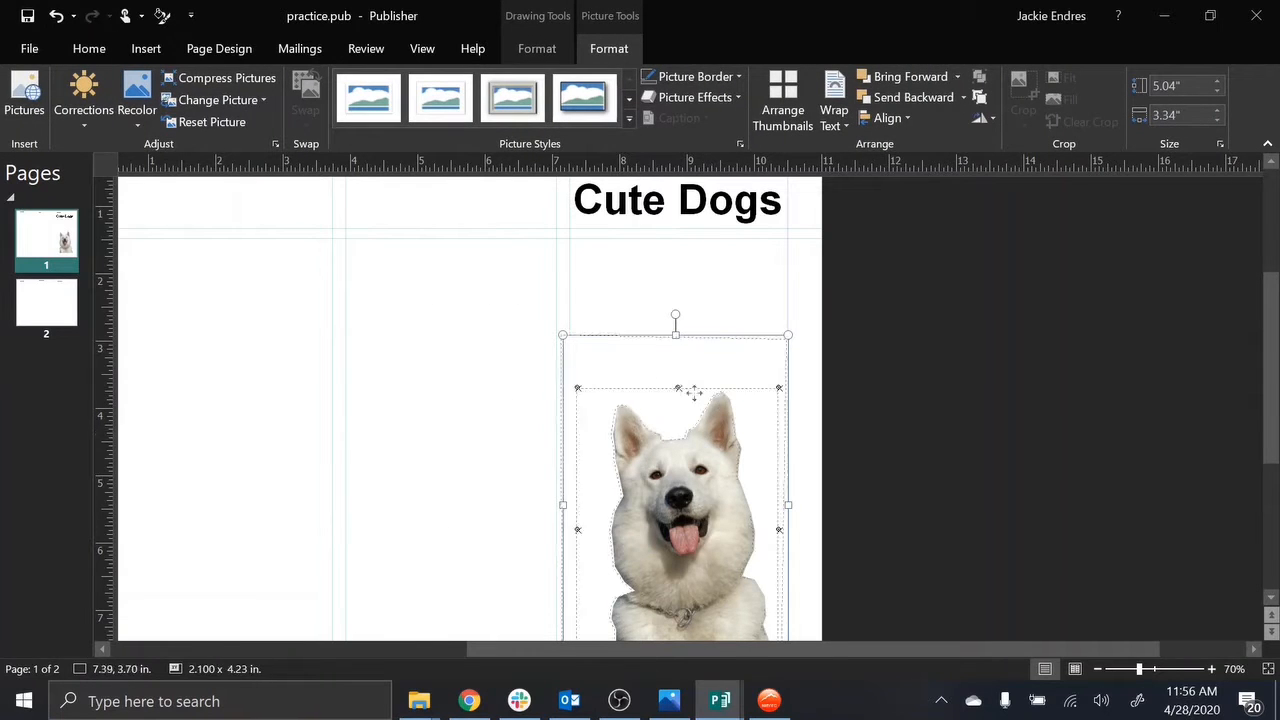
left_click_drag(694, 392, 560, 384)
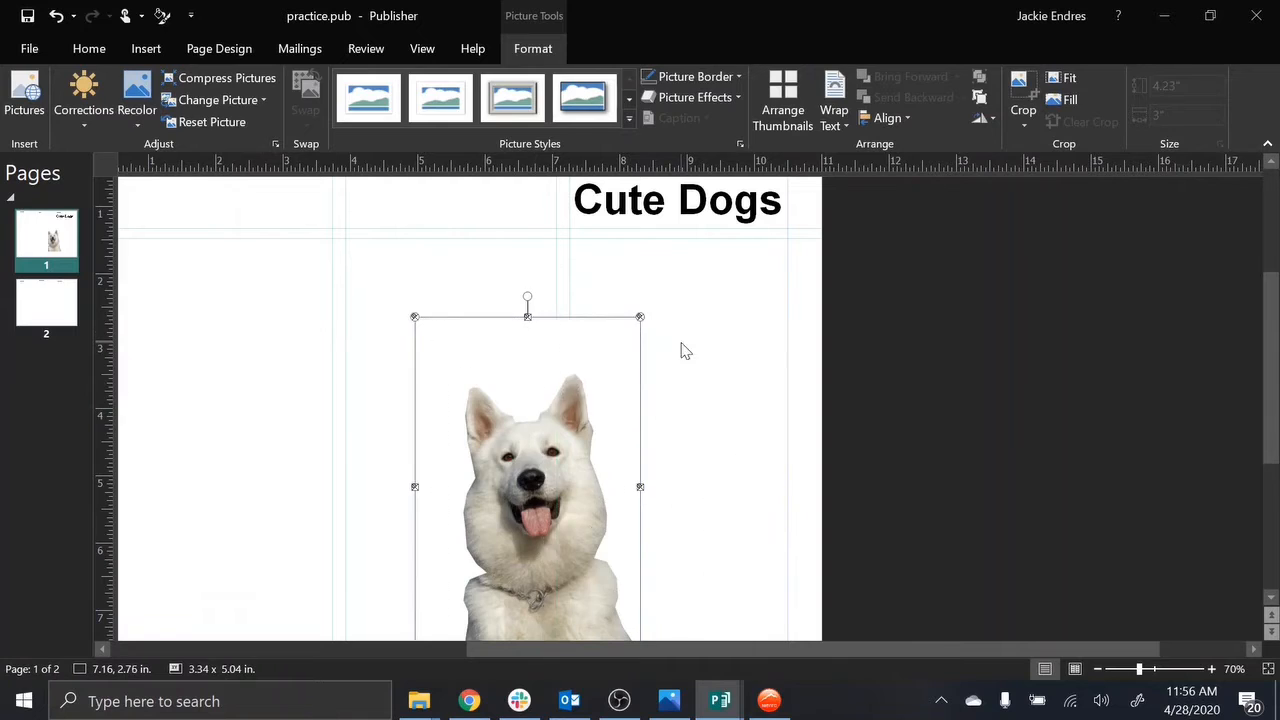
key("ctrl+z")
Step: Position the grouped dog in the panel below the Cute Dogs title, with its base on the bottom margin
mouse_move(677, 343)
left_mouse_down()
mouse_move(571, 351)
mouse_move(503, 335)
mouse_move(676, 330)
left_mouse_up()
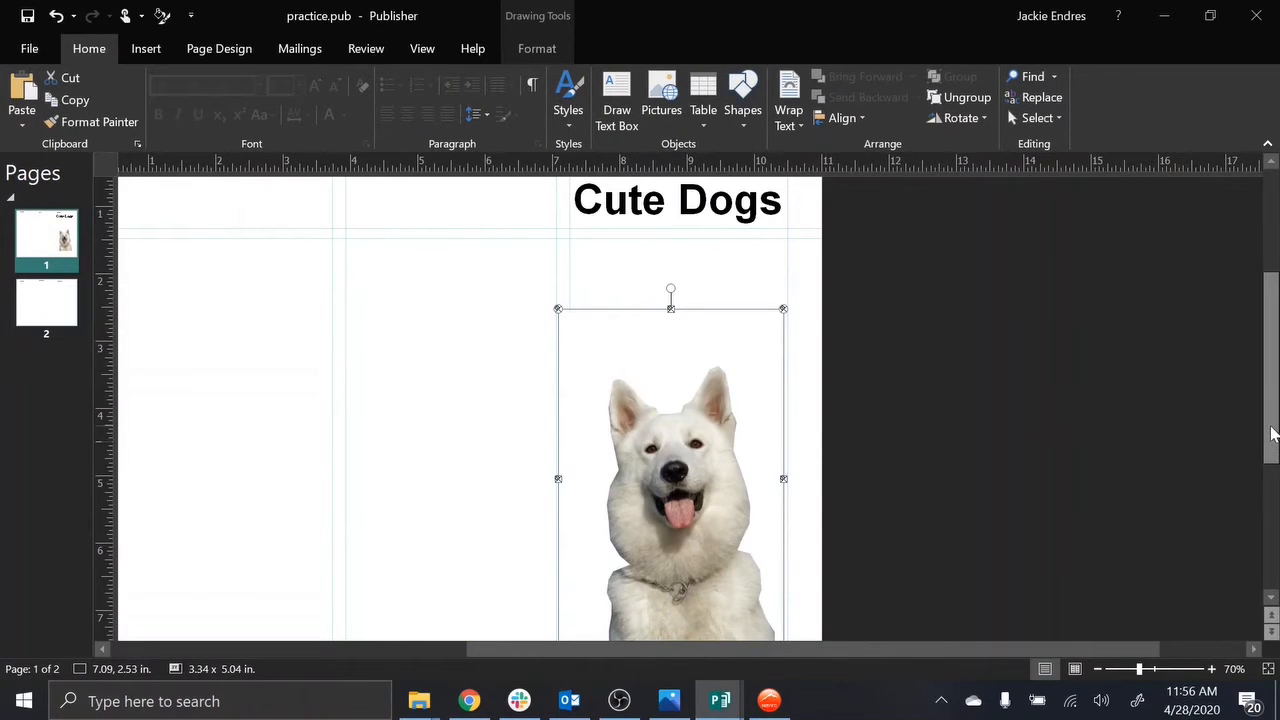
scroll(1272, 432, "down", 4)
left_click_drag(723, 420, 734, 446)
left_click(995, 488)
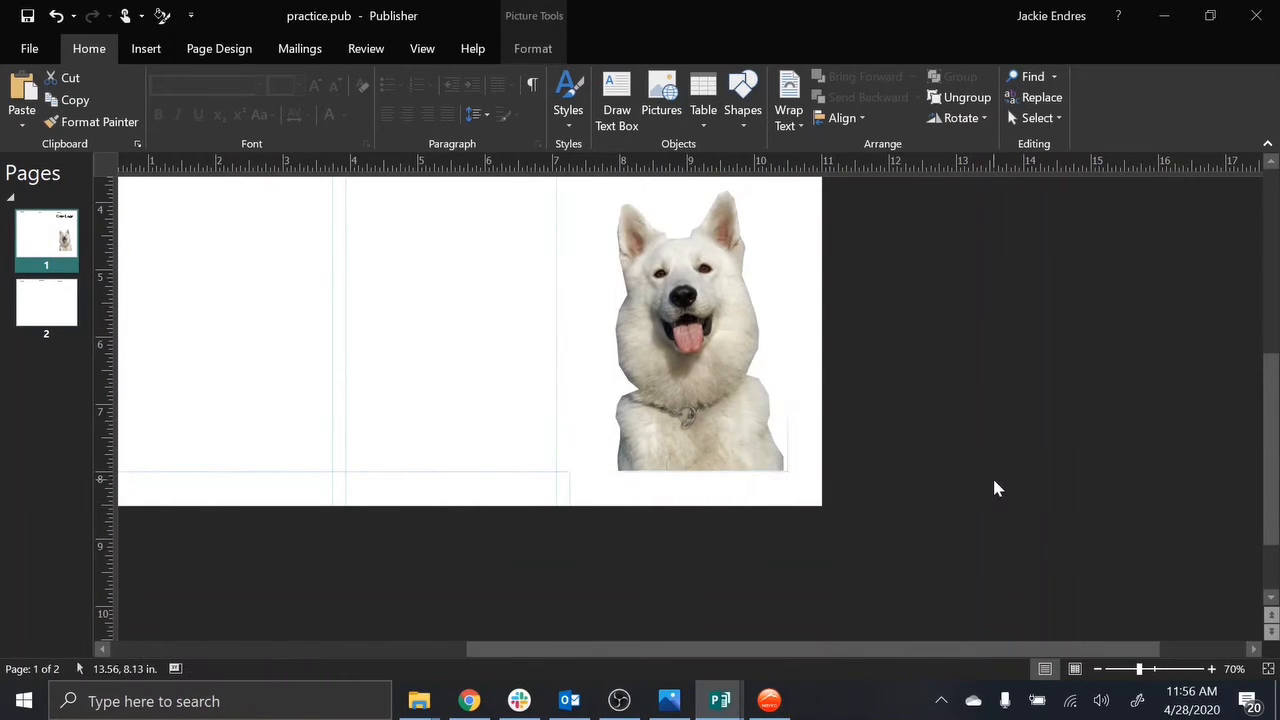
left_click_drag(1271, 443, 1276, 361)
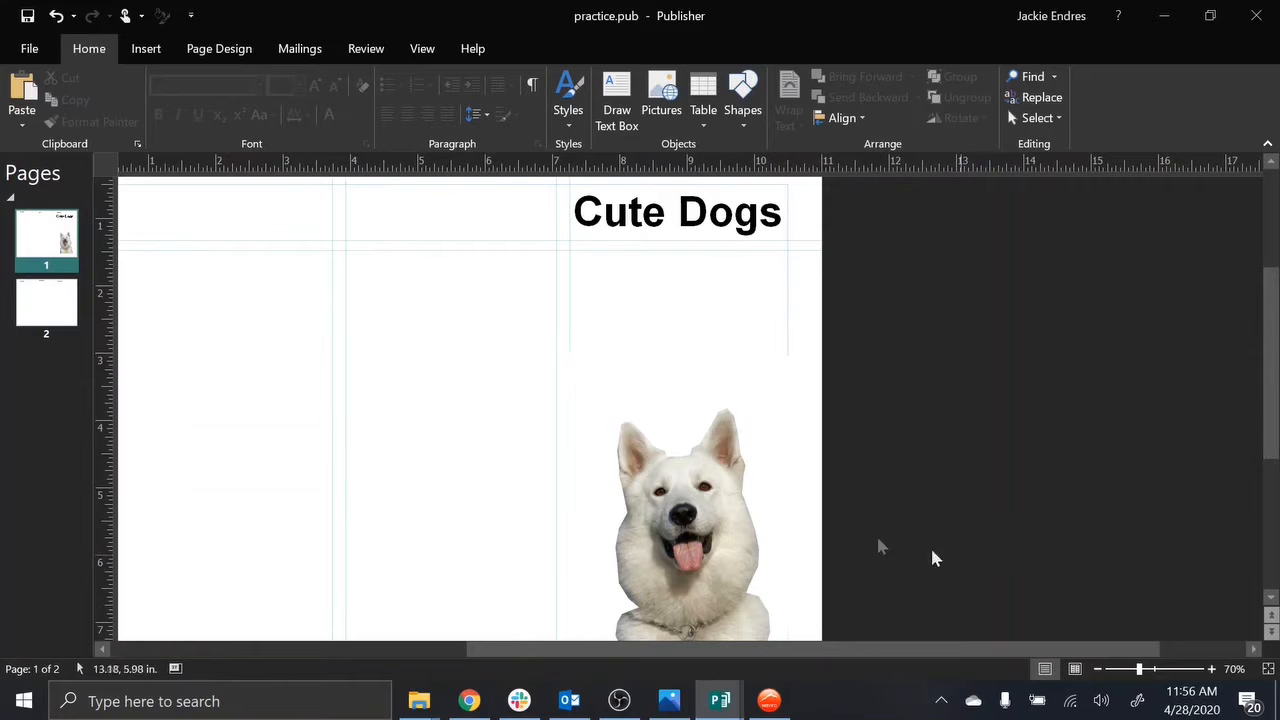
Step: Shrink the grouped dog to about 2.70 x 3.97 in and nudge it into place above the cover panel's bottom margin
left_click(778, 360)
left_click_drag(790, 350, 749, 424)
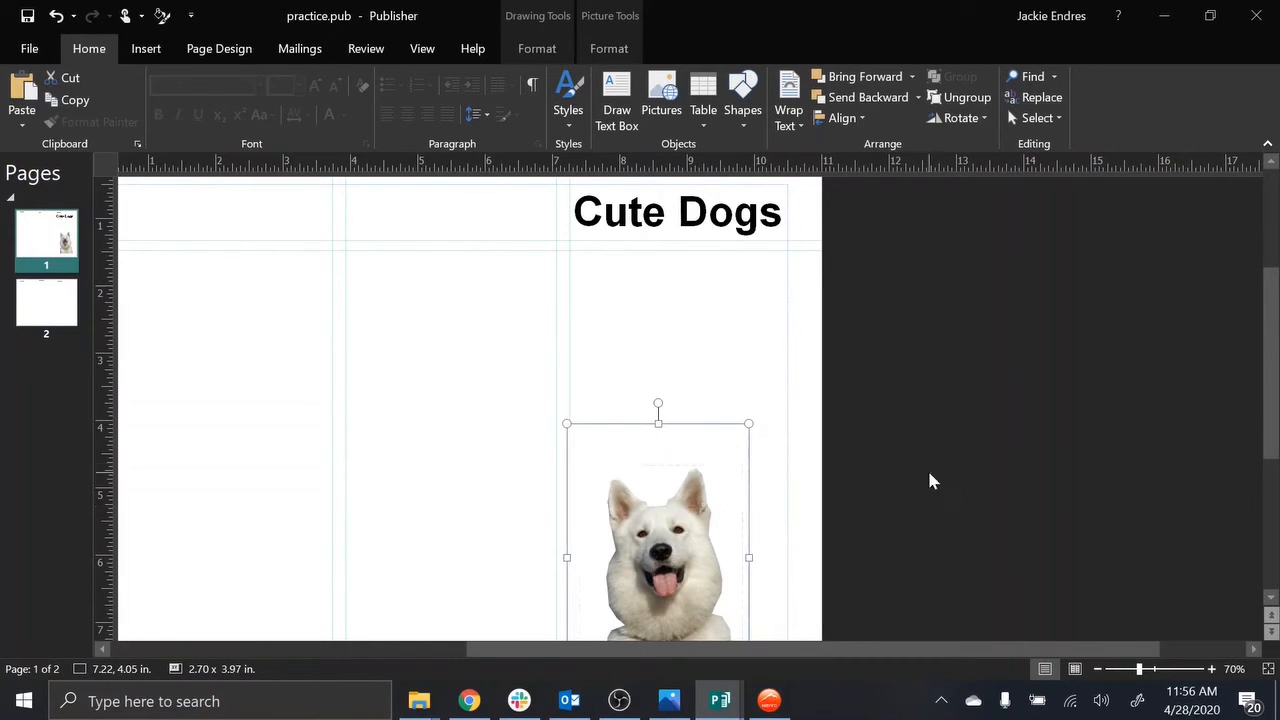
left_click_drag(1277, 325, 1277, 383)
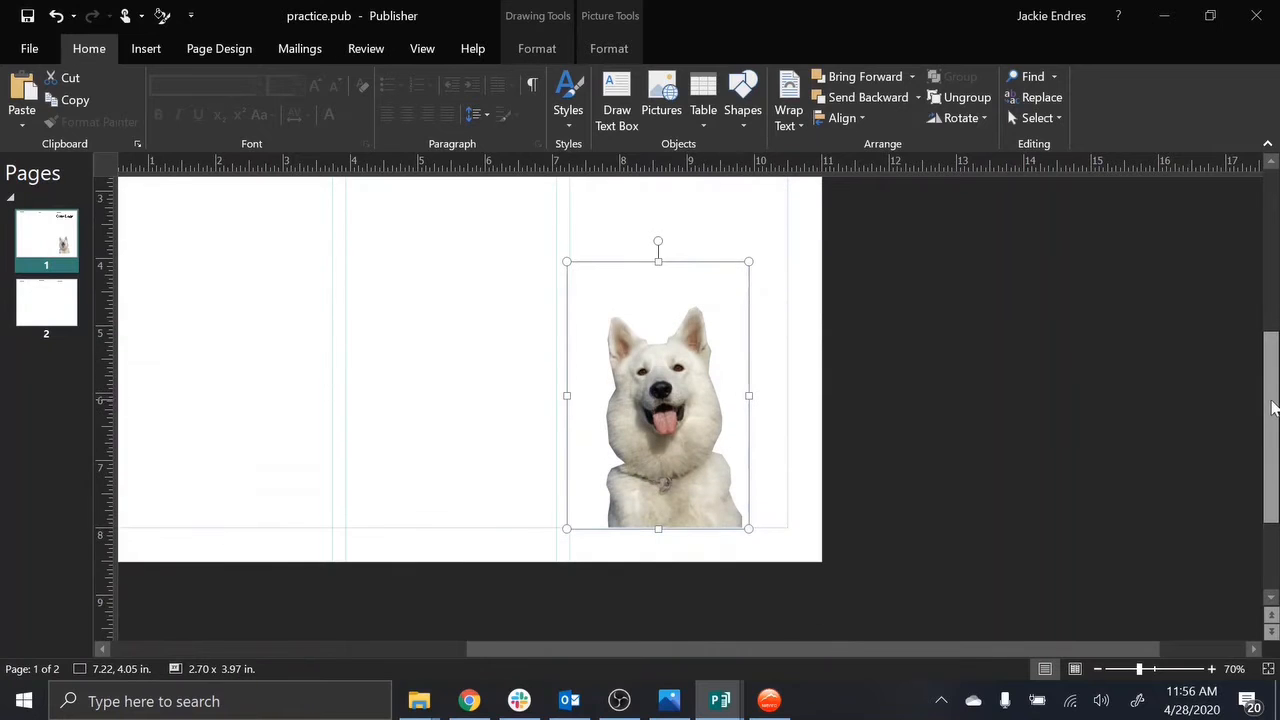
left_click(701, 413)
mouse_move(701, 413)
left_mouse_down()
mouse_move(729, 414)
mouse_move(686, 417)
left_mouse_up()
left_click(813, 457)
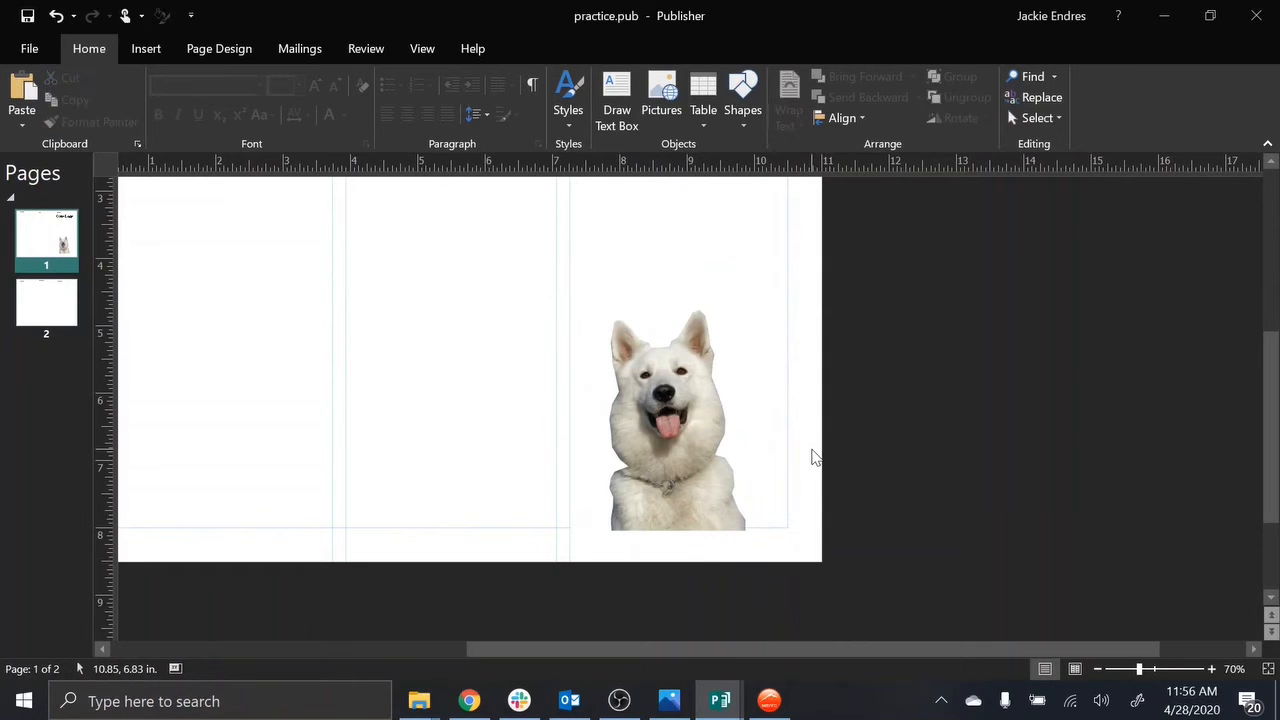
Step: Draw an oval speech bubble callout about 1.82 x 0.97 in just above the dog's head
scroll(811, 451, "up", 1)
left_click(146, 48)
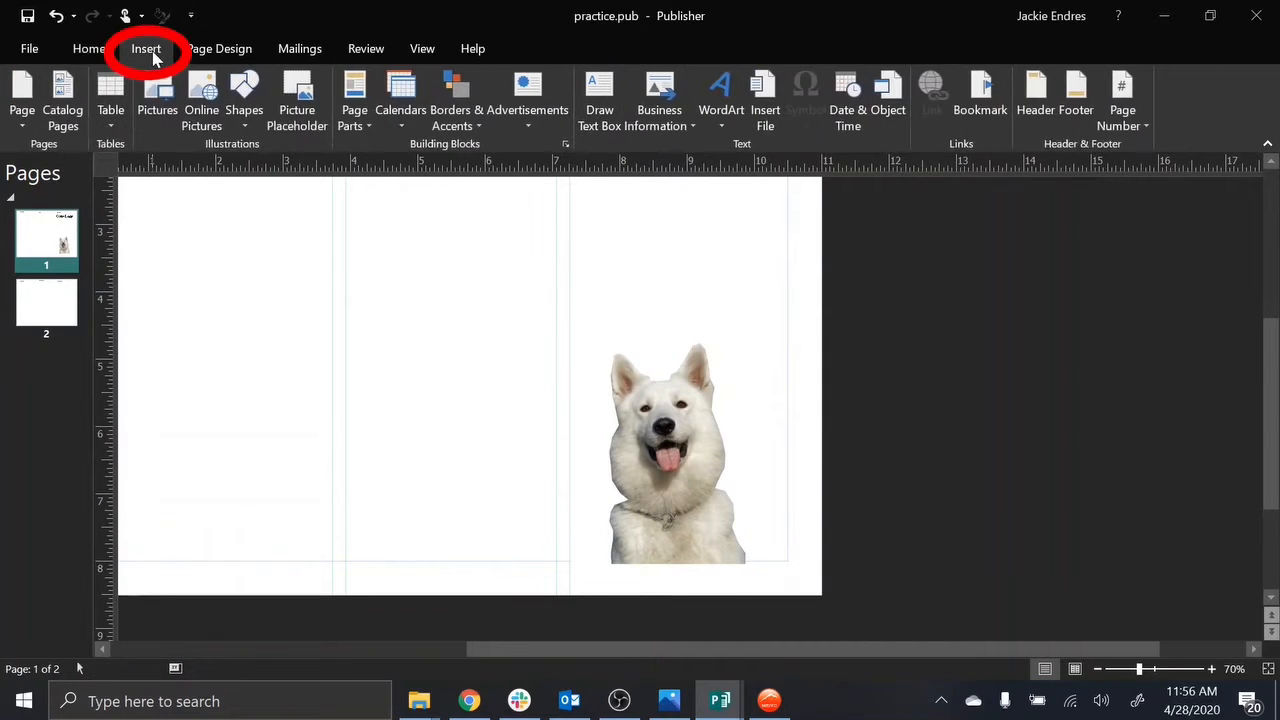
left_click(243, 125)
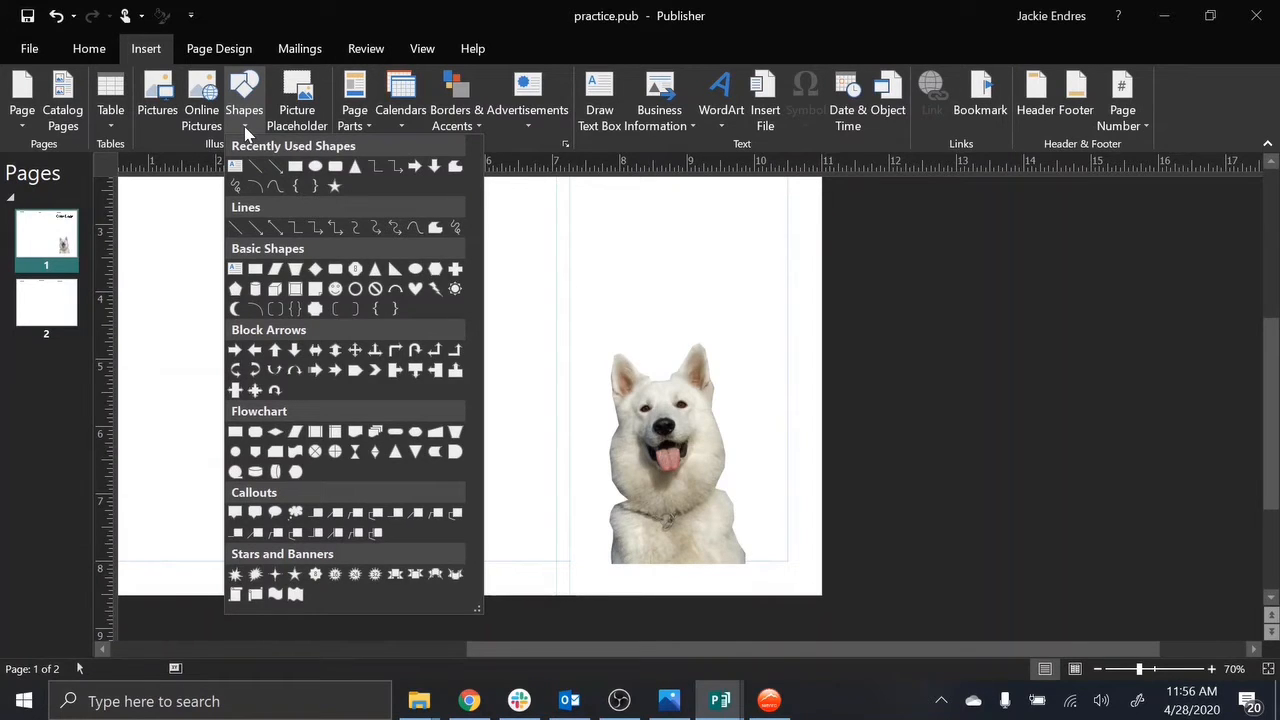
left_click(275, 512)
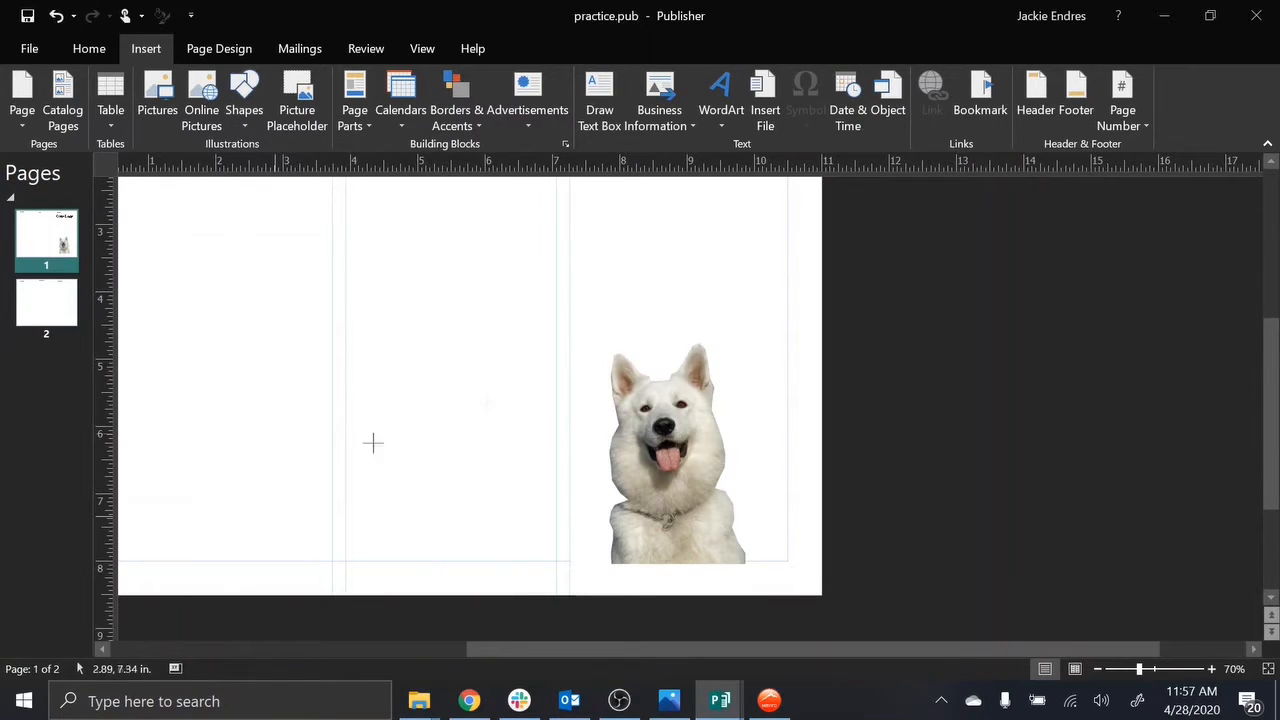
left_click_drag(660, 346, 786, 279)
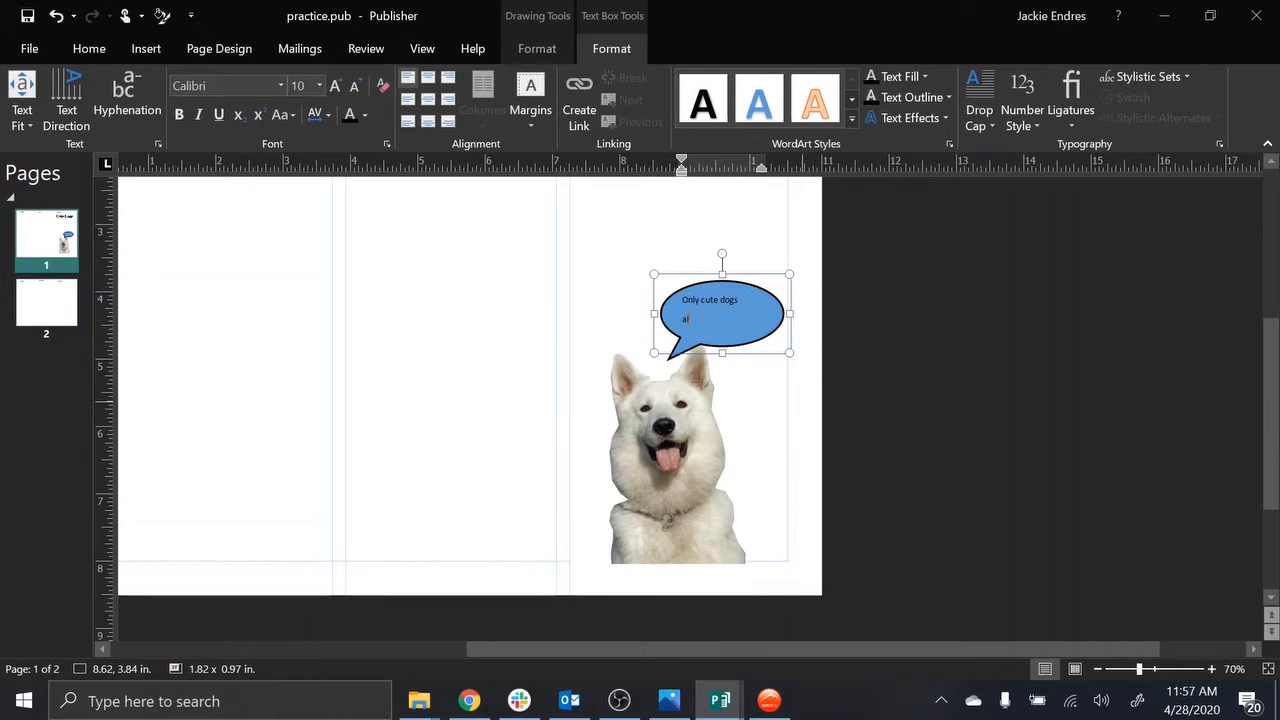
Step: Enter "Only cute dogs allowed!" in the speech bubble and undo the automatic capitalization of "allowed"
type("lowed!")
left_click(690, 326)
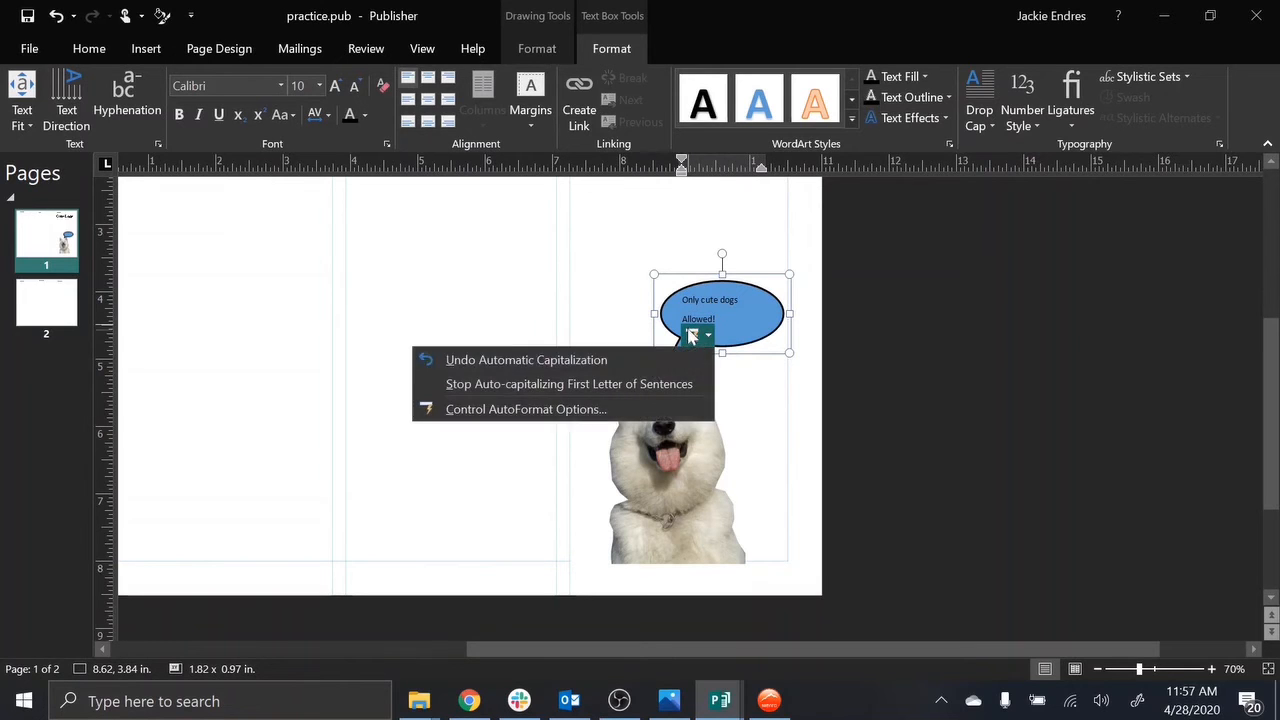
left_click(642, 364)
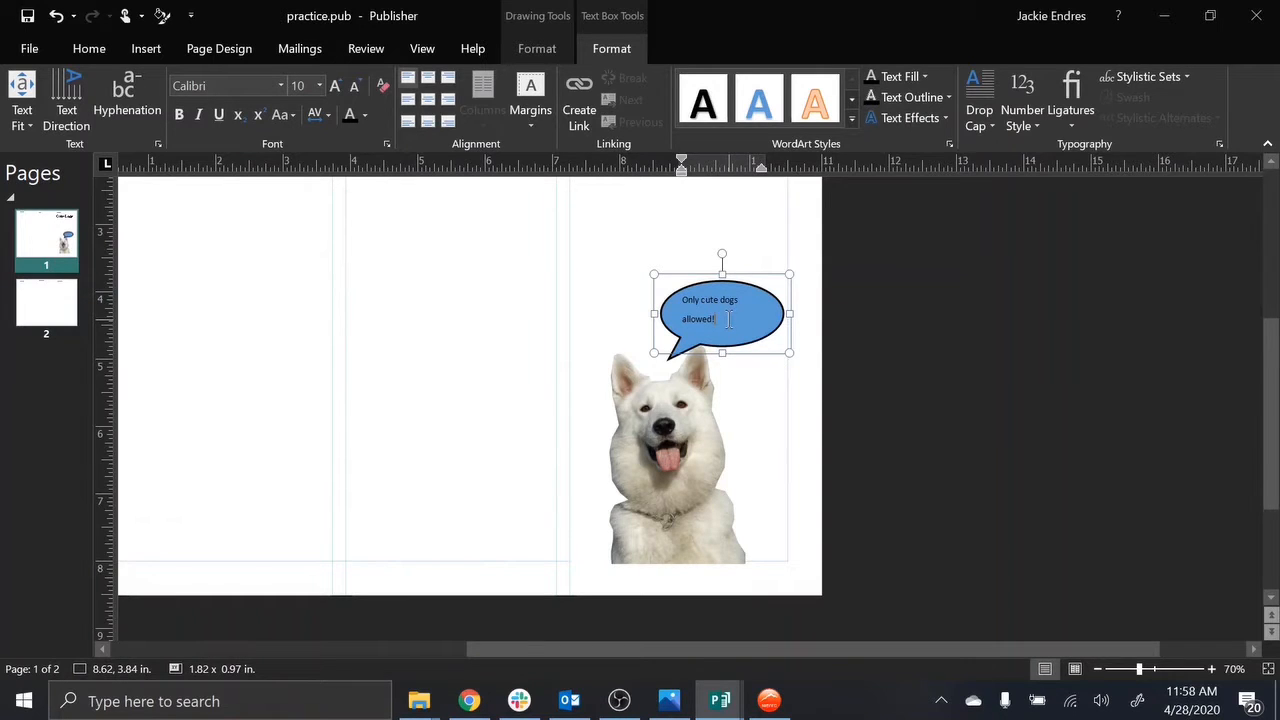
Step: Format the speech bubble text in Impact at 12 pt
left_click_drag(728, 319, 681, 302)
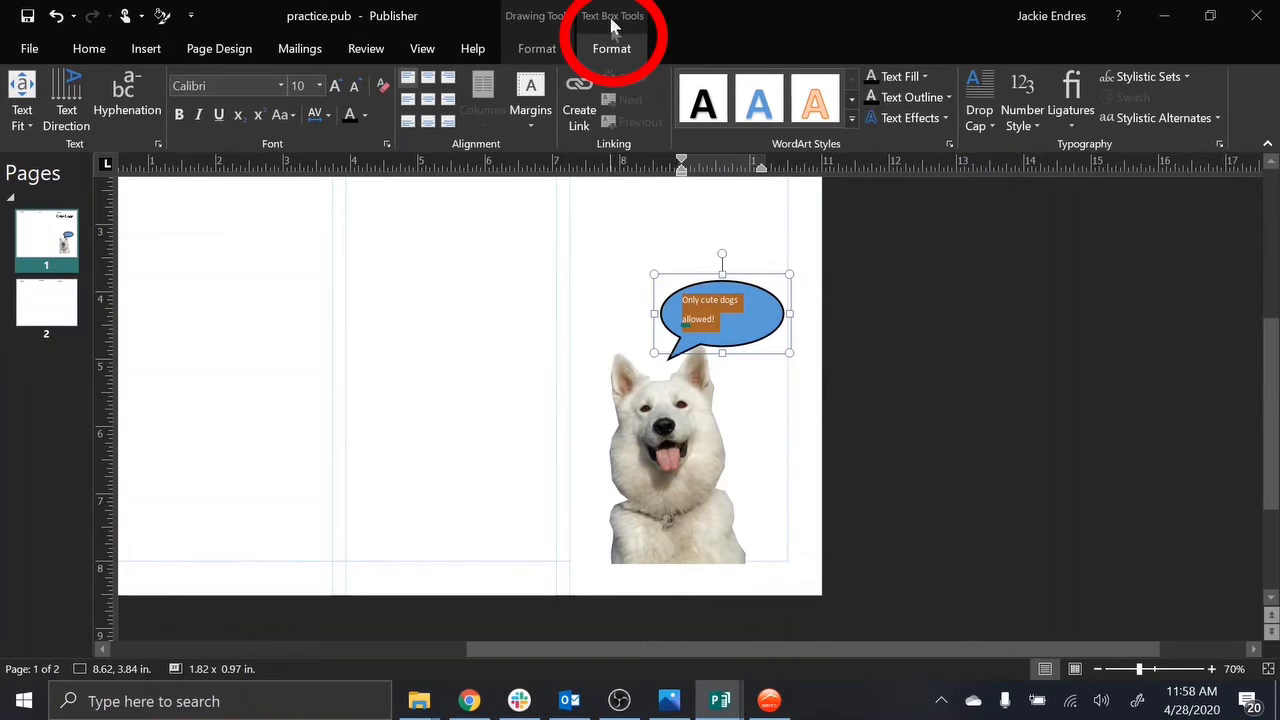
left_click(281, 85)
left_click_drag(443, 163, 443, 137)
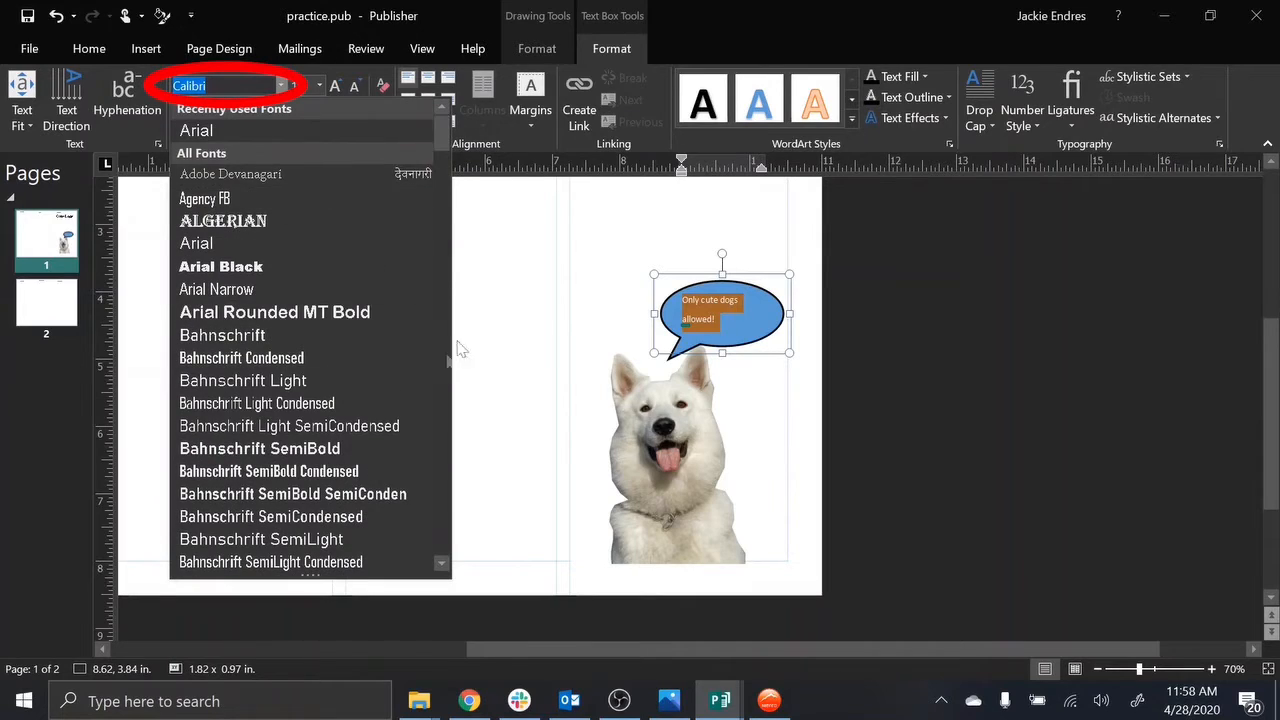
left_click_drag(443, 148, 456, 315)
left_click(240, 454)
left_click(281, 85)
left_click(245, 311)
left_click(335, 86)
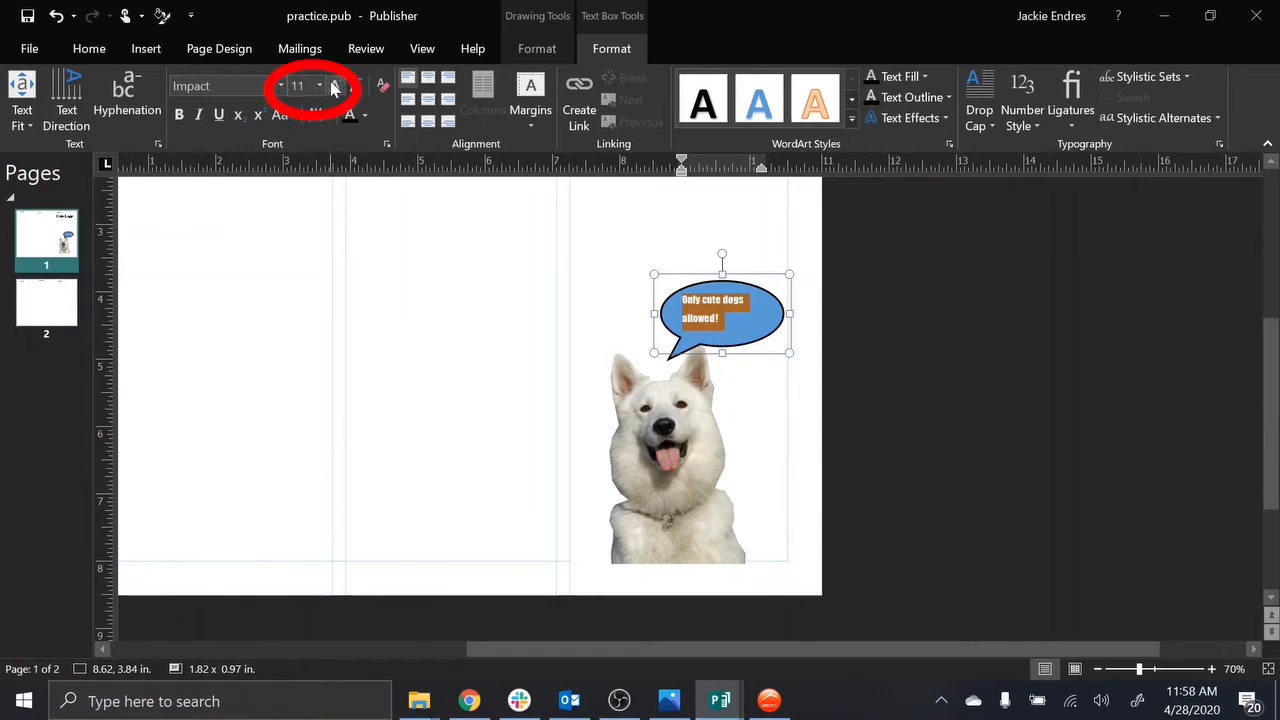
left_click(335, 86)
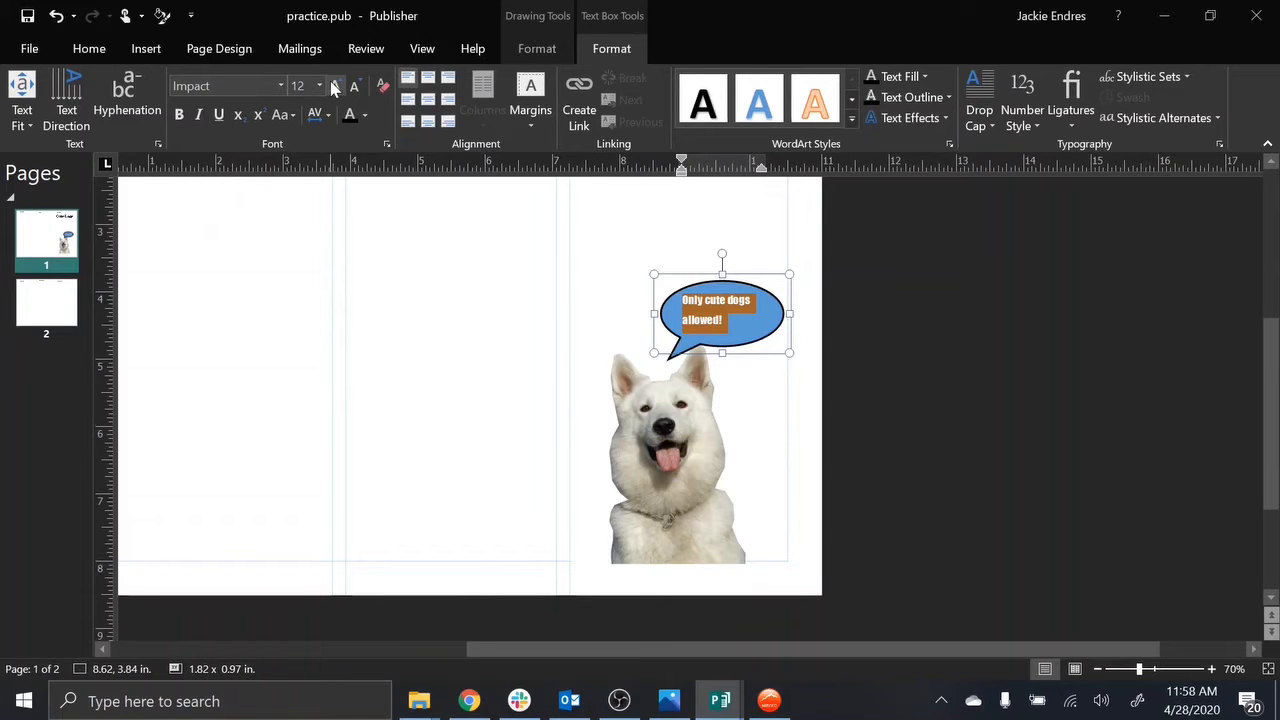
Step: Set the speech bubble text's line spacing to 1.0 with 0 pt after paragraphs
left_click(98, 55)
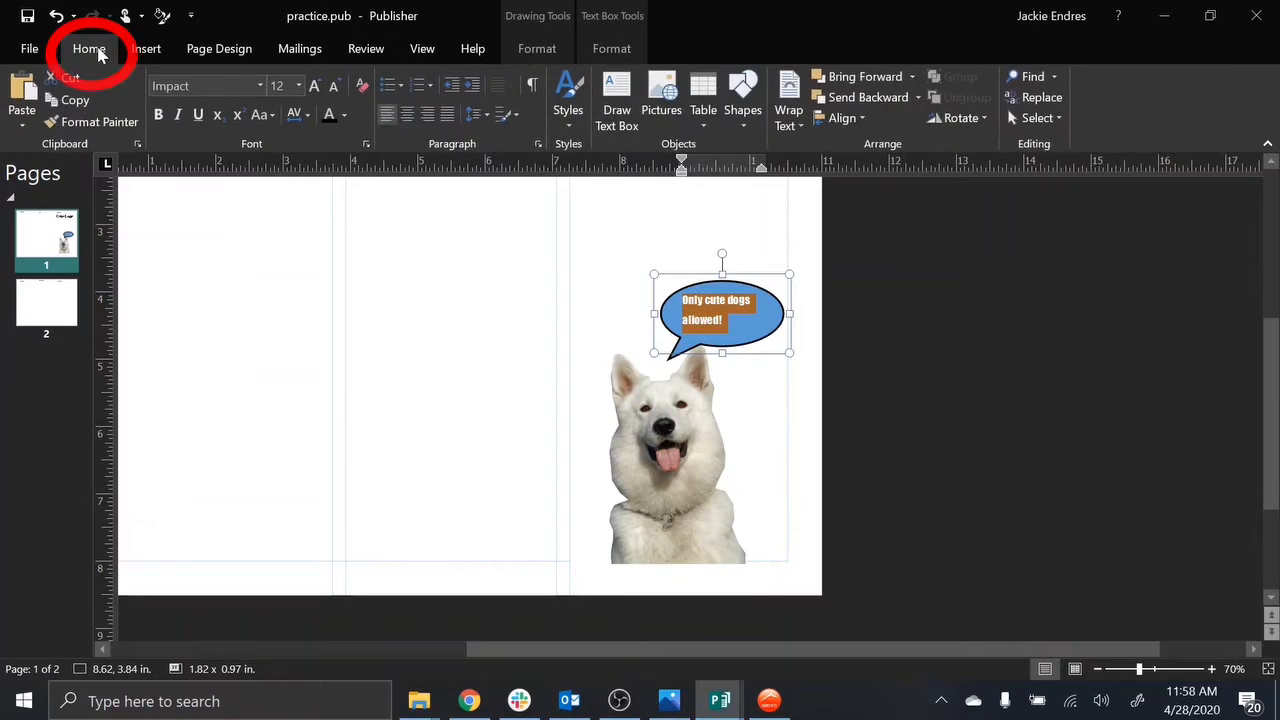
left_click(489, 118)
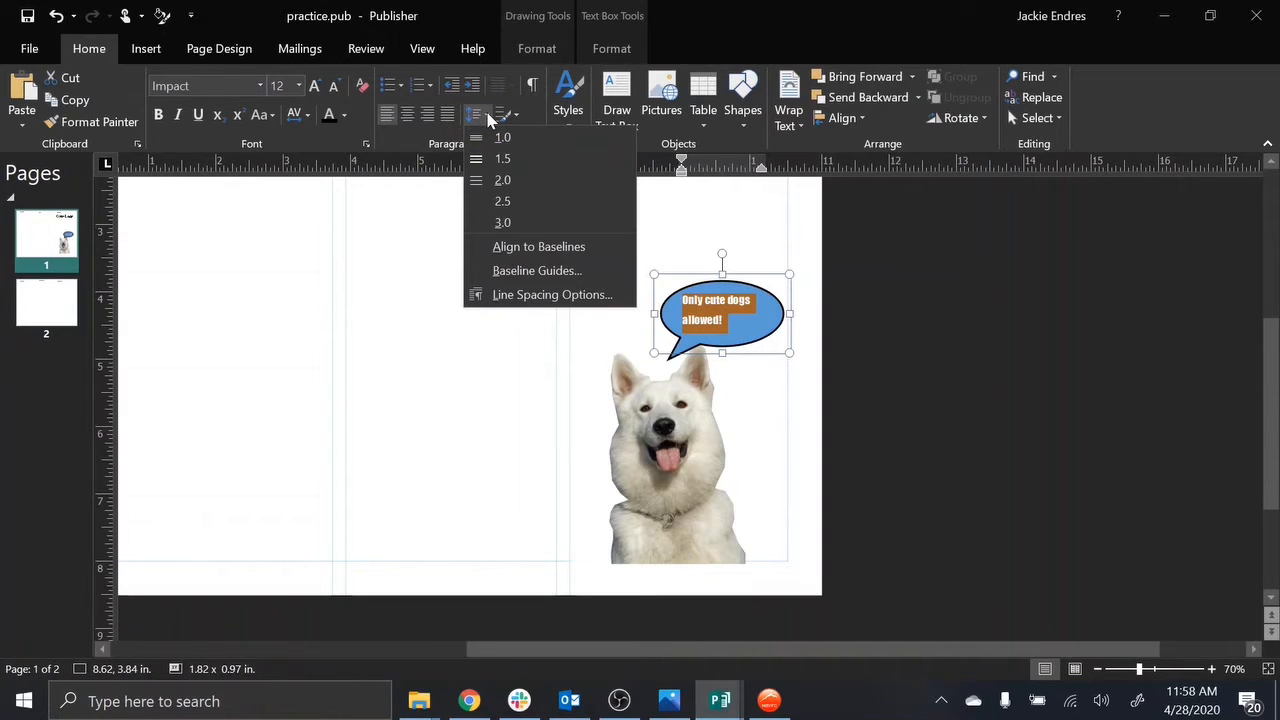
left_click(498, 140)
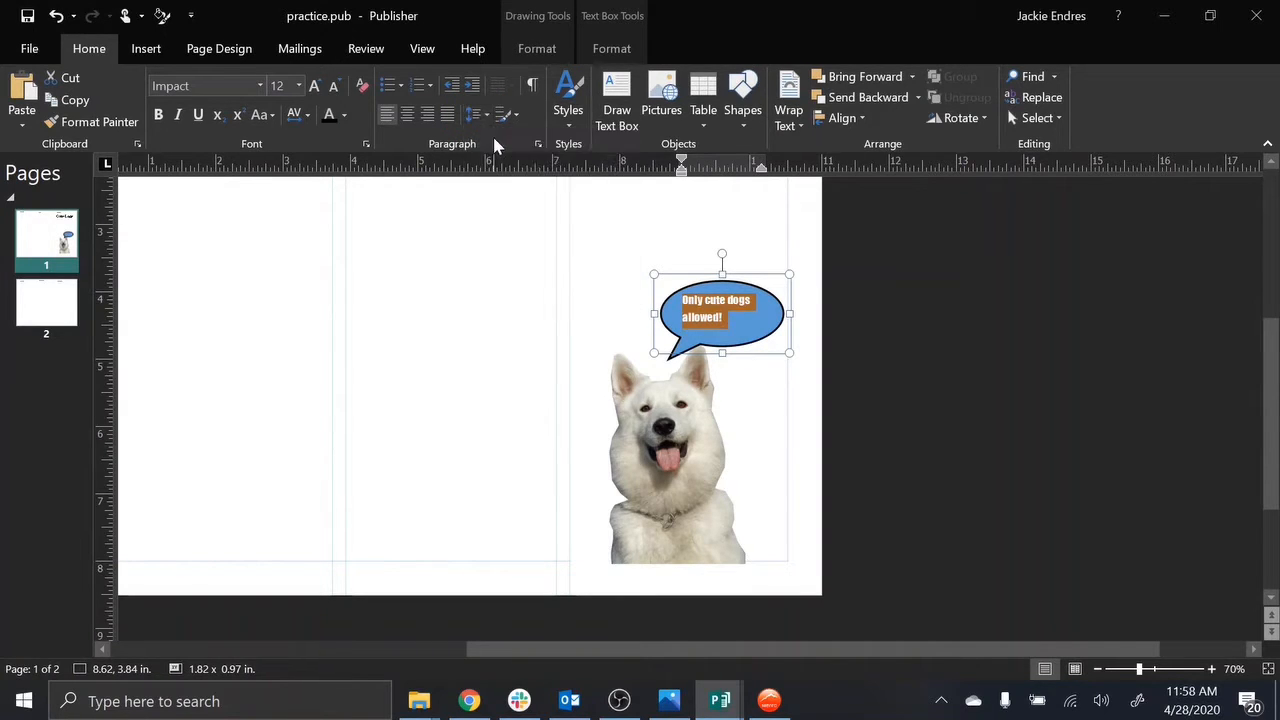
left_click(489, 117)
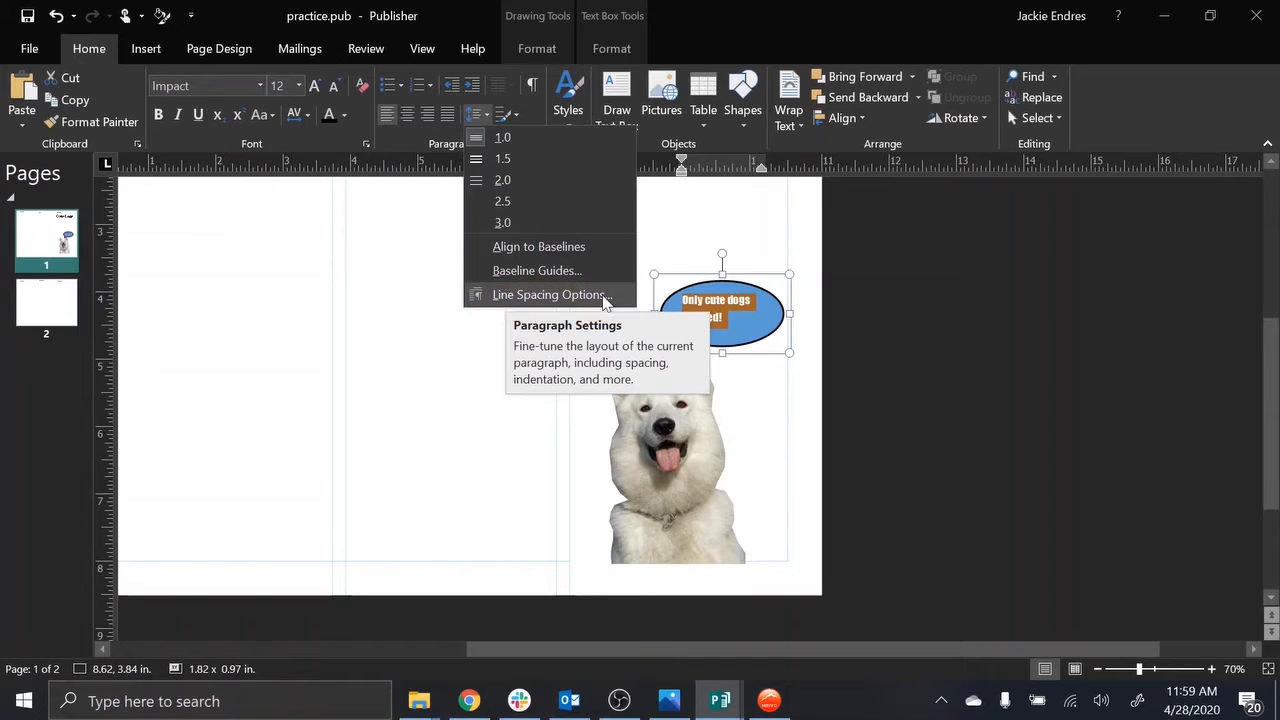
left_click(604, 297)
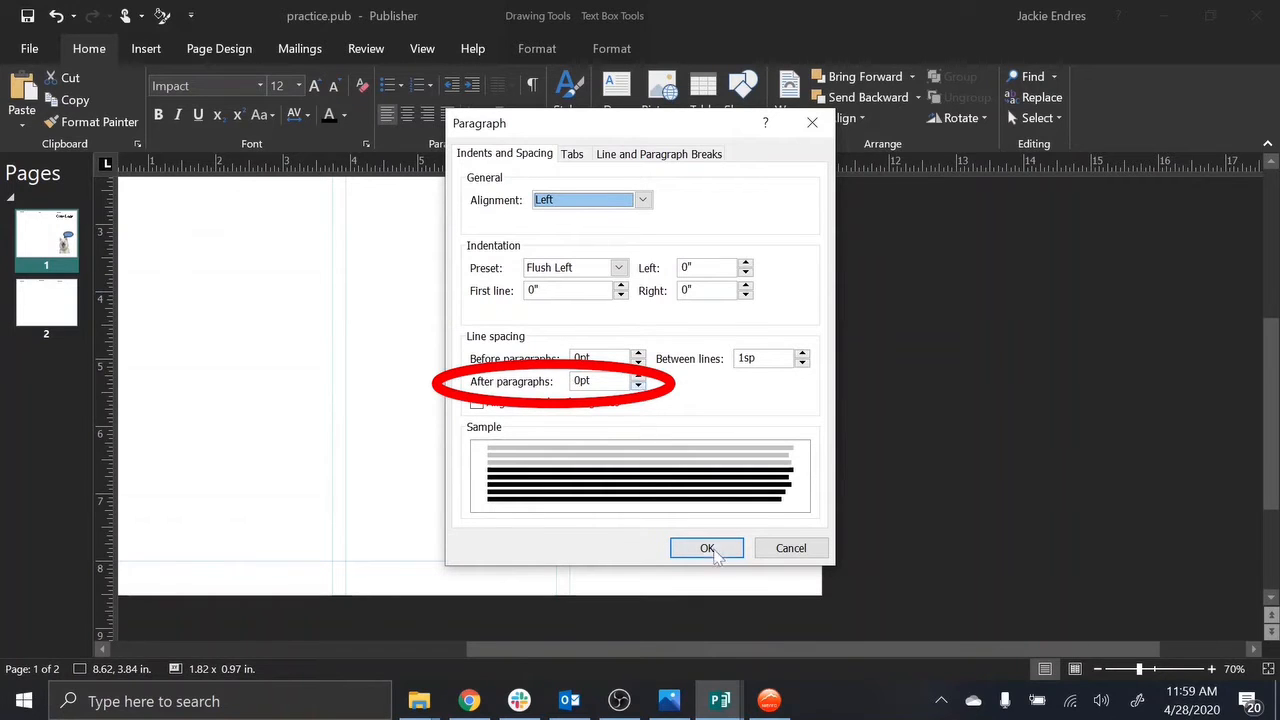
left_click(724, 550)
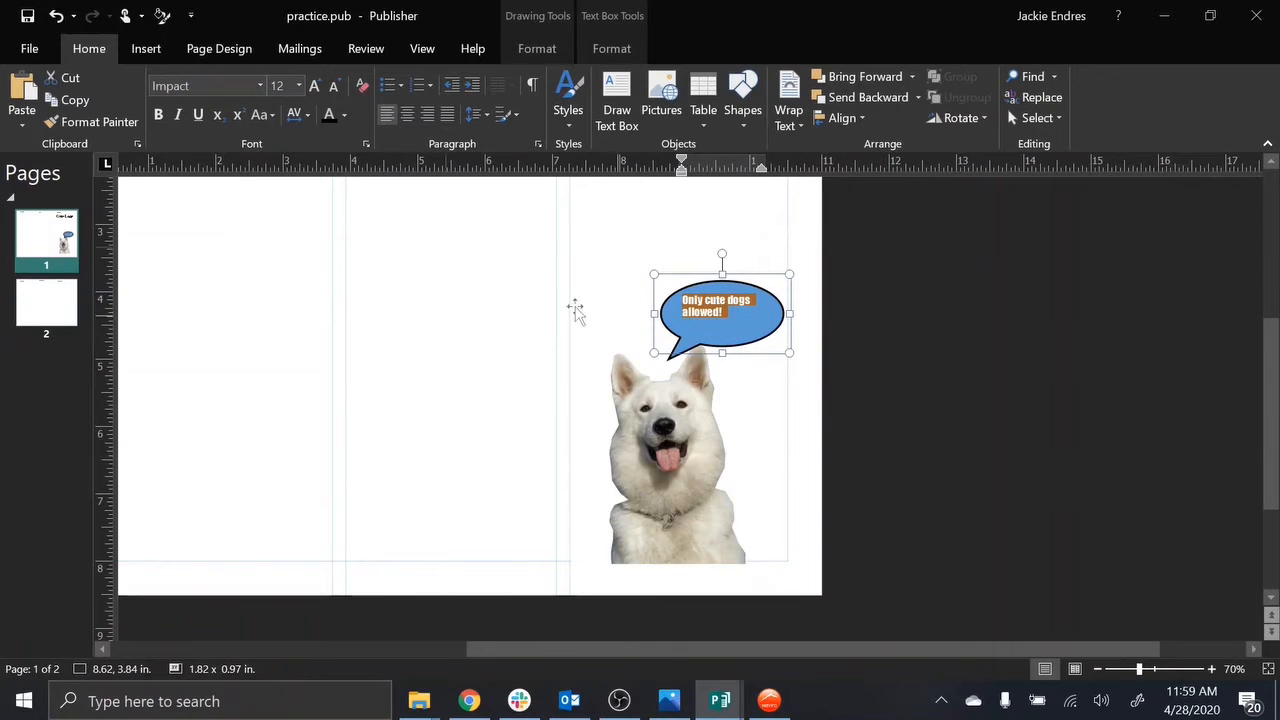
Step: Increase the speech bubble text to 14 pt and reduce the bubble's height to about 0.80 in
left_click(314, 86)
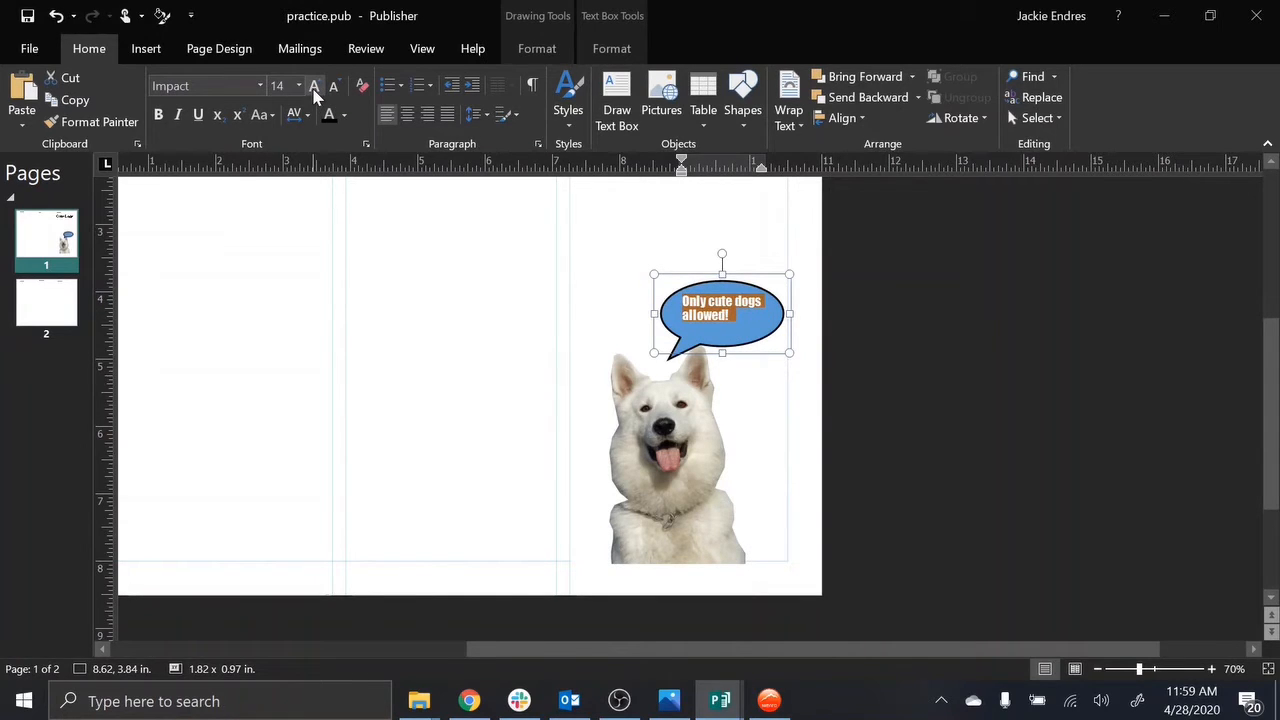
left_click(314, 86)
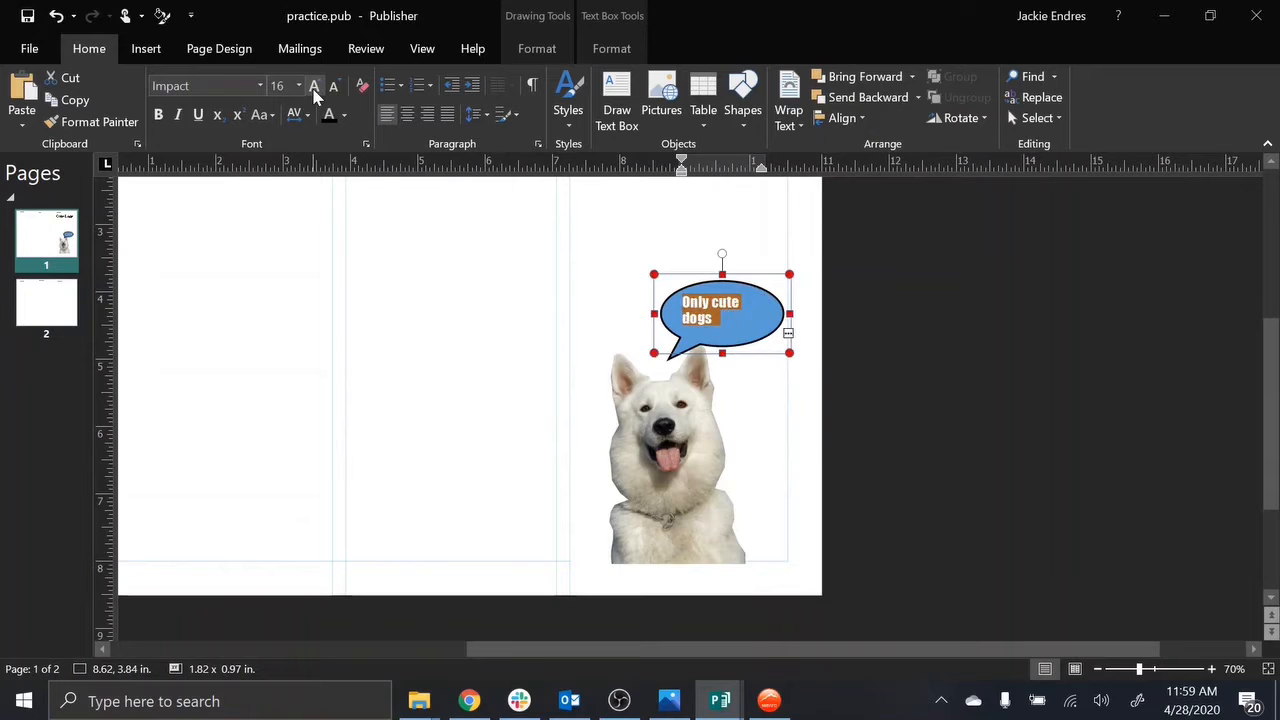
left_click(334, 86)
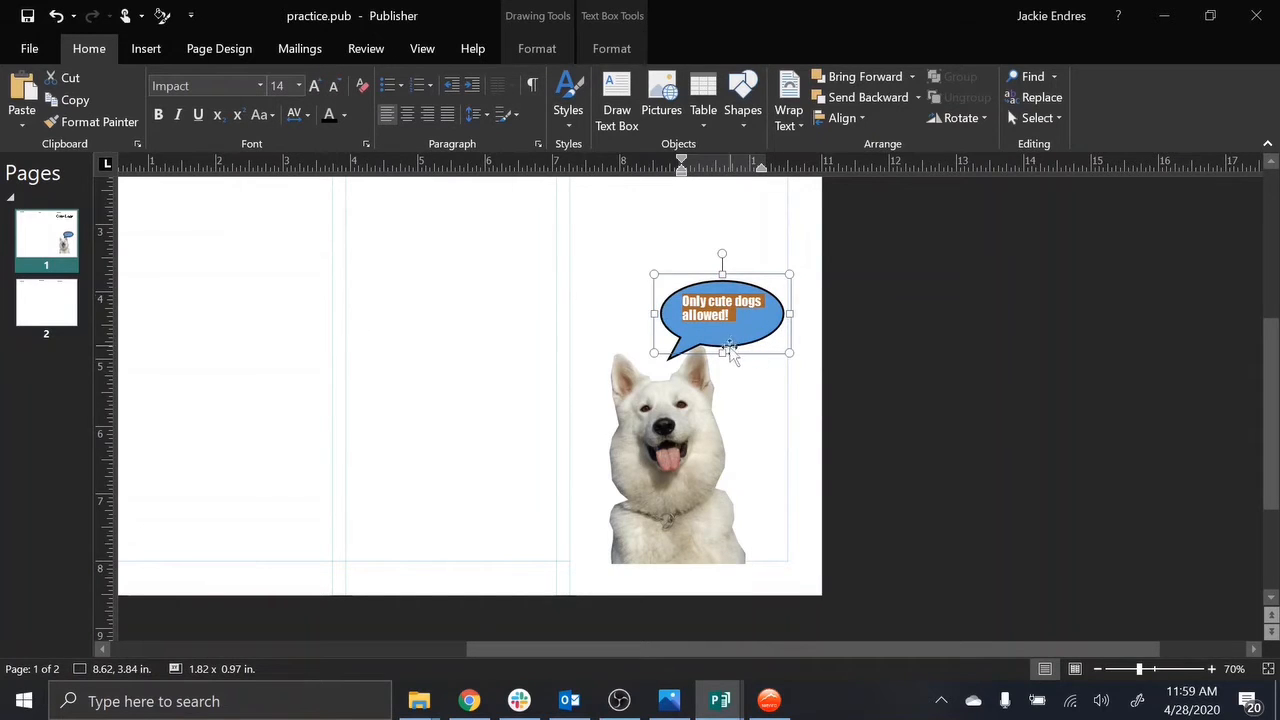
left_click_drag(722, 352, 722, 341)
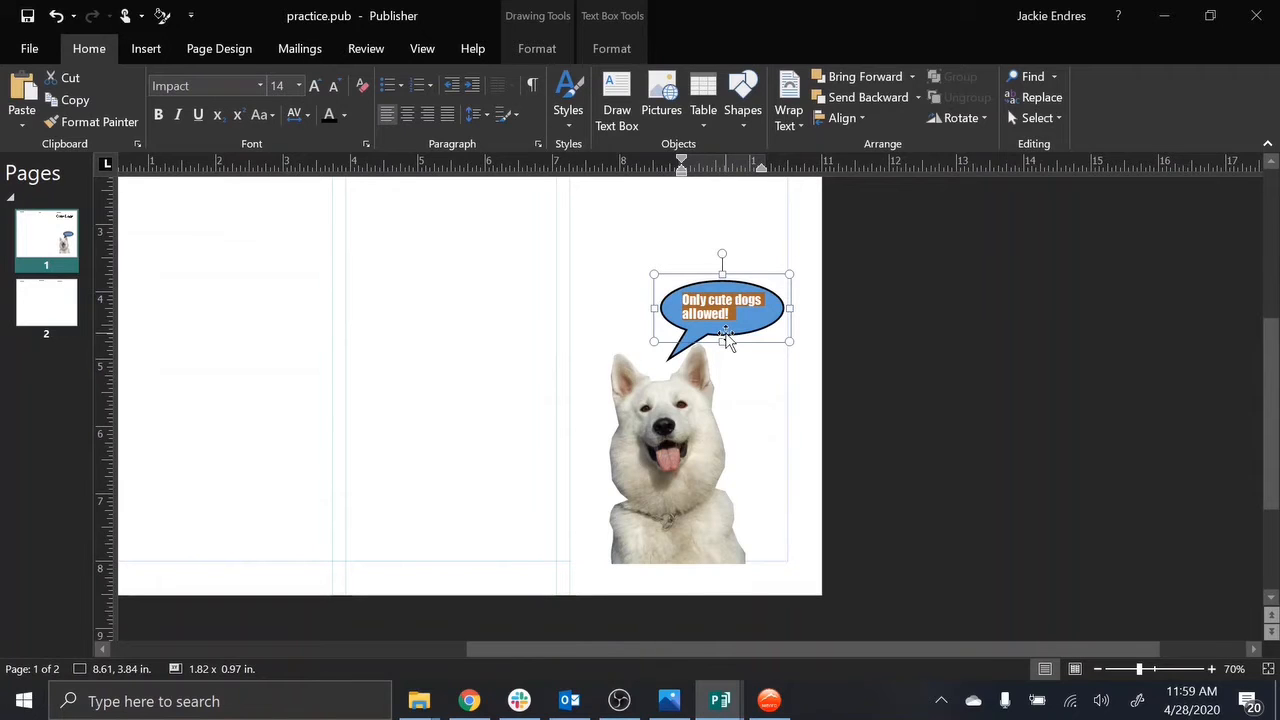
left_click(917, 306)
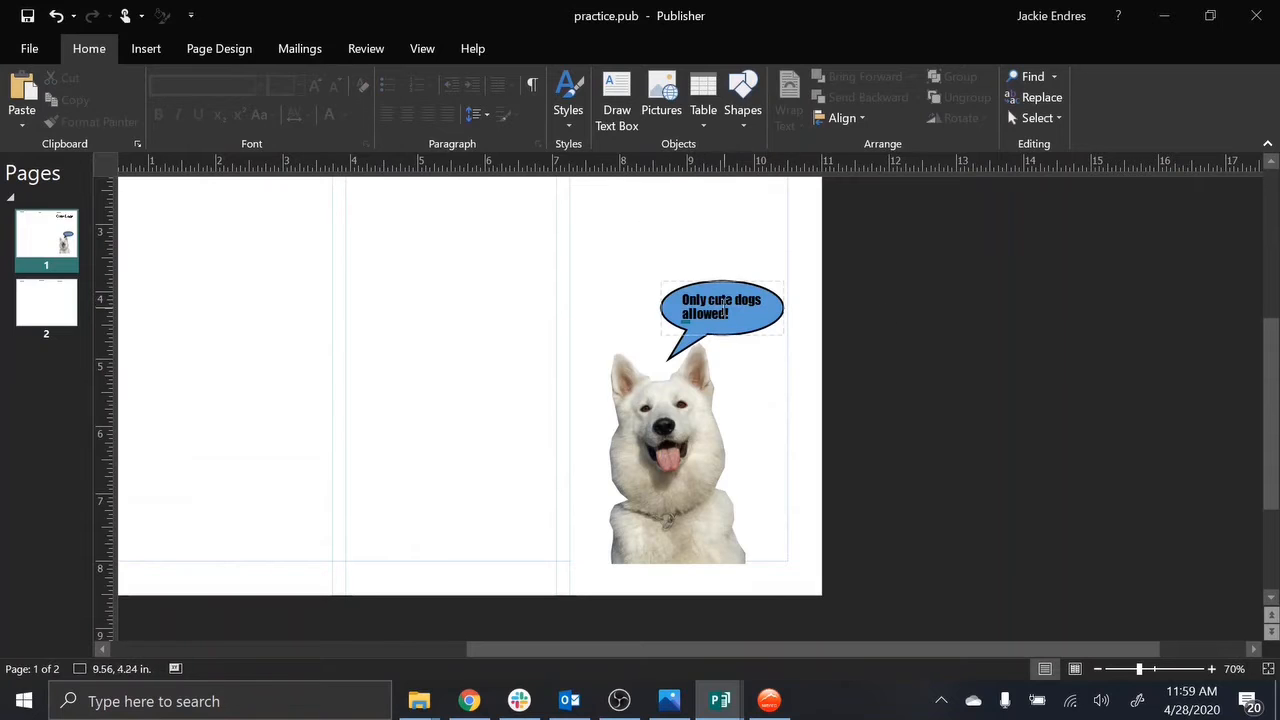
Step: Change the speech bubble's shape fill to white
left_click(708, 332)
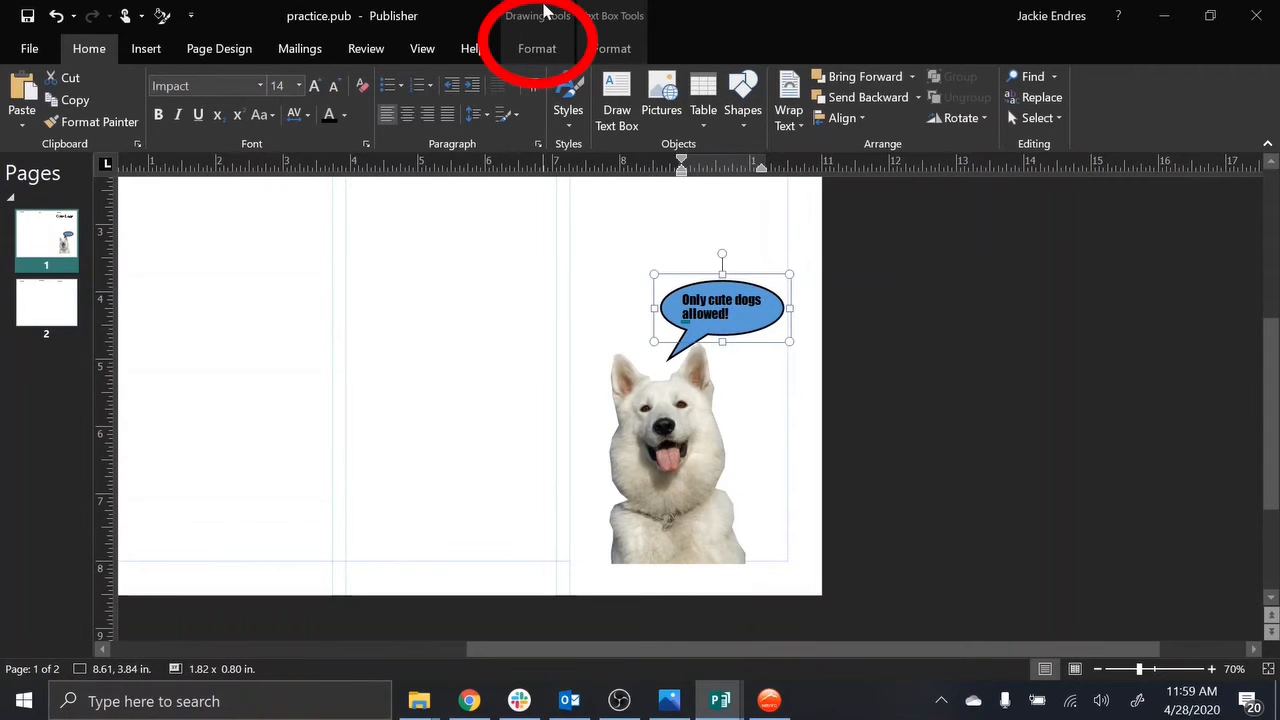
left_click(552, 40)
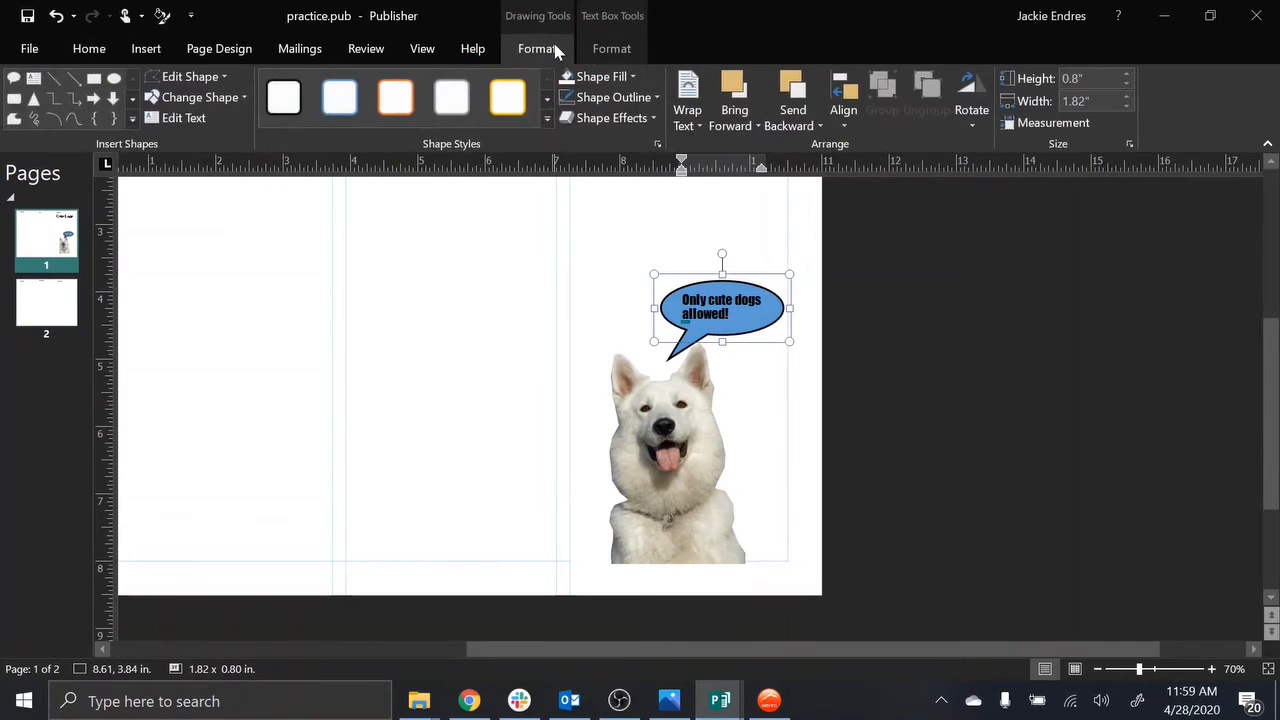
left_click(634, 78)
left_click(678, 119)
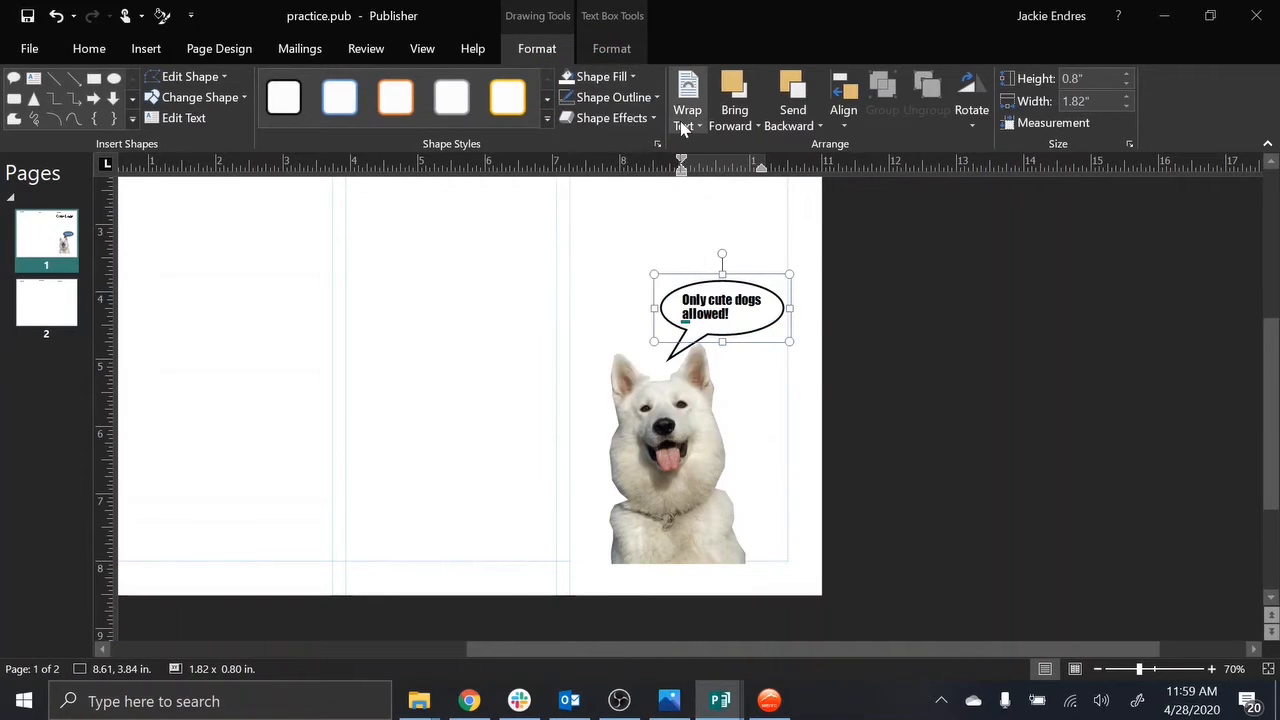
left_click(912, 336)
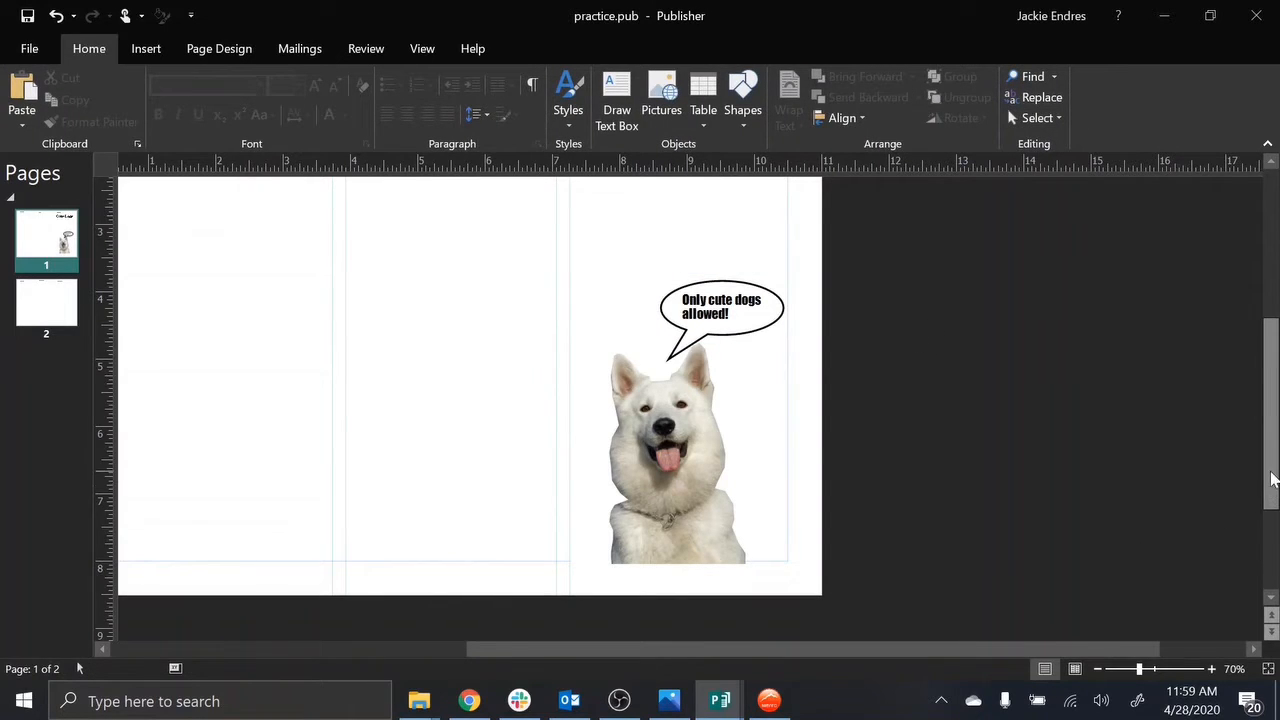
Step: Change the font of the "Cute Dogs" title on the top cover to Curlz MT
scroll(1273, 480, "up", 5)
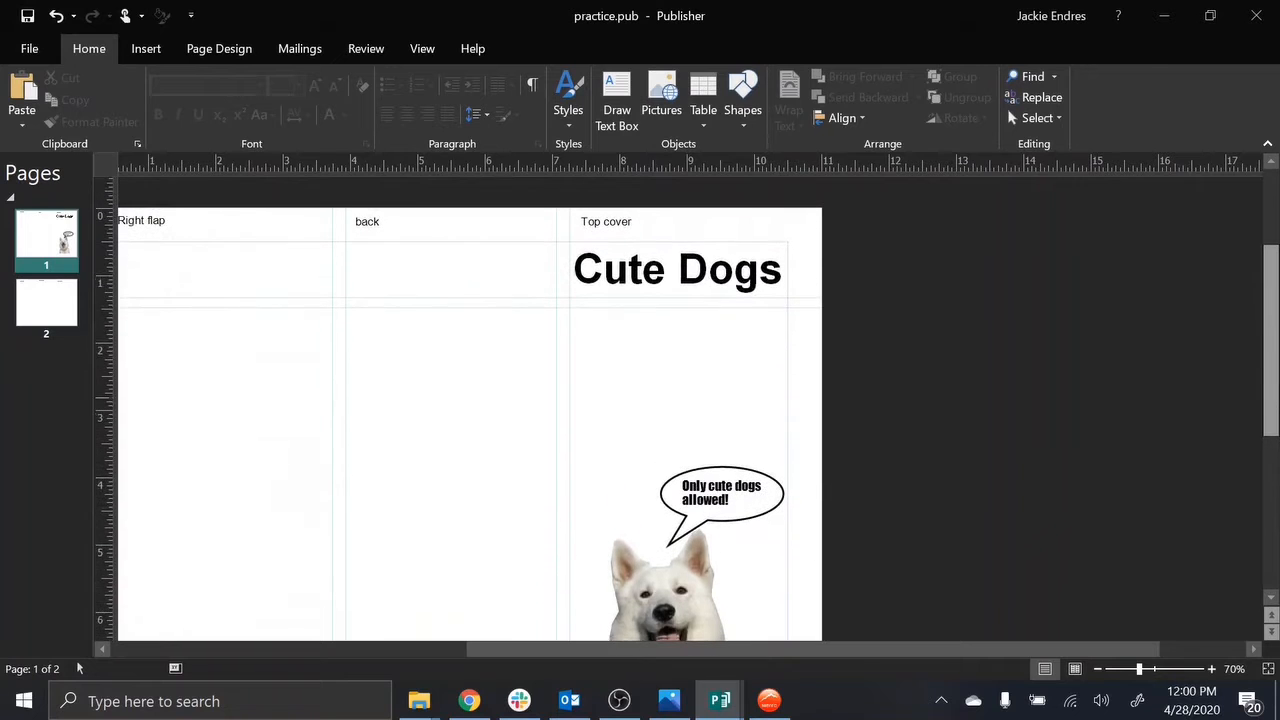
left_click(677, 269)
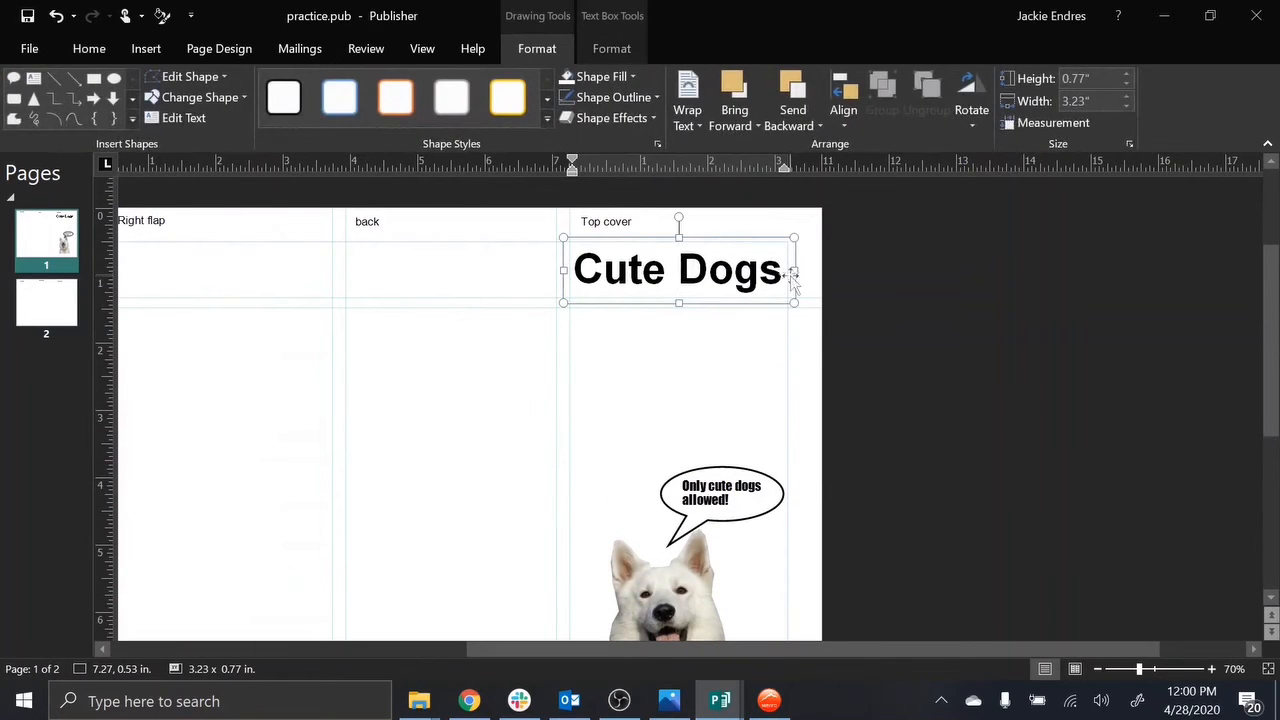
left_click_drag(786, 270, 566, 270)
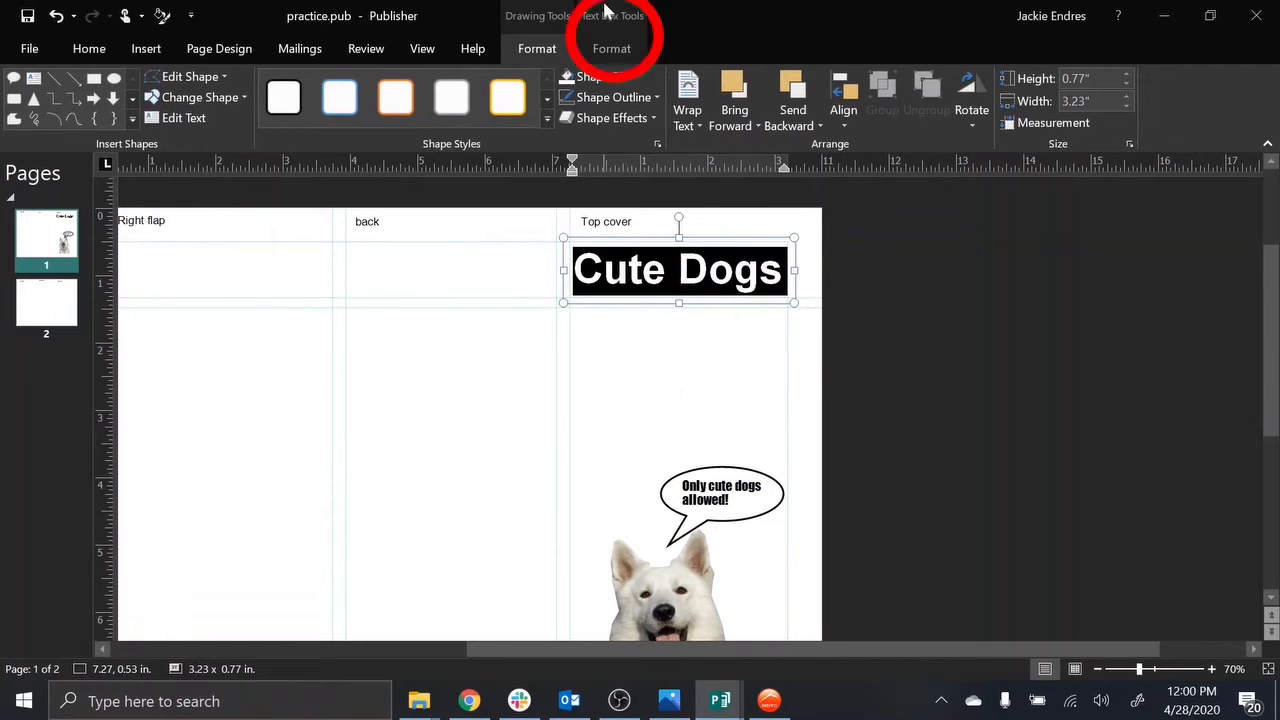
left_click(609, 50)
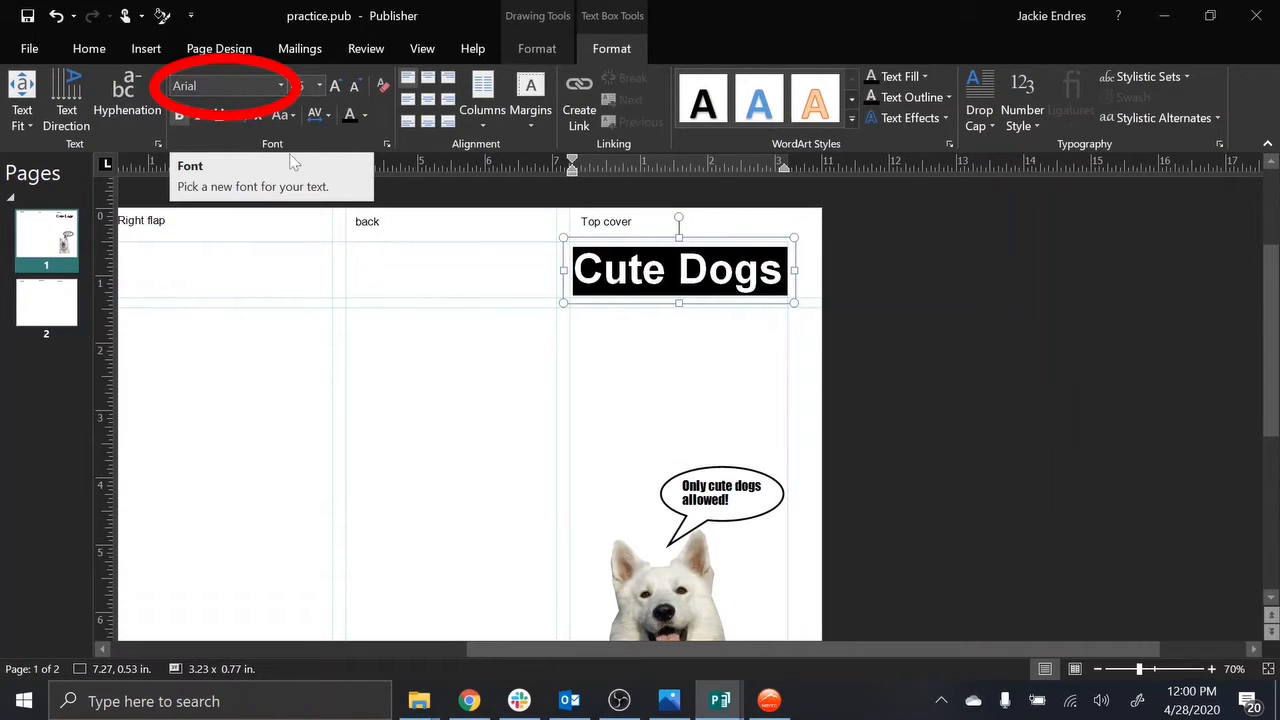
left_click(284, 87)
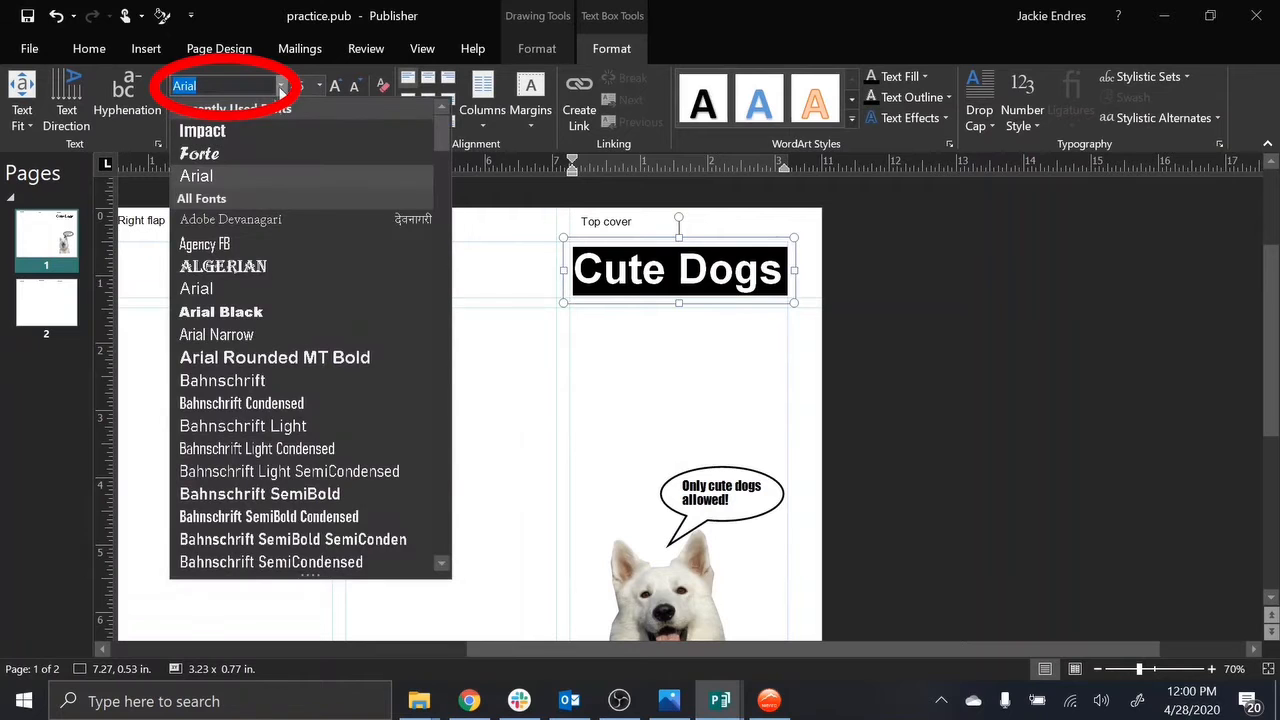
left_click_drag(445, 142, 459, 231)
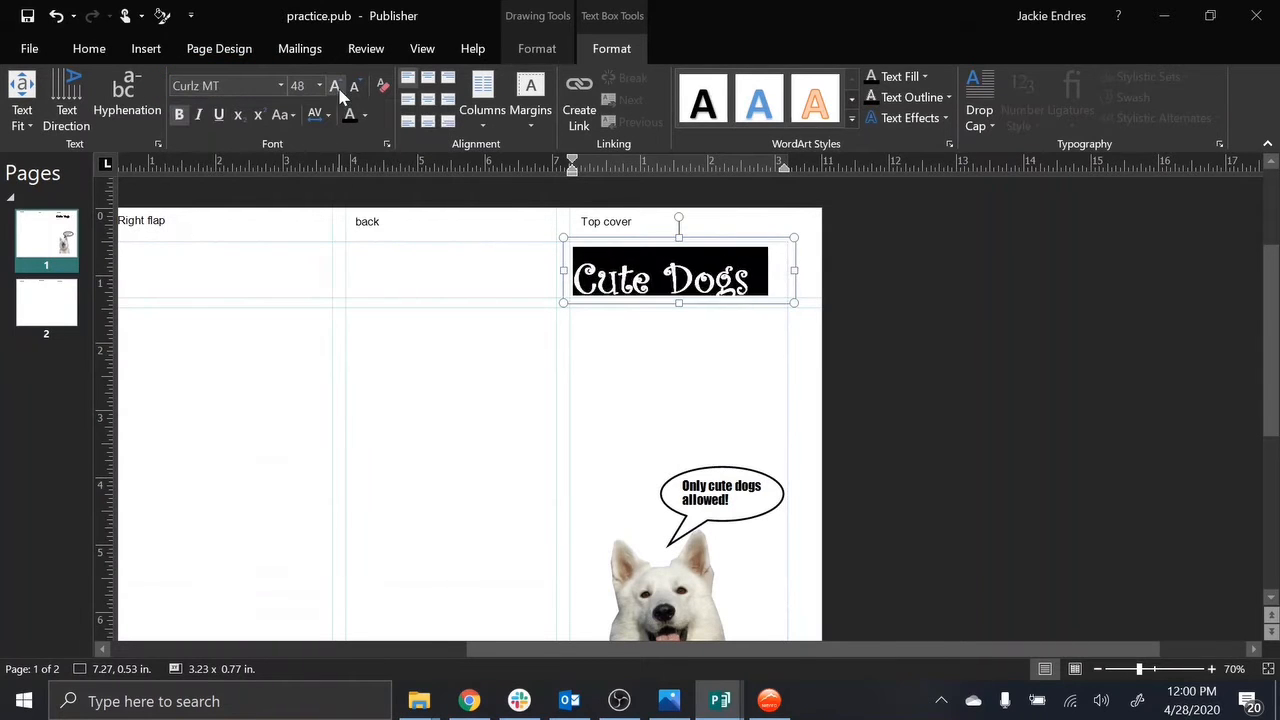
Step: Extend the title's text box to about 1.33 in high and set all its text to 65 pt
left_click(337, 88)
left_click_drag(679, 303, 679, 341)
key("ctrl+a")
left_click(305, 88)
type("65")
key("Return")
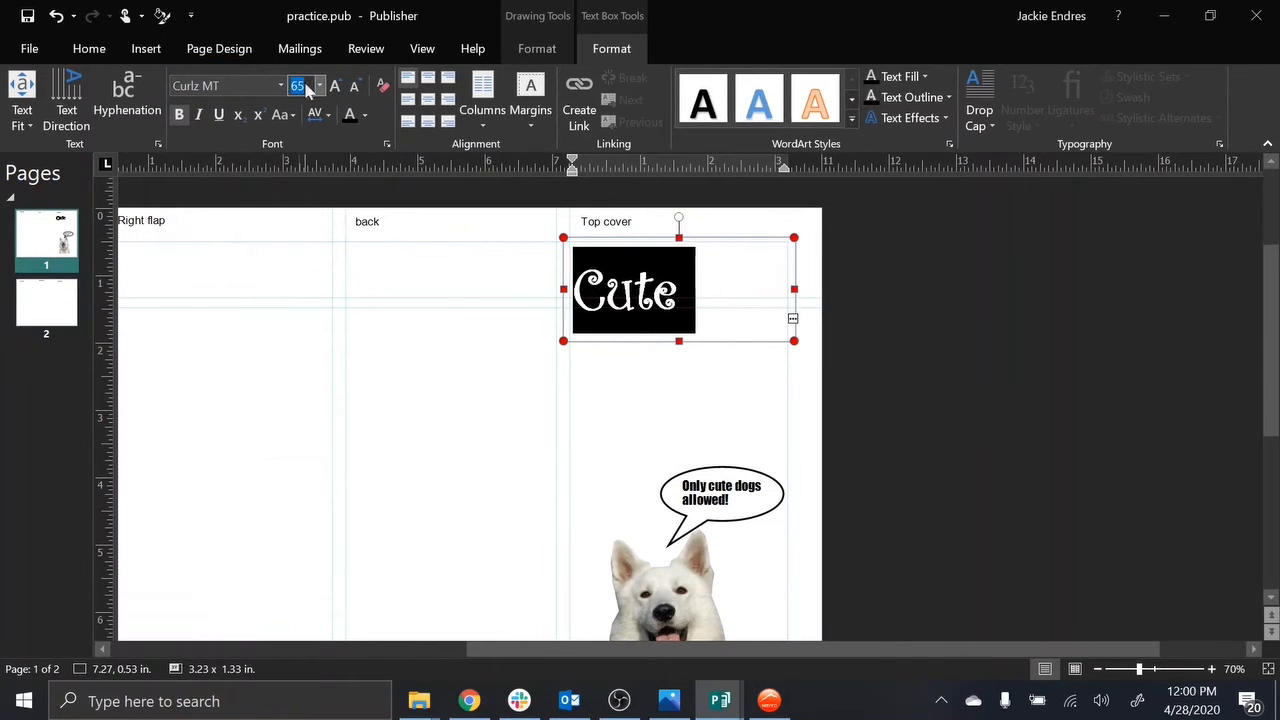
Step: Set the font size of the "Cute Dogs" title to 56 pt
type("56")
key("Return")
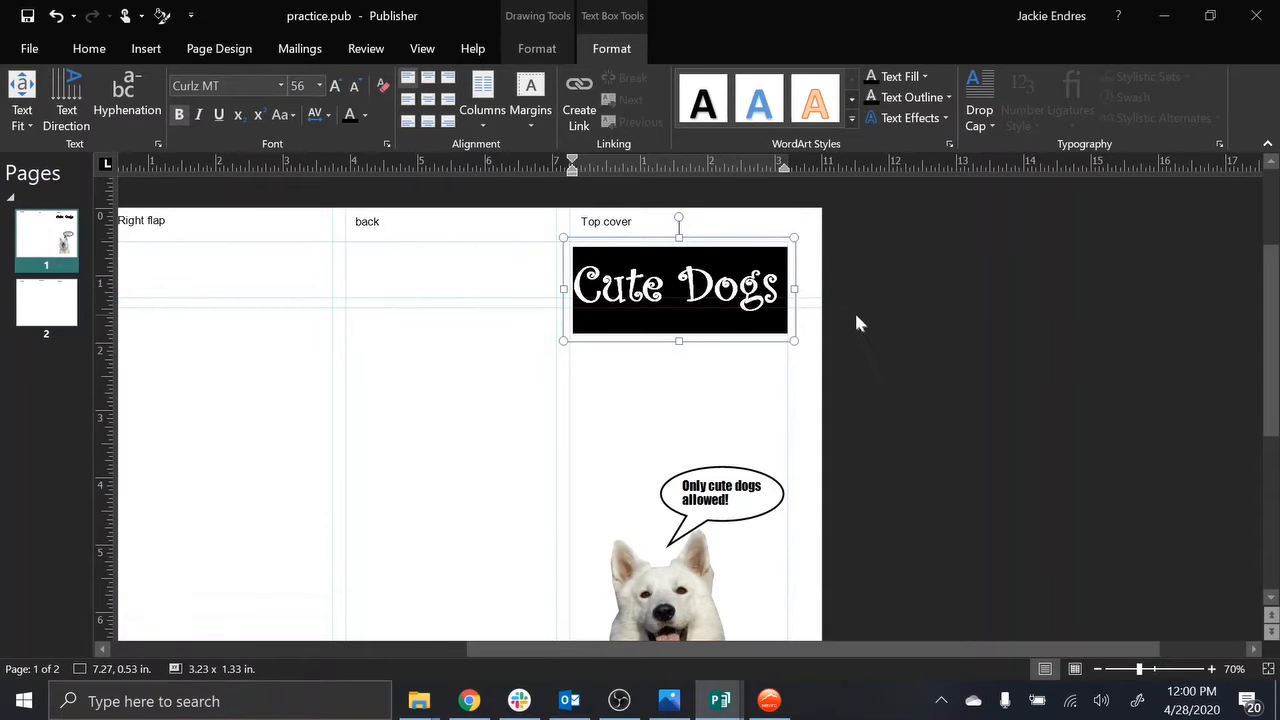
left_click(858, 312)
left_click(755, 305)
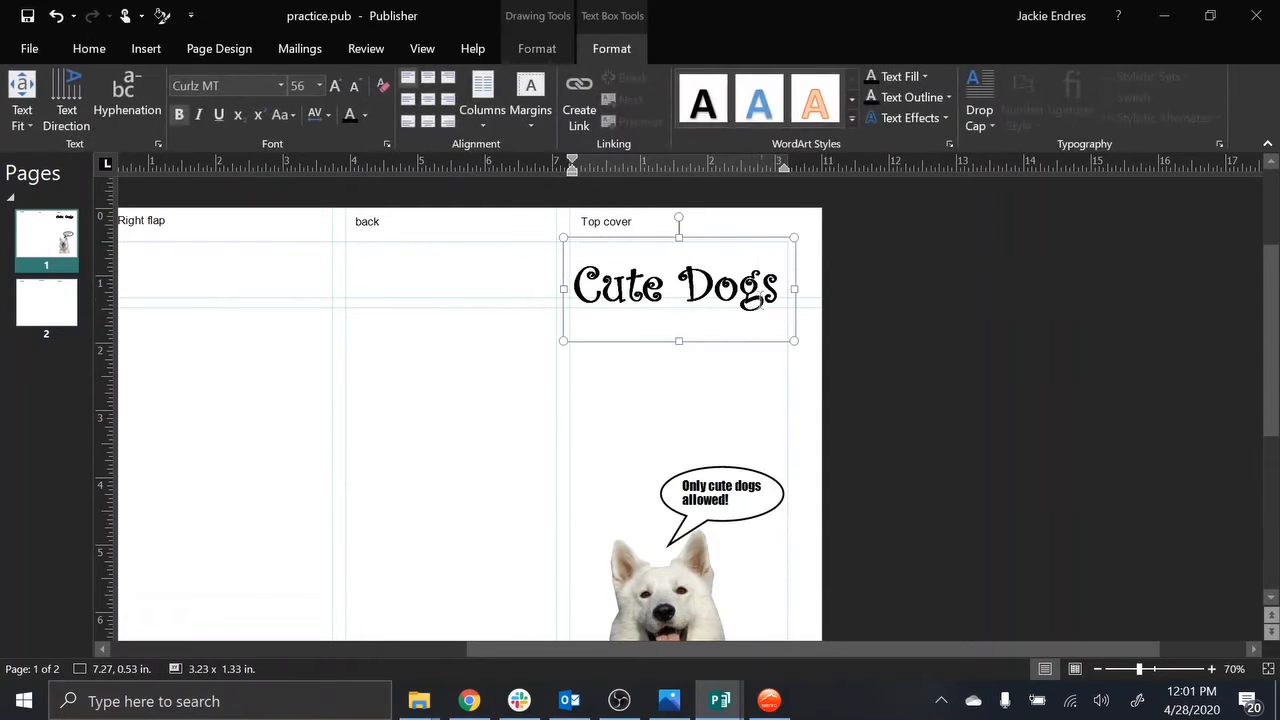
Step: Change the font color of the "Cute Dogs" title to the standard dark red
left_click_drag(782, 295, 556, 298)
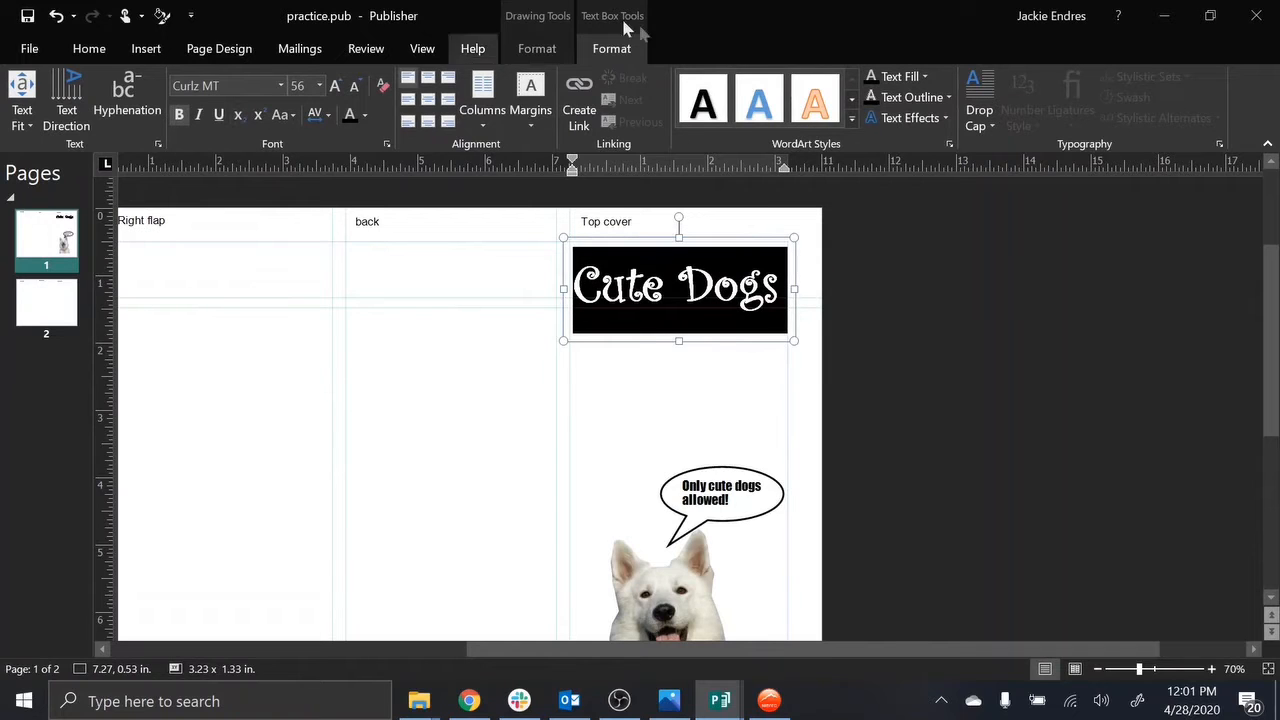
left_click(617, 50)
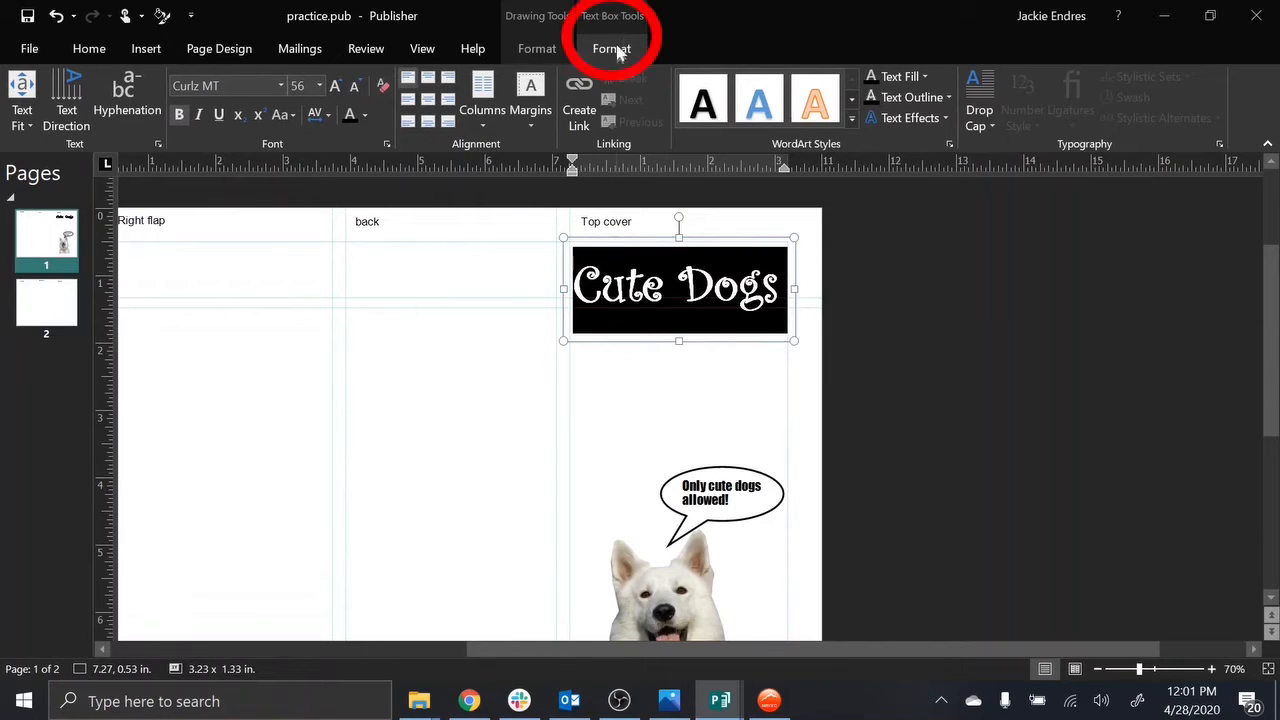
left_click(366, 120)
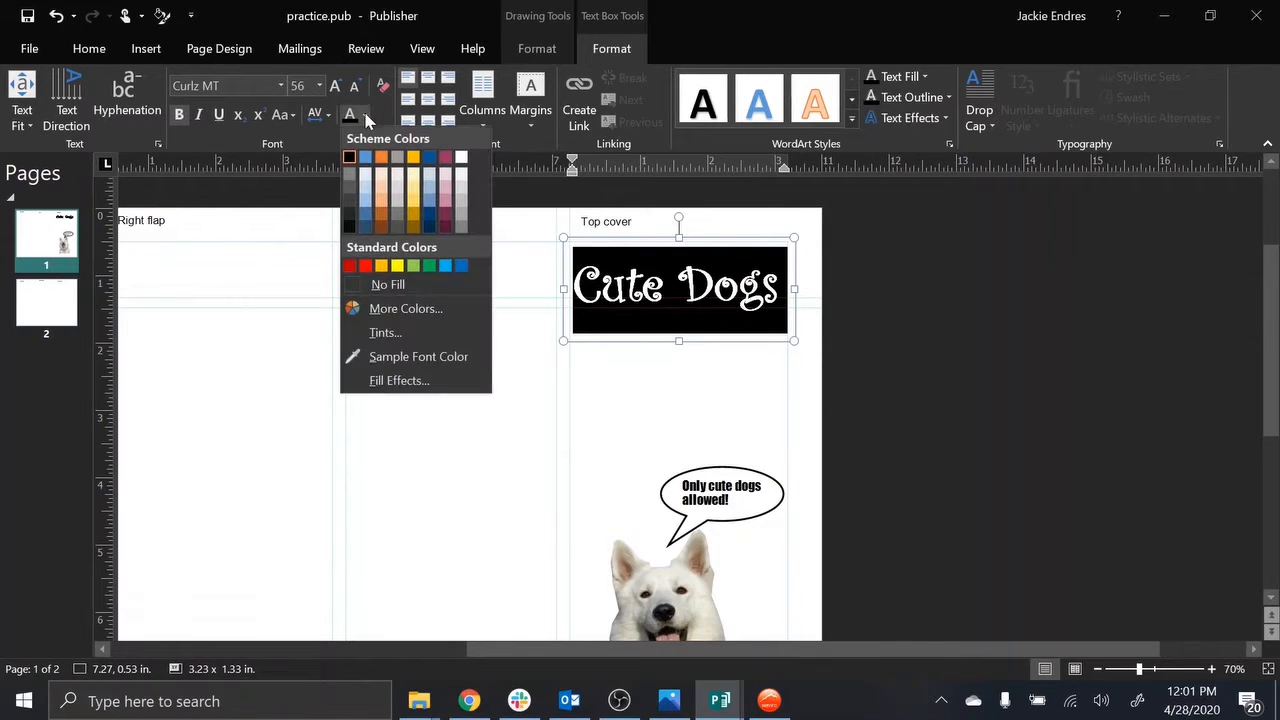
left_click(352, 265)
left_click(504, 329)
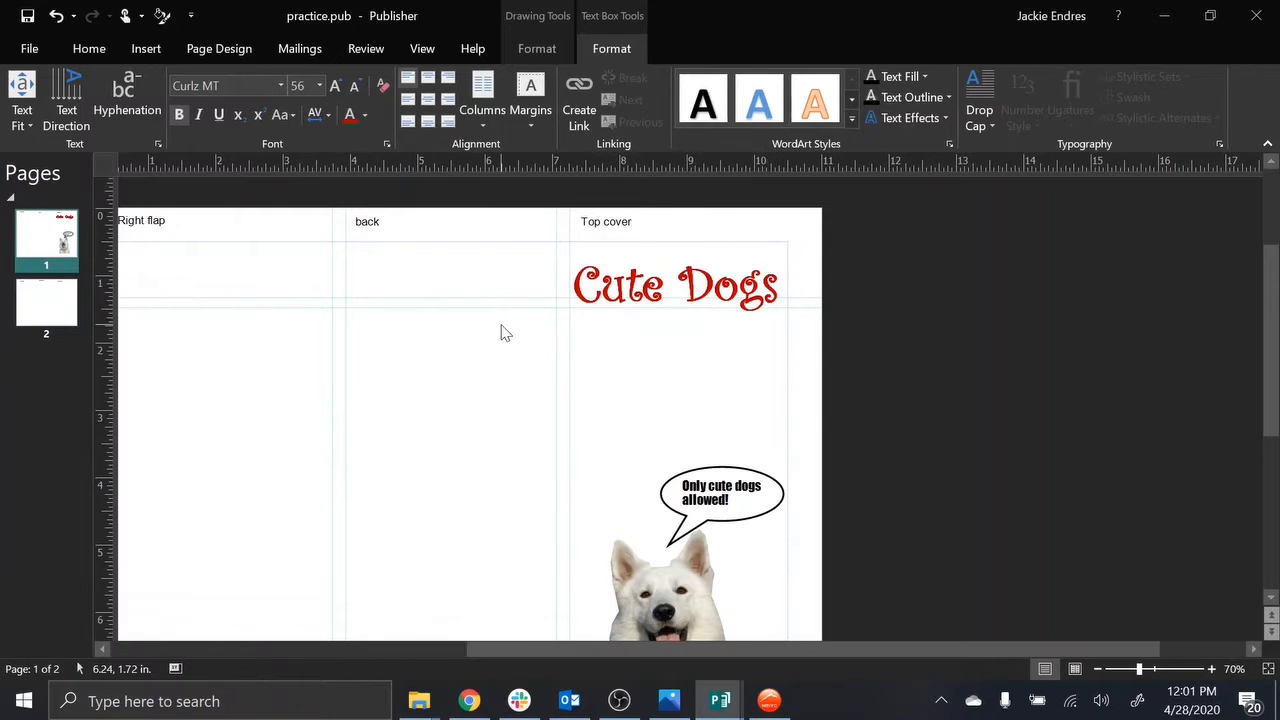
Step: Recolor the "Cute Dogs" title text with a bright magenta from the full standard color palette
left_click_drag(781, 290, 557, 300)
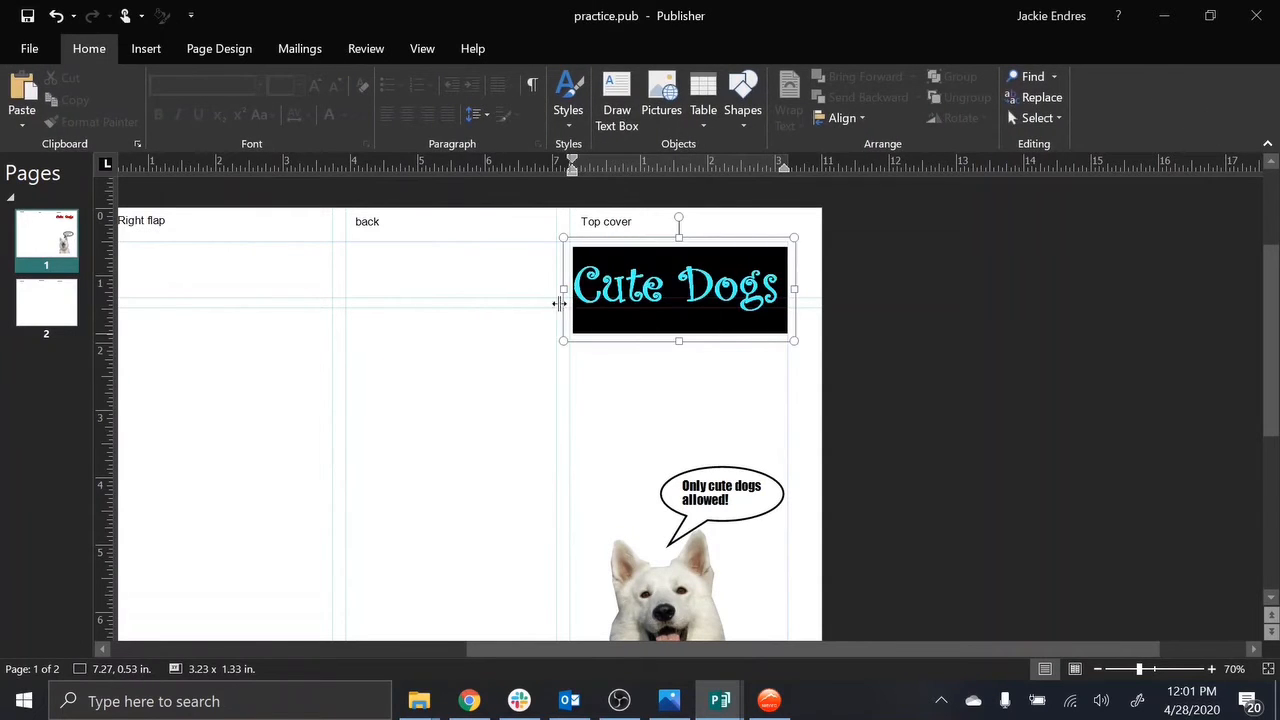
left_click(612, 49)
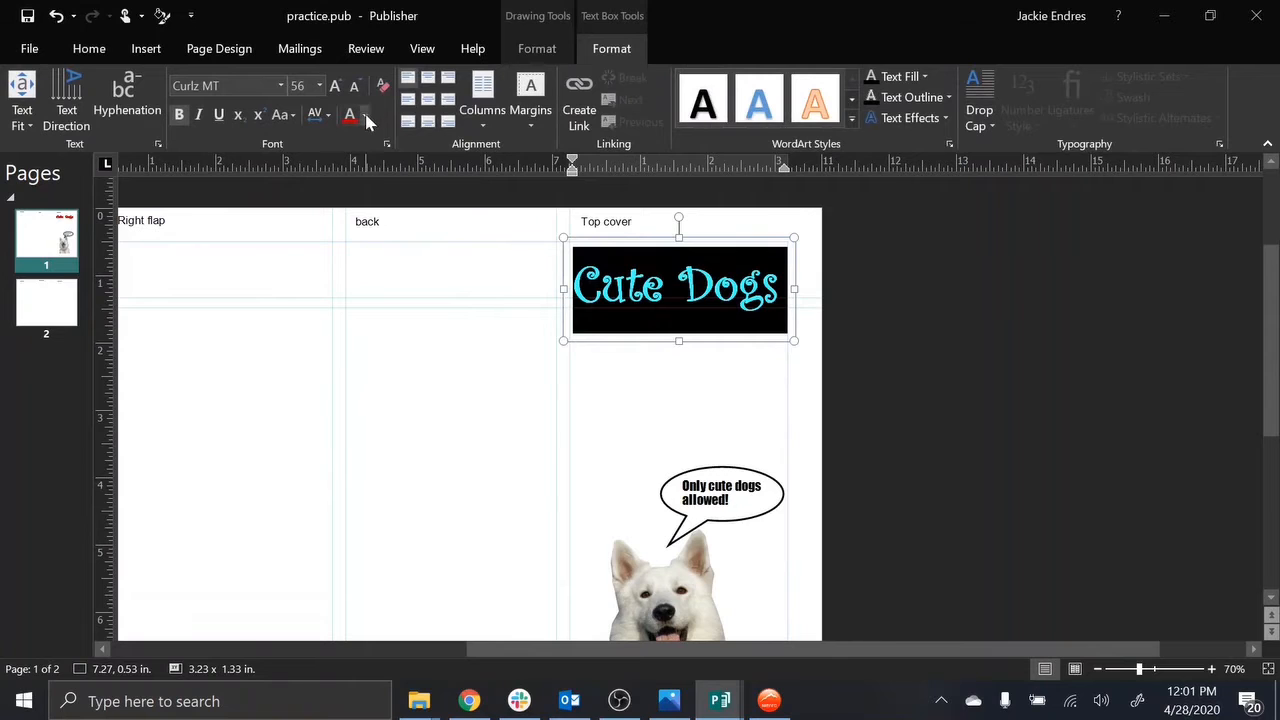
left_click(364, 116)
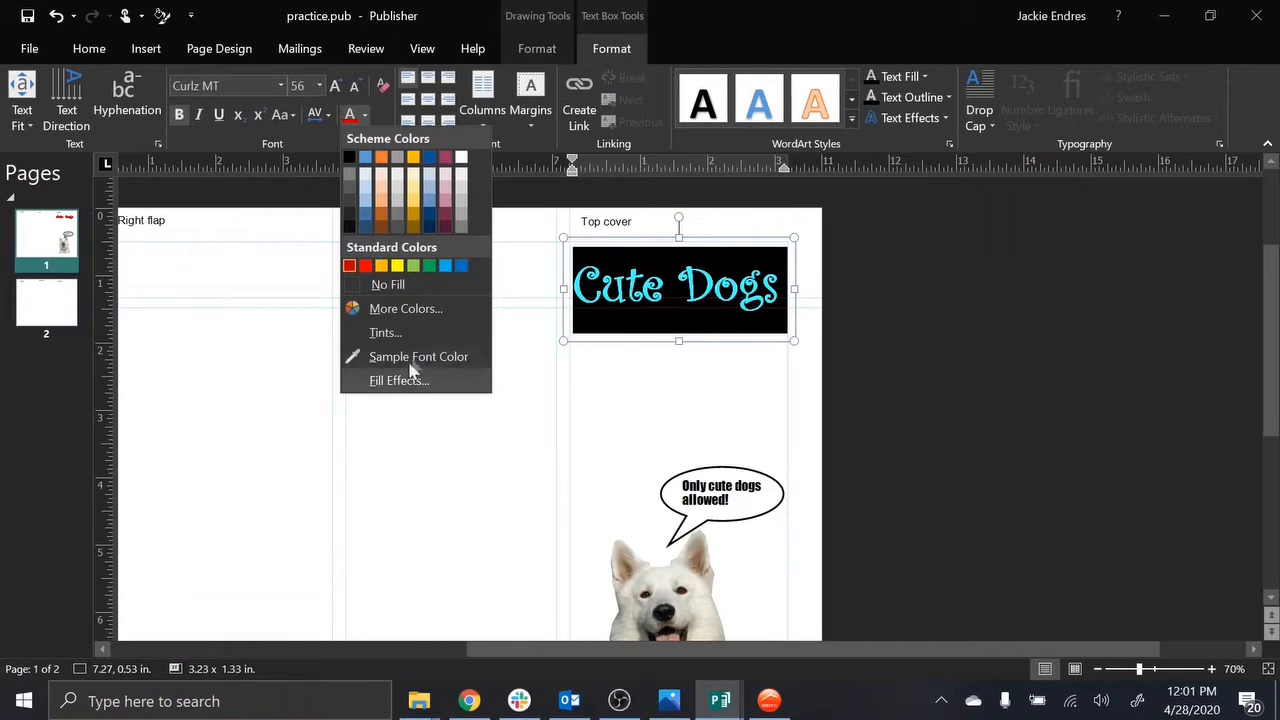
left_click(435, 311)
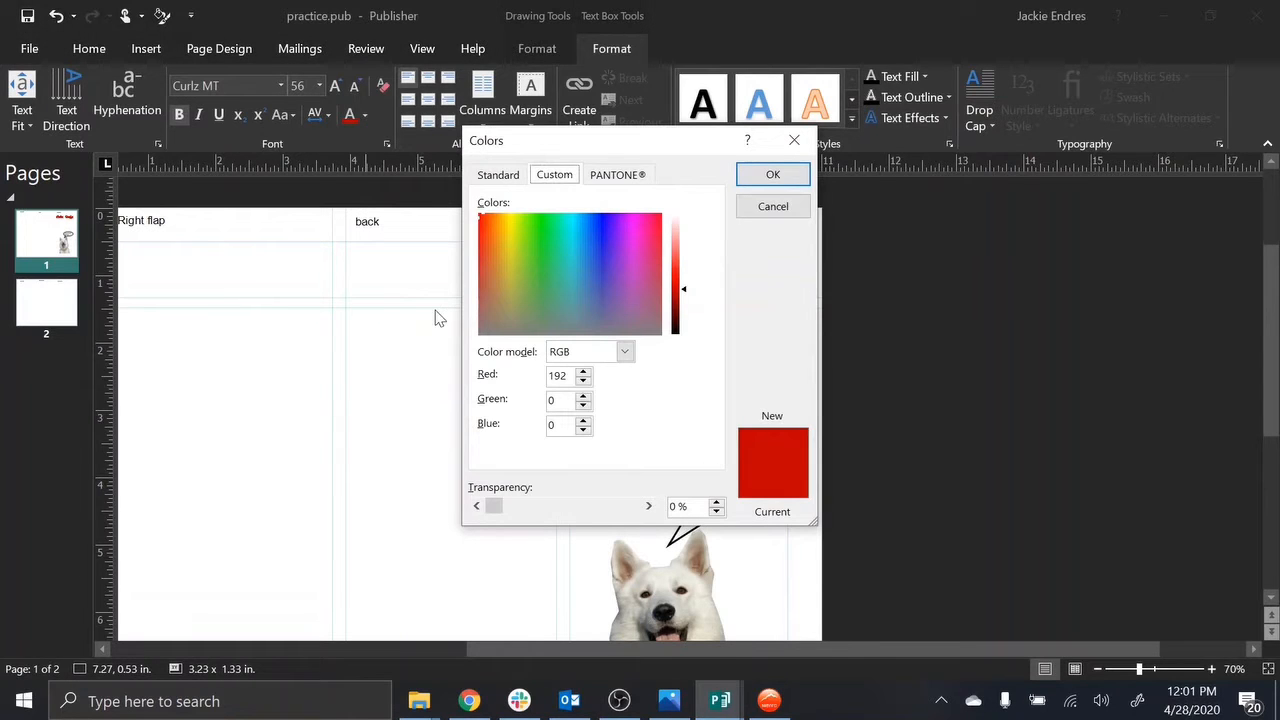
left_click(503, 176)
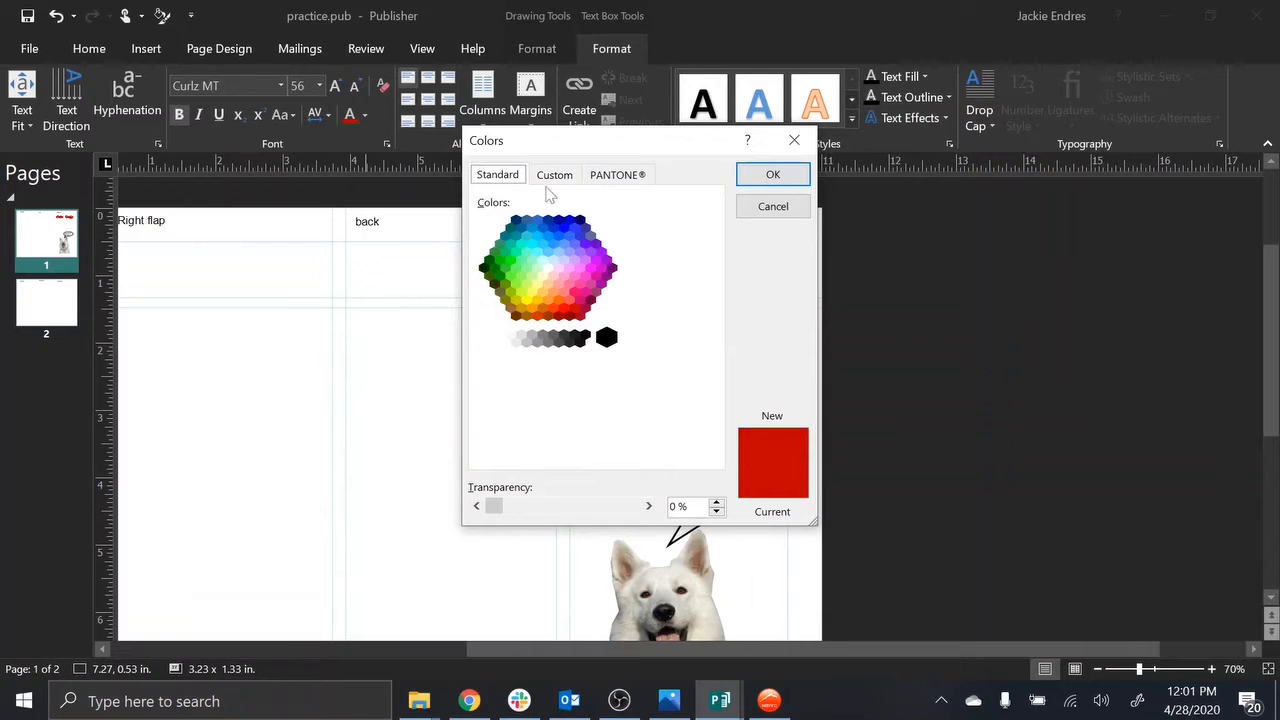
left_click(555, 176)
left_click(610, 178)
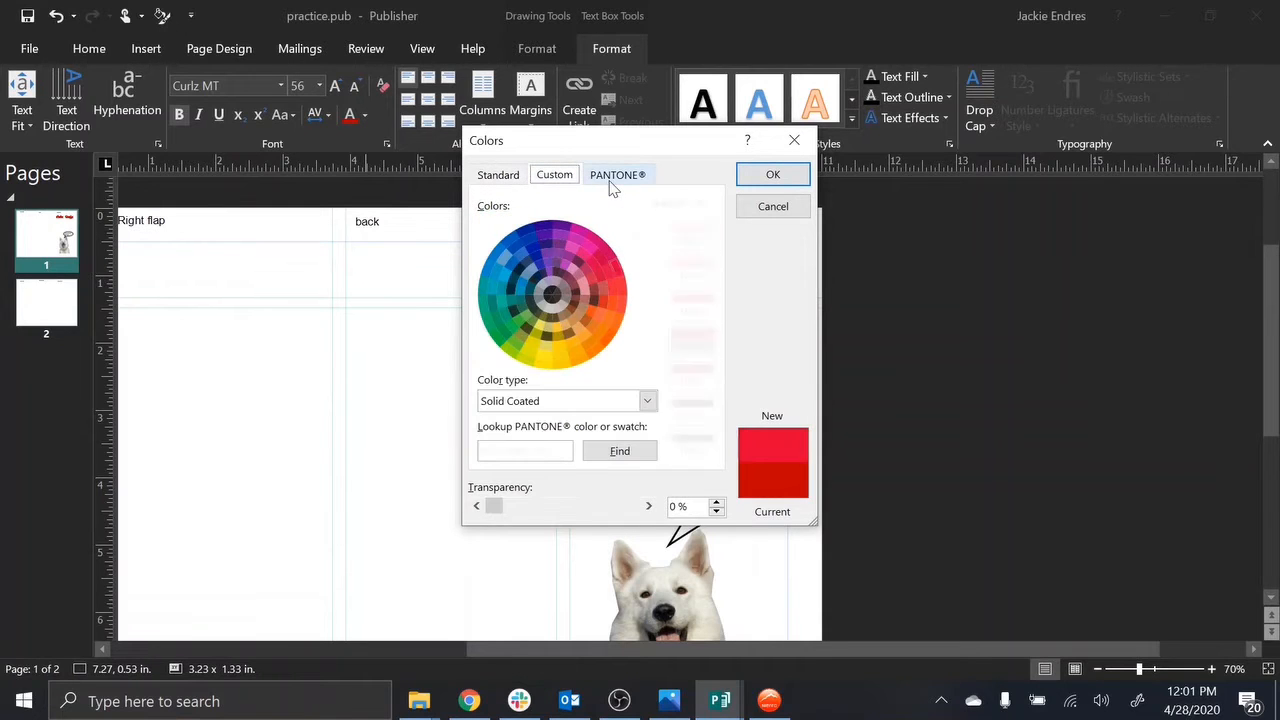
left_click(561, 186)
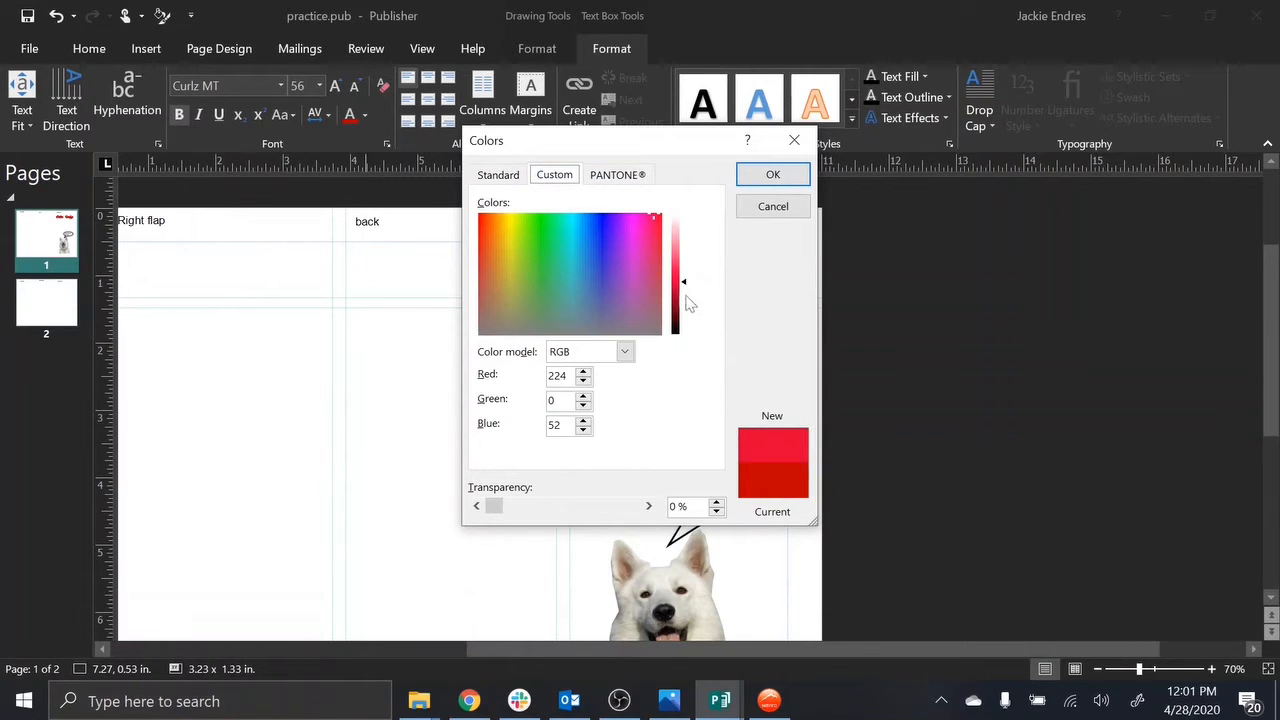
left_click(507, 177)
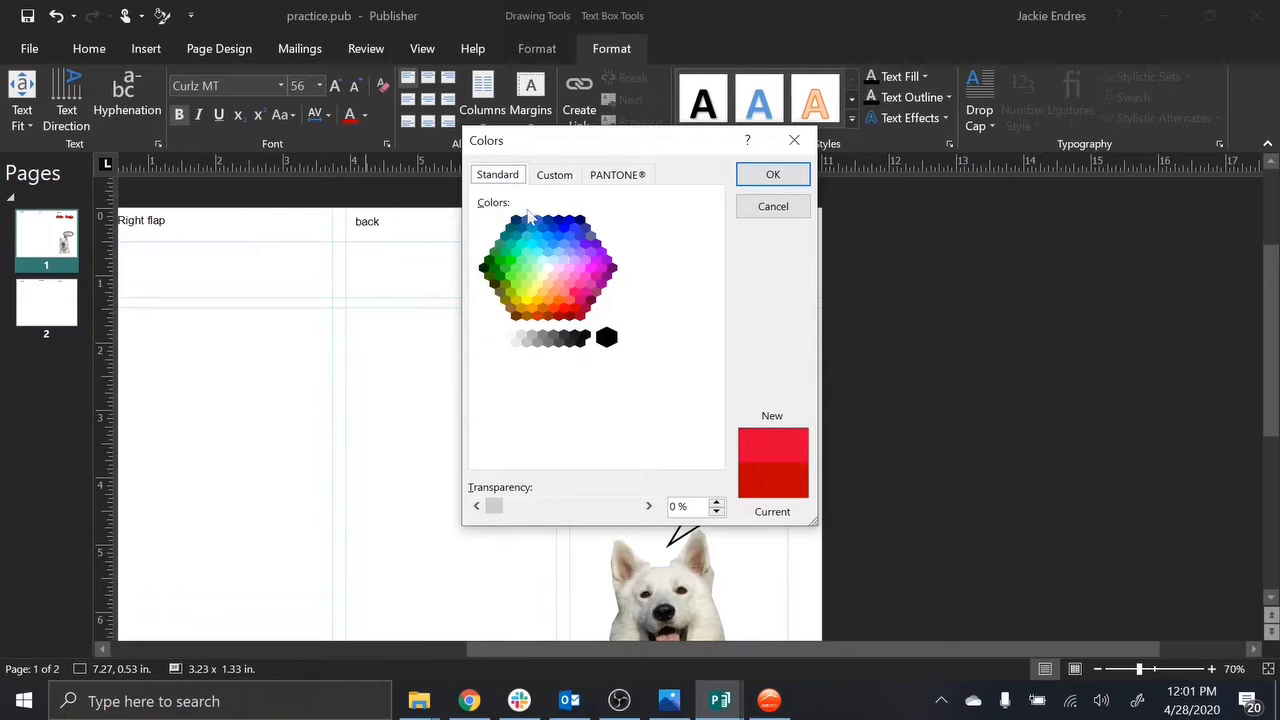
left_click(580, 269)
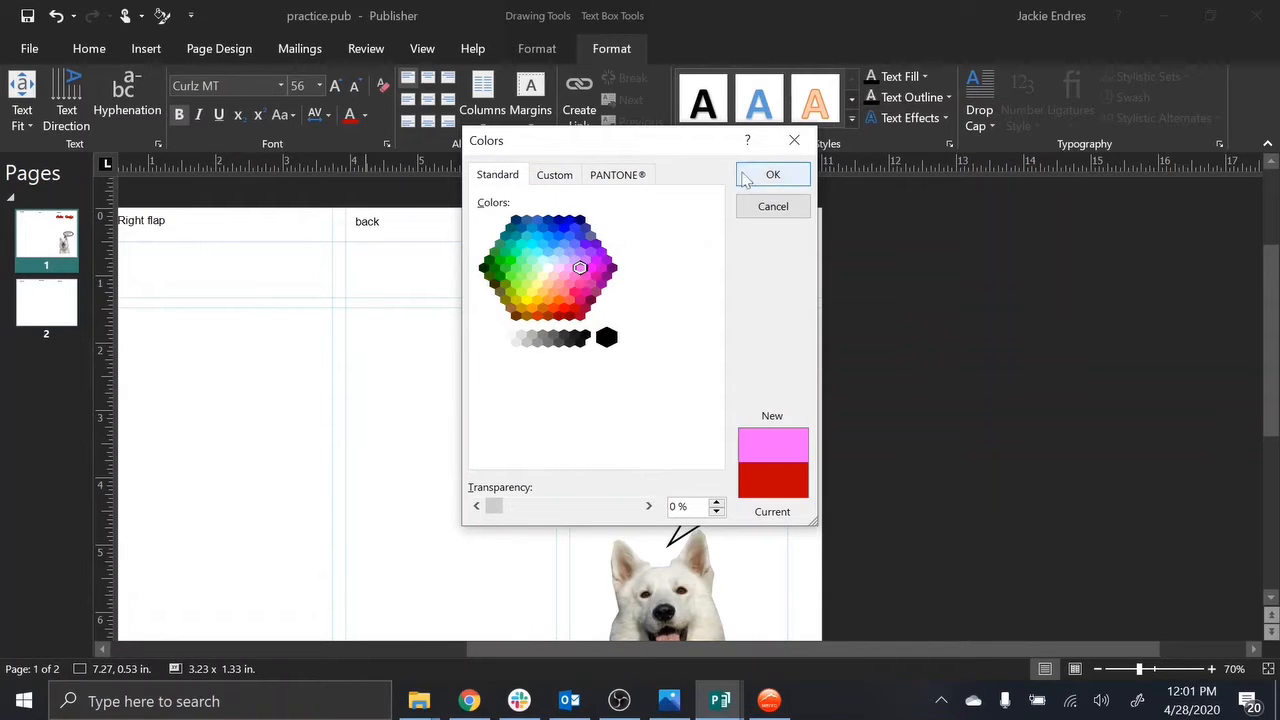
left_click(591, 269)
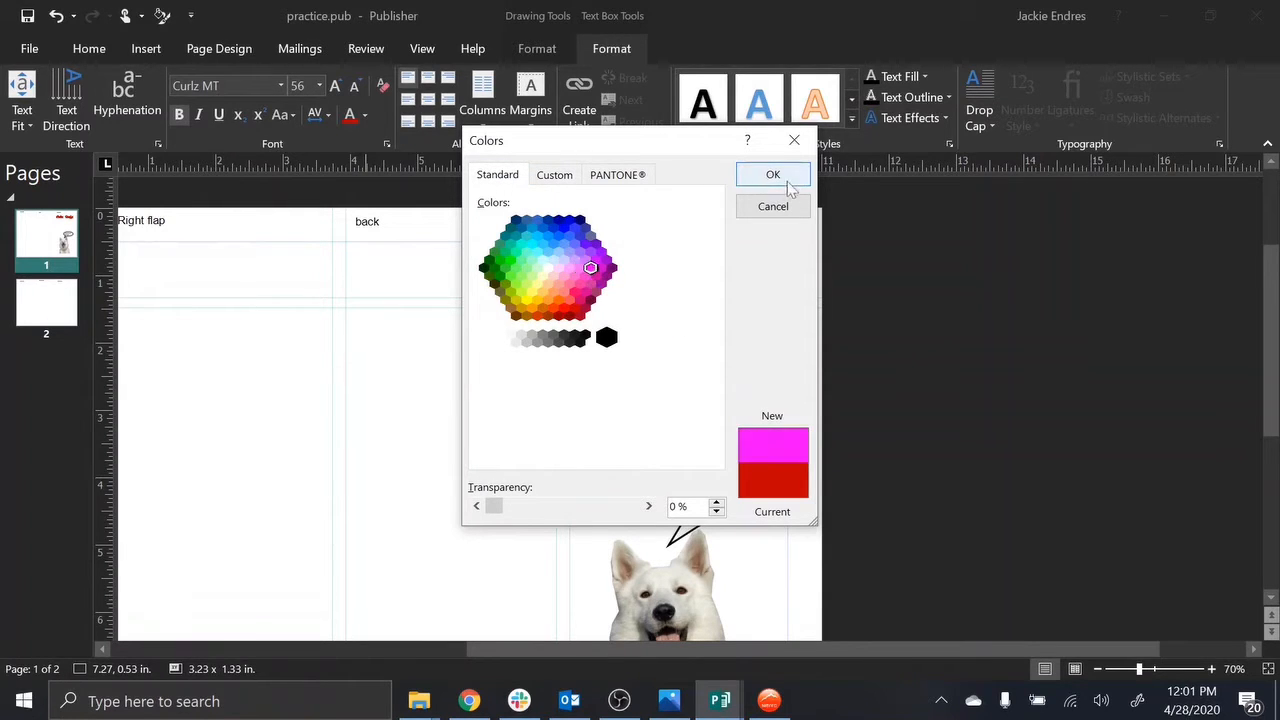
left_click(787, 181)
left_click(921, 362)
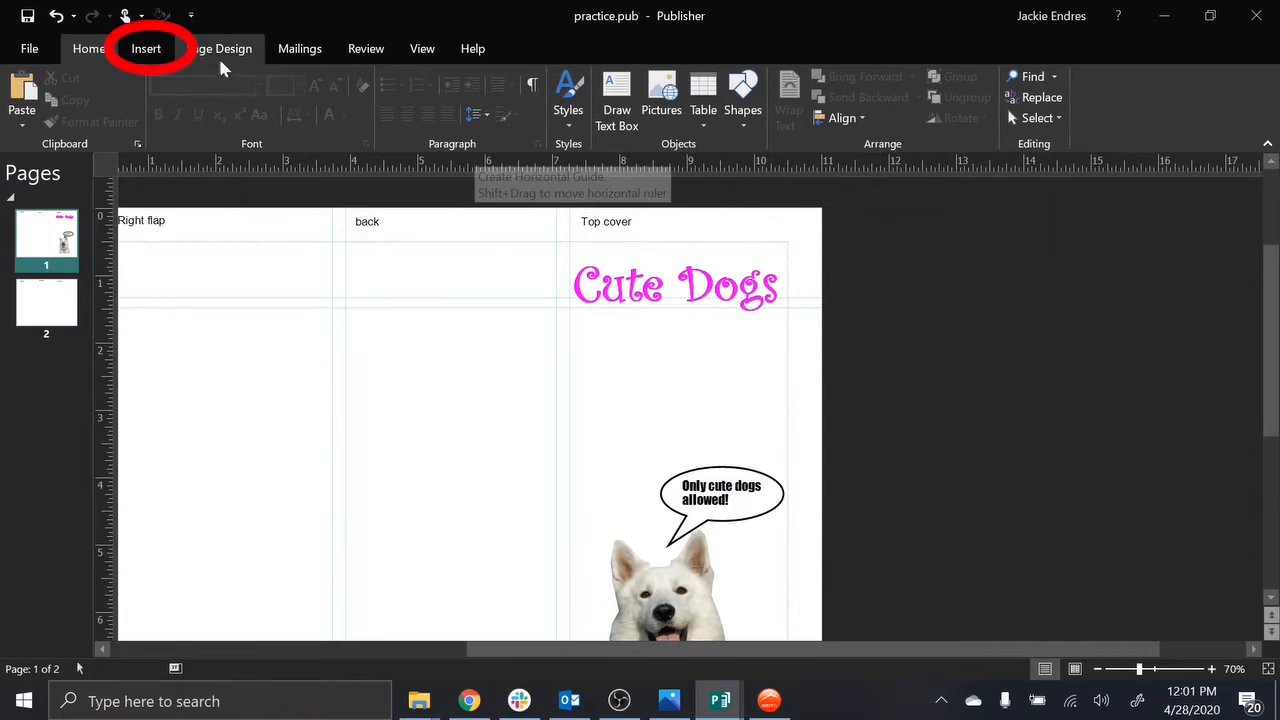
Step: Draw a heart shape about 0.42 in wide and 0.39 in high below the title on the top cover
left_click(150, 52)
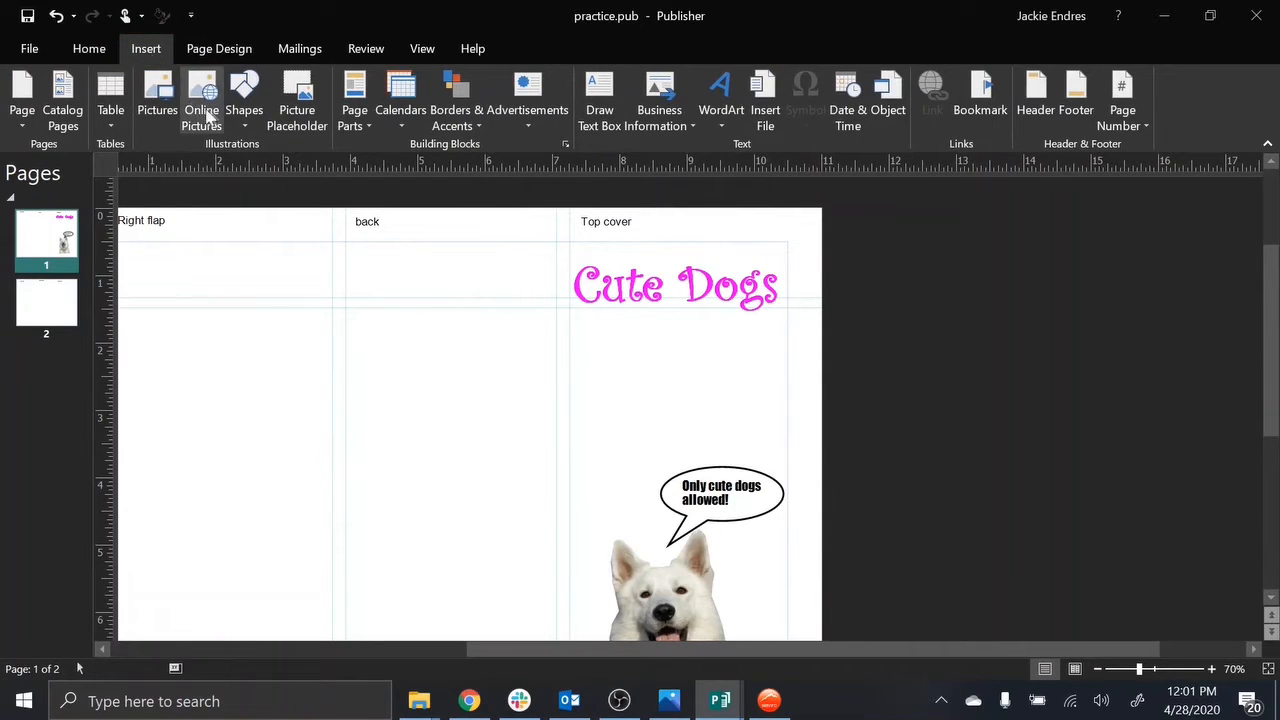
left_click(245, 105)
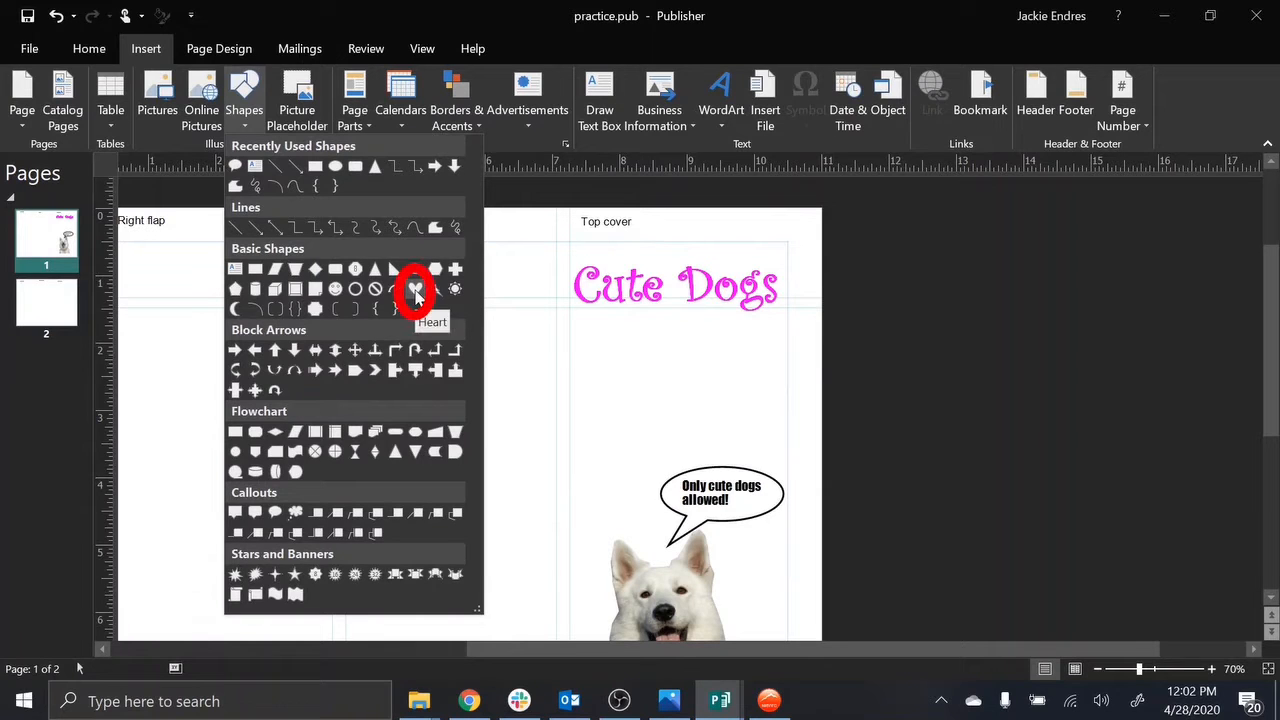
left_click(416, 290)
left_click_drag(657, 350, 685, 377)
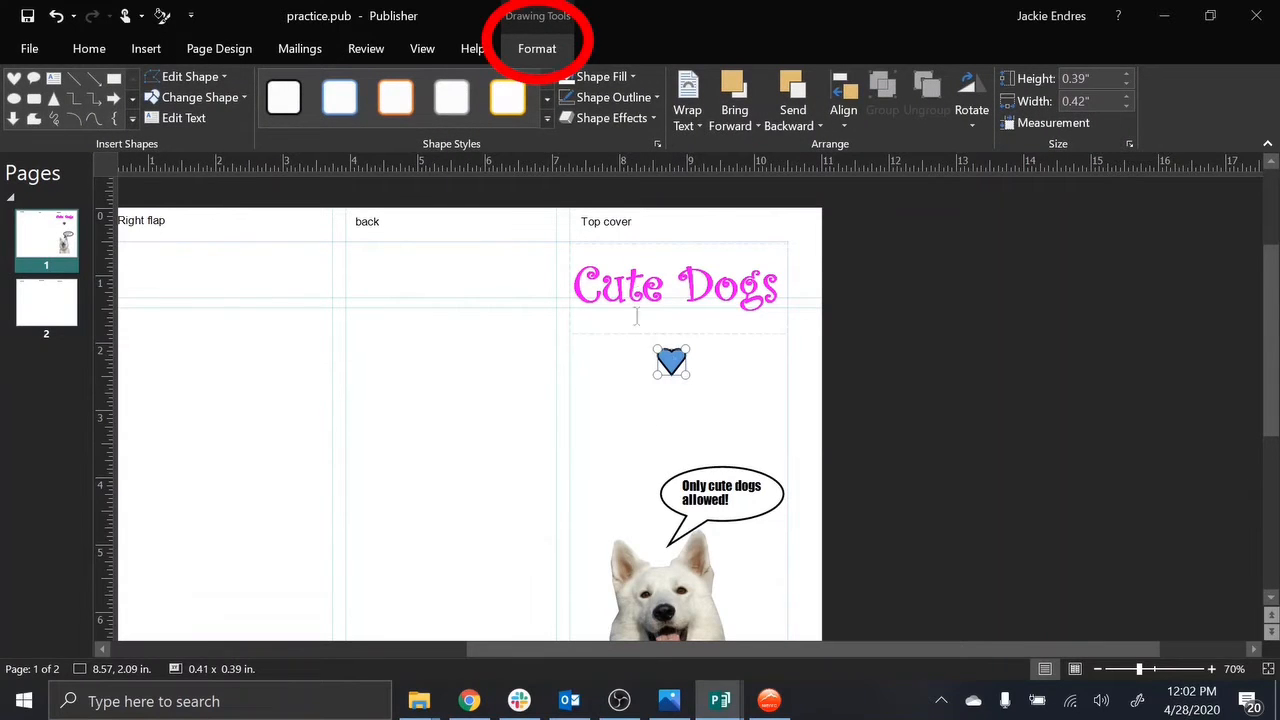
Step: Fill the heart with a color sampled from the dog picture, and replace that fill with the title's magenta
left_click(633, 77)
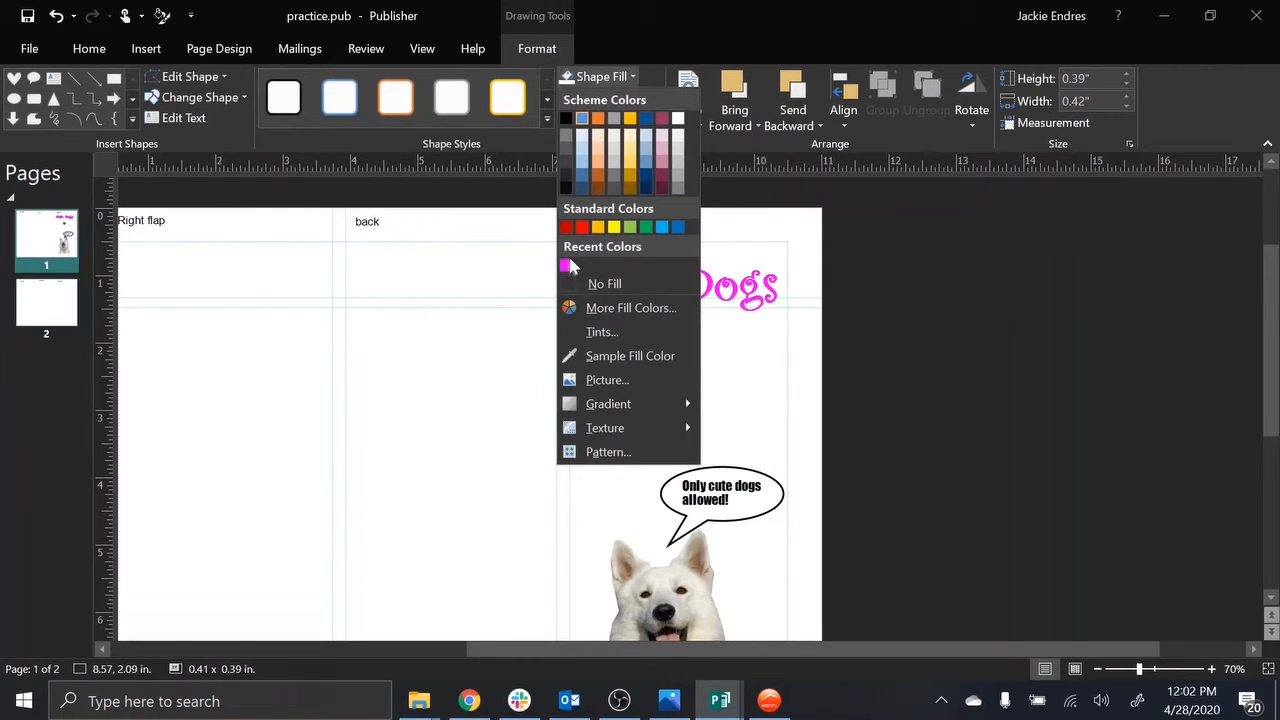
left_click(630, 356)
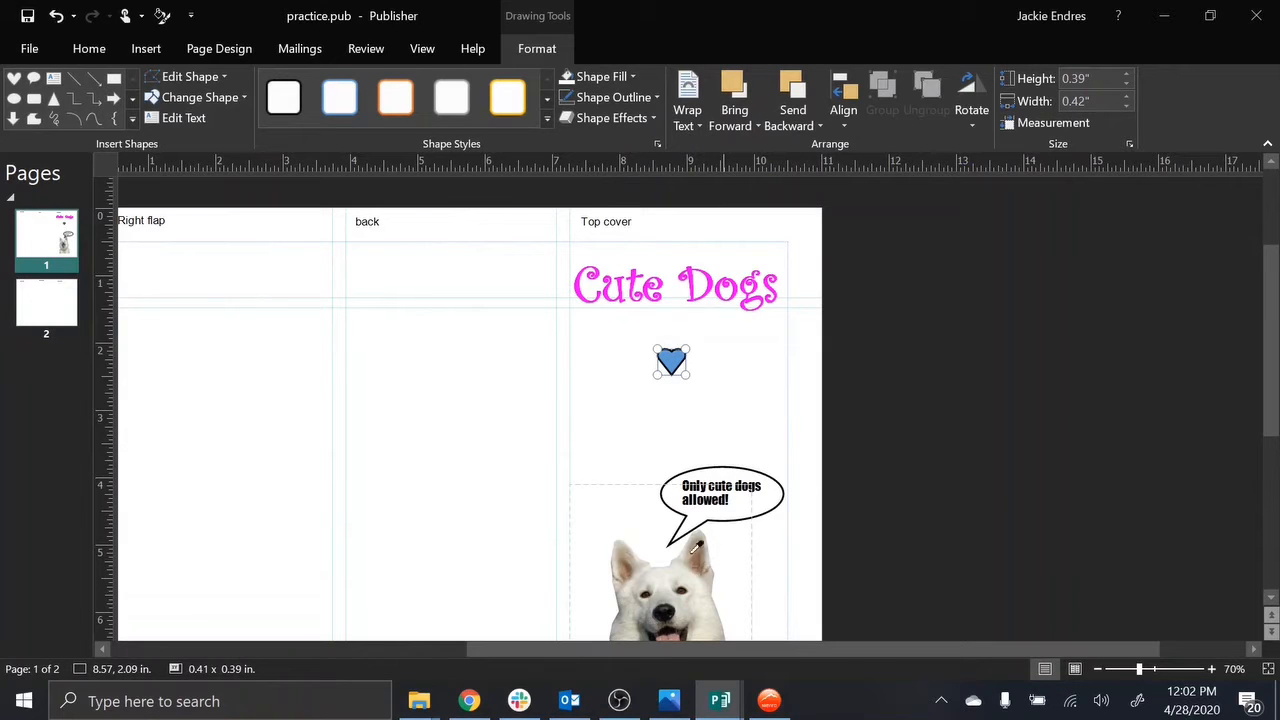
left_click(674, 638)
left_click(633, 78)
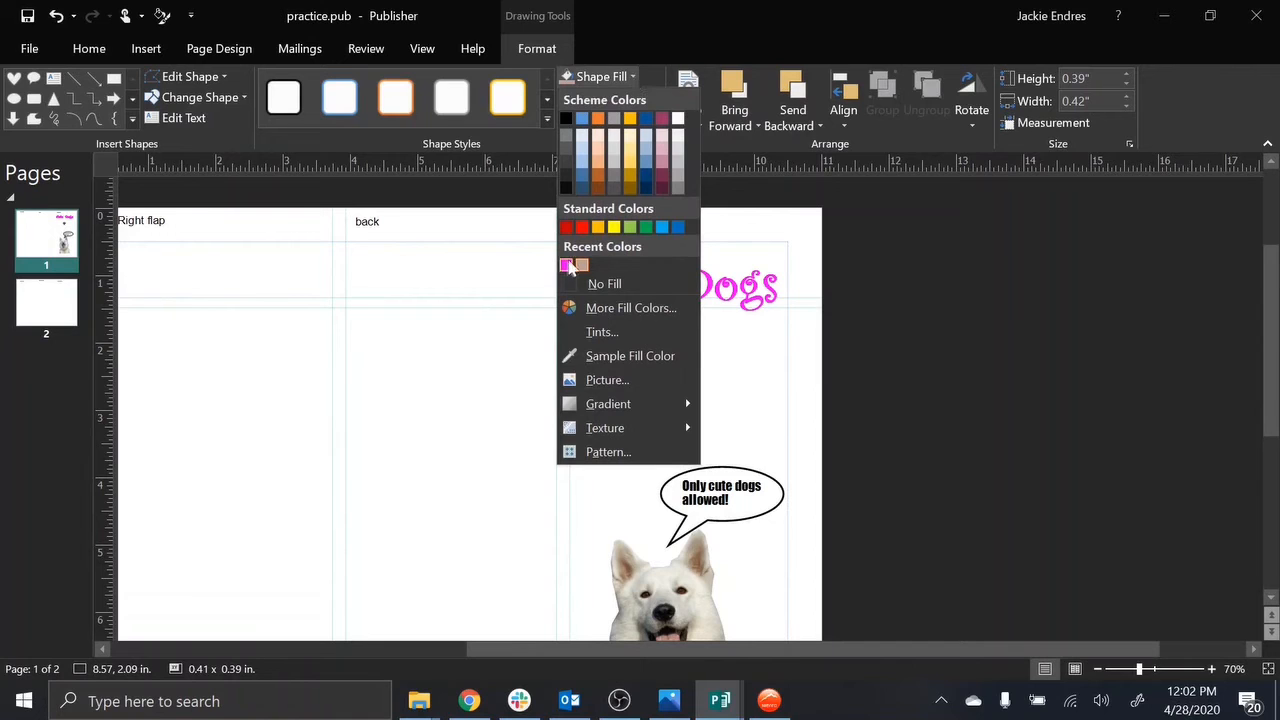
left_click(567, 266)
Step: Fill the heart with a light pink from the standard color palette and remove its outline
left_click(600, 77)
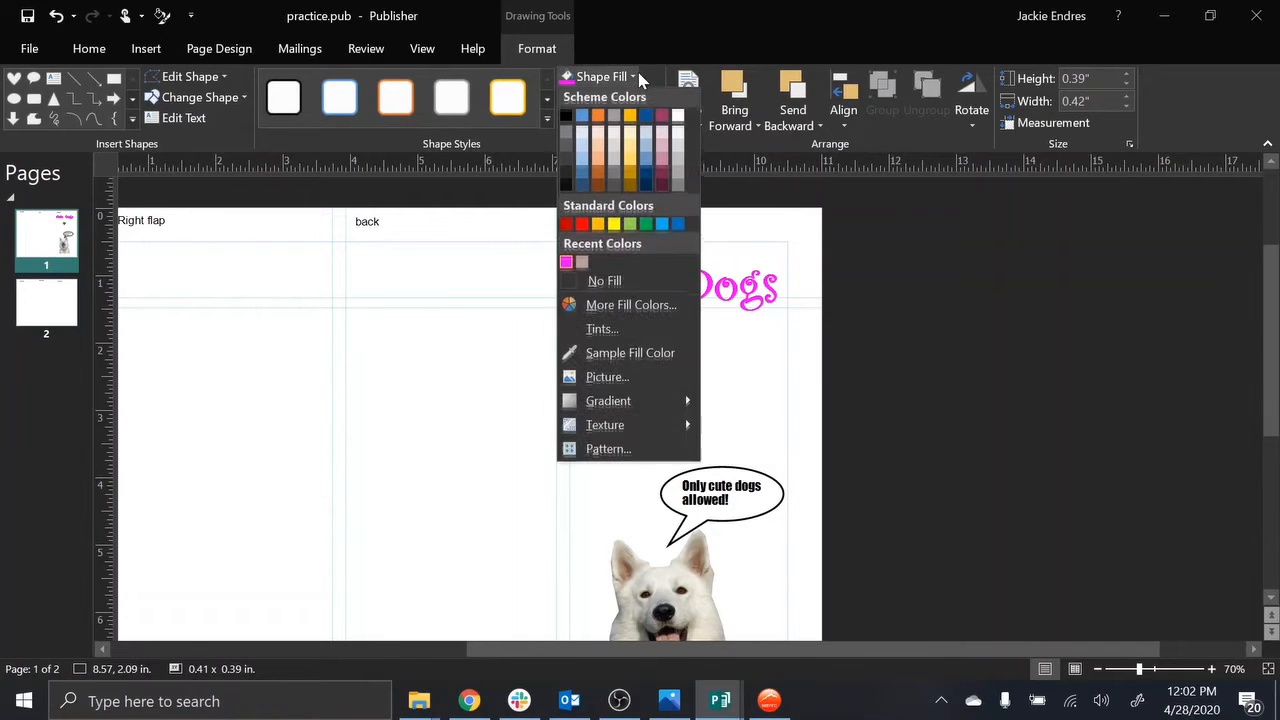
left_click(628, 310)
left_click(580, 270)
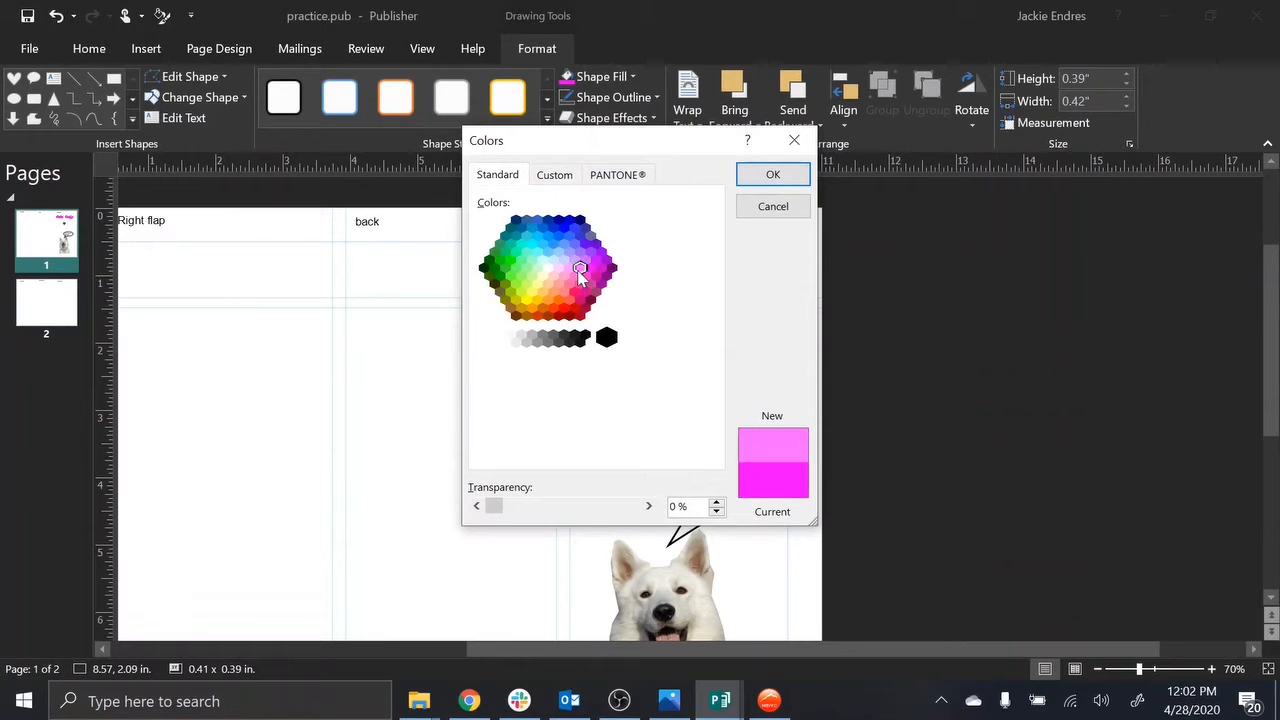
left_click(773, 174)
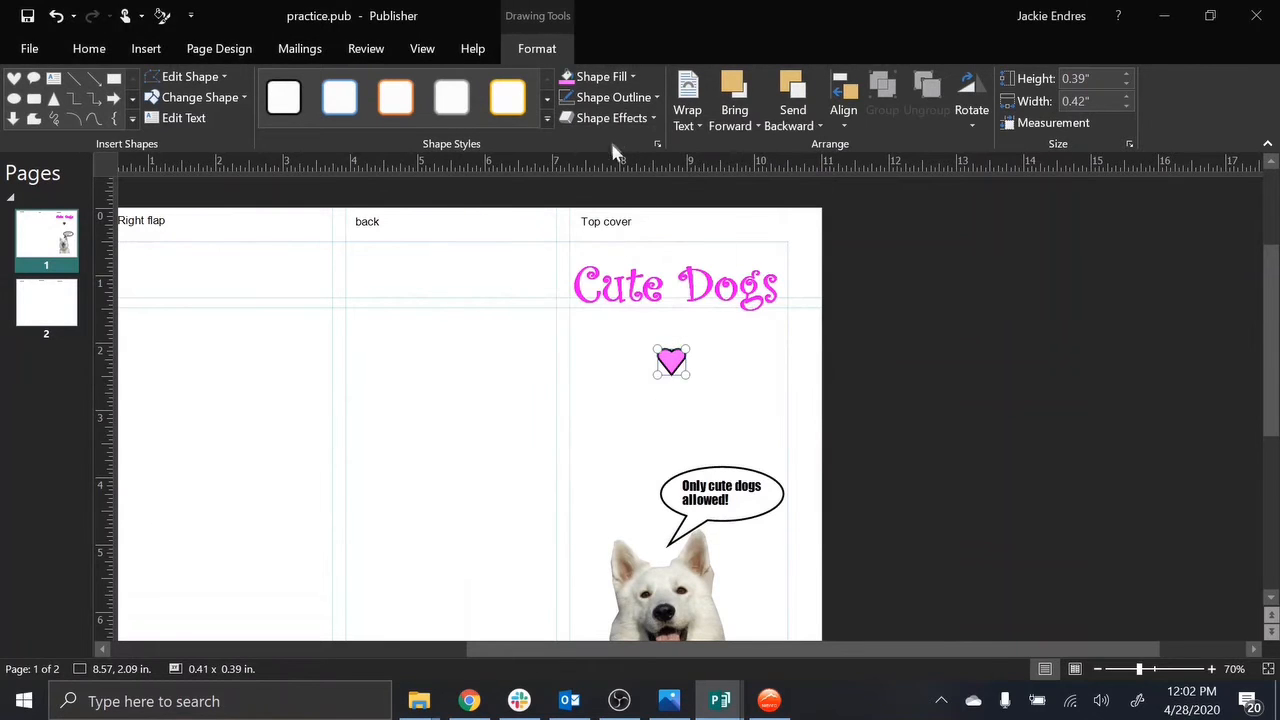
left_click(655, 97)
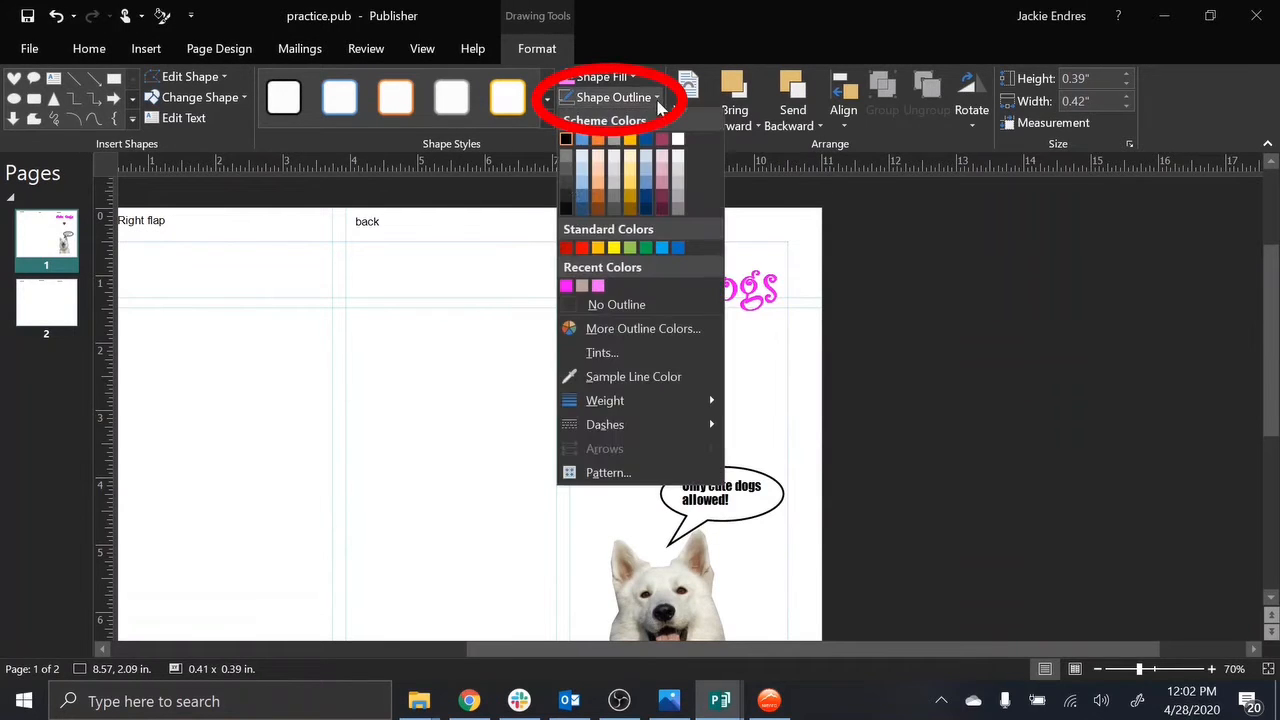
left_click(604, 309)
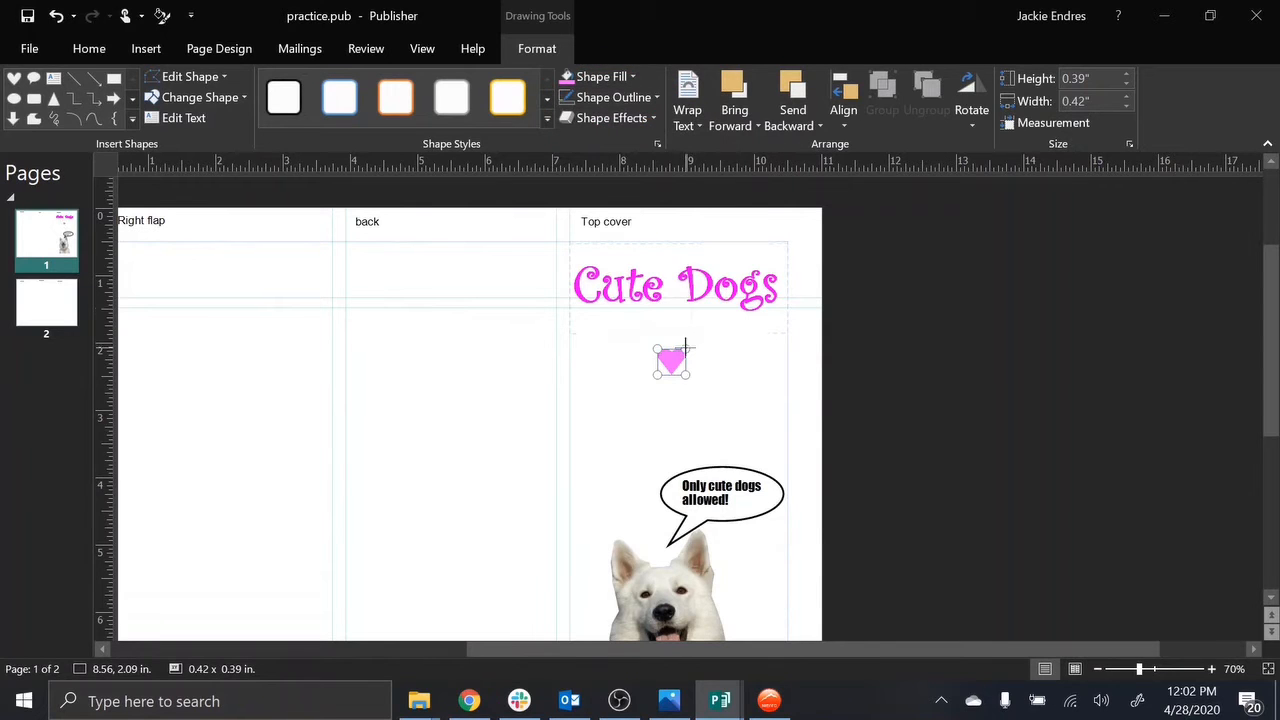
Step: Resize the heart to about 0.46 in wide and 0.33 in high, and place it tilted above the end of the title
left_click_drag(687, 346, 703, 337)
mouse_move(700, 340)
left_mouse_down()
mouse_move(686, 351)
mouse_move(709, 334)
left_mouse_up()
left_click(680, 320)
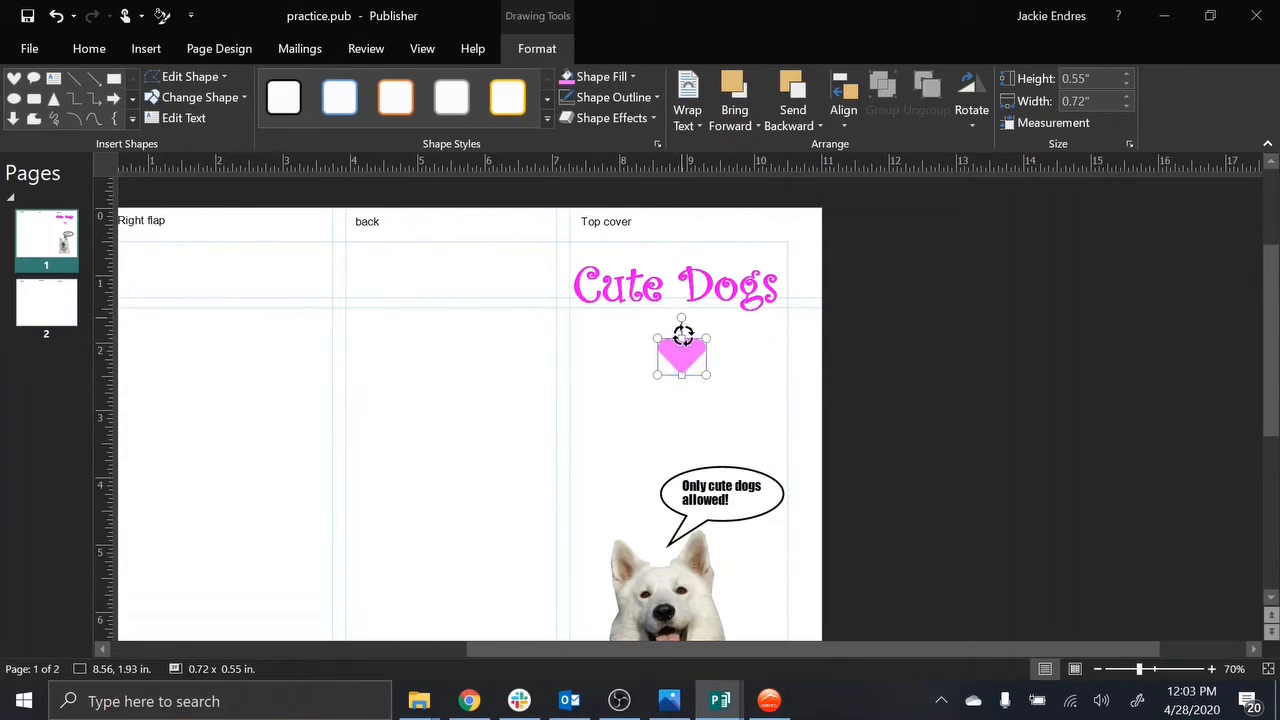
mouse_move(681, 319)
left_mouse_down()
mouse_move(723, 327)
mouse_move(766, 256)
mouse_move(752, 262)
mouse_move(780, 263)
left_mouse_up()
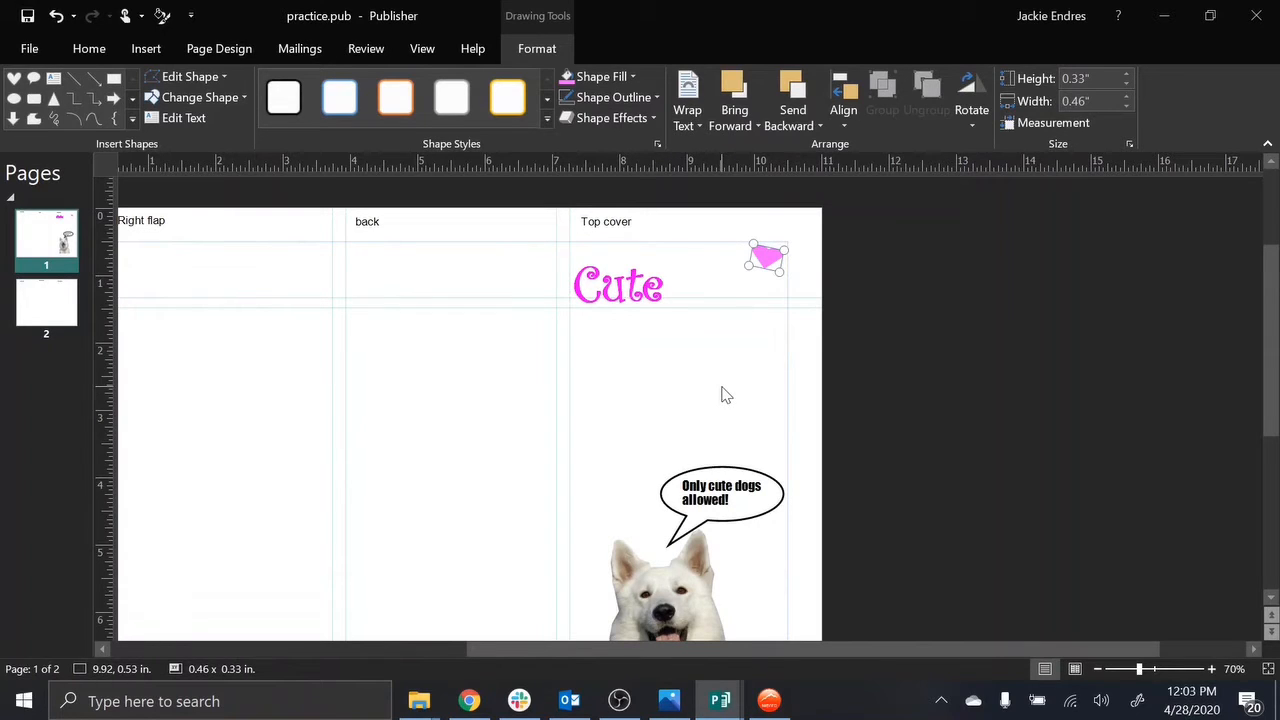
Step: Set the text wrapping of both the title's text box and the heart to None
left_click(629, 338)
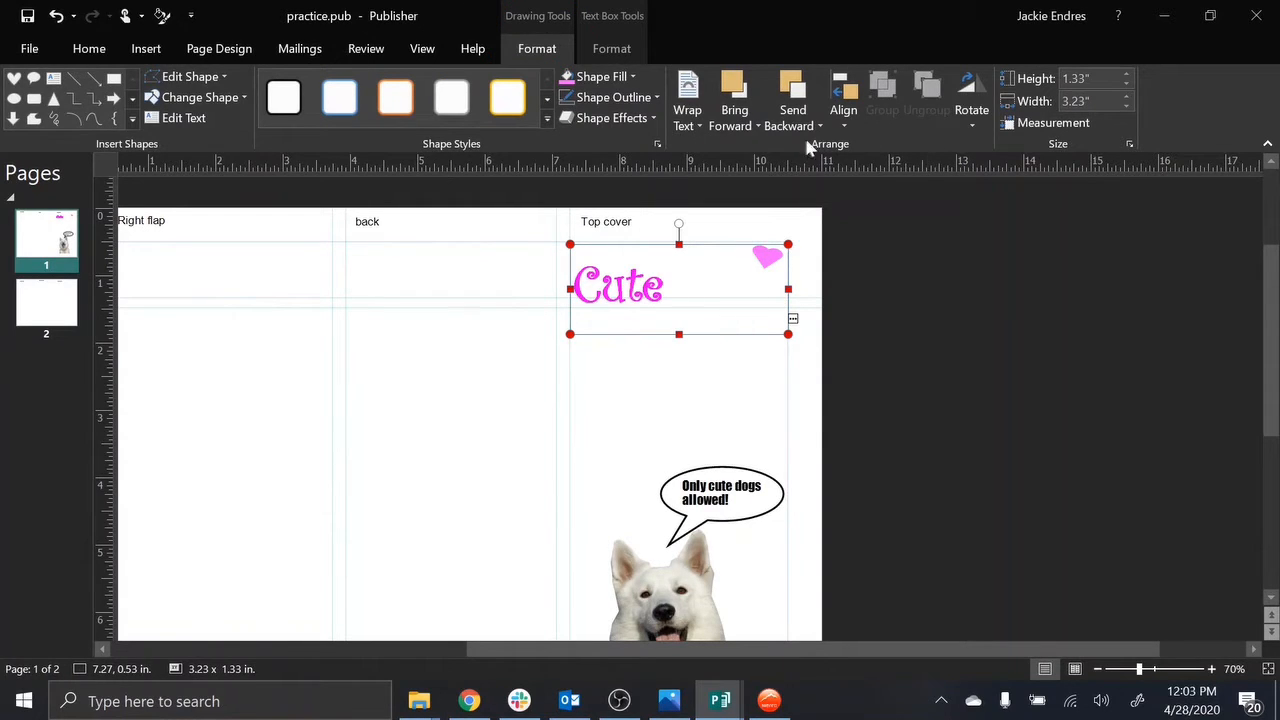
left_click(697, 131)
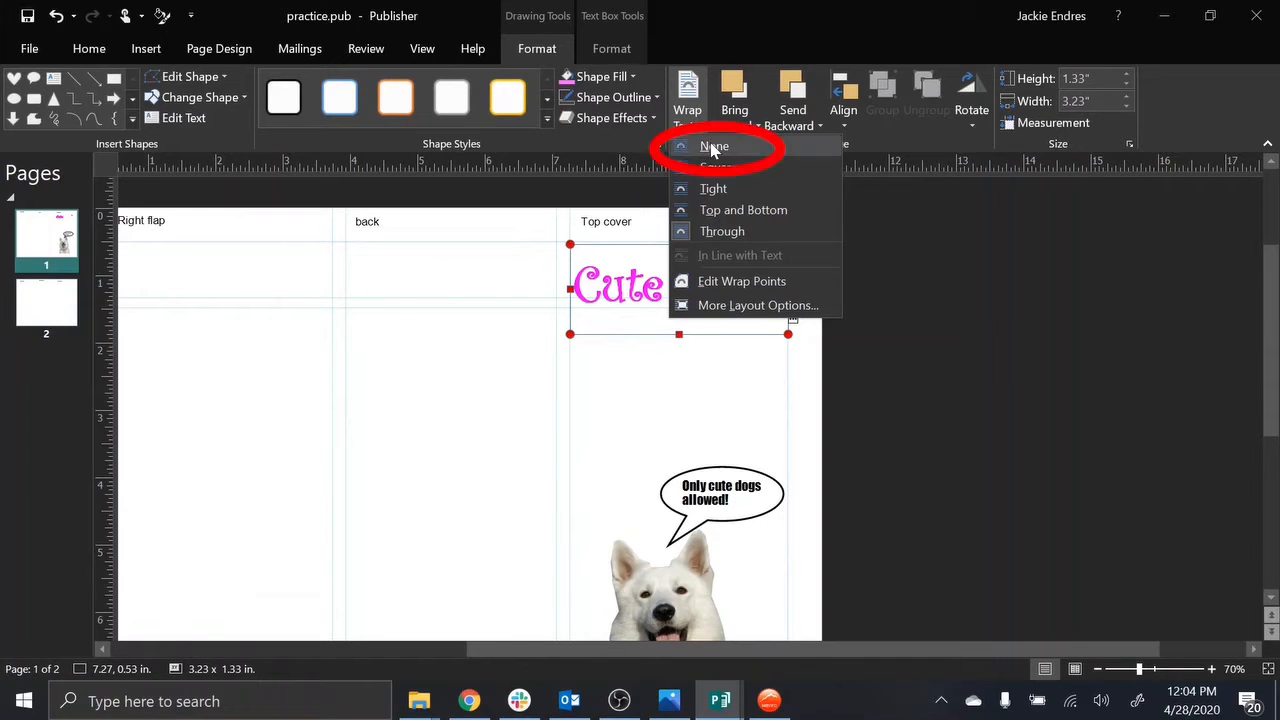
left_click(713, 147)
left_click(766, 258)
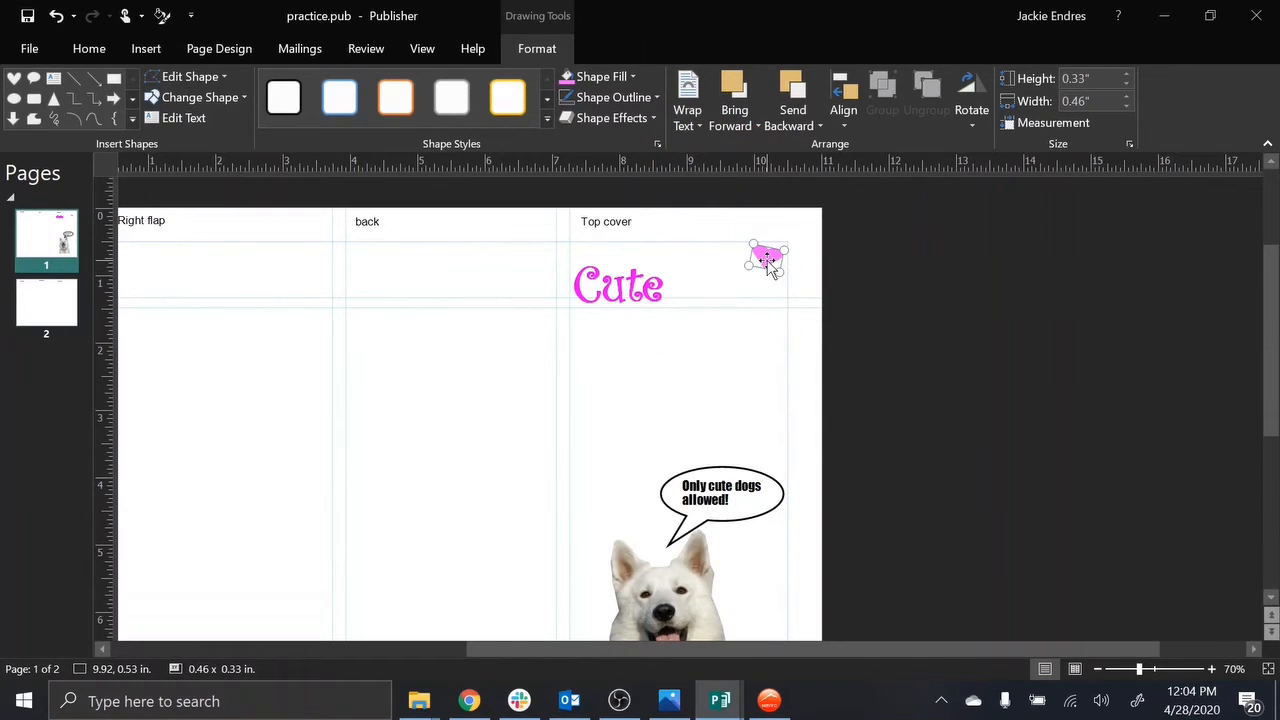
left_click(687, 115)
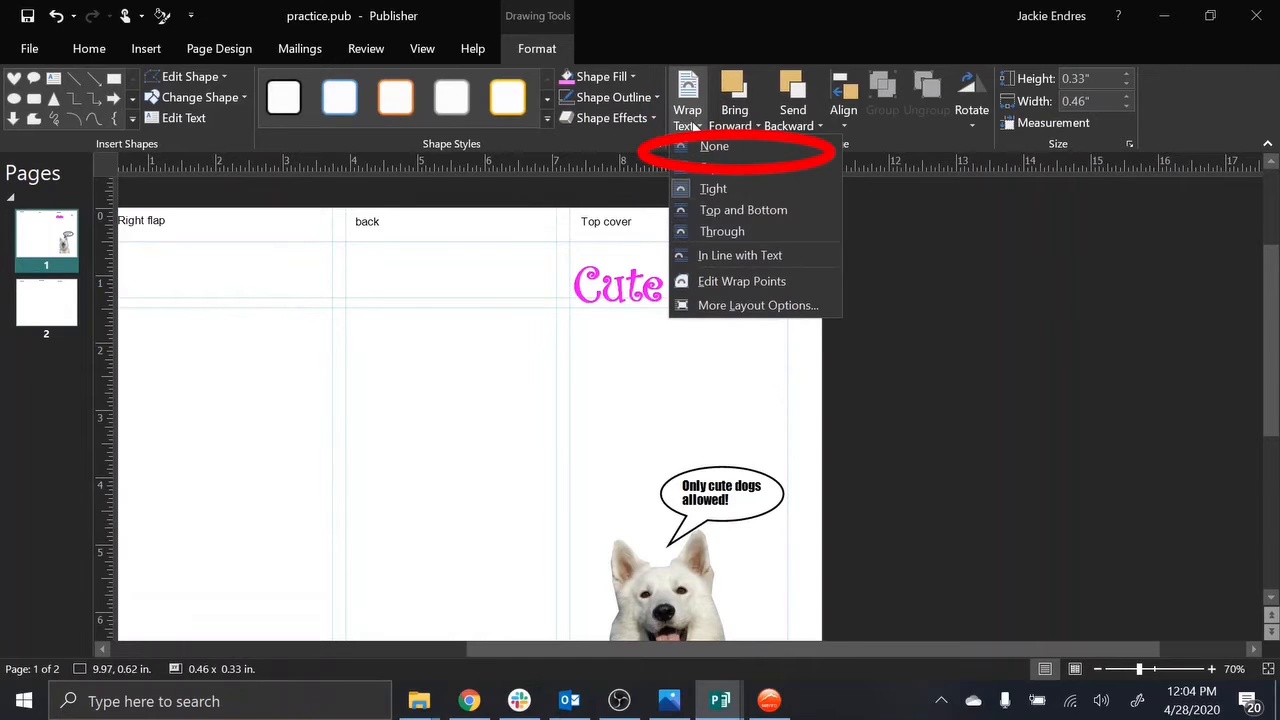
left_click(738, 234)
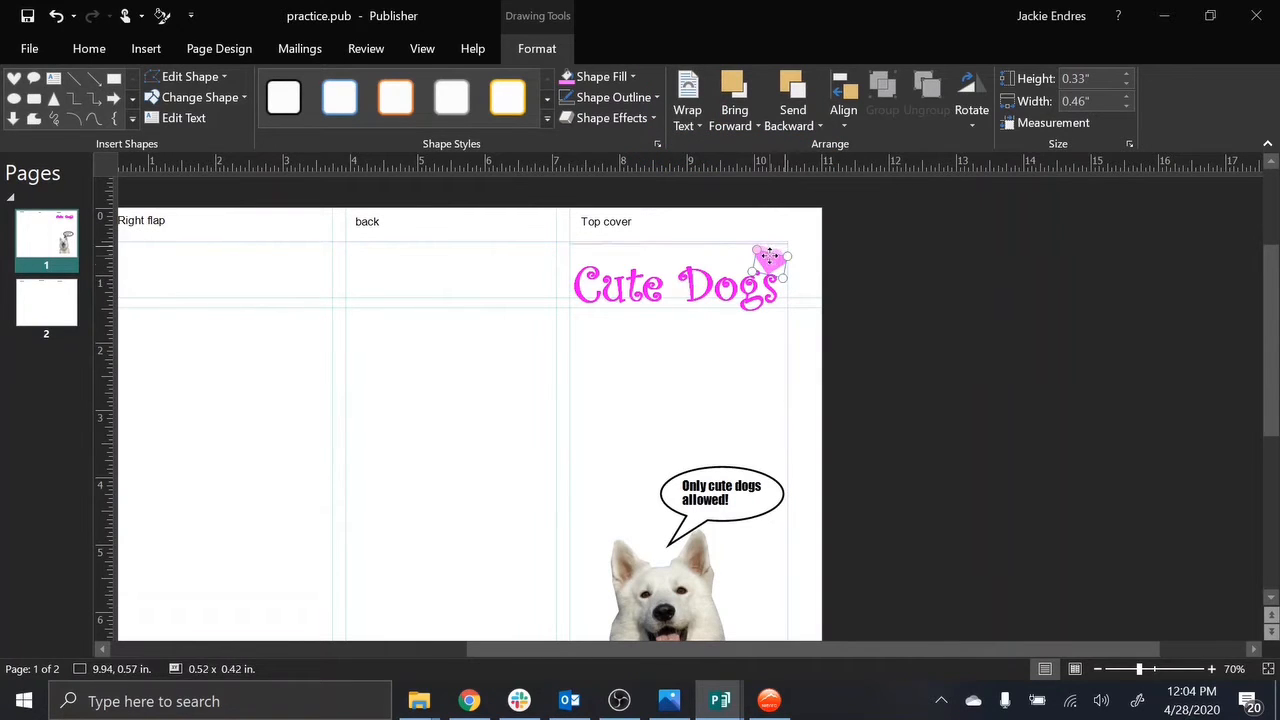
Step: Nudge the pink heart slightly higher above the end of the title and paste a copy of it
left_click_drag(770, 262, 768, 256)
left_click(762, 383)
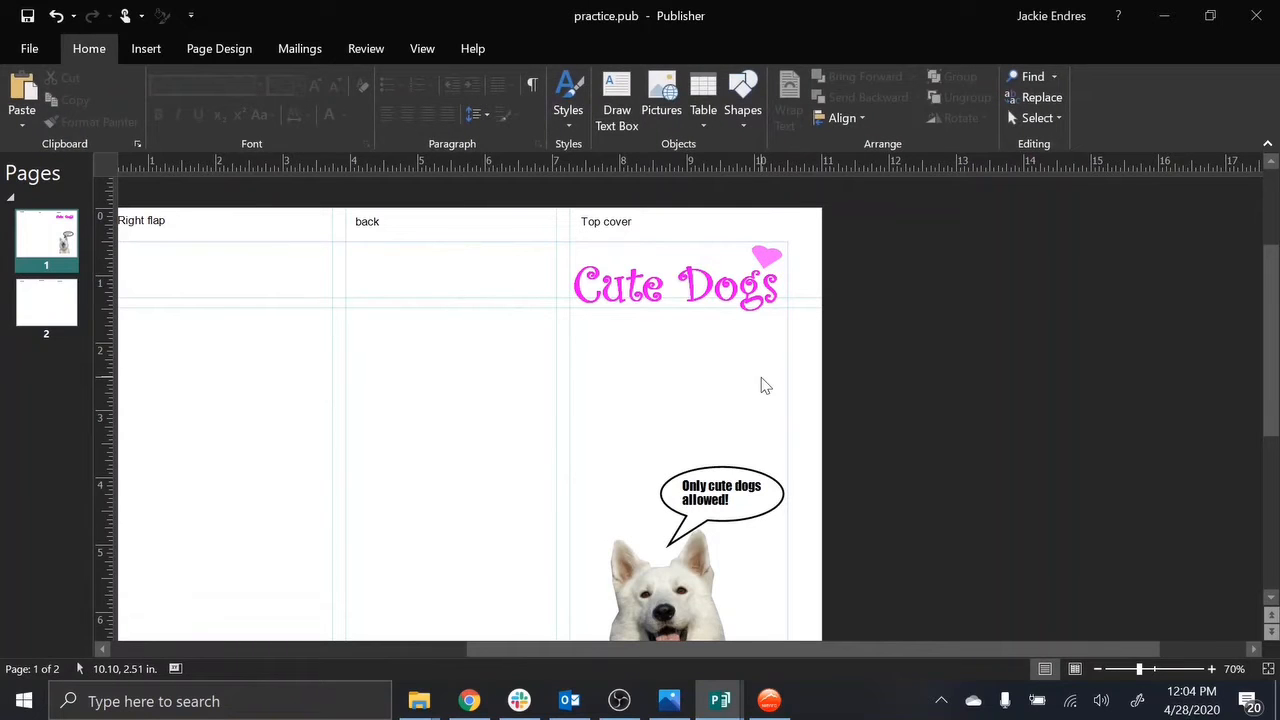
left_click(766, 258)
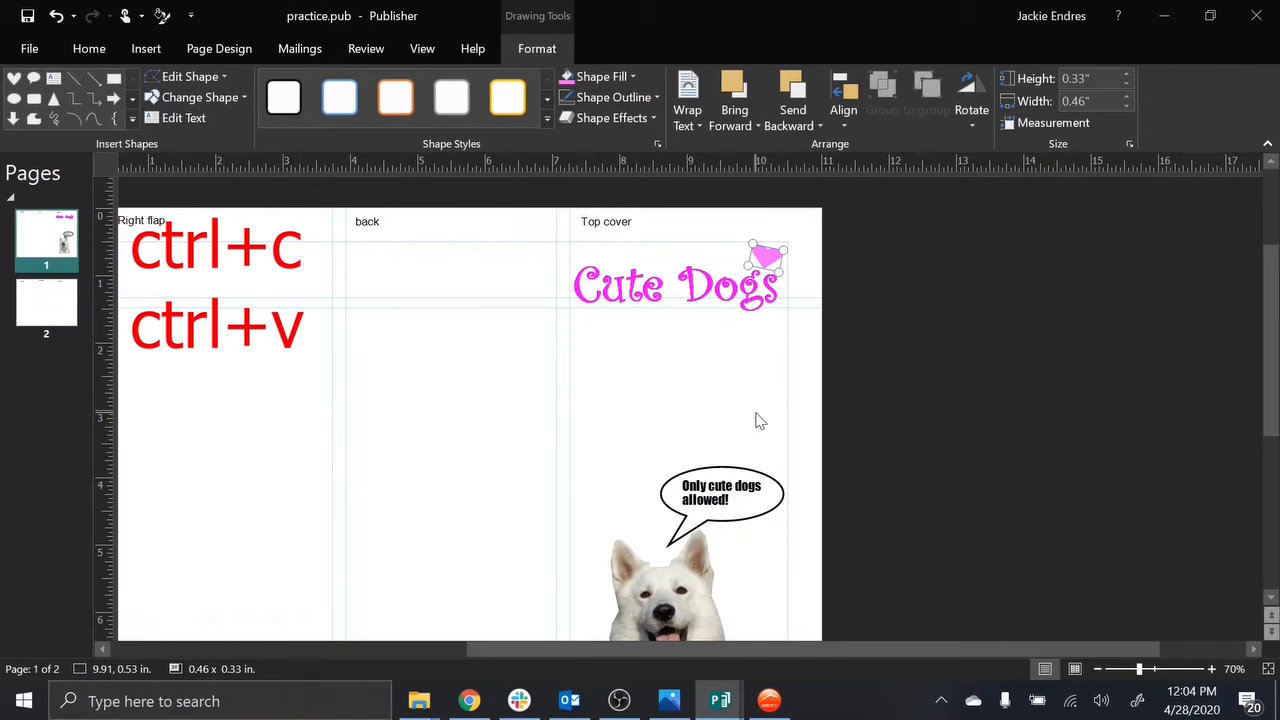
key("ctrl+c")
key("ctrl+v")
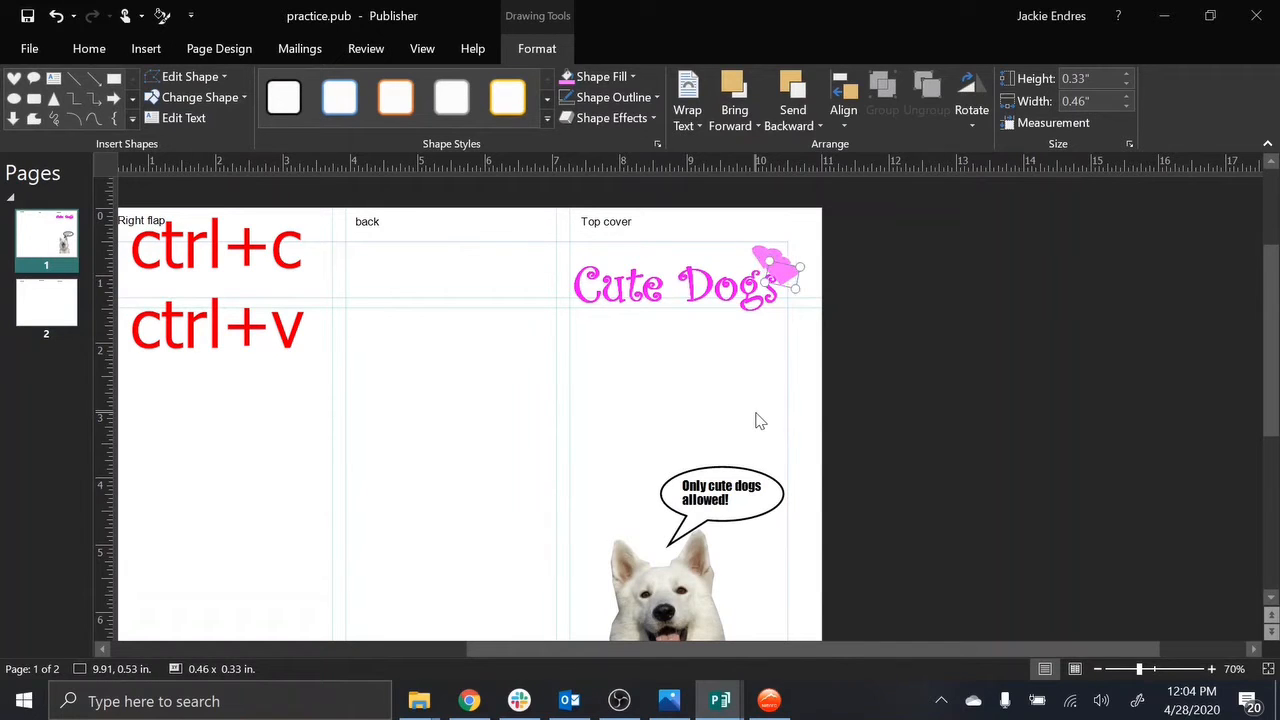
Step: Place tilted heart copies around the title: about 0.66 × 0.67 in below "Cute", 0.5 × 0.27 in above it, 0.41 × 0.28 in below "Dogs"
left_click_drag(790, 290, 718, 368)
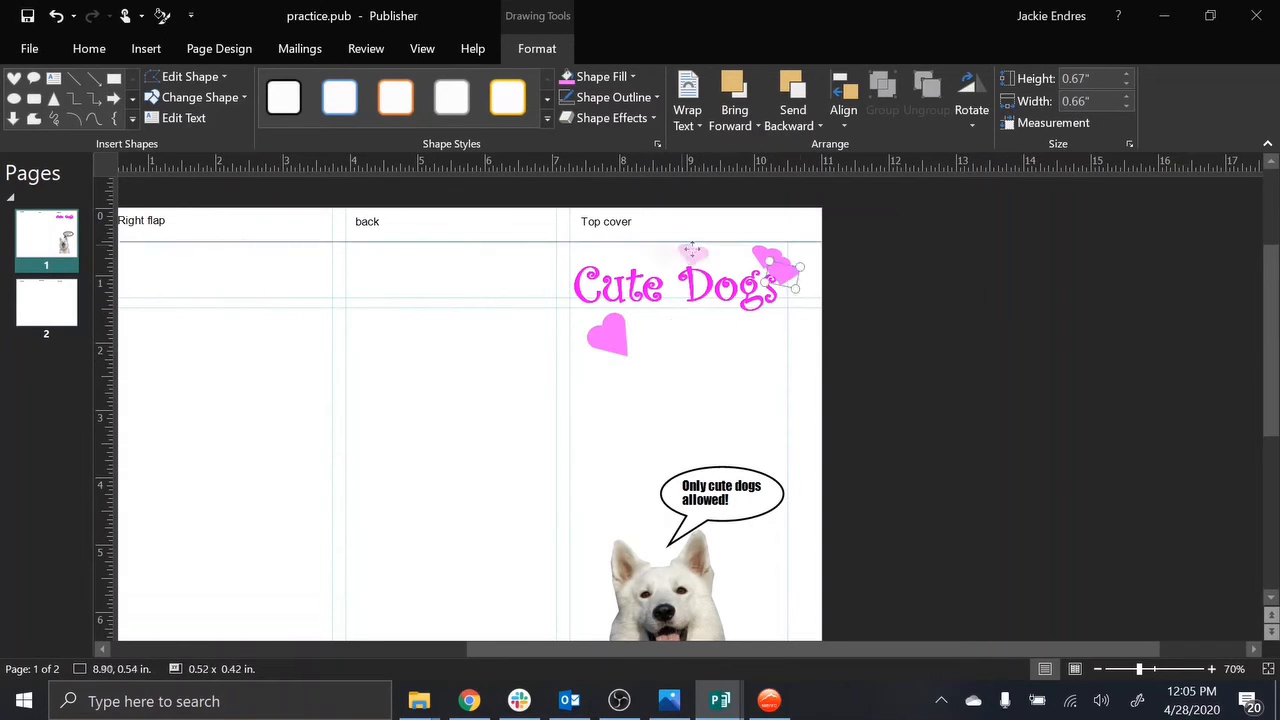
left_click_drag(692, 249, 665, 247)
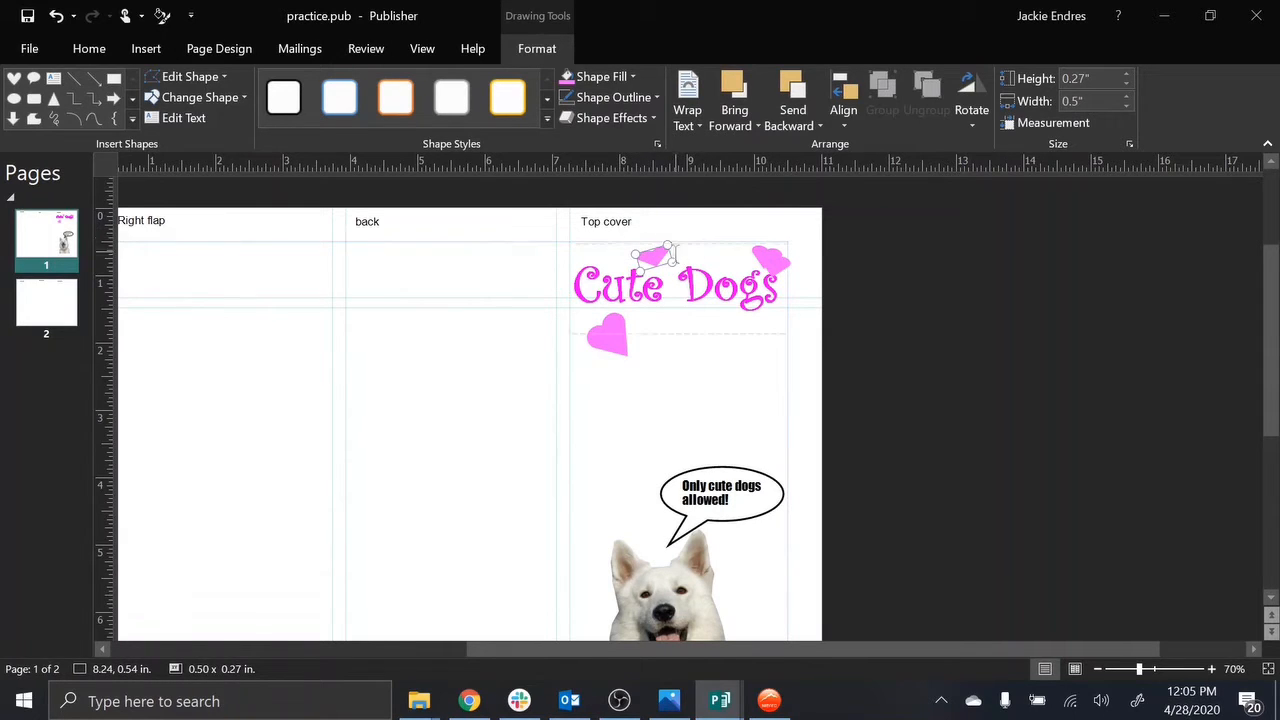
left_click_drag(778, 262, 716, 330)
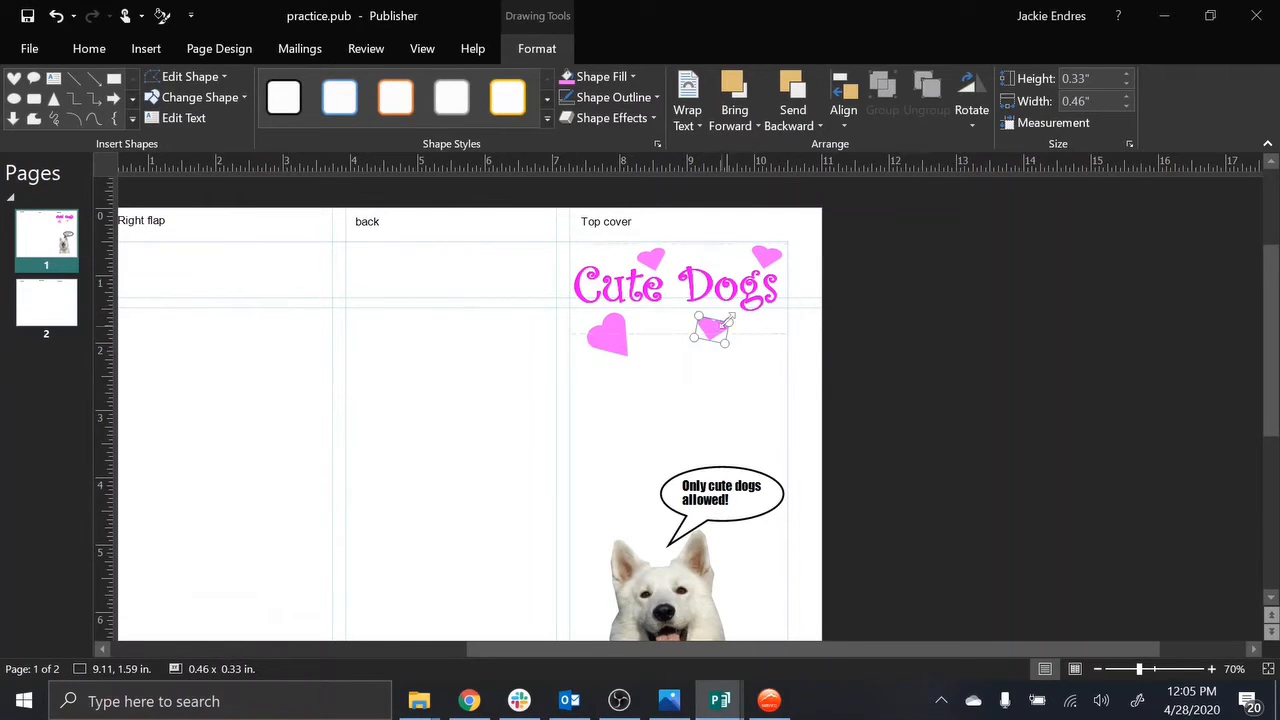
left_click_drag(728, 318, 671, 349)
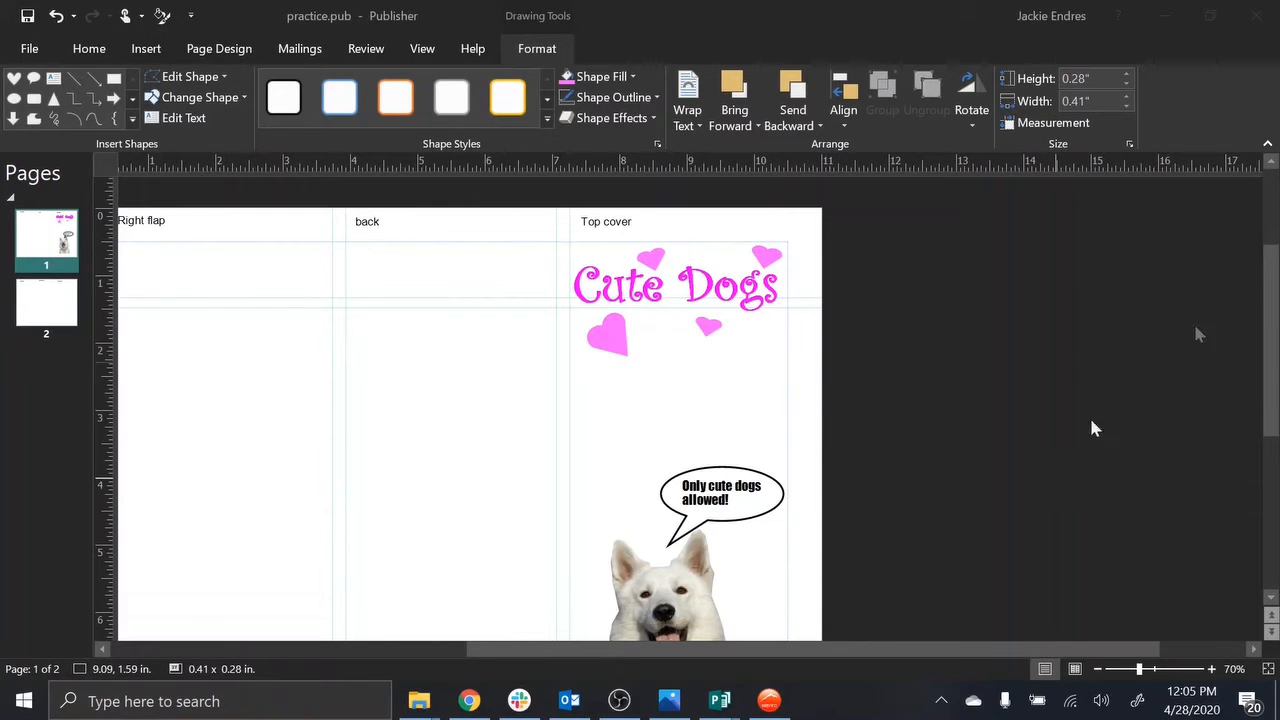
Step: Draw a rectangle filling the back panel within its guides, about 3.09 in wide and 7.52 in high
left_click_drag(1272, 390, 1278, 448)
left_click_drag(797, 657, 674, 652)
left_click_drag(1277, 430, 1277, 395)
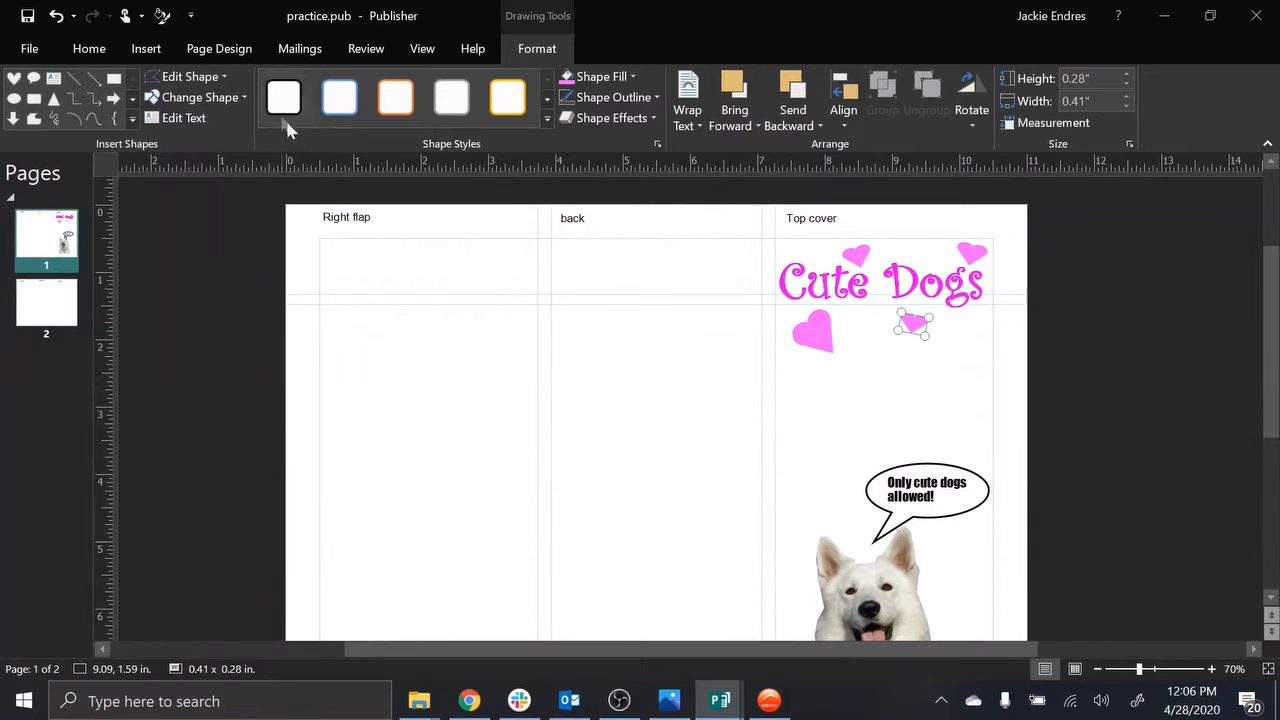
left_click(152, 49)
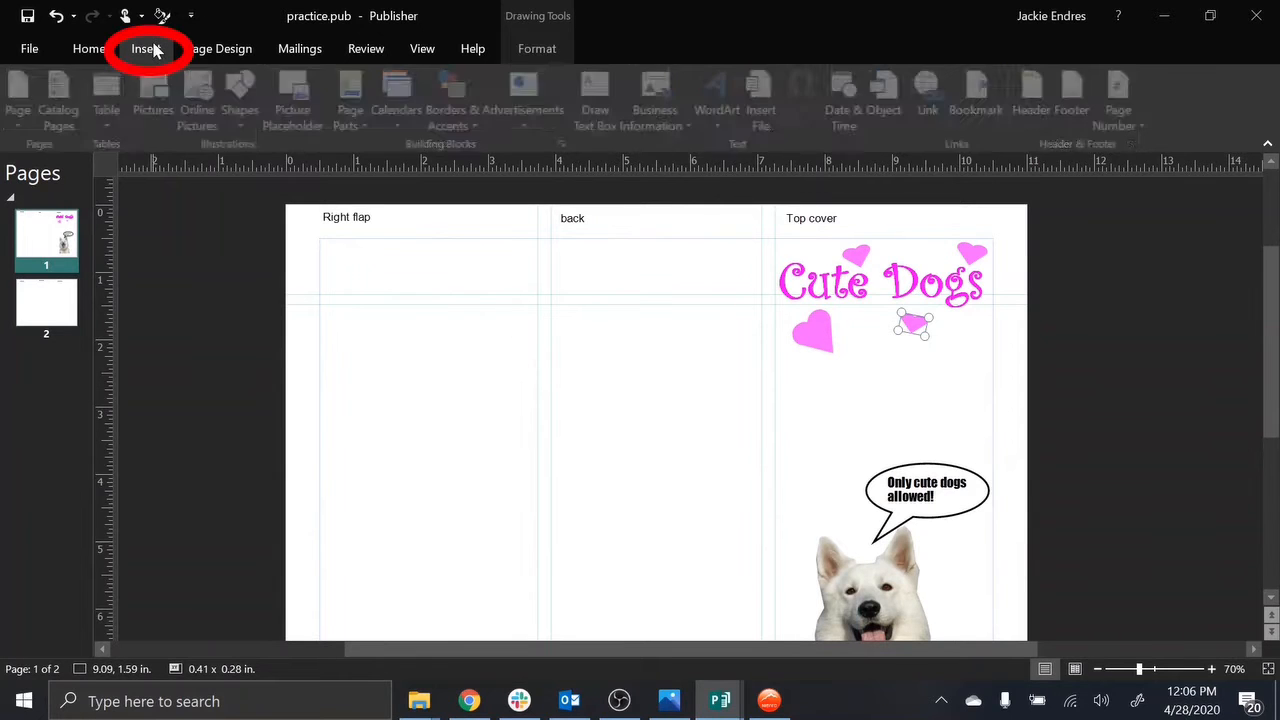
left_click(245, 100)
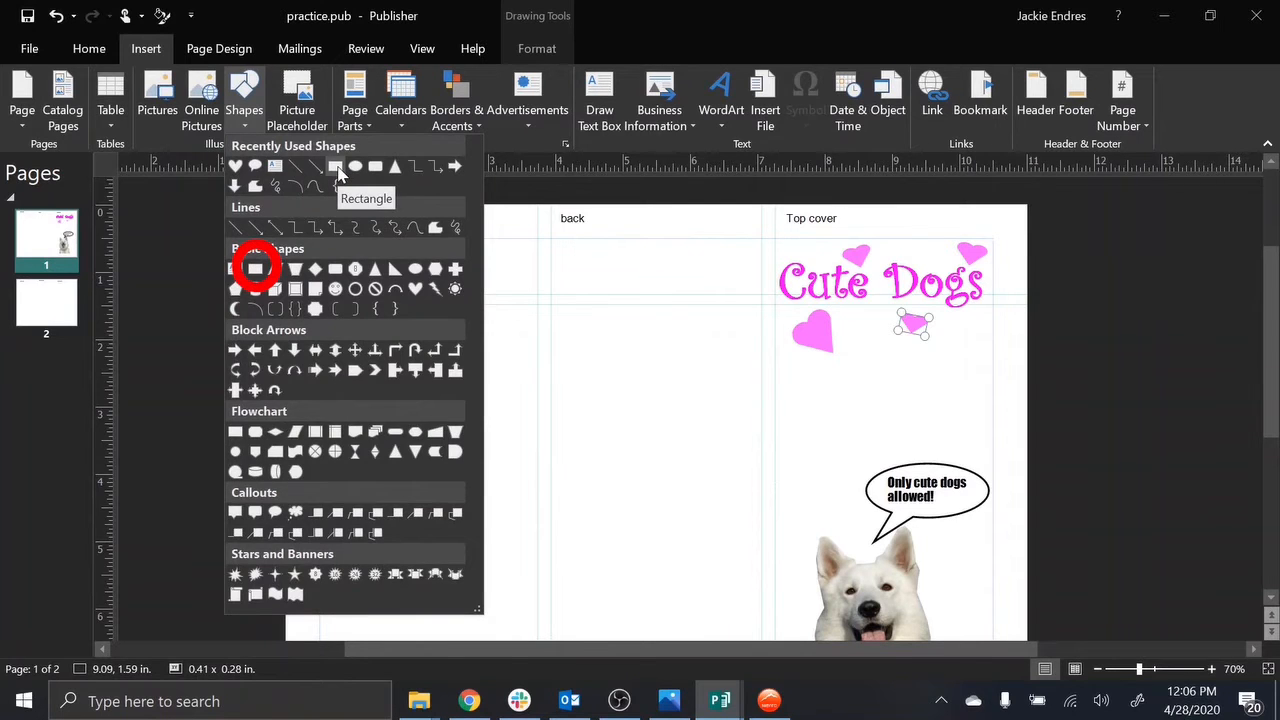
left_click(336, 167)
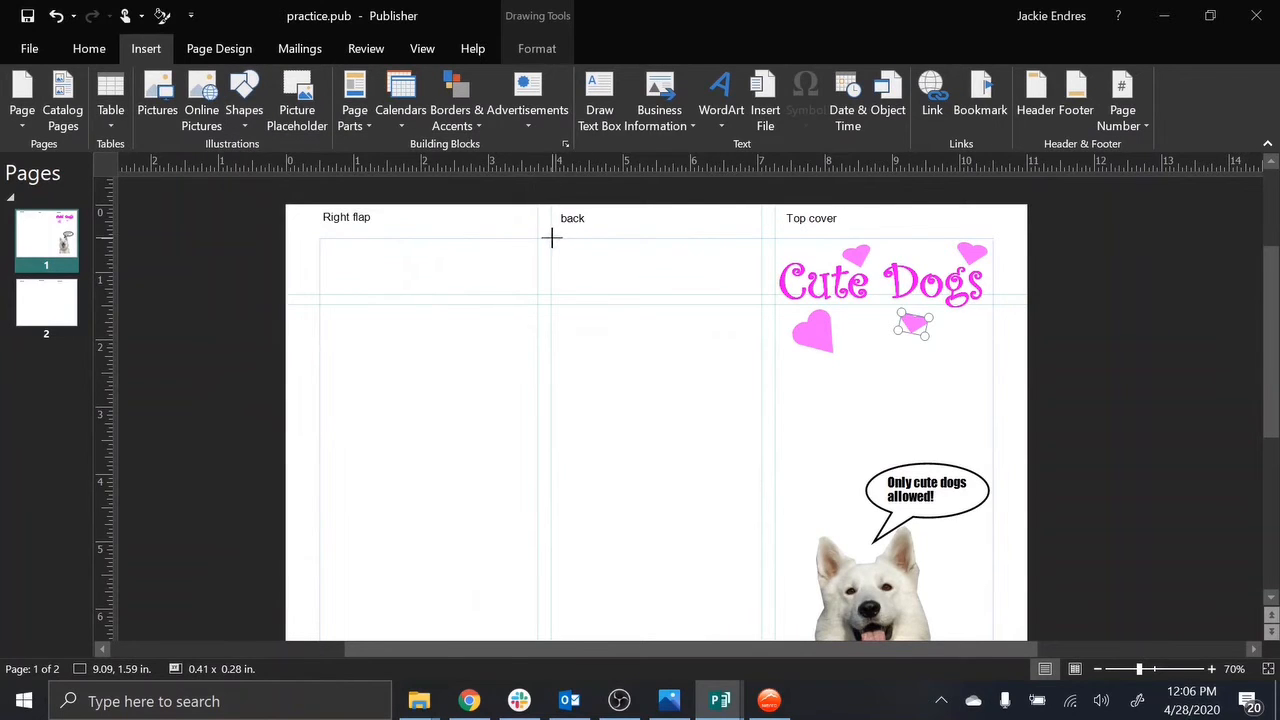
mouse_move(552, 238)
left_mouse_down()
mouse_move(683, 366)
mouse_move(751, 569)
mouse_move(743, 672)
mouse_move(765, 612)
mouse_move(760, 528)
left_mouse_up()
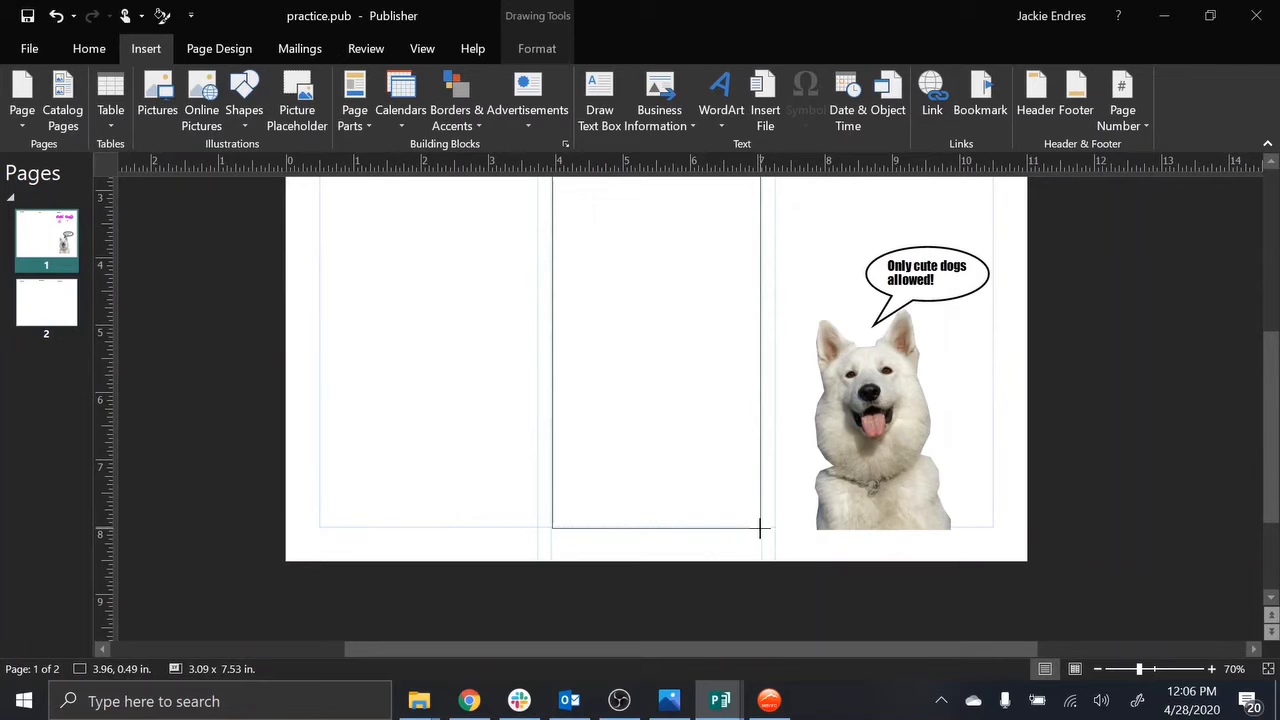
mouse_move(760, 528)
left_mouse_down()
mouse_move(755, 180)
mouse_move(737, 234)
mouse_move(745, 223)
mouse_move(743, 571)
mouse_move(757, 523)
mouse_move(762, 660)
mouse_move(760, 543)
left_mouse_up()
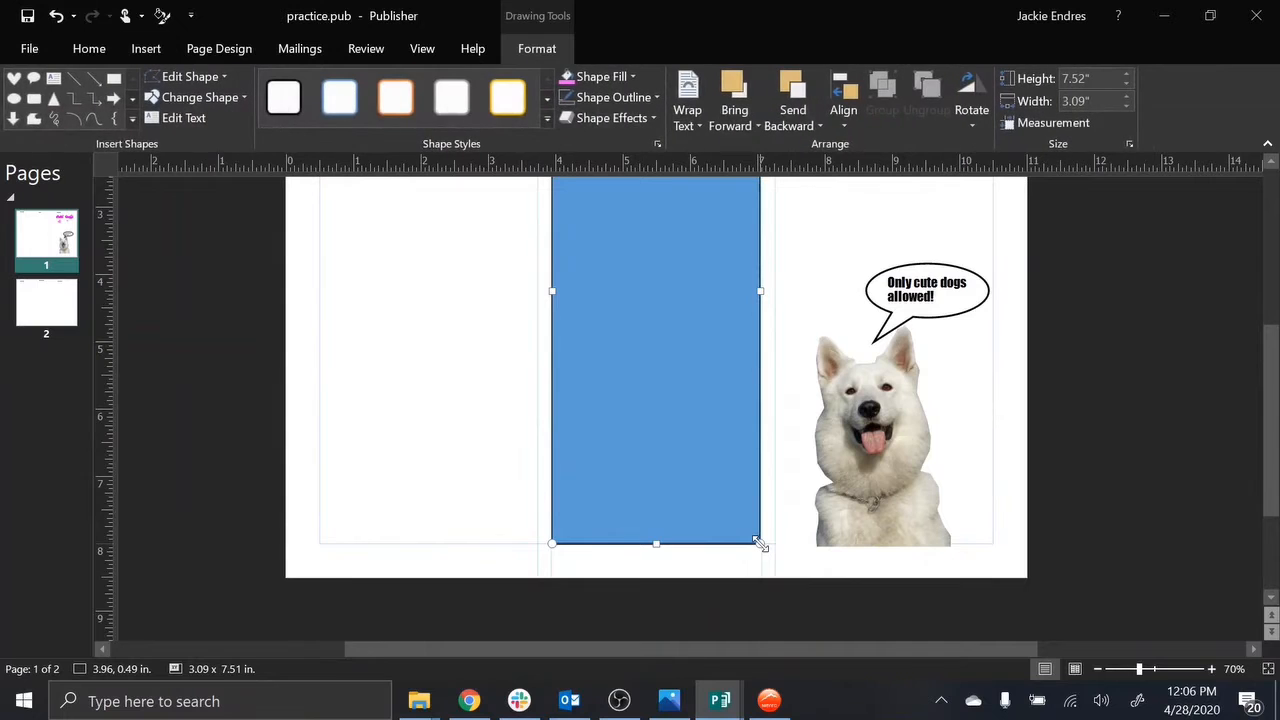
Step: Fill the back panel's rectangle with the title's magenta from the recent colors and remove its outline
left_click_drag(1276, 488, 1268, 400)
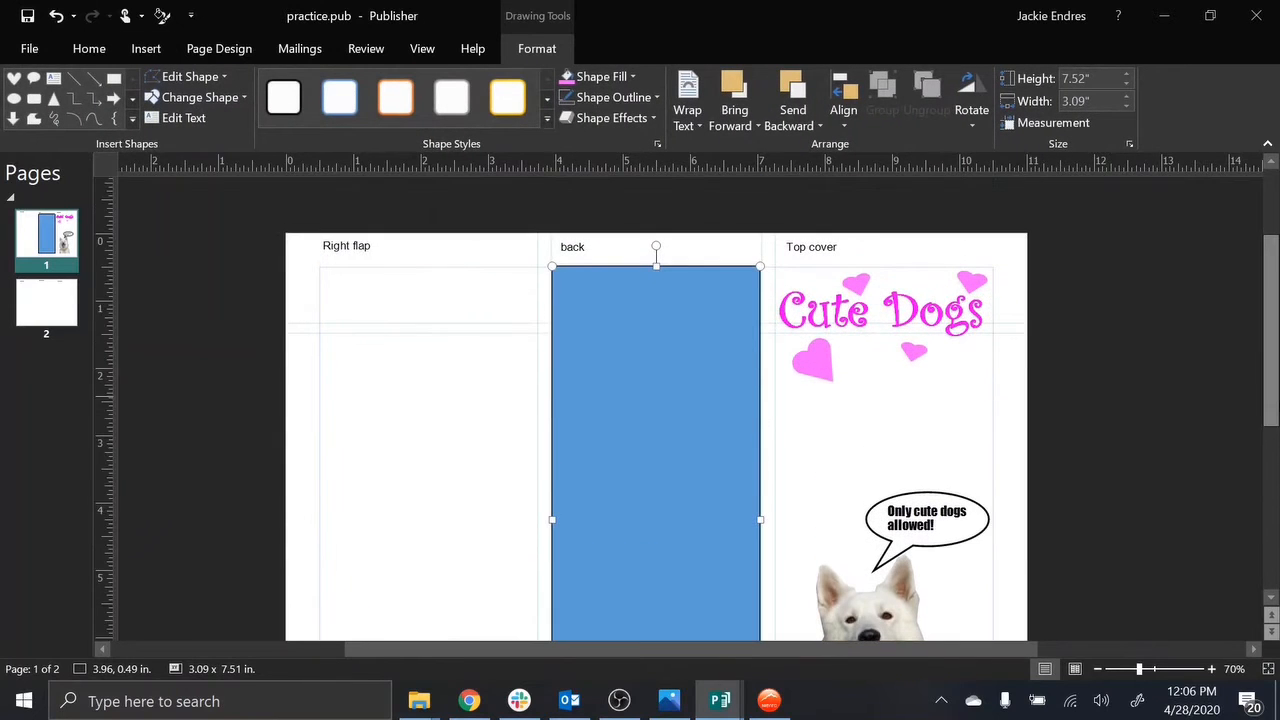
left_click(603, 79)
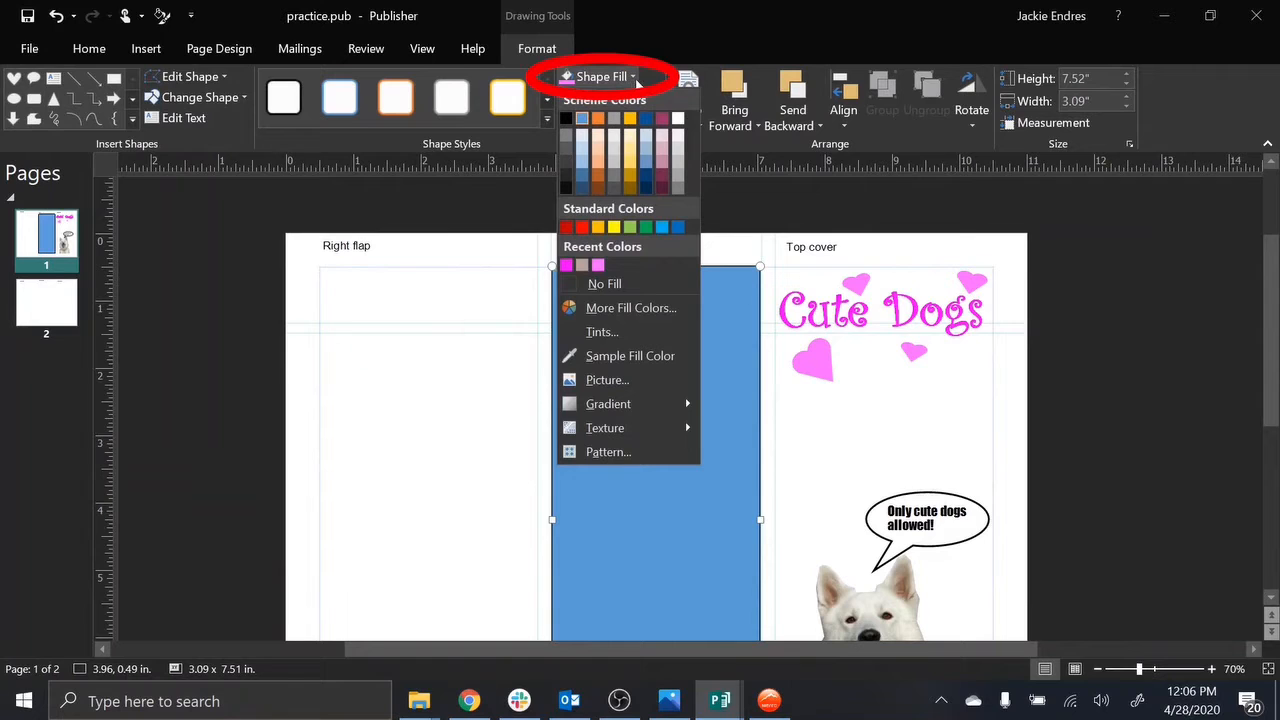
left_click(566, 265)
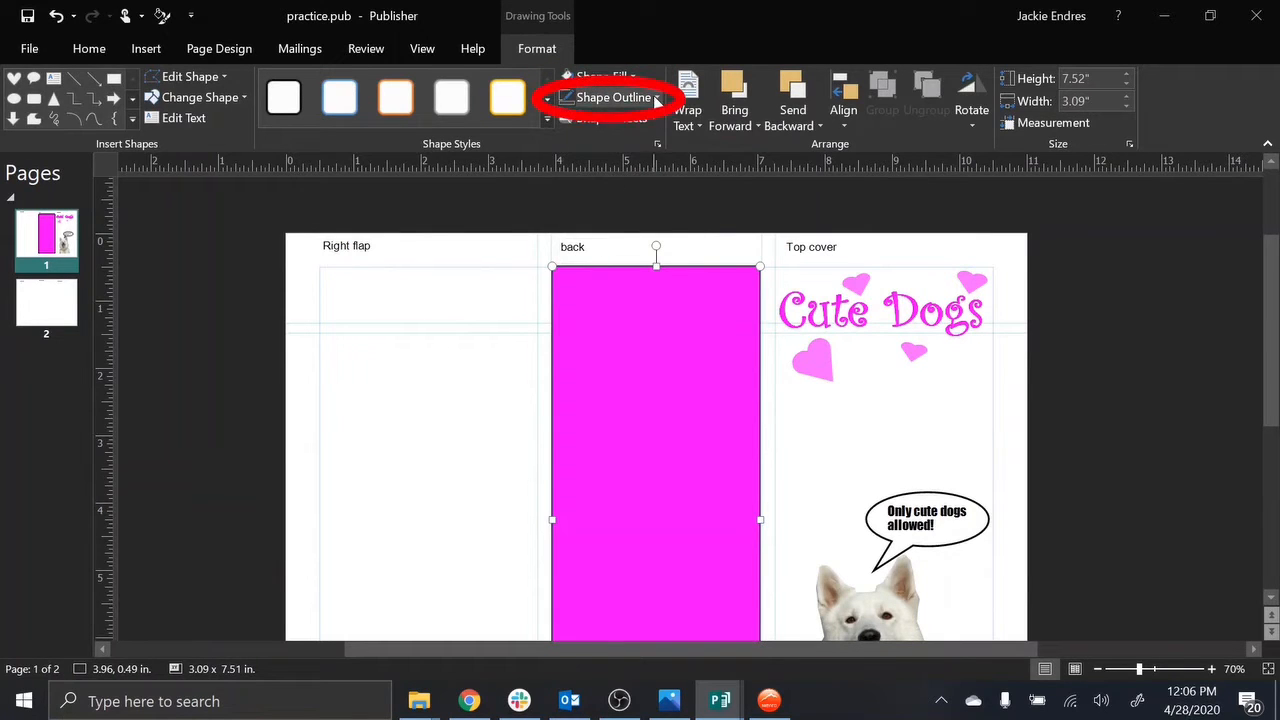
left_click(655, 97)
left_click(567, 310)
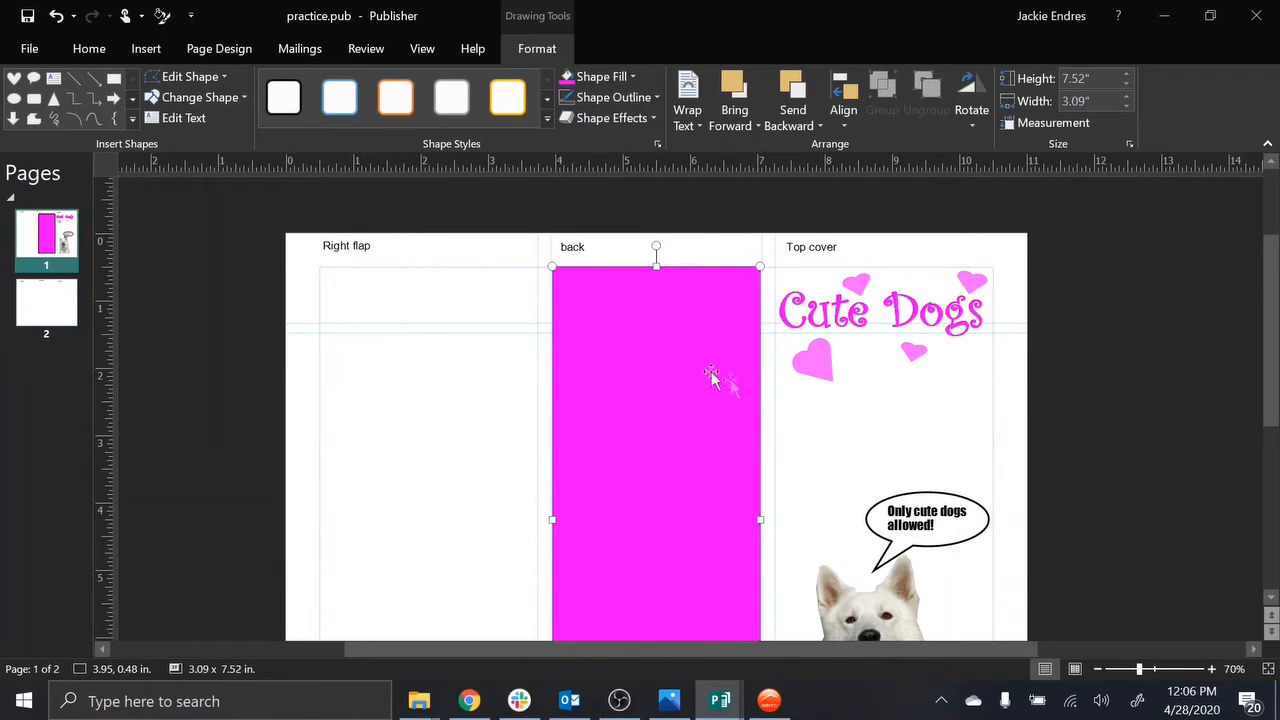
left_click(440, 449)
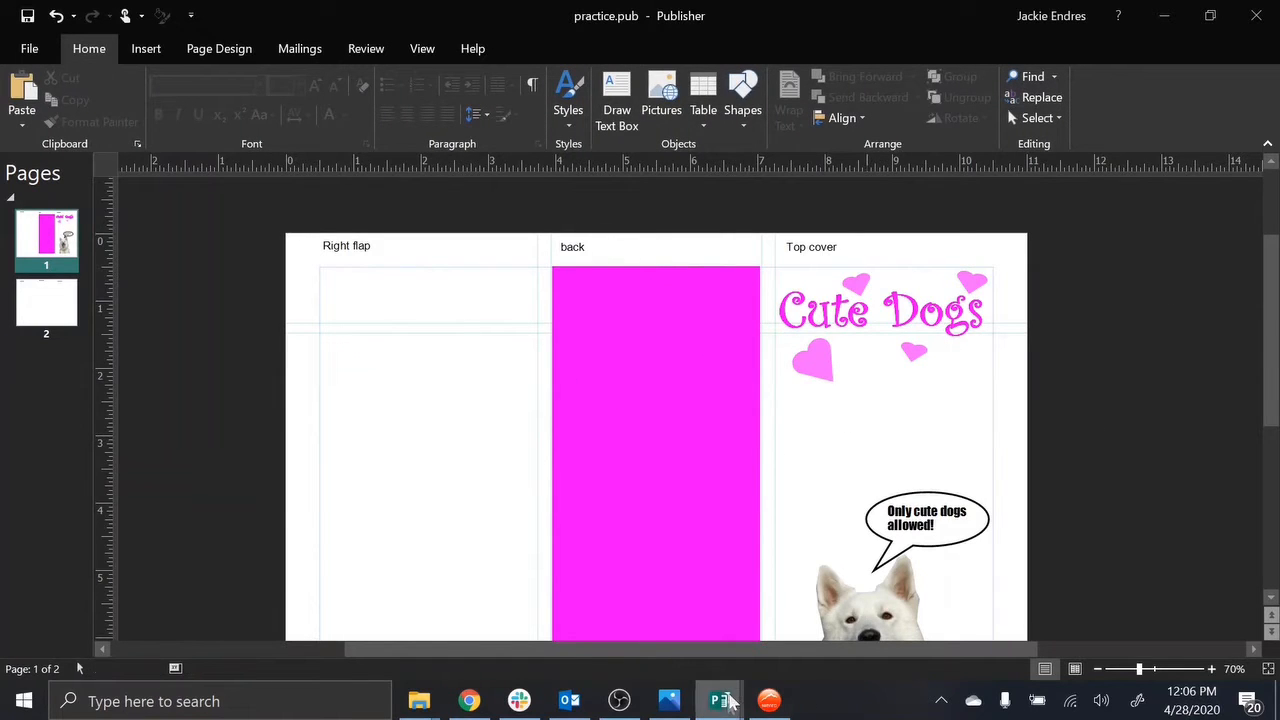
Step: Draw a text box about 2.58 × 3.21 in on the upper magenta panel and enter "This is where I tell you important information."
scroll(396, 186, "down", 1)
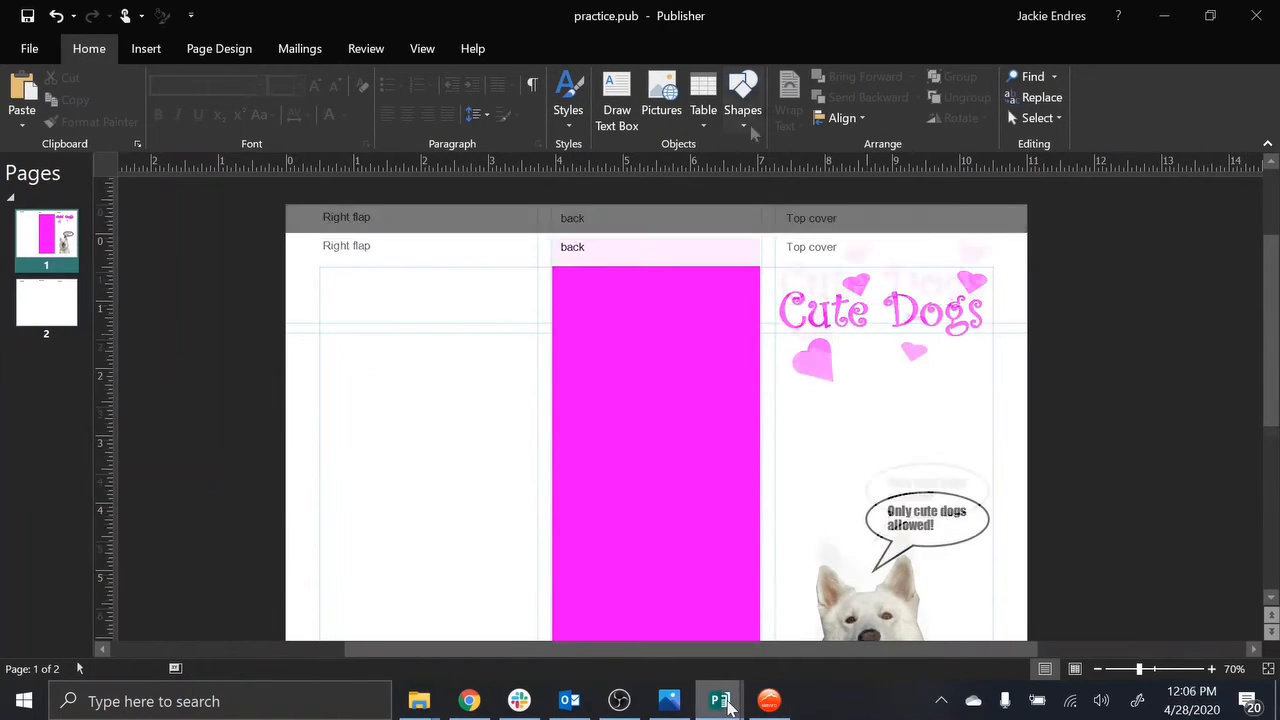
left_click(152, 52)
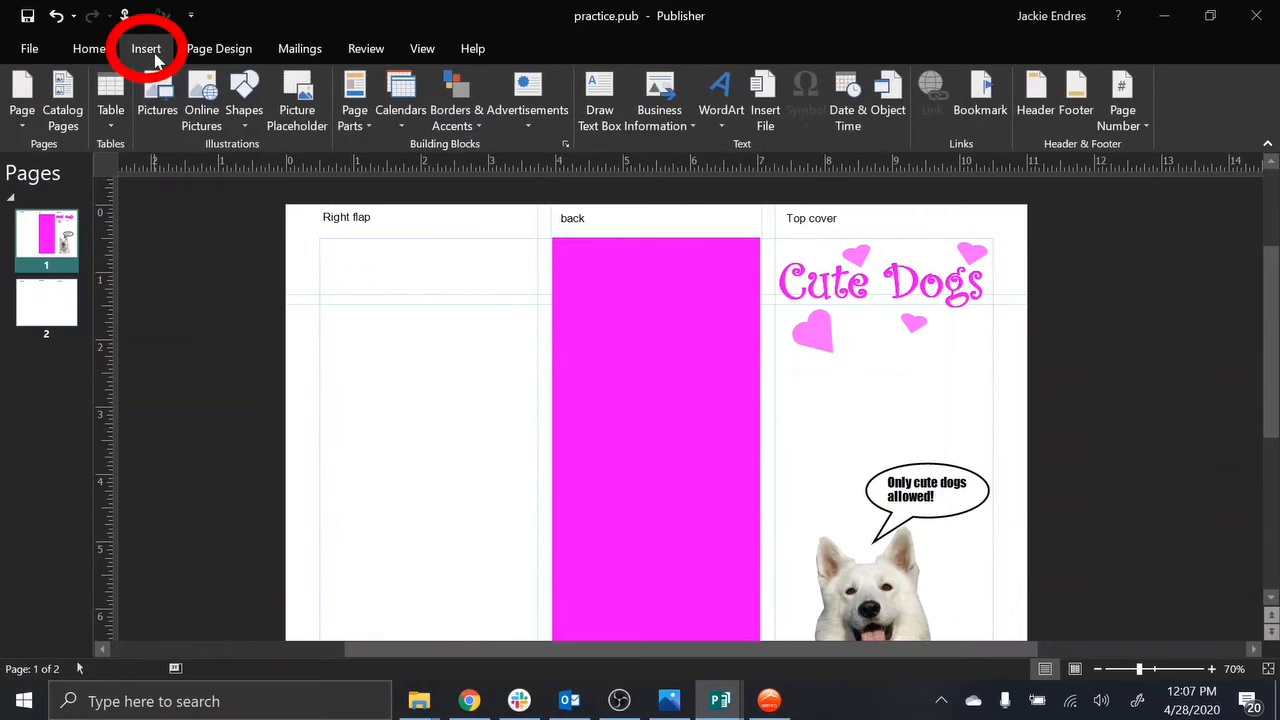
left_click(600, 105)
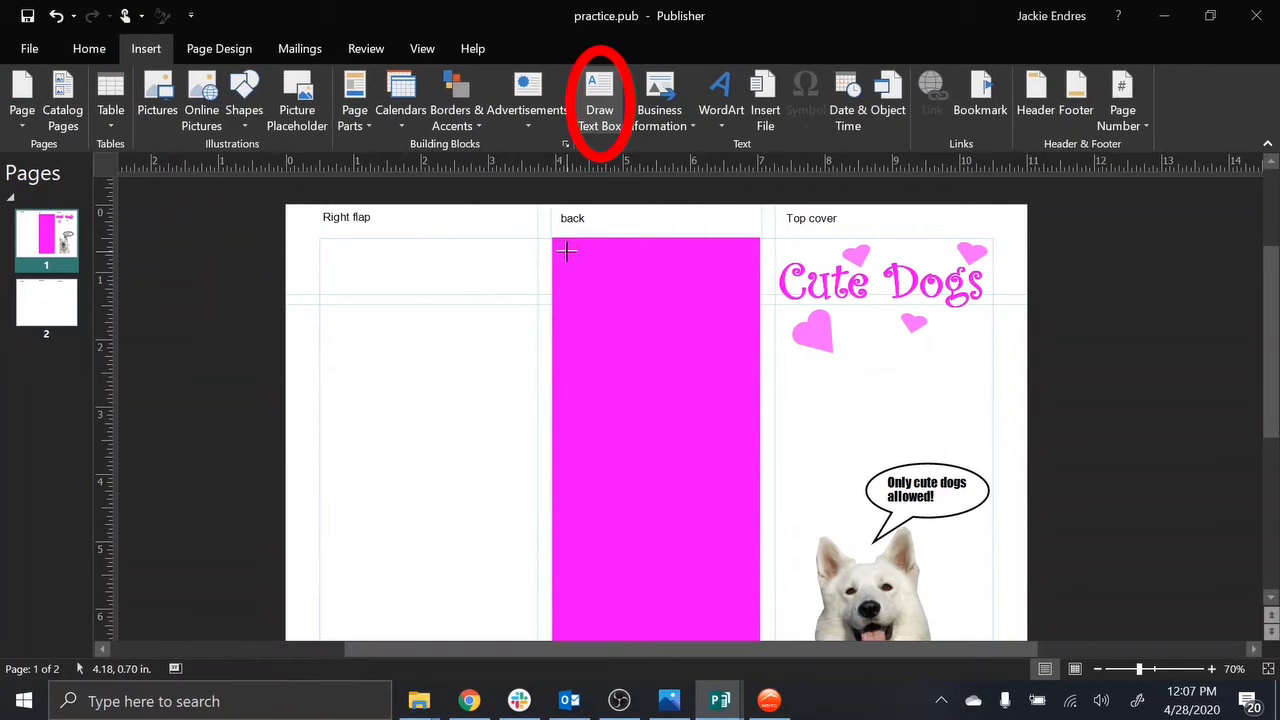
mouse_move(566, 252)
left_mouse_down()
mouse_move(651, 337)
mouse_move(723, 446)
mouse_move(720, 469)
mouse_move(740, 467)
left_mouse_up()
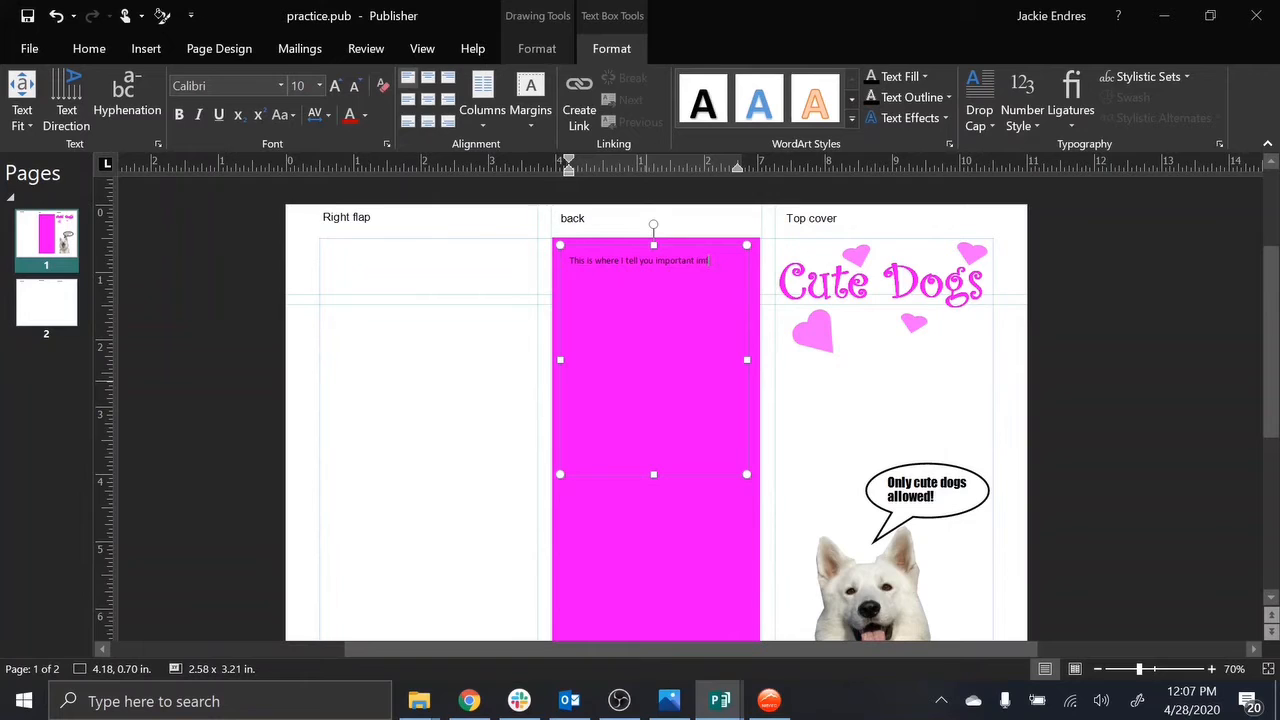
type("tion.")
Step: Correct the misspelled last word of the back panel's text to the suggested spelling "information"
right_click(598, 270)
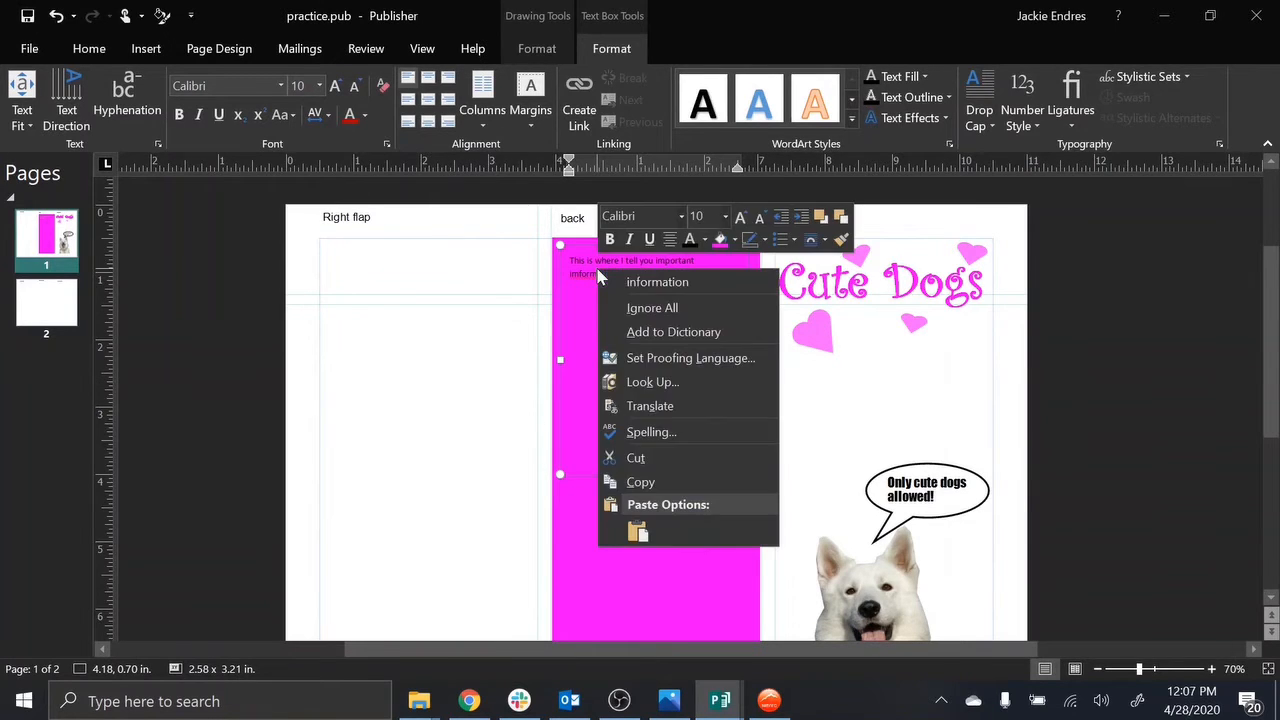
left_click(630, 279)
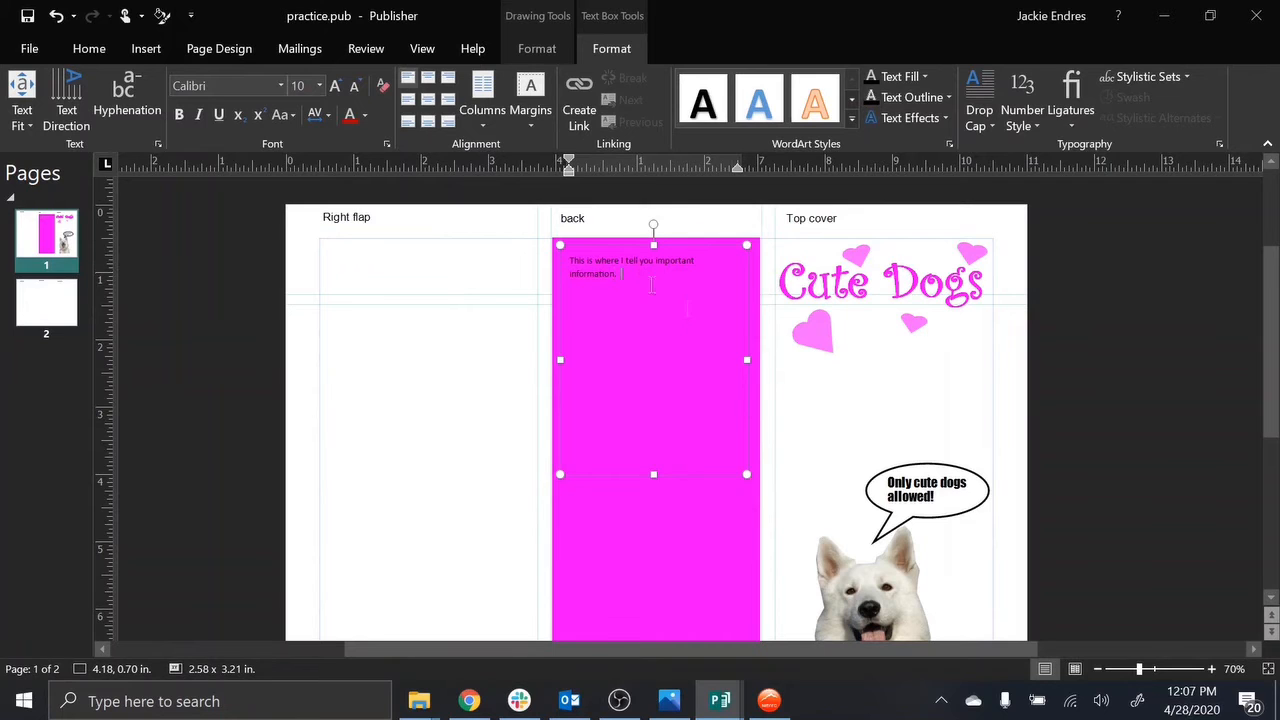
left_click(1077, 404)
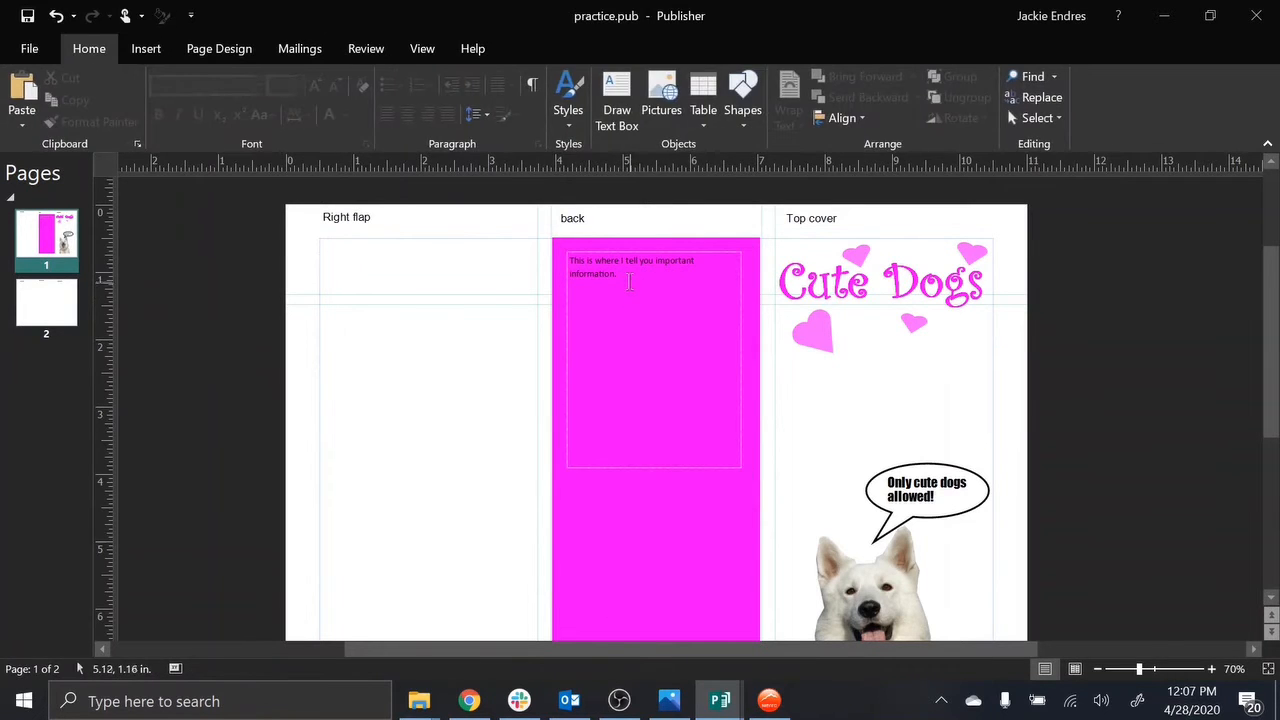
Step: Set the back panel's text to Arial at 14 pt
left_click(630, 282)
left_click_drag(630, 282, 565, 260)
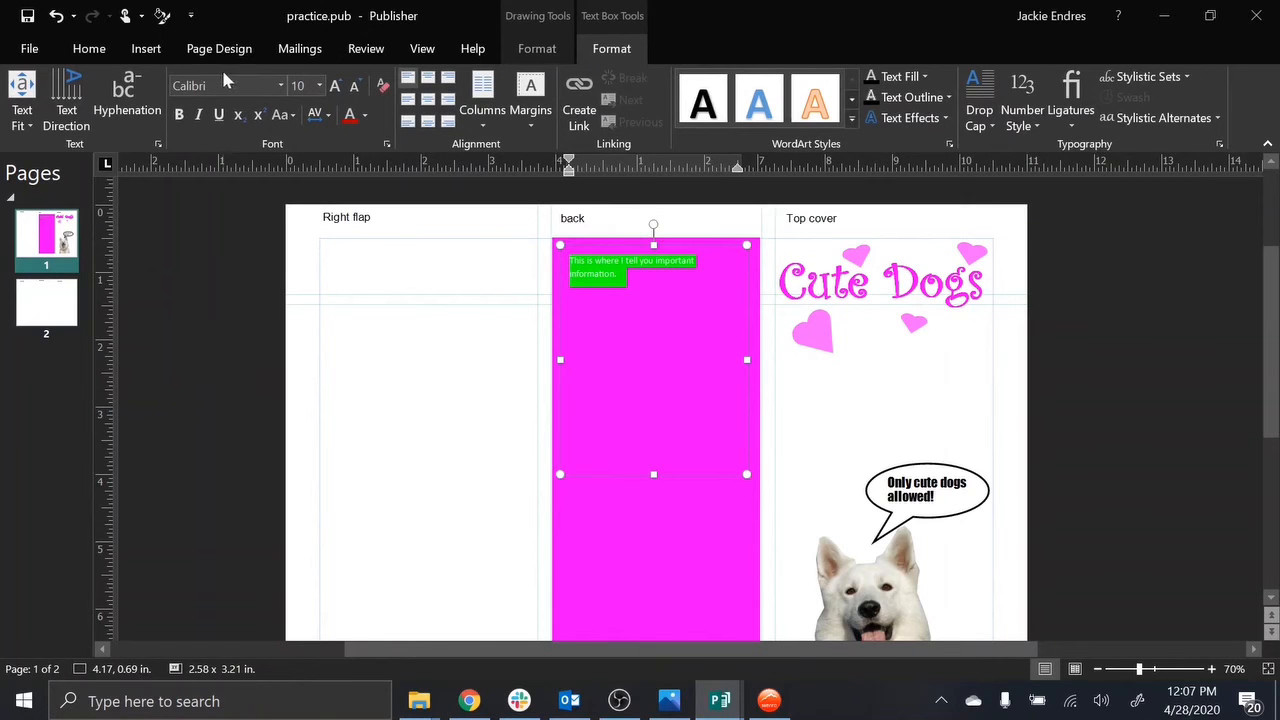
left_click(281, 86)
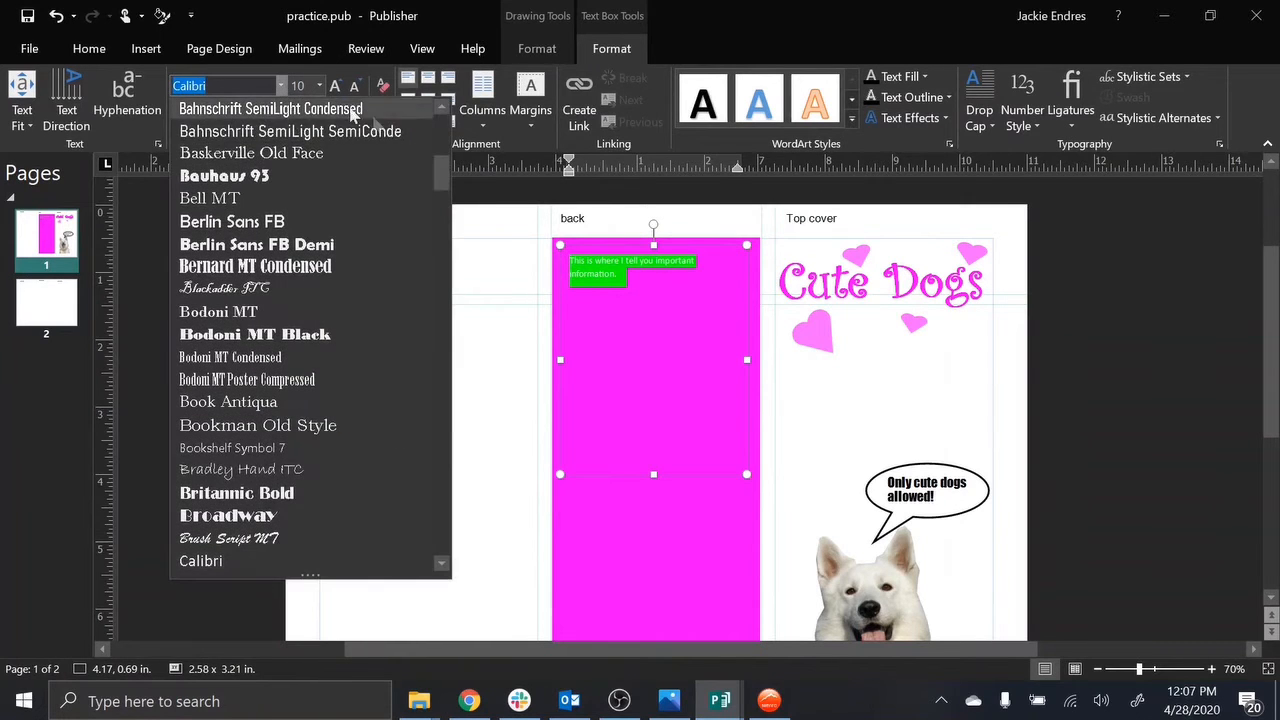
left_click_drag(443, 165, 446, 113)
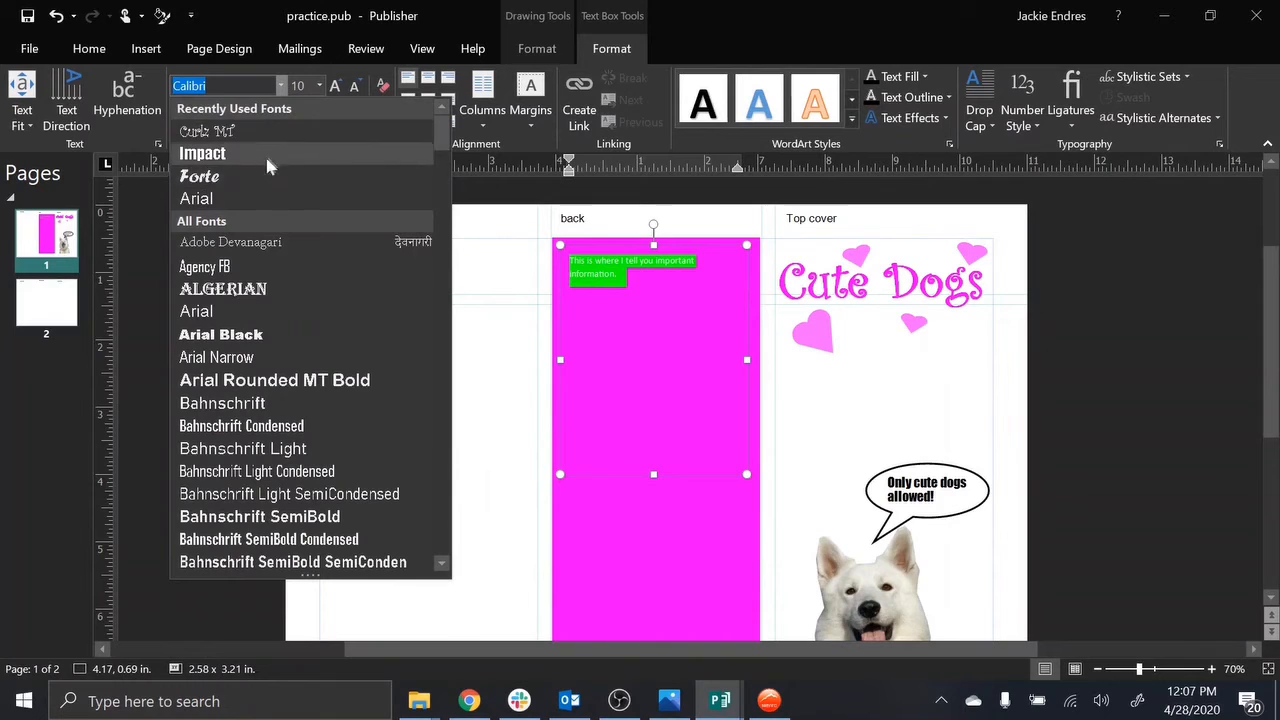
left_click(255, 198)
left_click(335, 86)
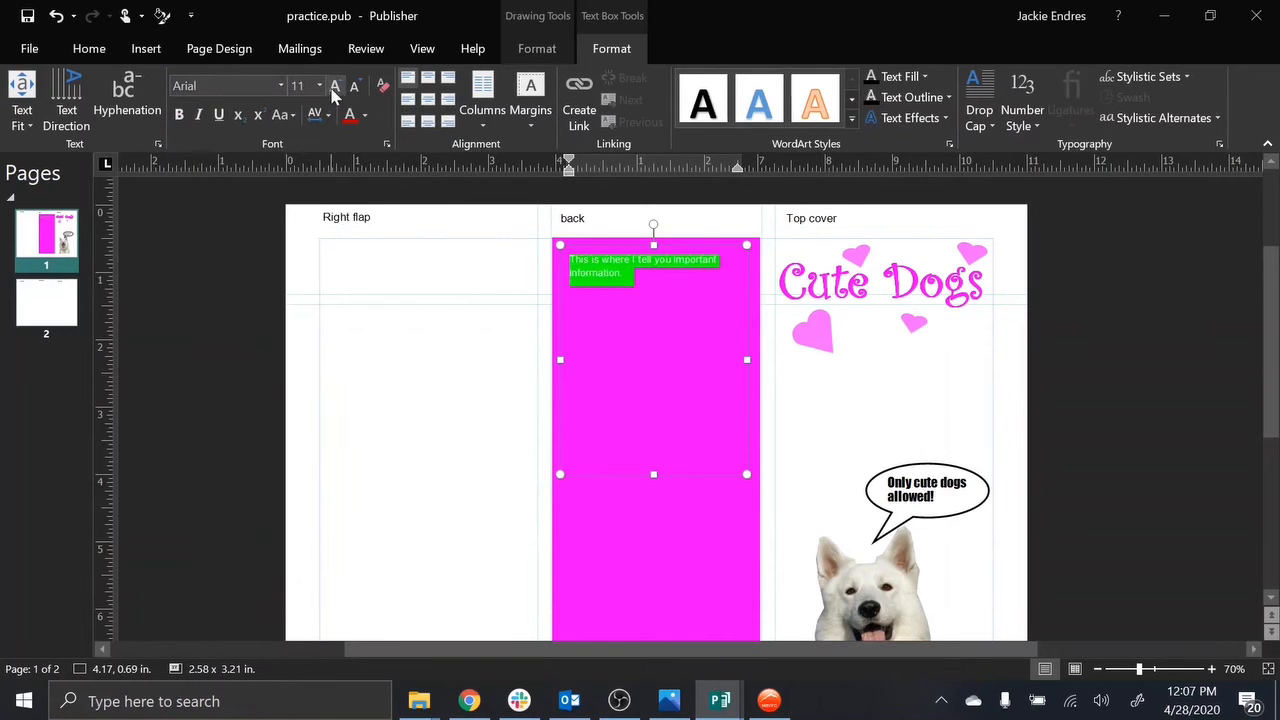
left_click(335, 86)
left_click(335, 86)
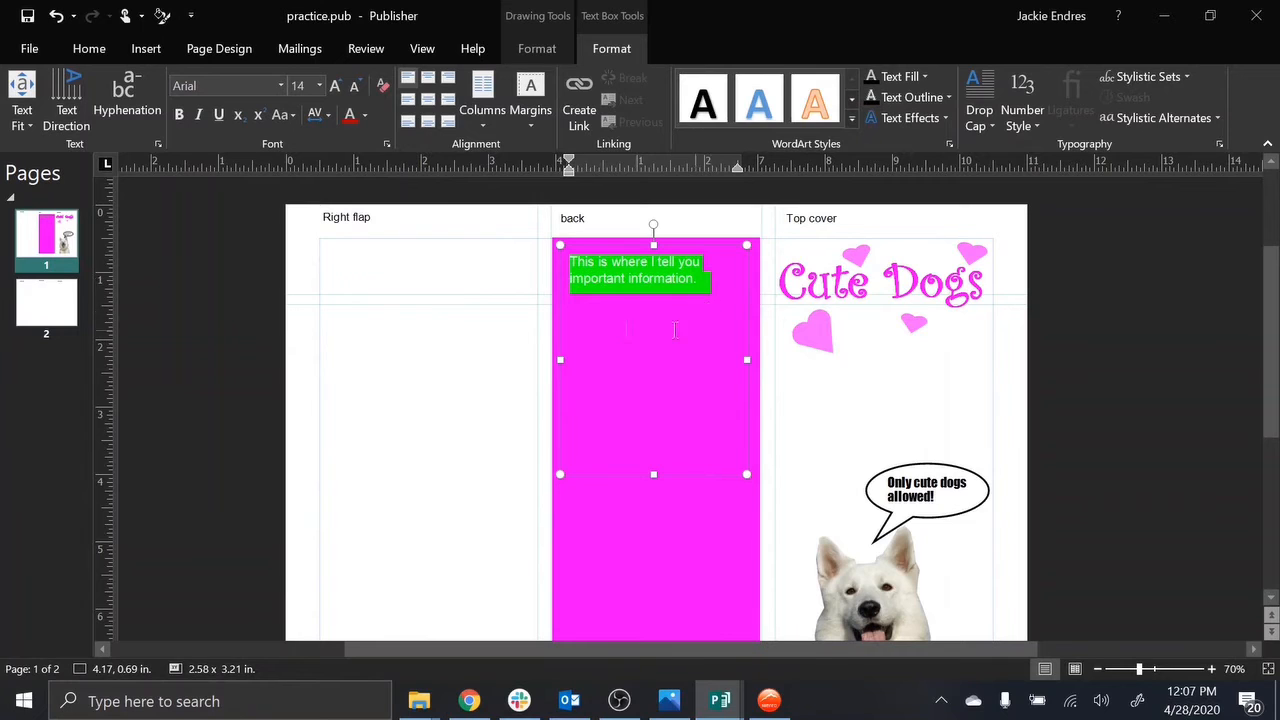
left_click(1071, 347)
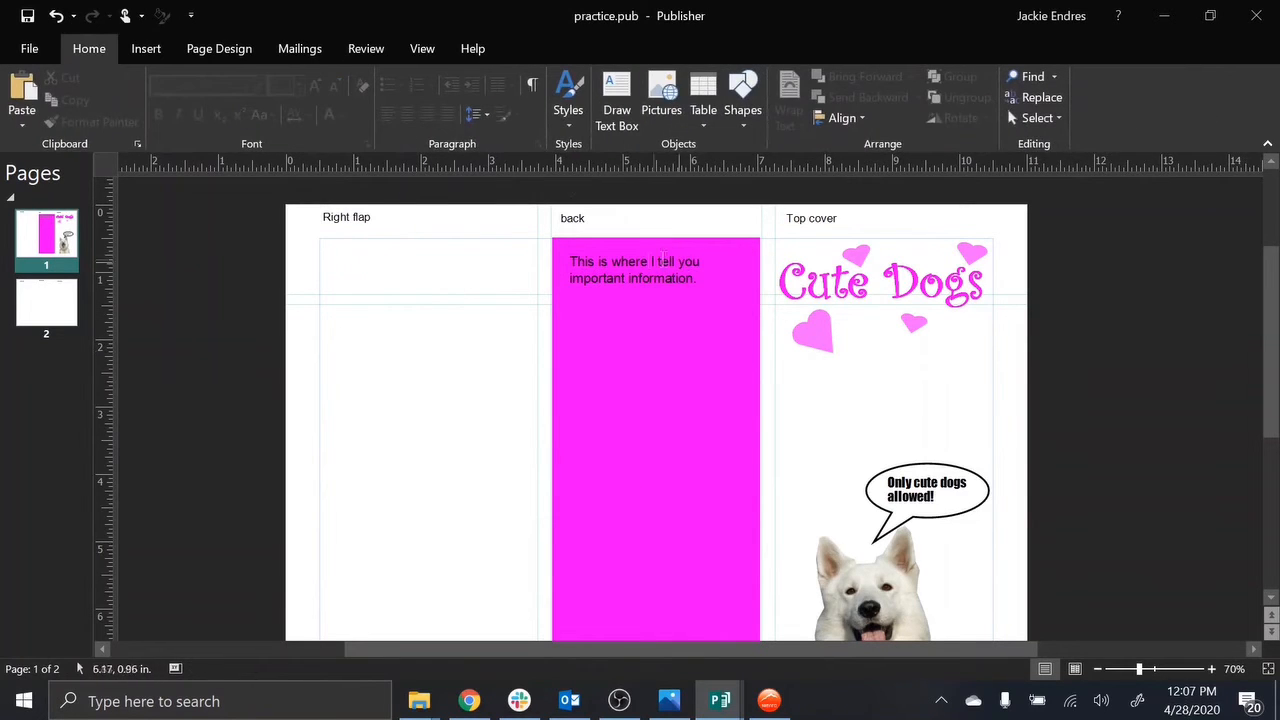
Step: Change the font color of the back panel's text to white
left_click_drag(716, 282, 543, 250)
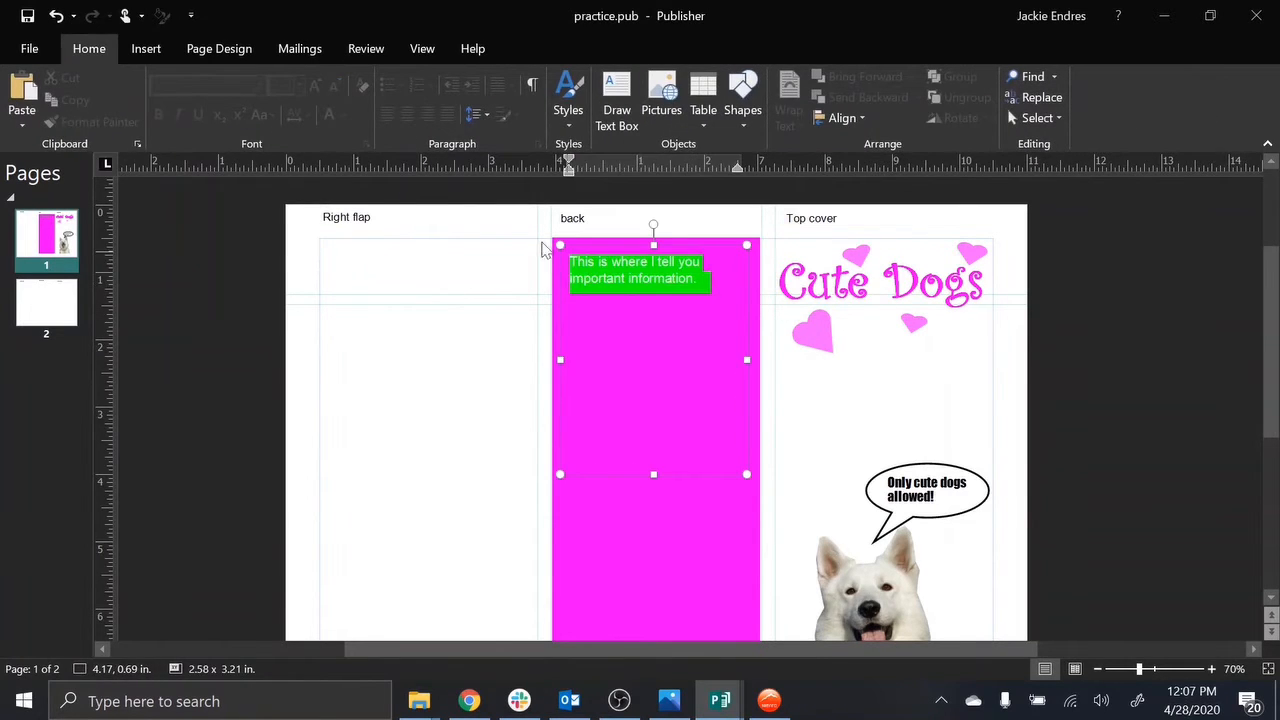
left_click(366, 116)
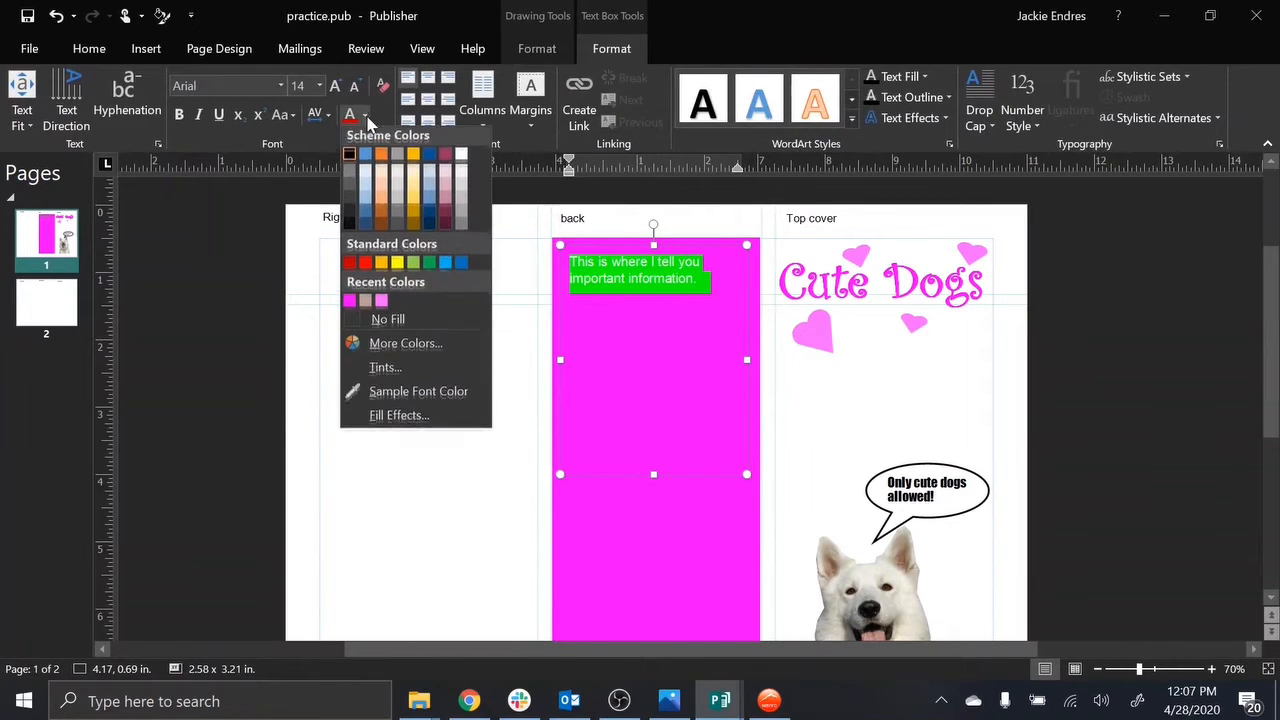
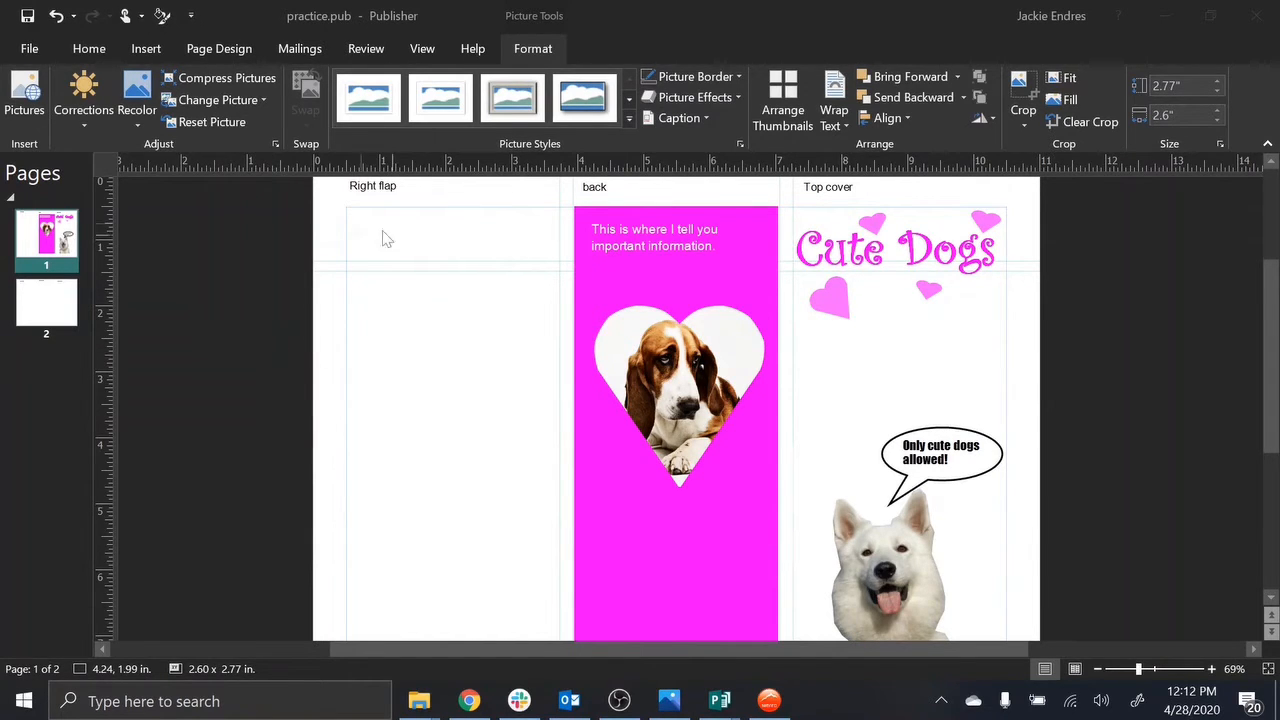
Step: Draw a text box about 3.09 × 3.17 in across the upper part of the right flap
left_click(479, 323)
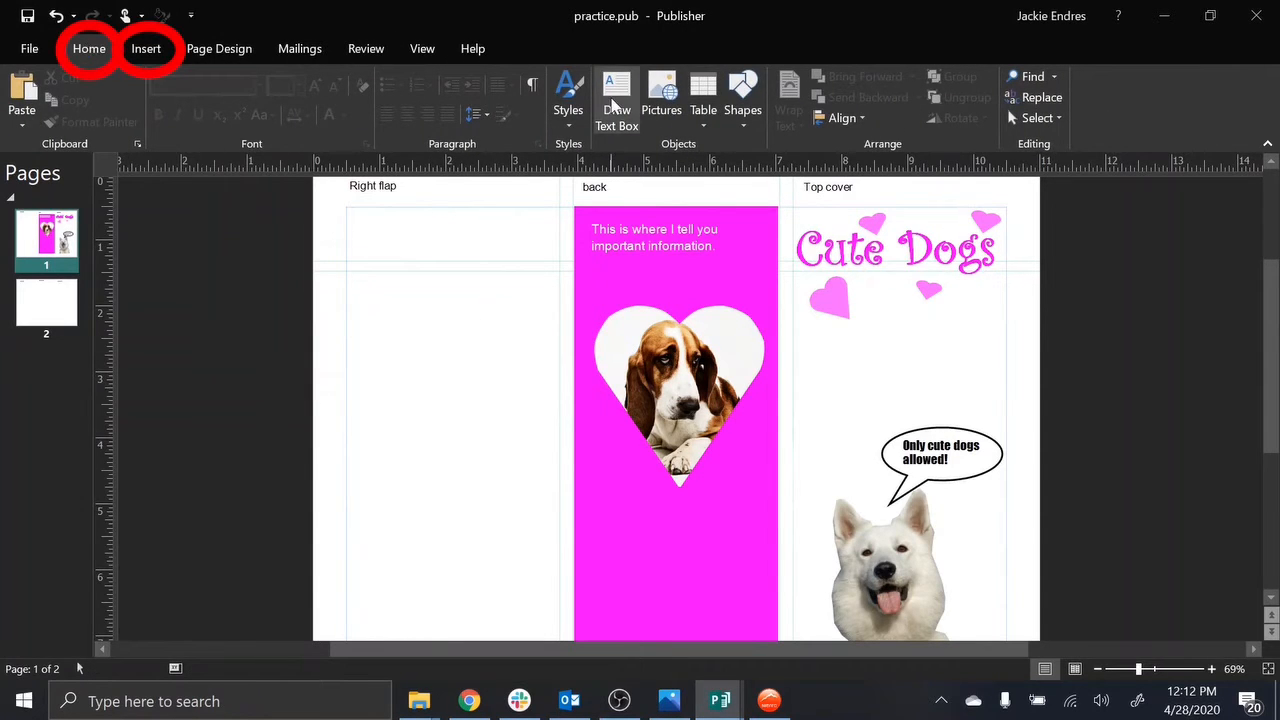
left_click(598, 117)
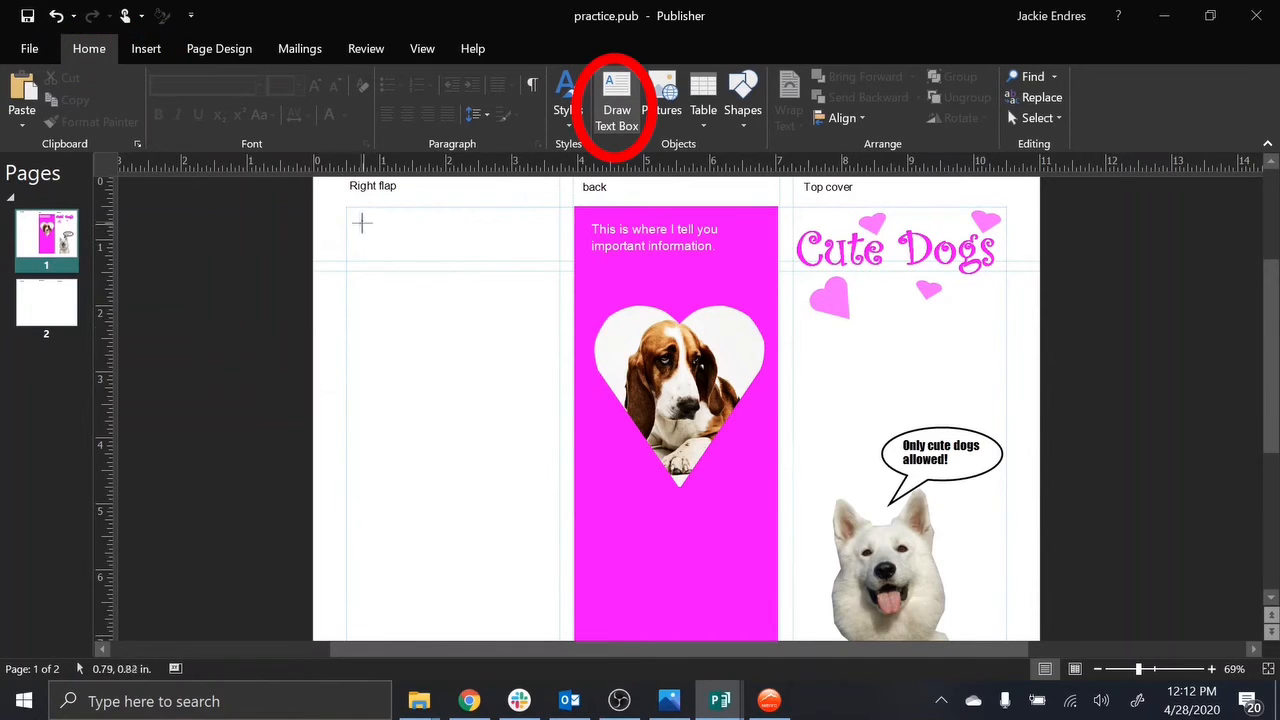
left_click_drag(349, 212, 554, 471)
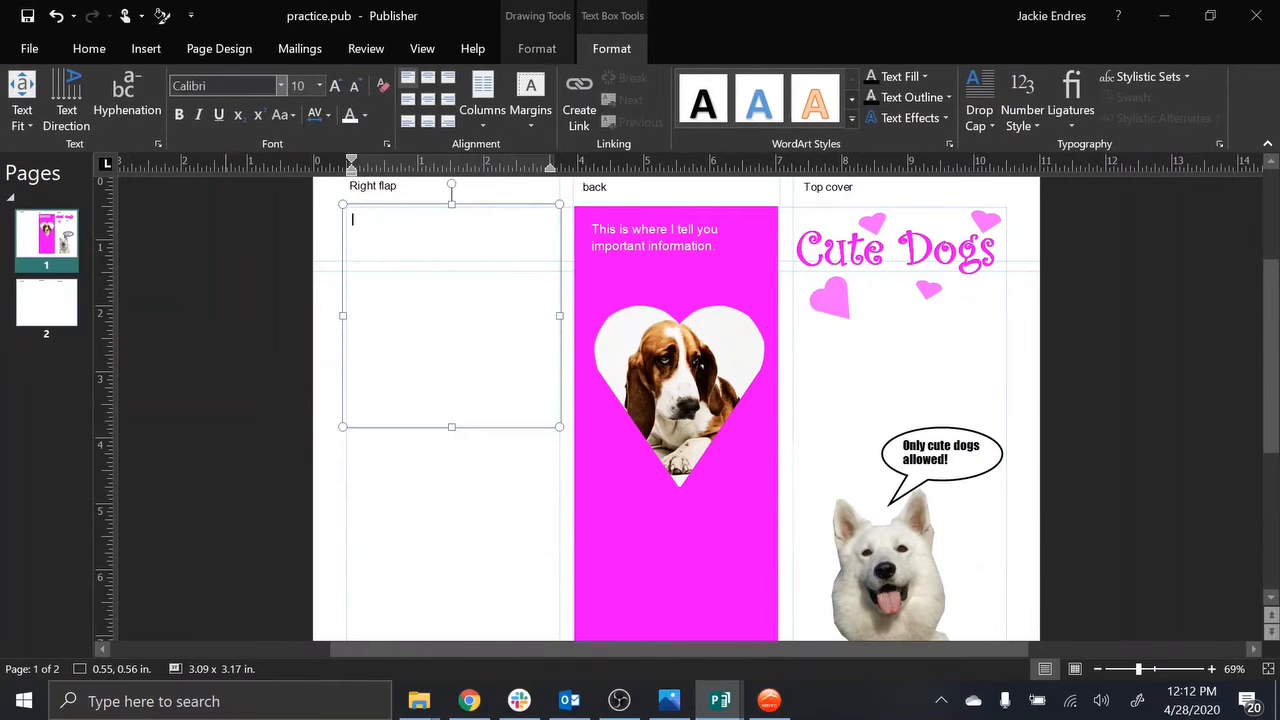
Step: Set the font in the right flap's text box to Arial at 12 pt
left_click(195, 85)
left_click(281, 86)
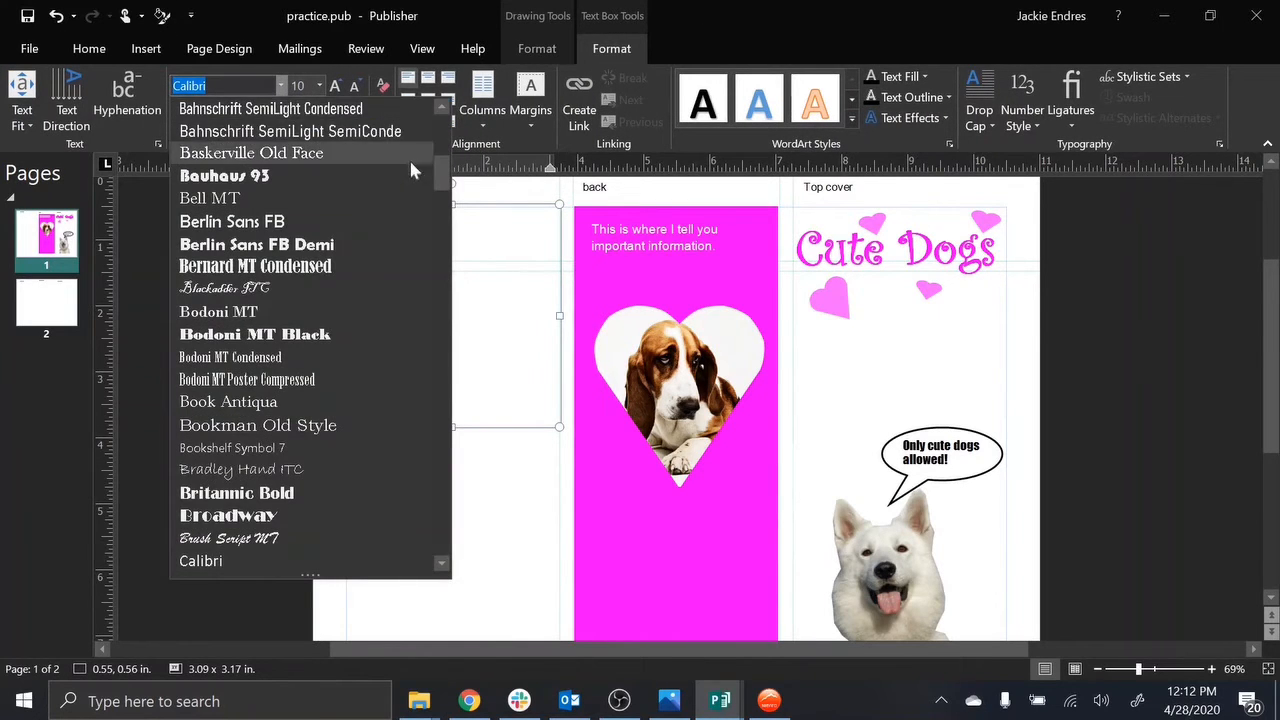
scroll(400, 150, "up", 6)
left_click(302, 124)
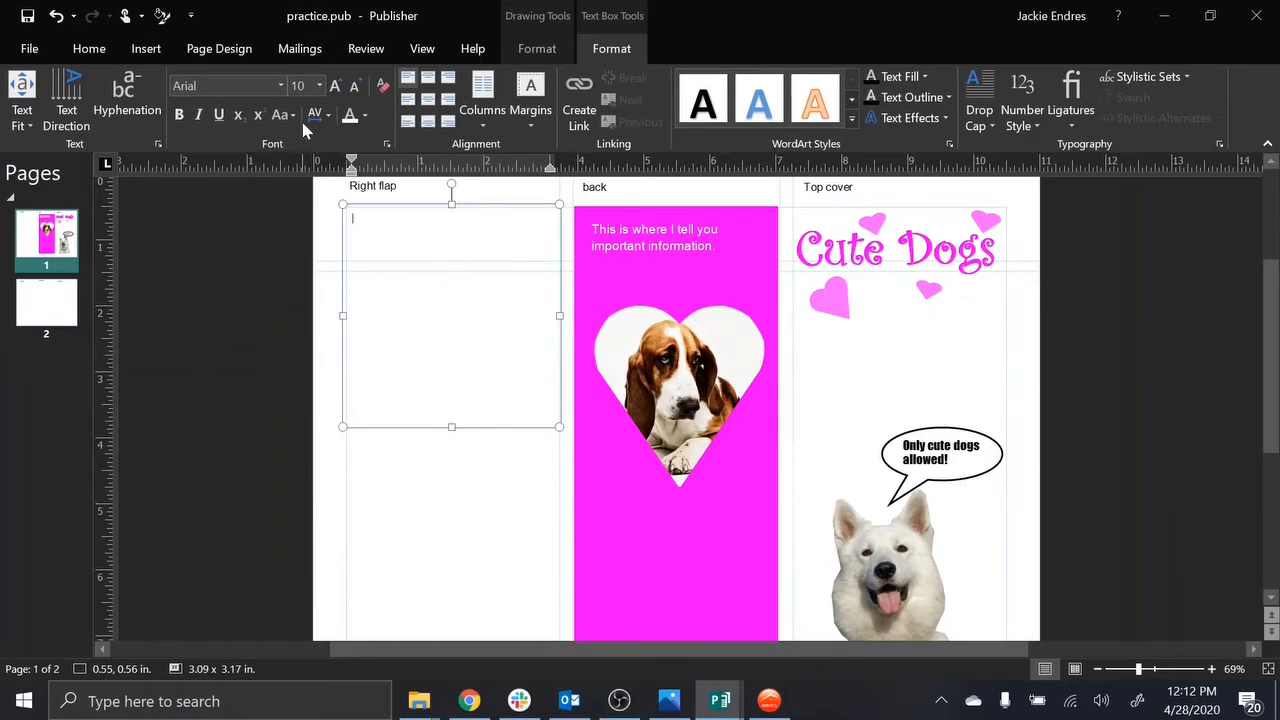
left_click(336, 86)
left_click(336, 86)
Step: Enter "What are a dogs best features?" in the right flap's text box, followed by the lines "Toe beans", "Woofs", "Tails" and "Ears"
type("What are a dogs best ffeatures?")
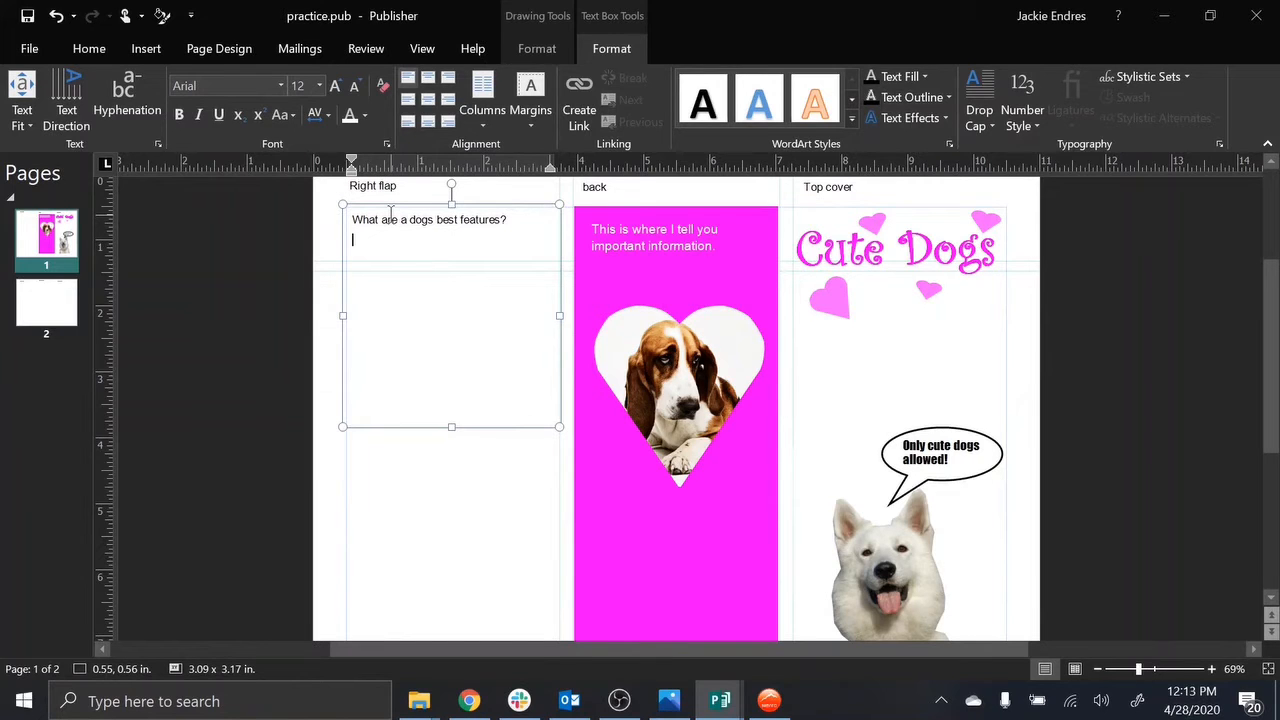
type("toe beans")
key("Return")
type("Woofs")
key("Return")
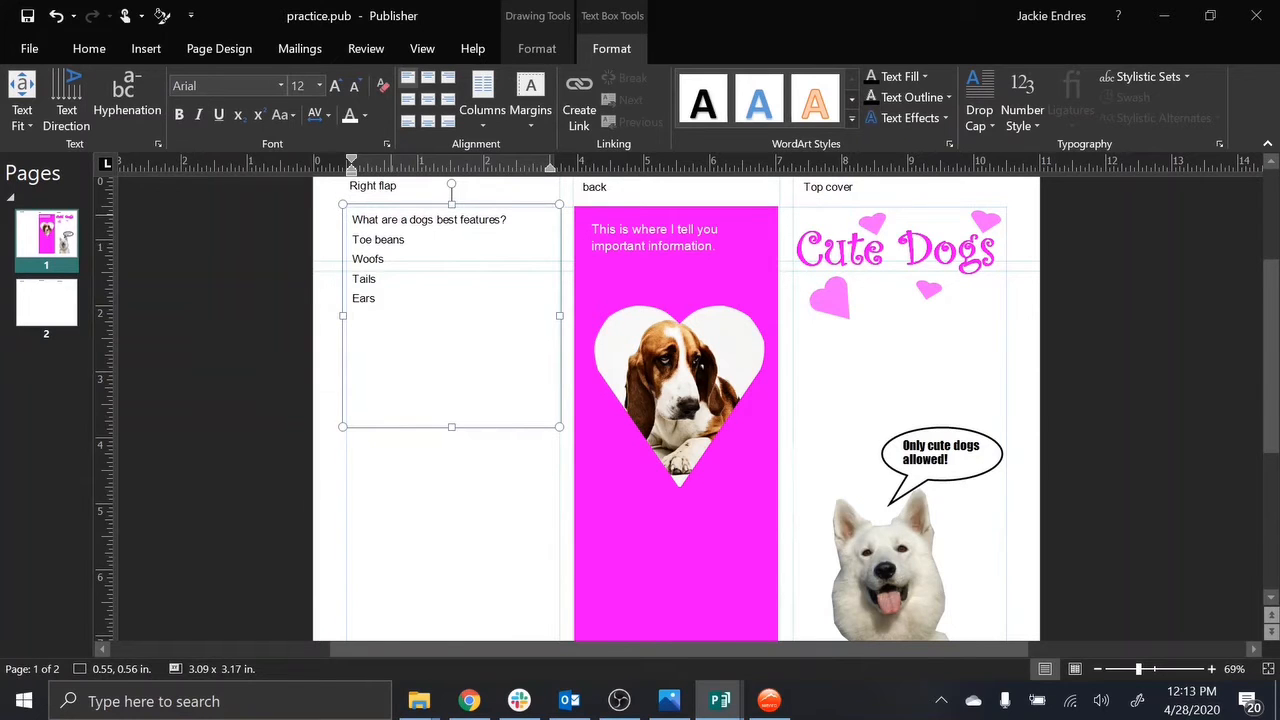
key("Return")
Step: Format the four lines from "Toe beans" to "Ears" as a bulleted list with arrow bullets
left_click_drag(365, 318, 354, 238)
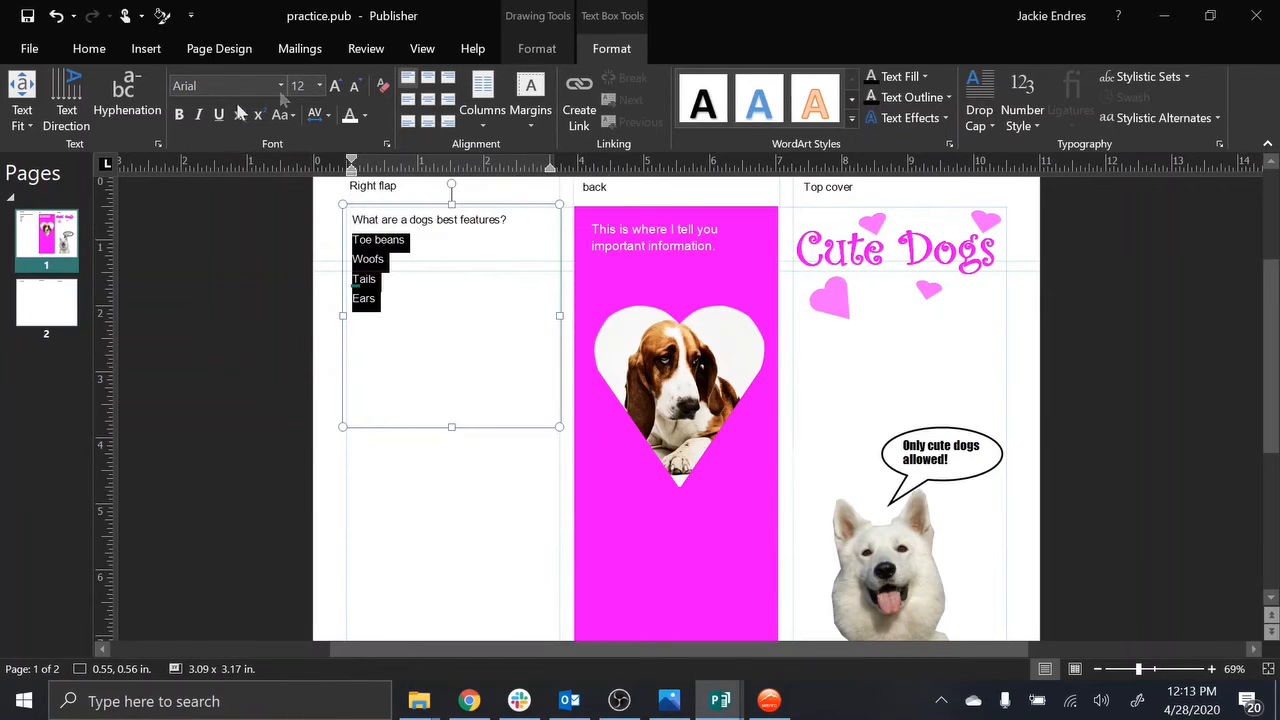
left_click(107, 52)
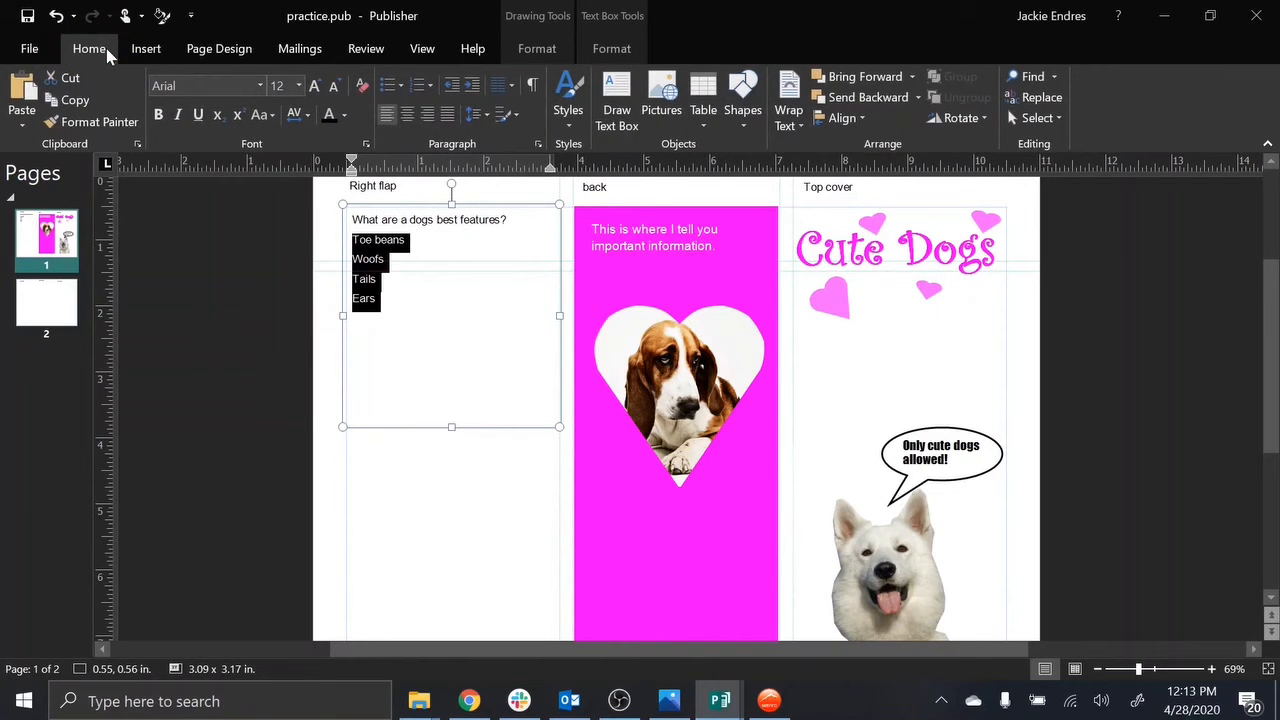
left_click(401, 87)
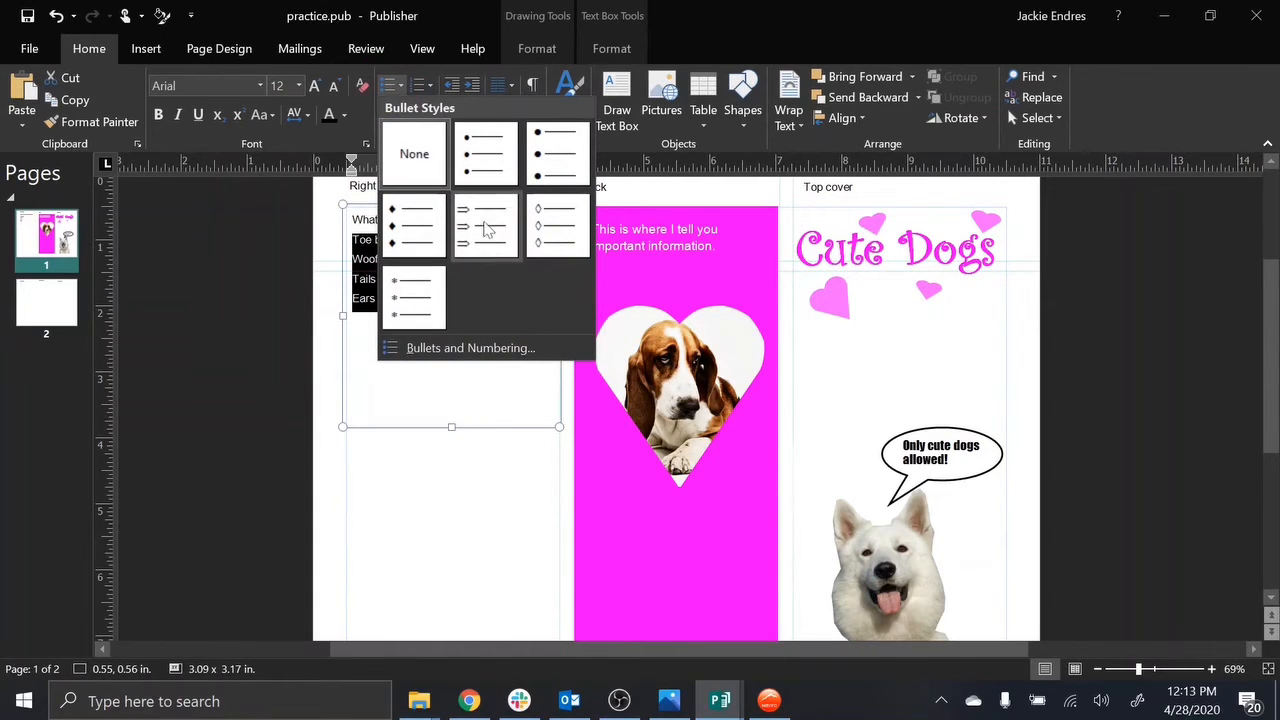
left_click(486, 229)
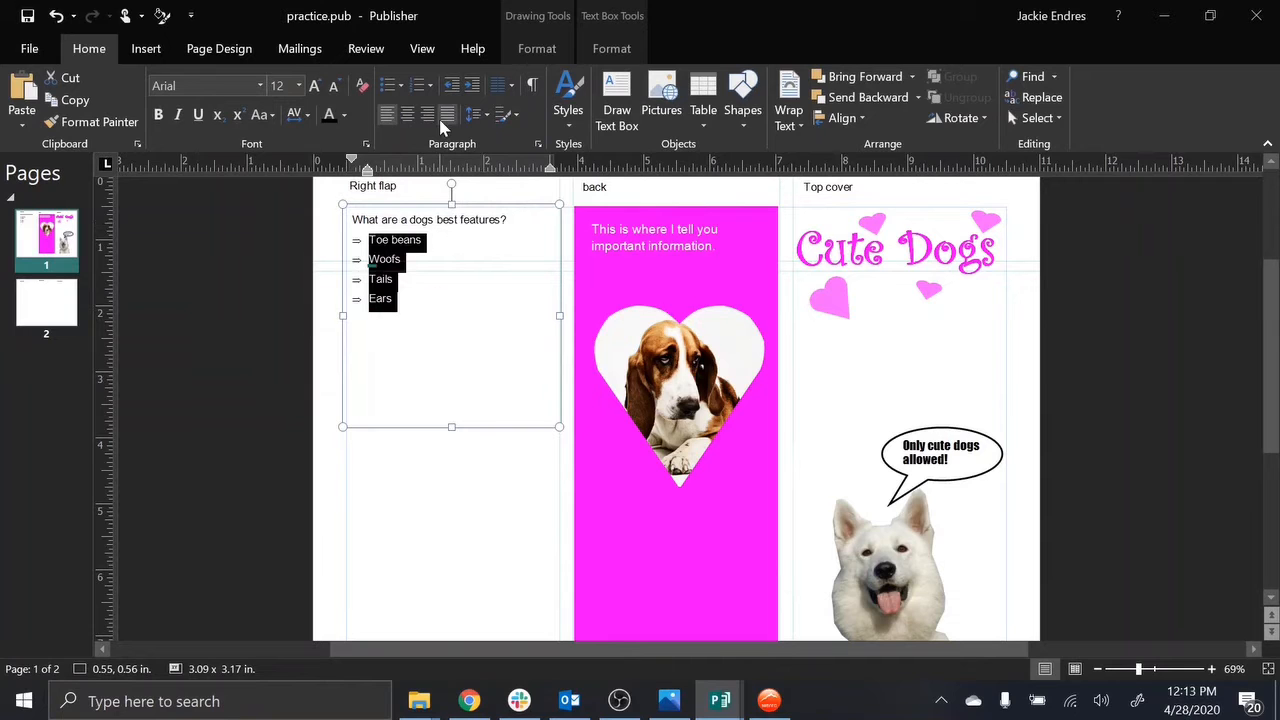
Step: Try the small round bullet style and the star-shaped bullet style on the four list lines
left_click(405, 90)
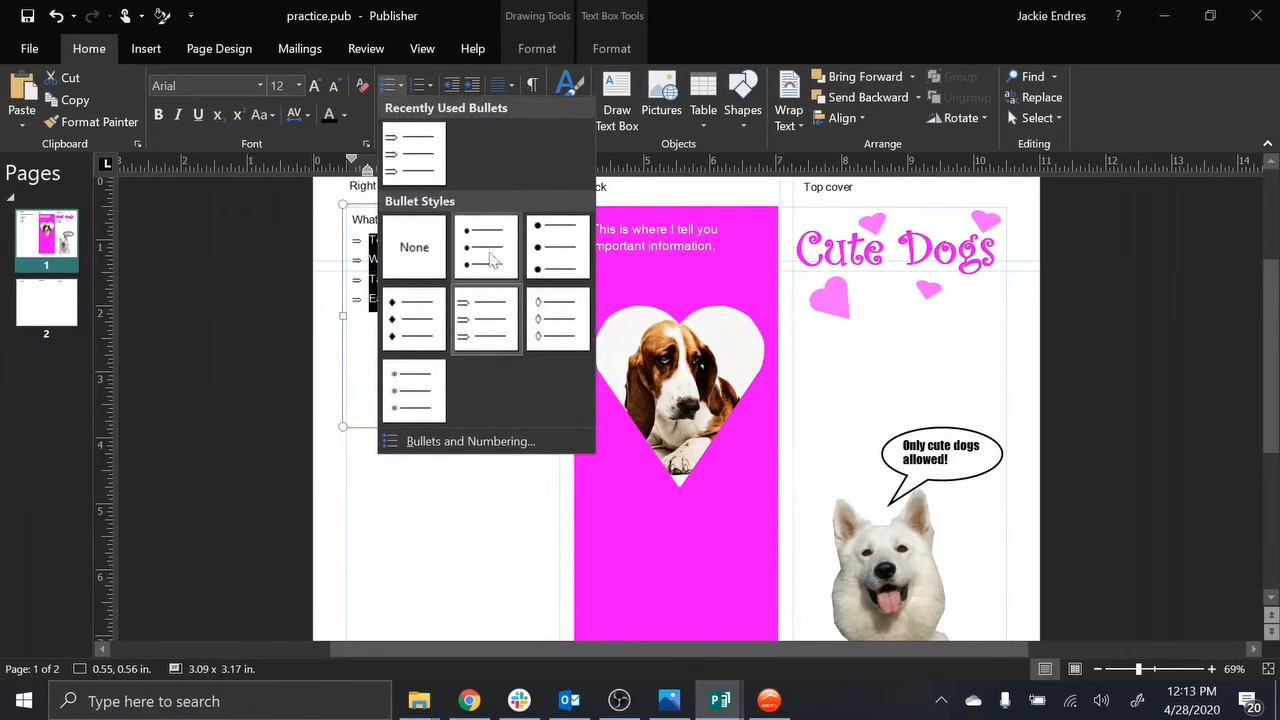
left_click(494, 257)
left_click(401, 90)
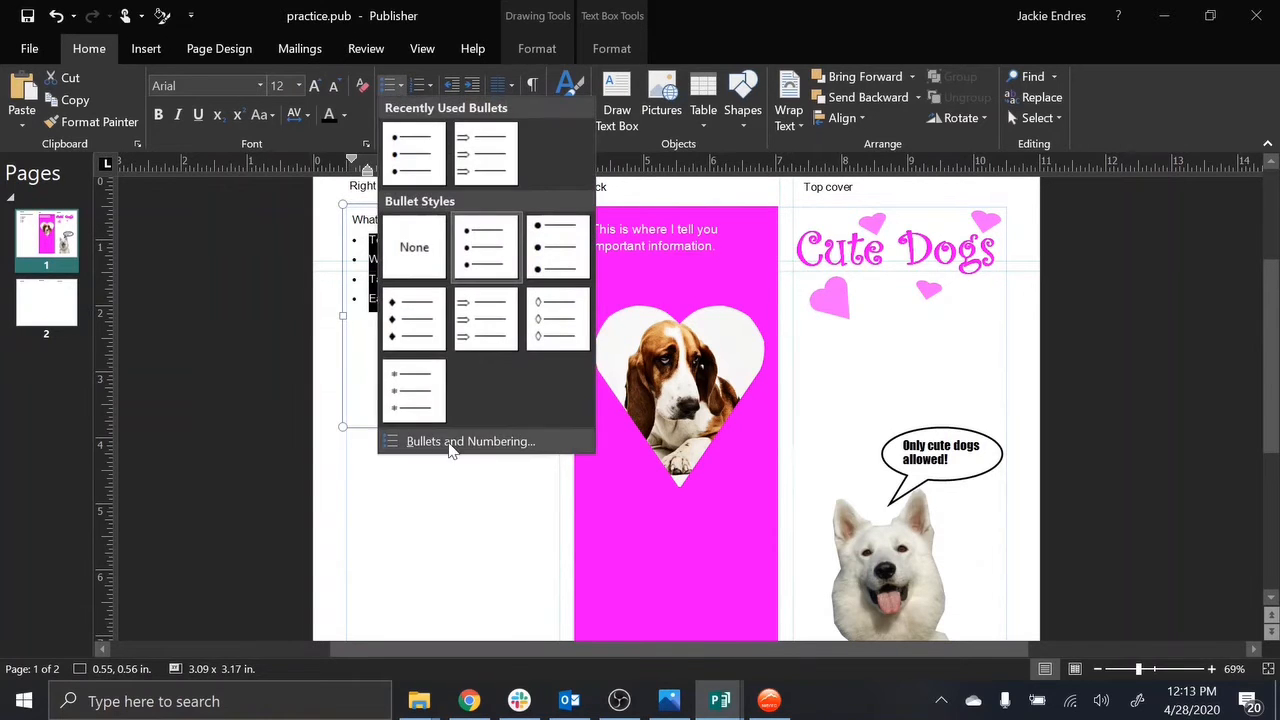
left_click(428, 404)
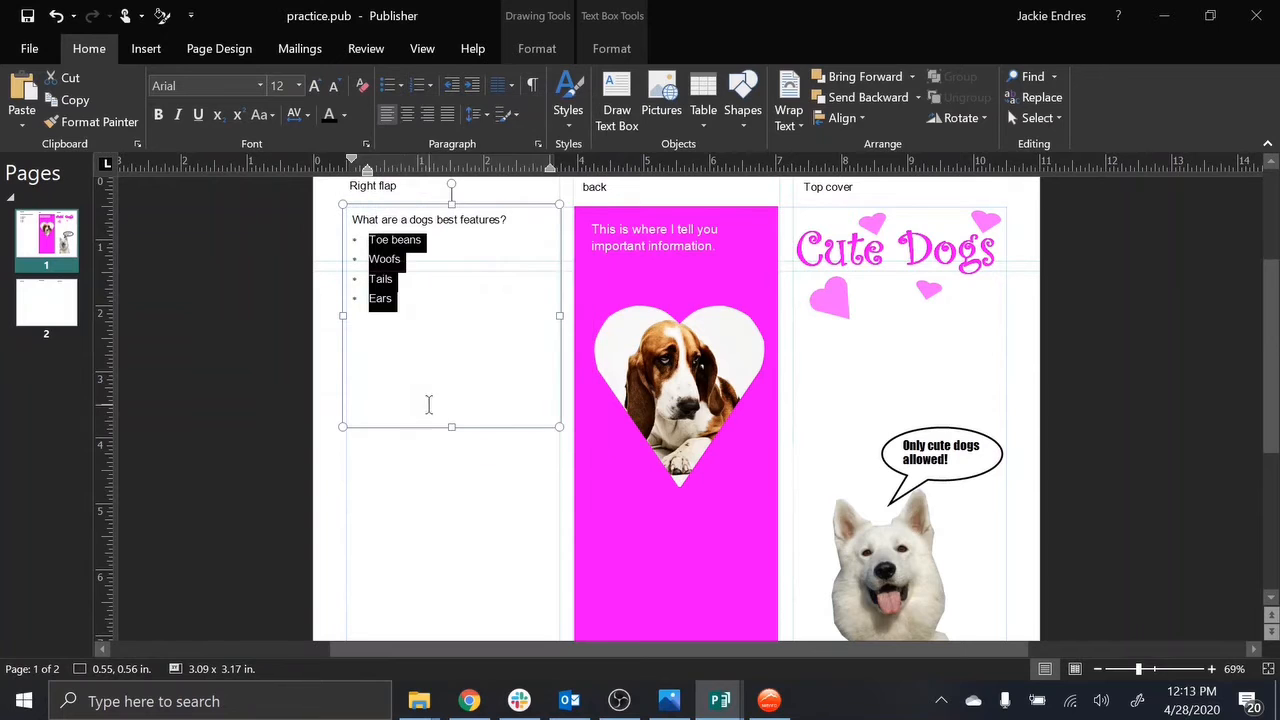
Step: Switch the four list lines back to arrow bullets and deselect the text box
left_click(400, 86)
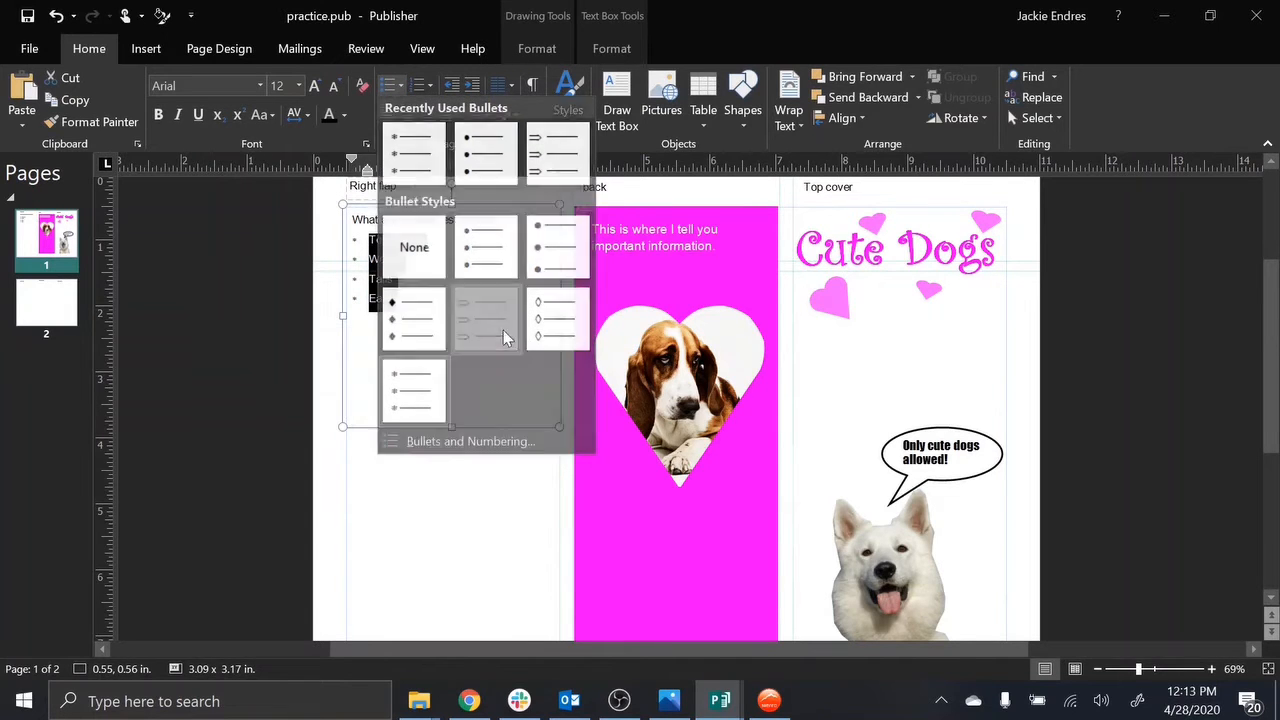
left_click(505, 333)
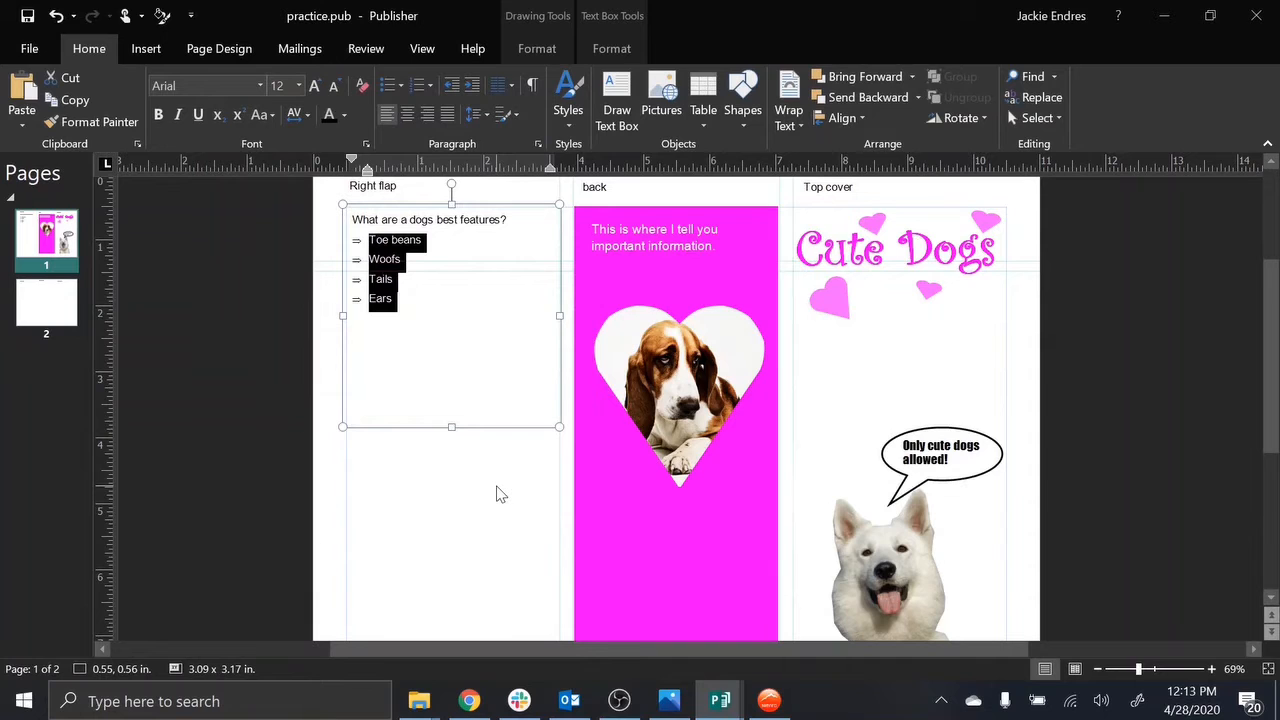
left_click(500, 494)
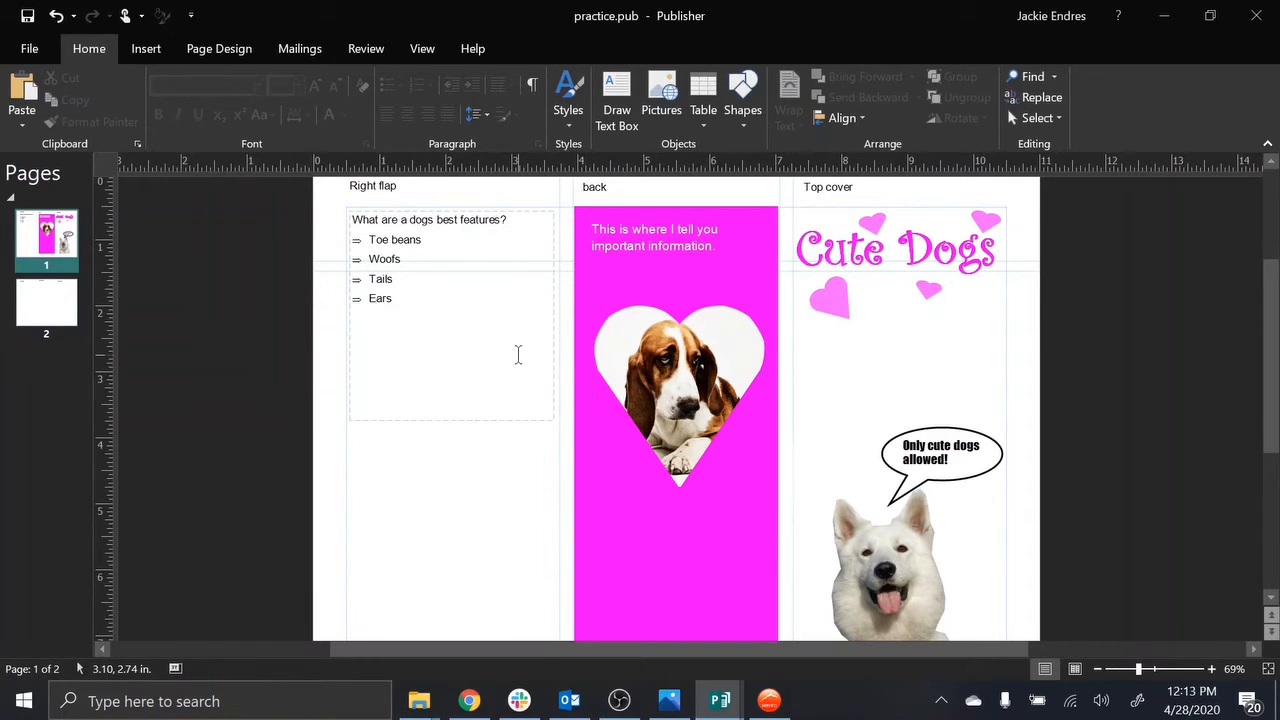
Step: Shorten the right flap's text box from its lower edge to about 3.09 × 1.72 in, just below "Ears"
left_click(146, 52)
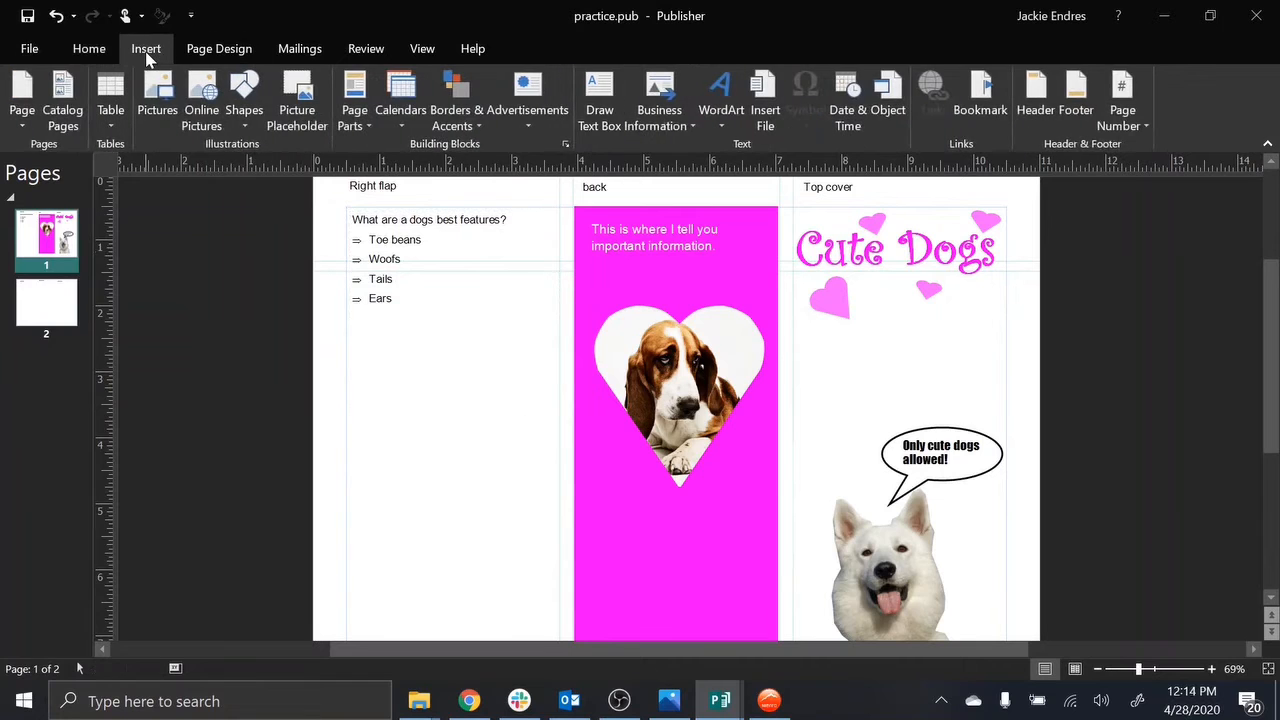
left_click(89, 50)
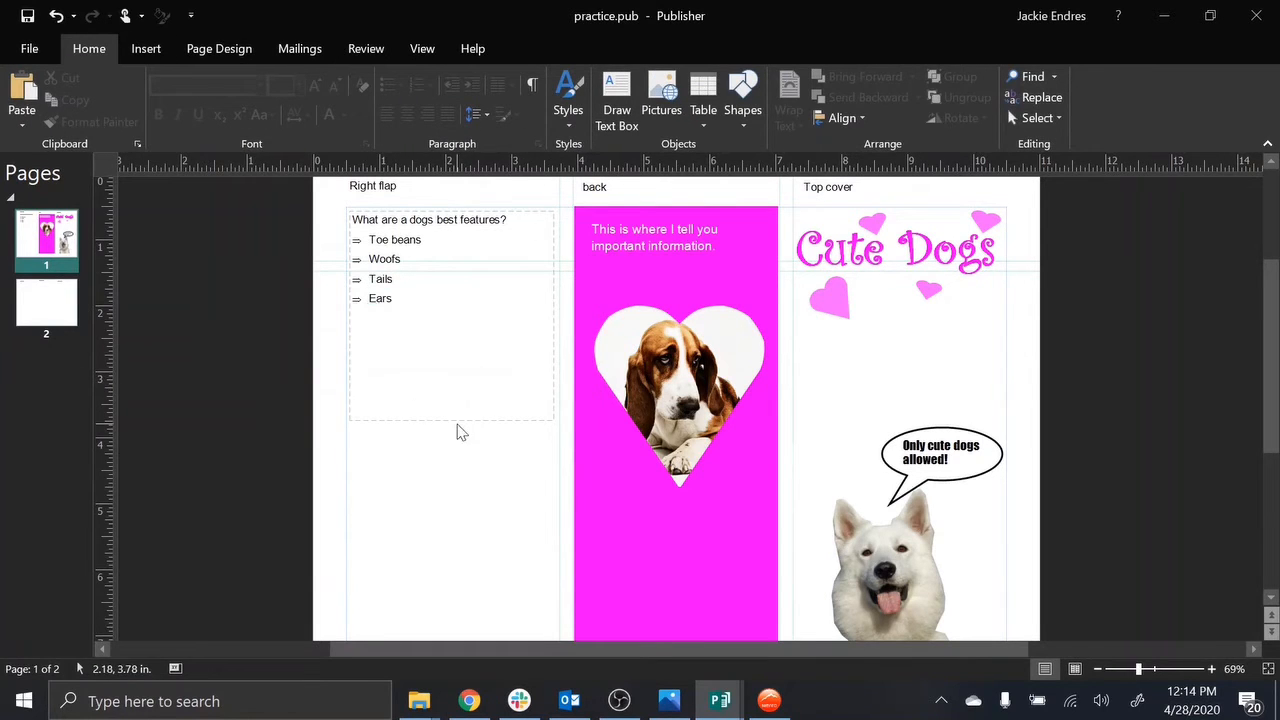
left_click(461, 424)
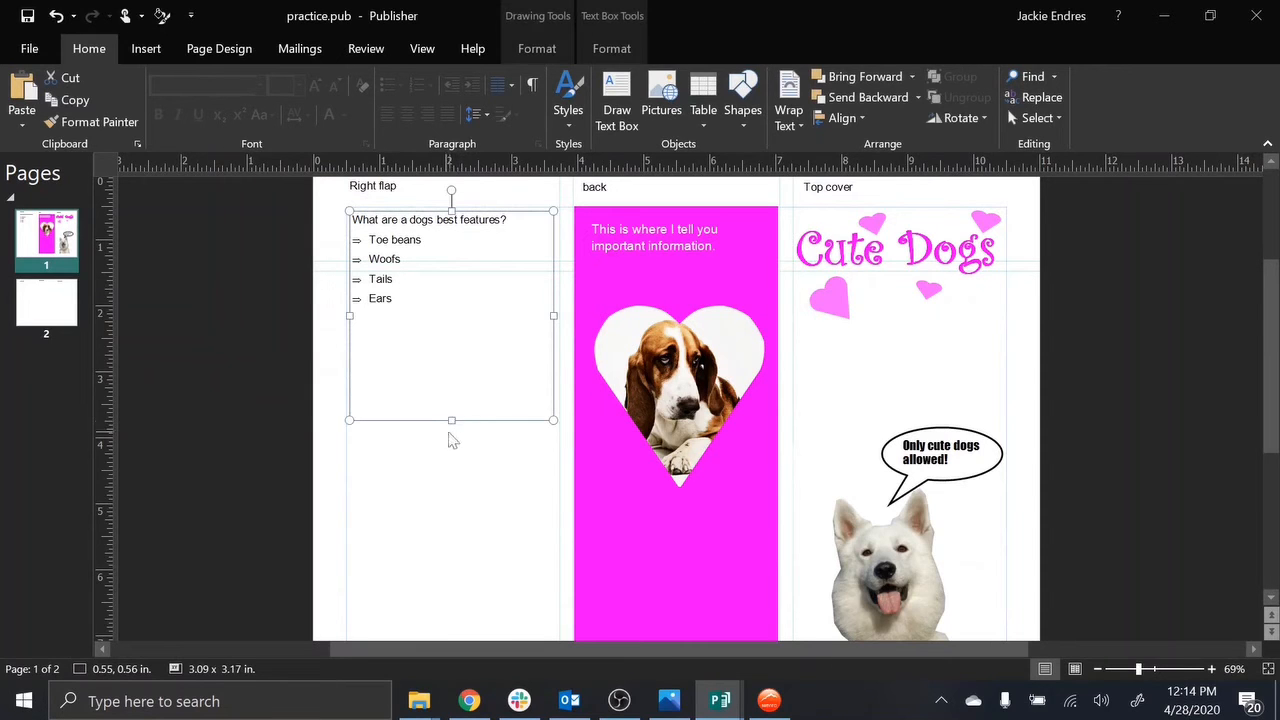
left_click_drag(450, 421, 451, 324)
left_click(433, 306)
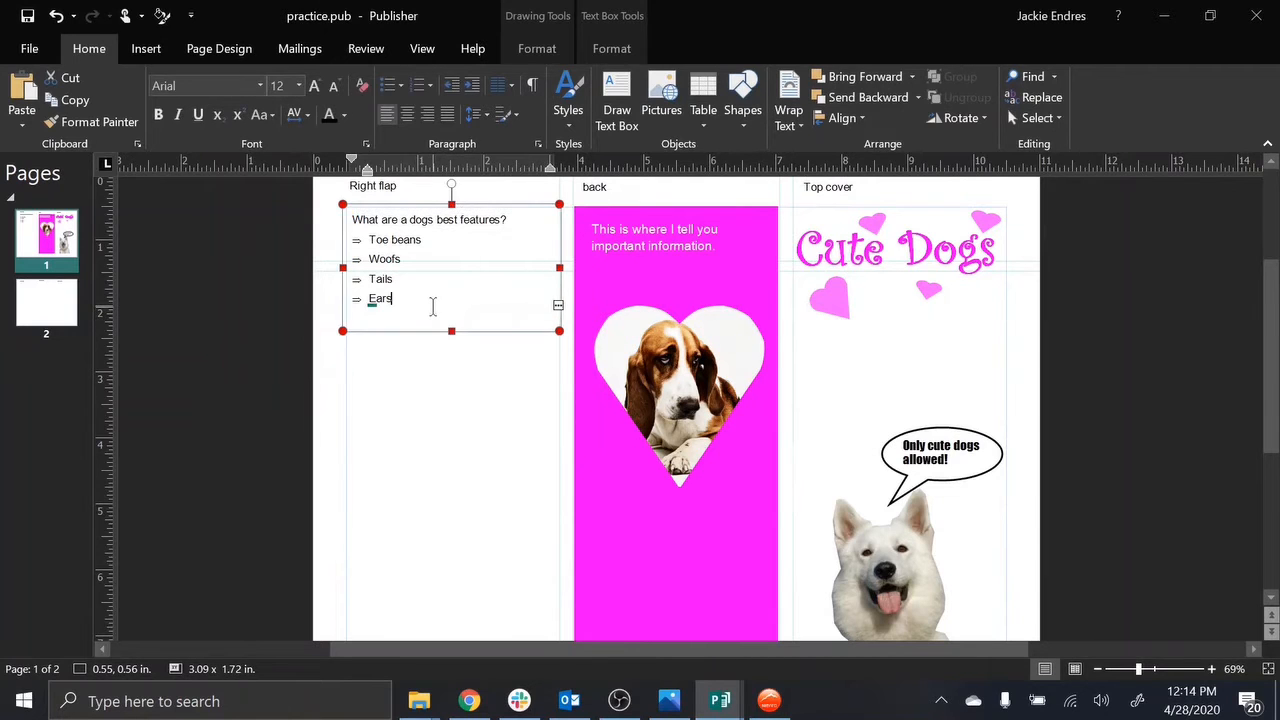
left_click(491, 374)
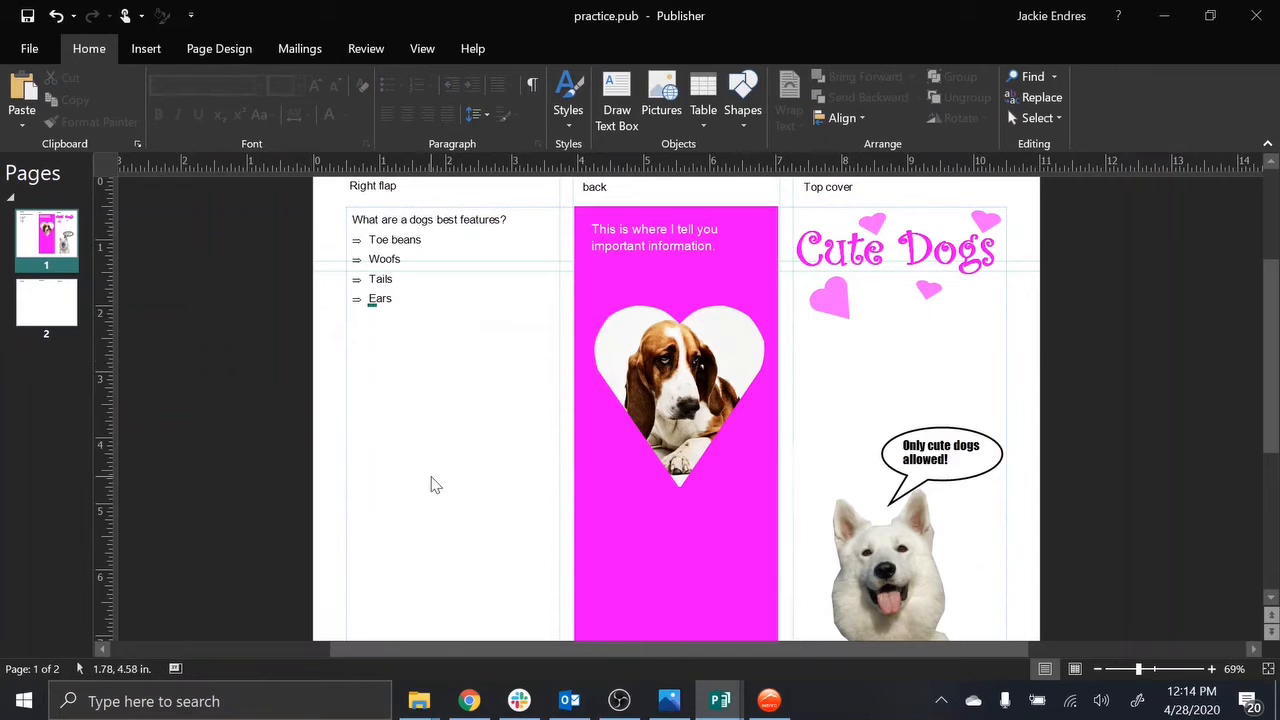
Step: Insert the orange and light-blue diamond bar accent below the right flap's list and enlarge it to about 3.17 × 0.83 in
left_click(141, 56)
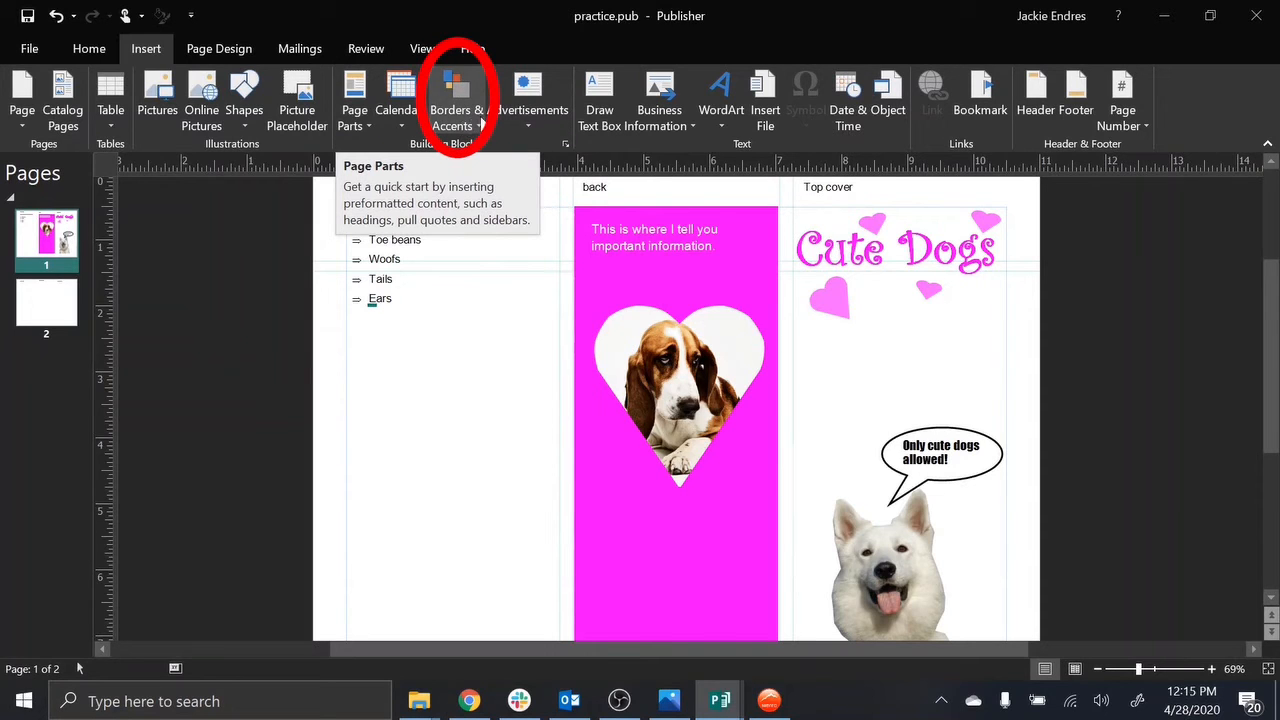
left_click(477, 127)
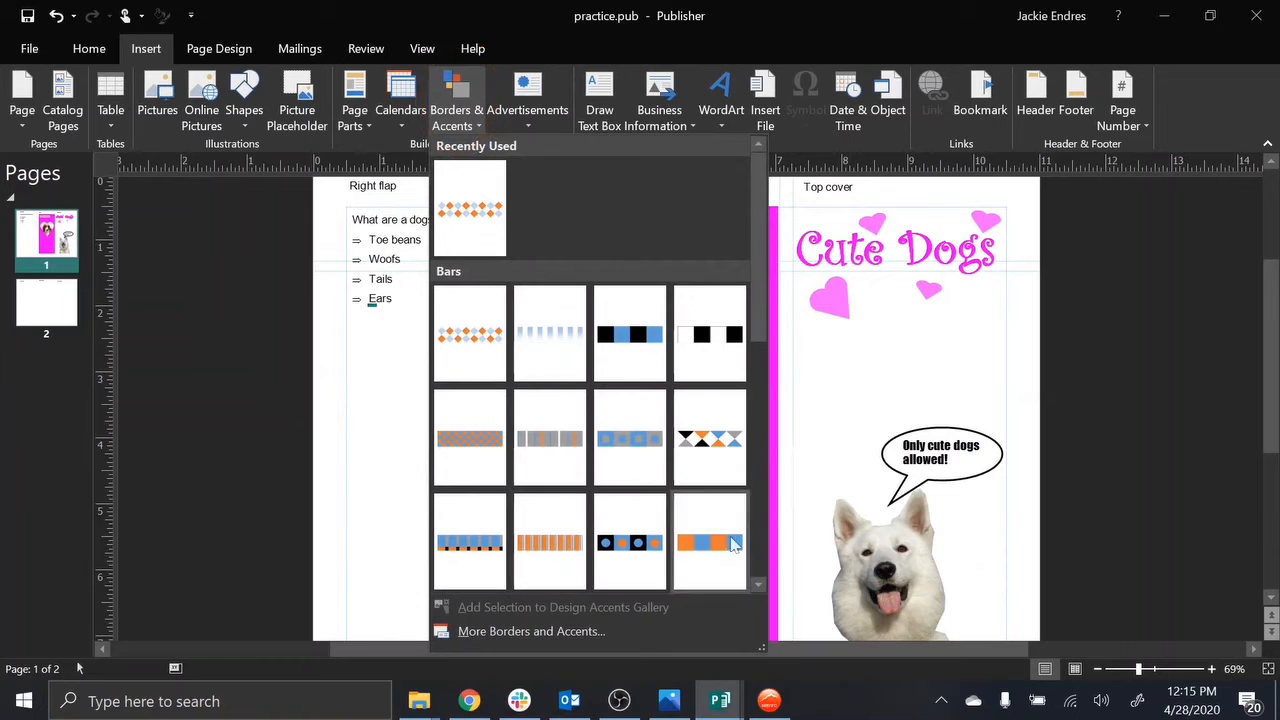
mouse_move(758, 332)
left_mouse_down()
mouse_move(761, 411)
mouse_move(789, 449)
mouse_move(790, 590)
mouse_move(763, 443)
mouse_move(775, 328)
left_mouse_up()
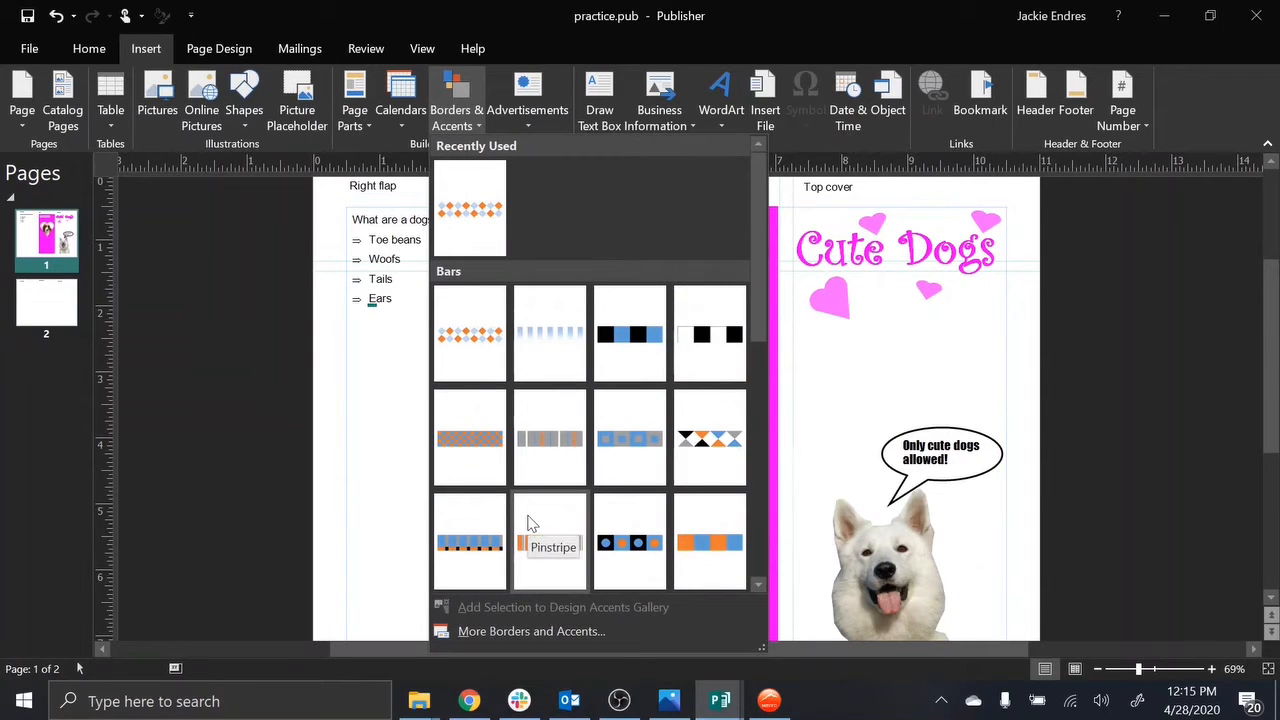
left_click(500, 368)
left_click_drag(540, 390, 369, 343)
left_click_drag(484, 355, 561, 430)
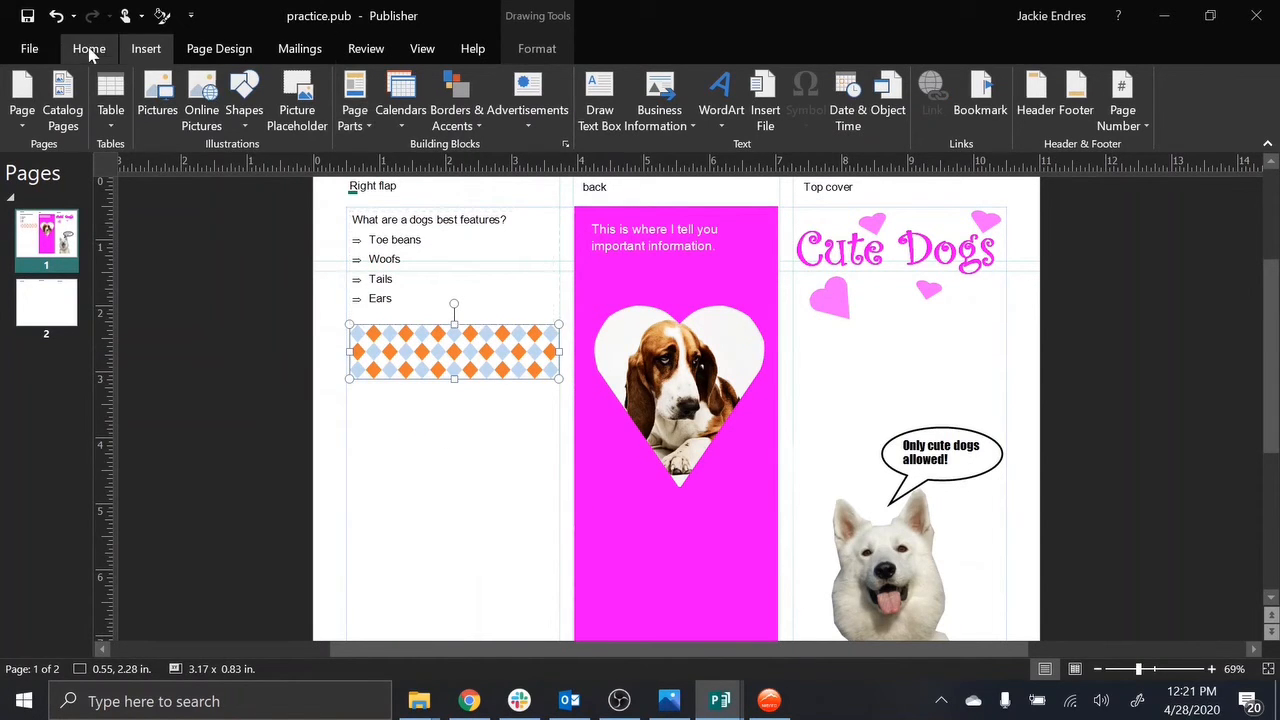
Step: Select all light-blue diamonds in the right flap's accent bar and fill them with the recently used magenta
left_click(89, 50)
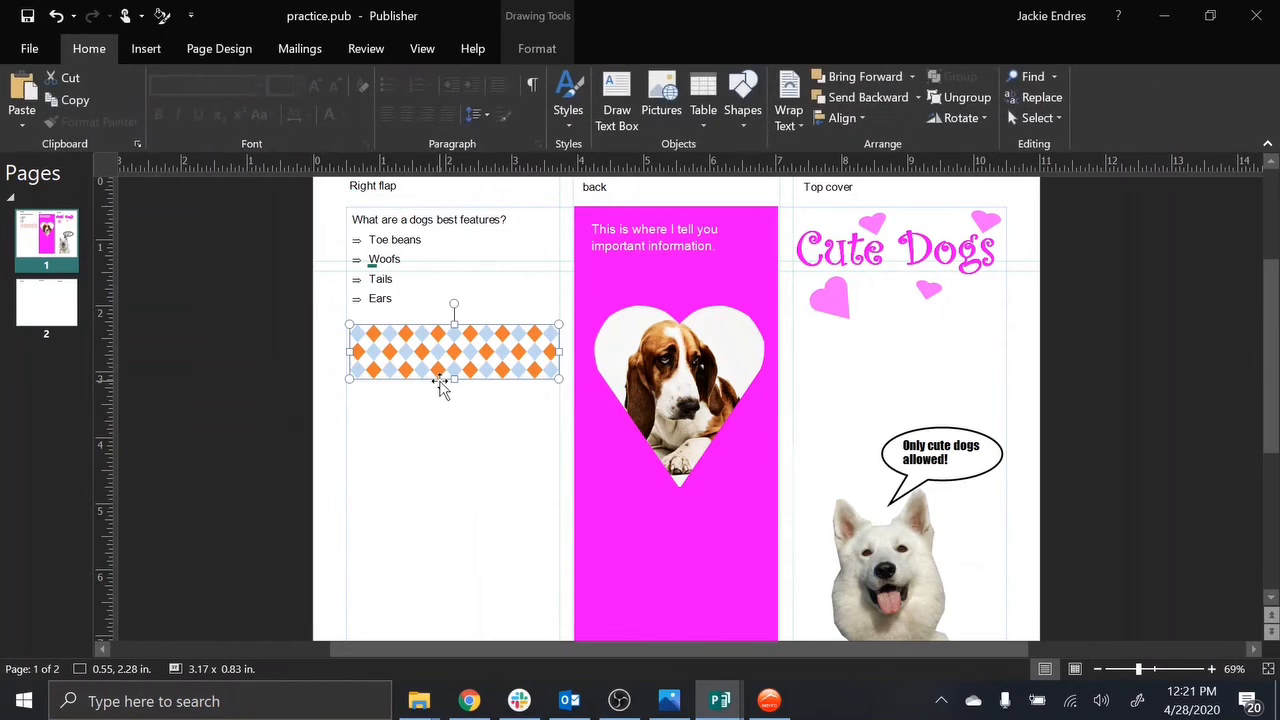
left_click(358, 338)
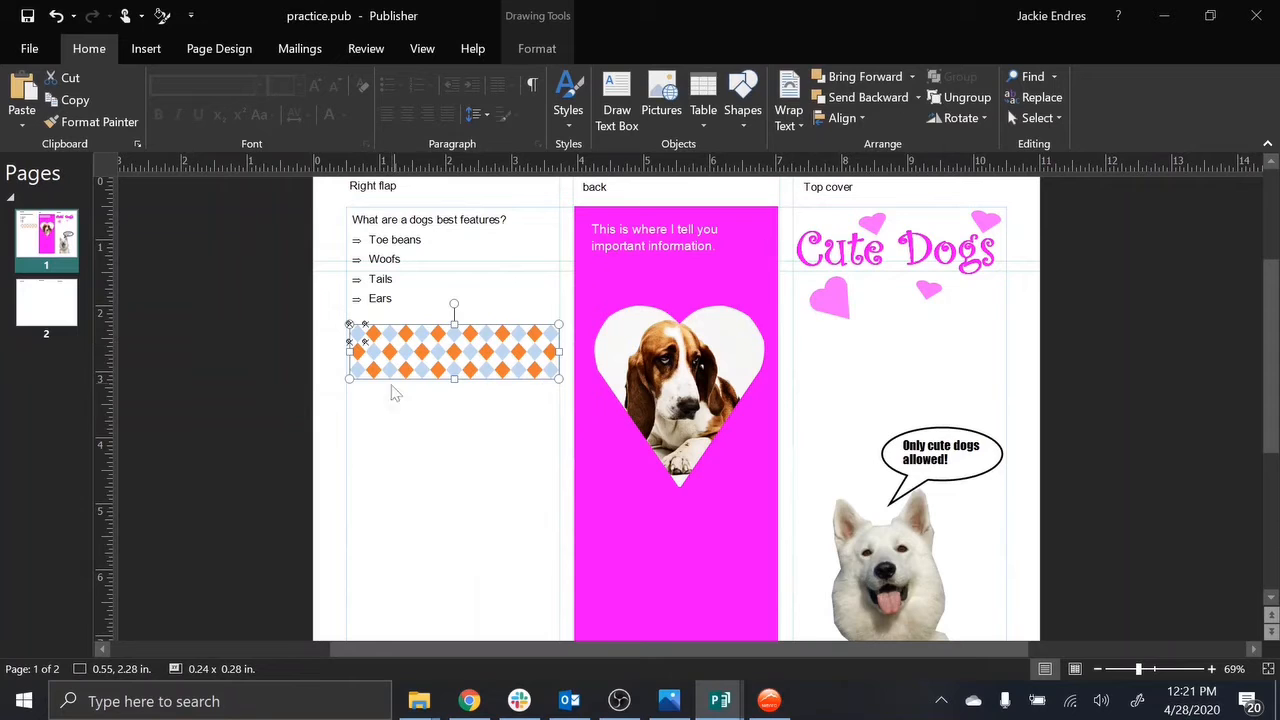
left_click(366, 362, "shift")
left_click(381, 355, "shift")
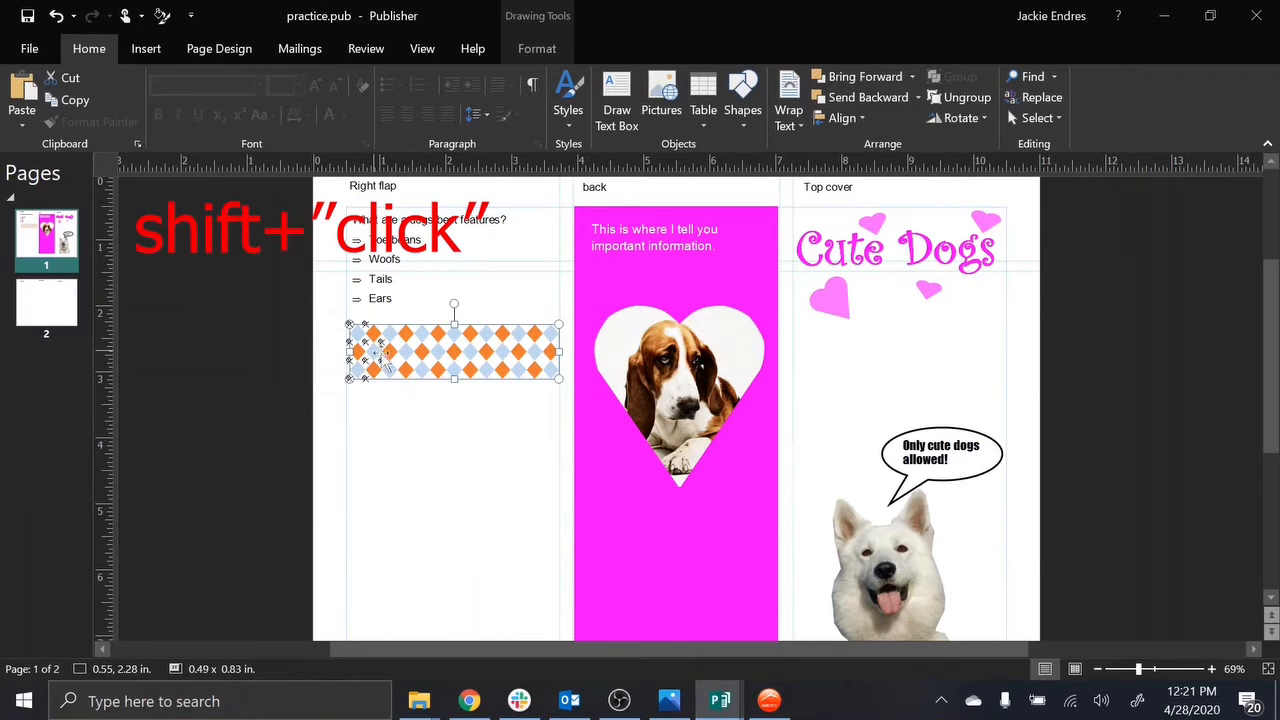
left_click(396, 348, "shift")
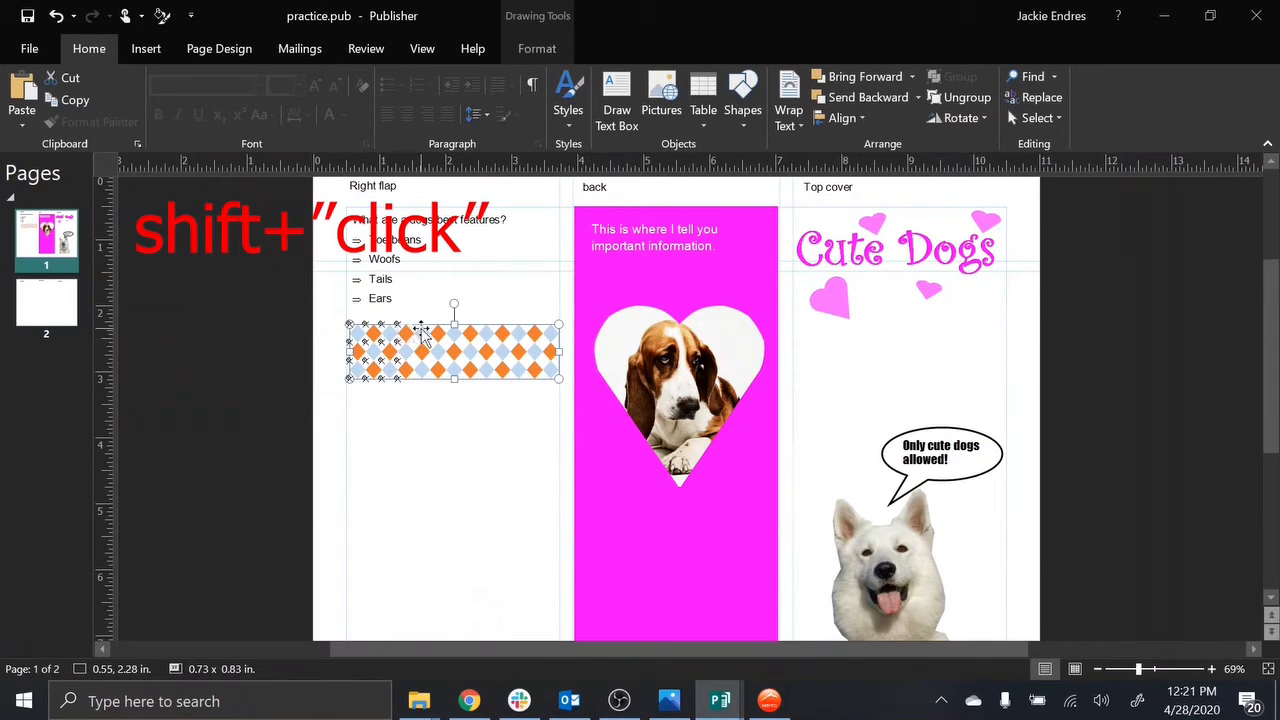
left_click(412, 336, "shift")
left_click(516, 370, "shift")
left_click(541, 360, "shift")
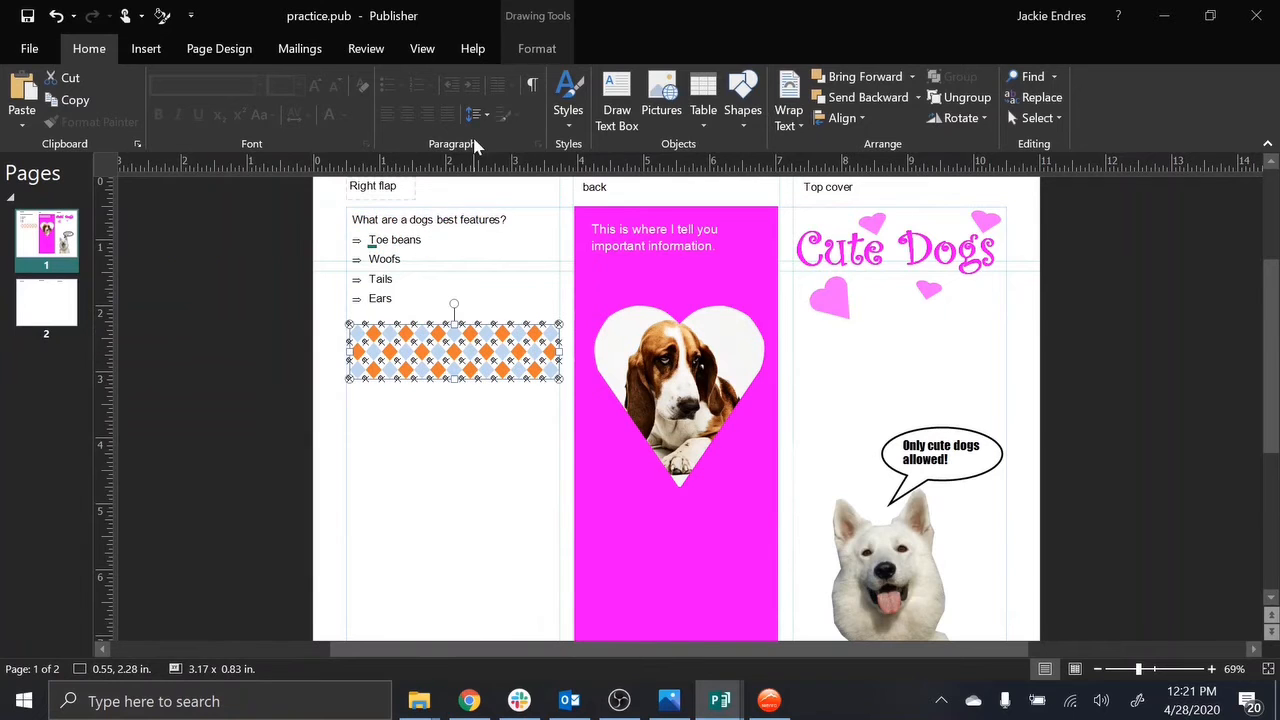
left_click(531, 50)
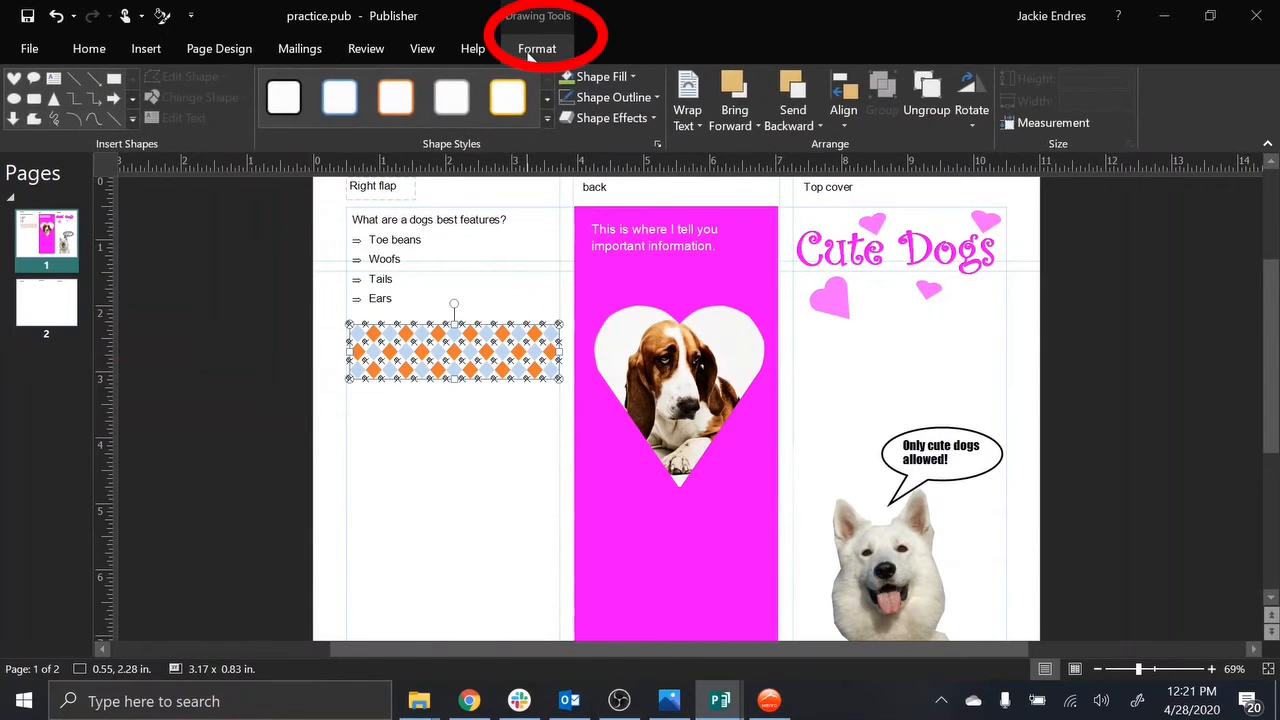
left_click(630, 78)
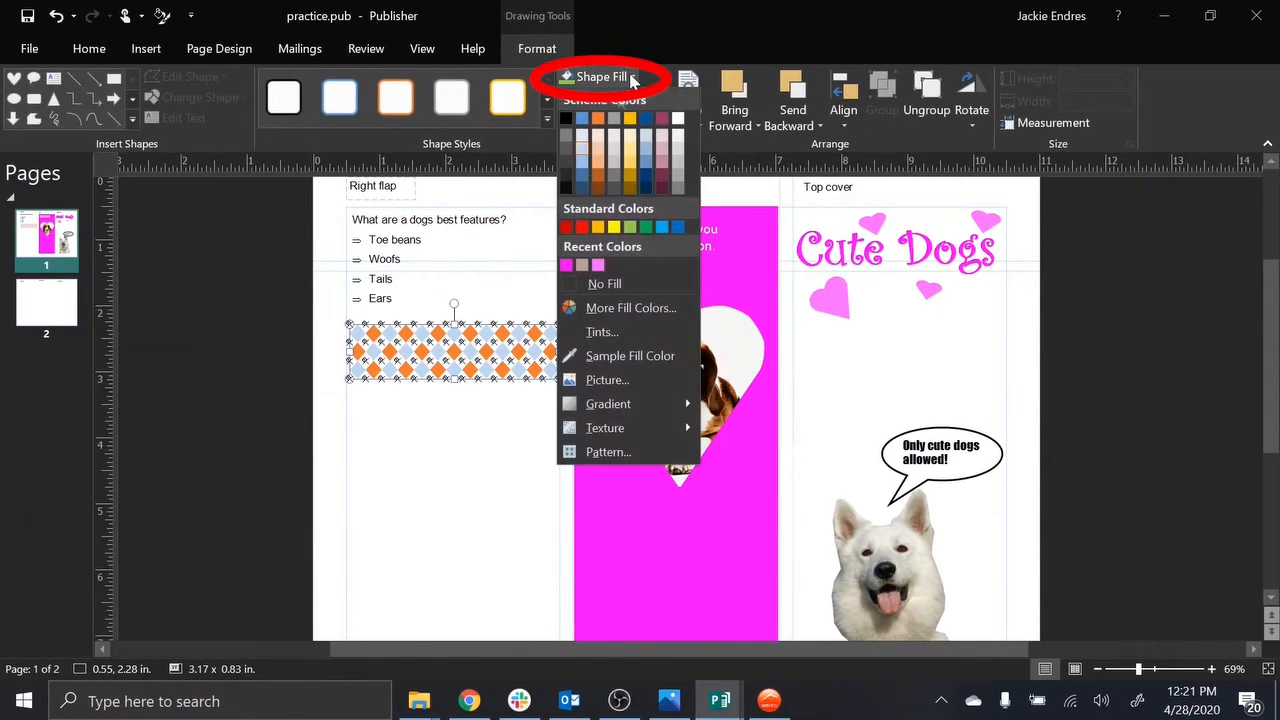
left_click(566, 265)
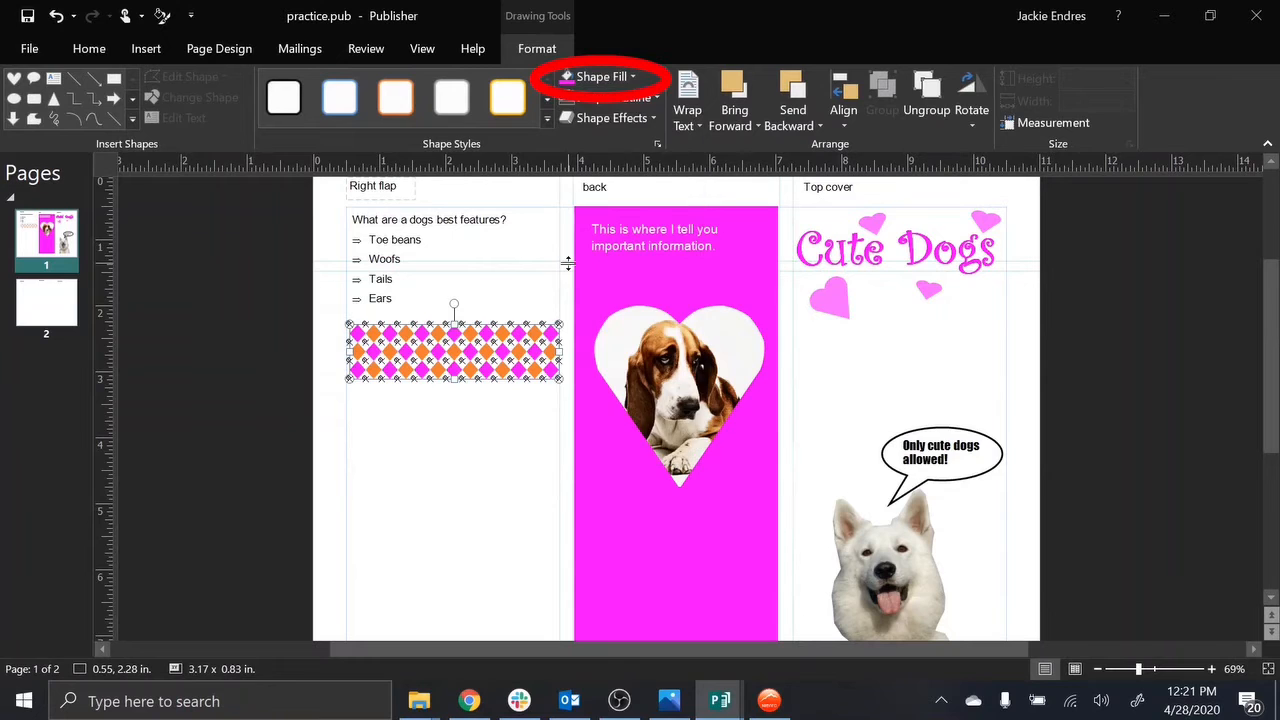
Step: Select all orange diamonds in the right flap's accent bar, fill them with the standard light green, and deselect the bar
left_click(373, 340)
left_click(368, 368, "shift")
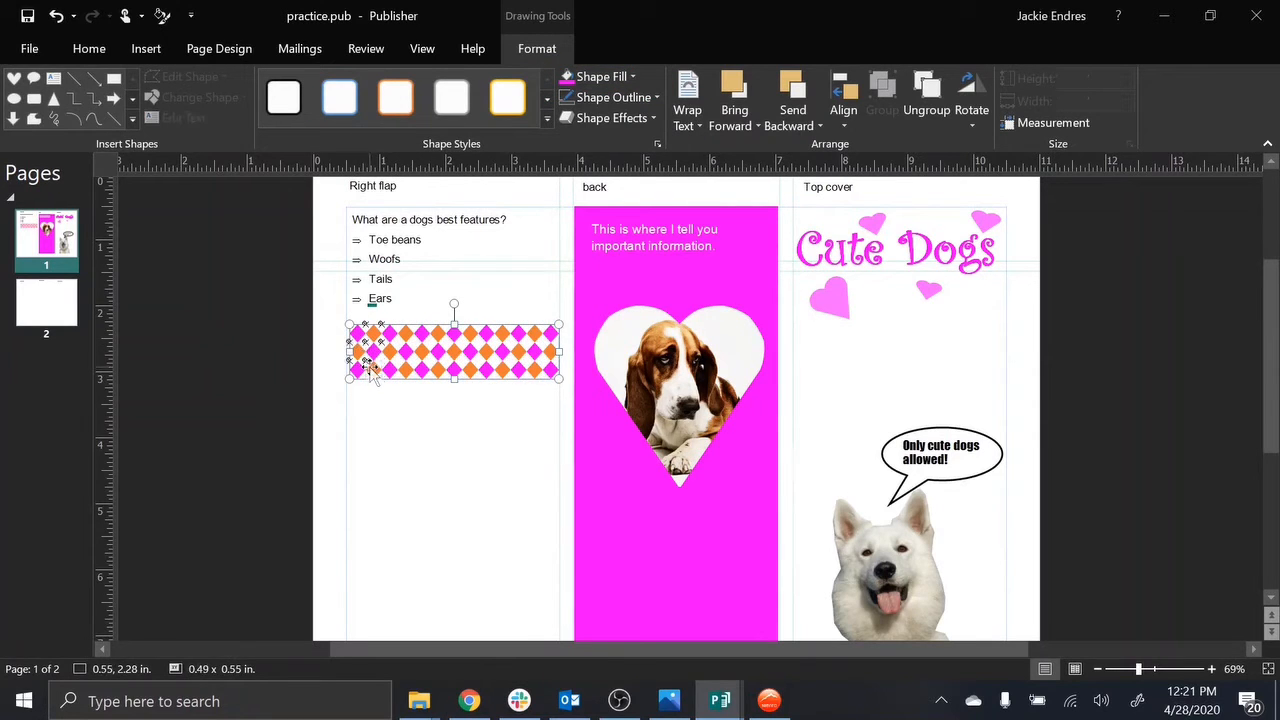
left_click(370, 369, "shift")
left_click(386, 351, "shift")
left_click(405, 328, "shift")
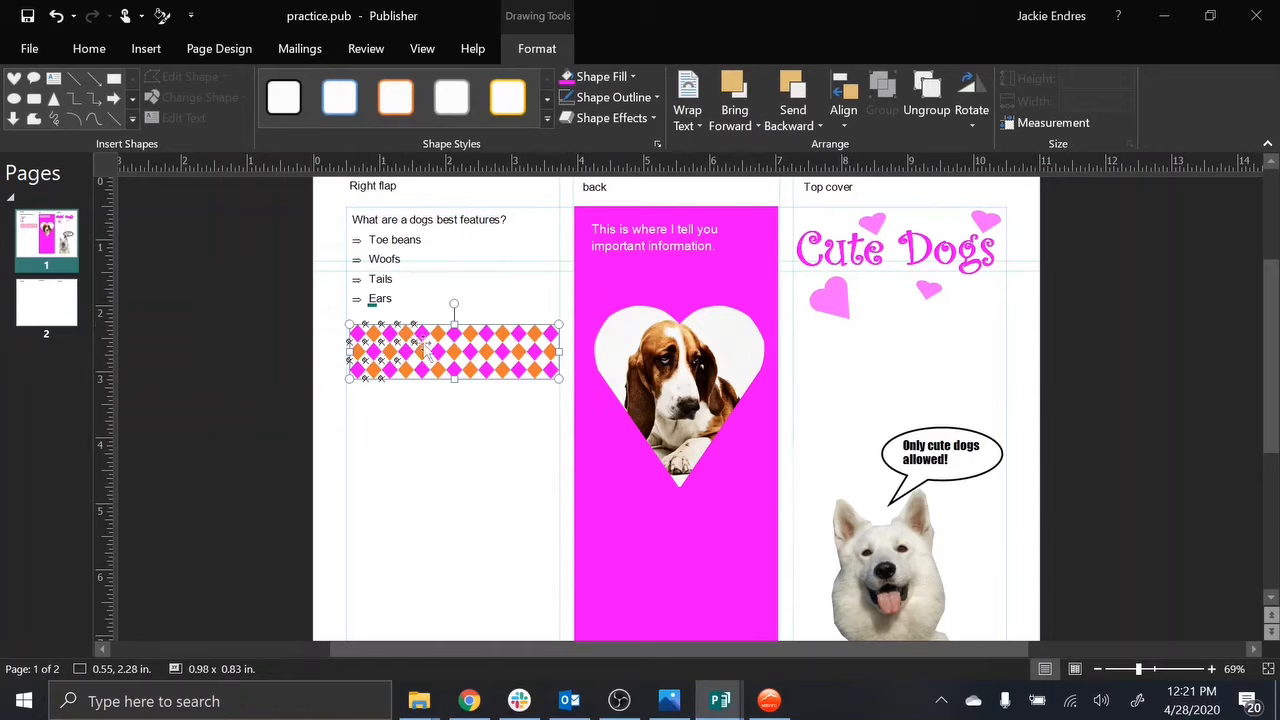
left_click(420, 349, "shift")
left_click(407, 370, "shift")
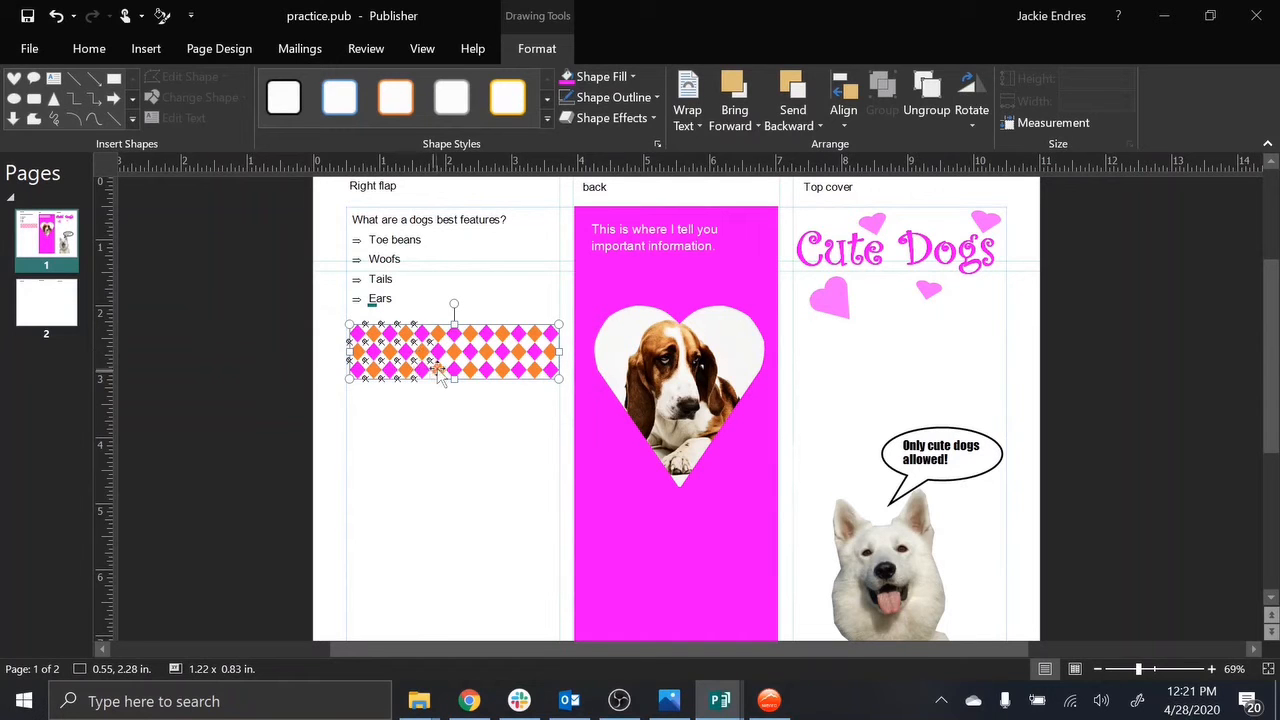
left_click(439, 370, "shift")
left_click(439, 332, "shift")
left_click(471, 332, "shift")
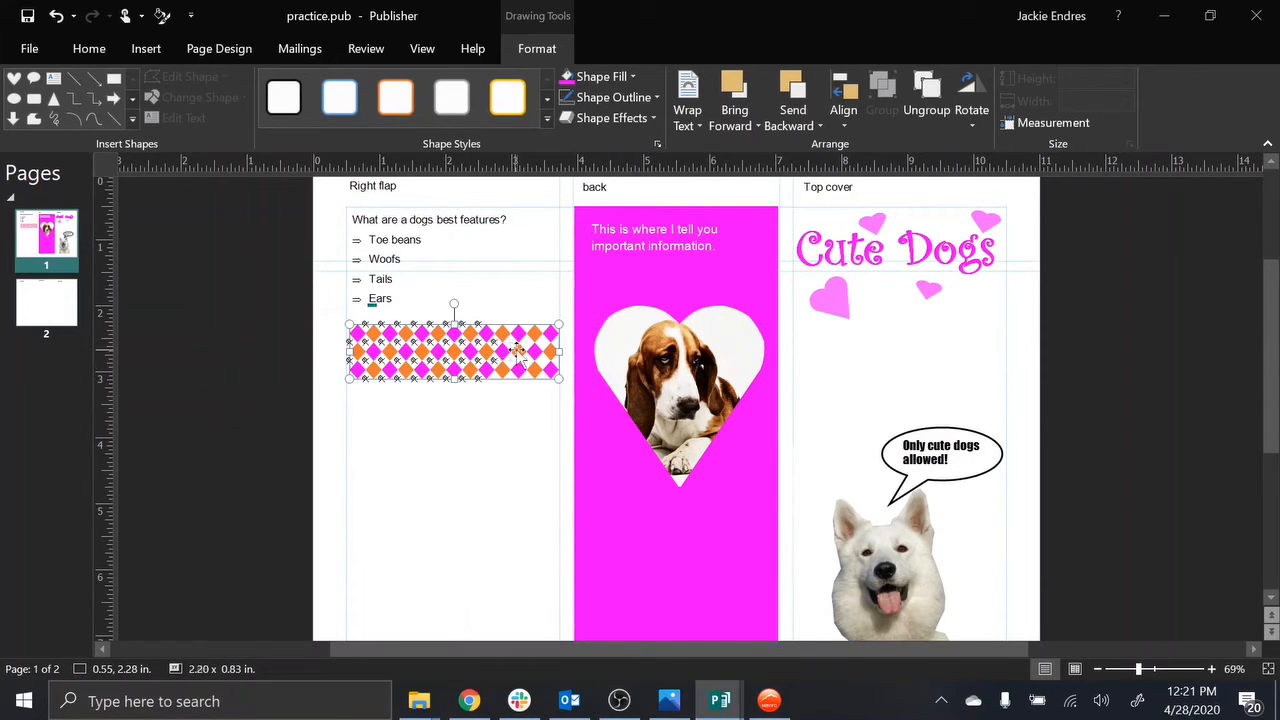
left_click(518, 351, "shift")
left_click(502, 370, "shift")
left_click(534, 370, "shift")
left_click(550, 351, "shift")
left_click(534, 333, "shift")
left_click(632, 77)
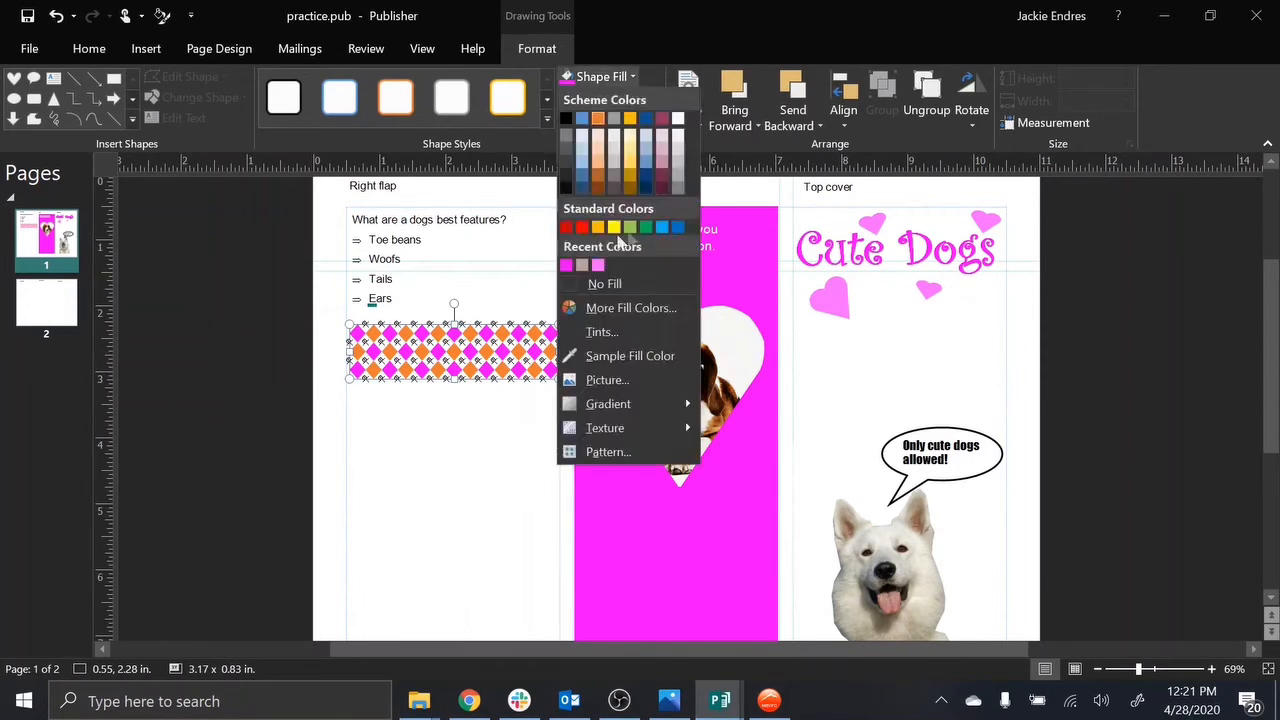
left_click(629, 227)
left_click(506, 460)
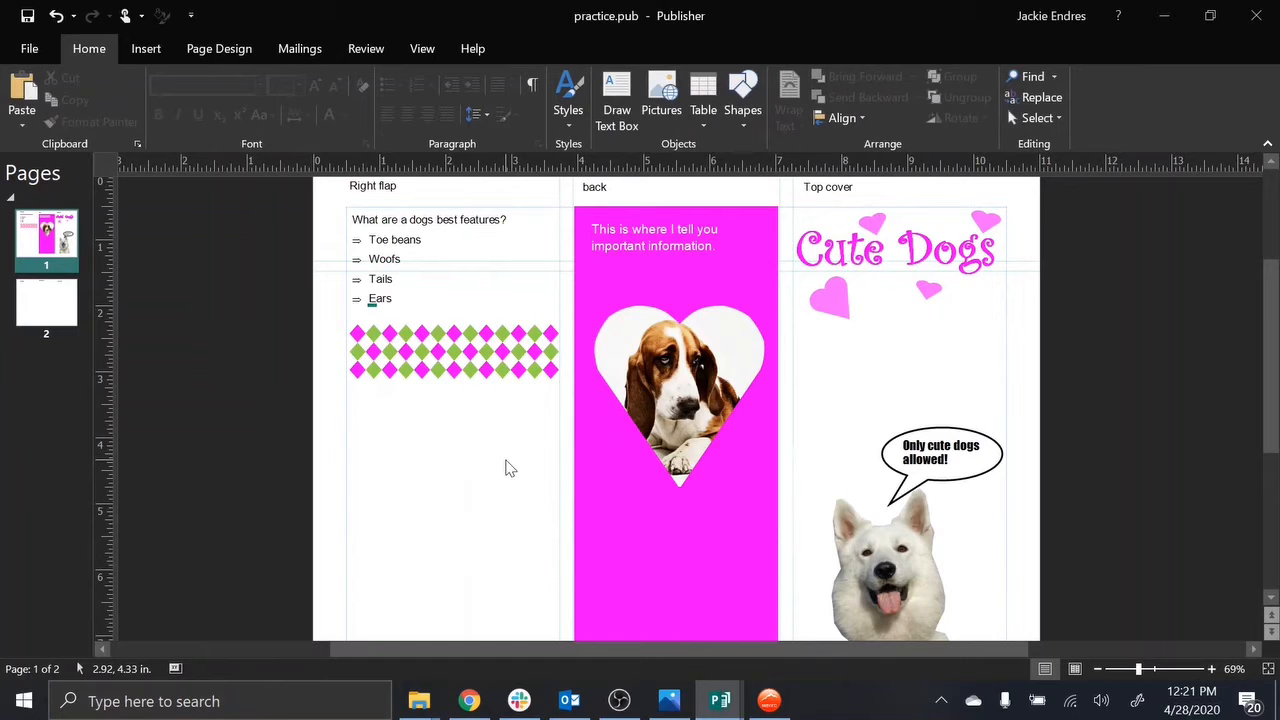
Step: Search the online pictures for "dog" and insert the brown-and-white dog holding a large bone on page 2
left_click(152, 49)
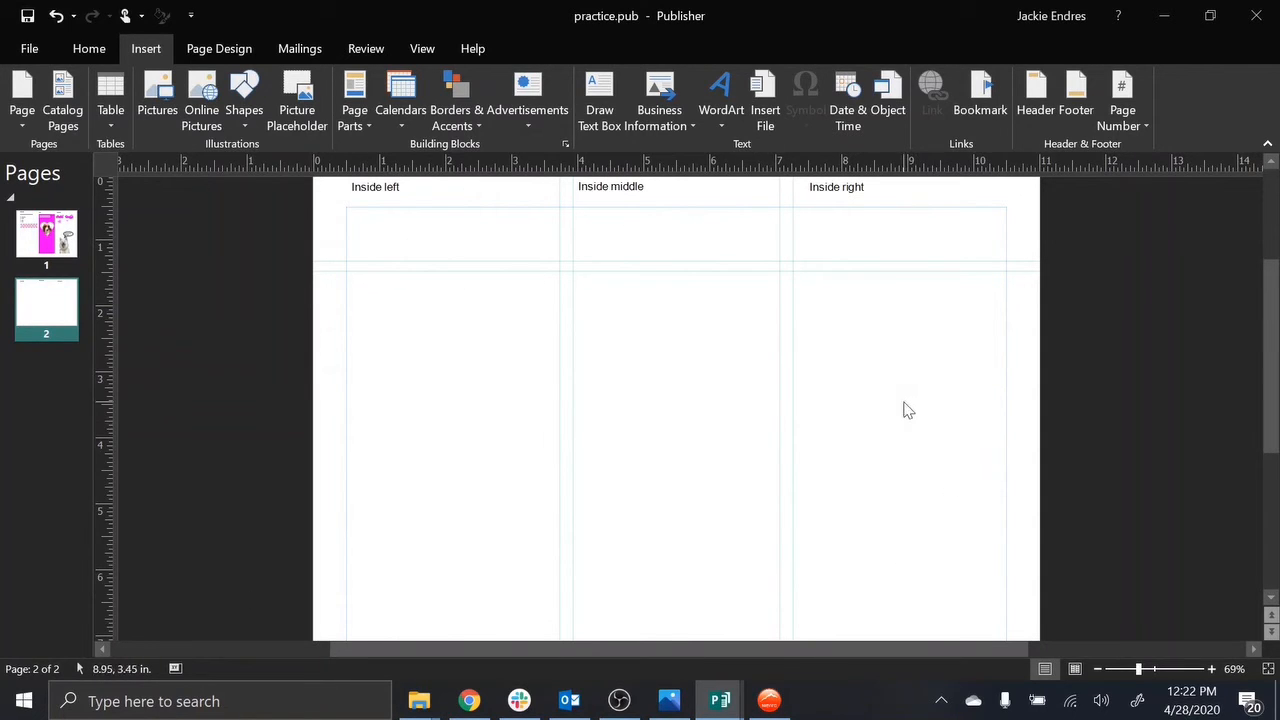
left_click(203, 110)
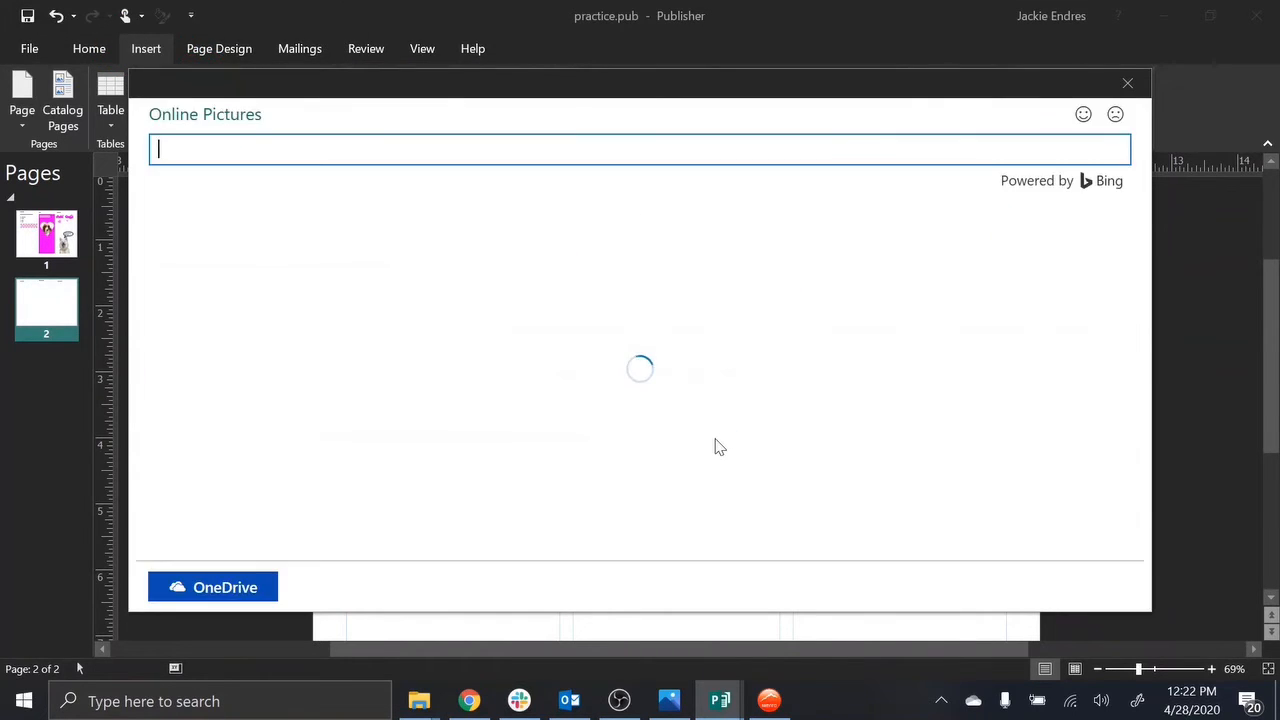
type("dog")
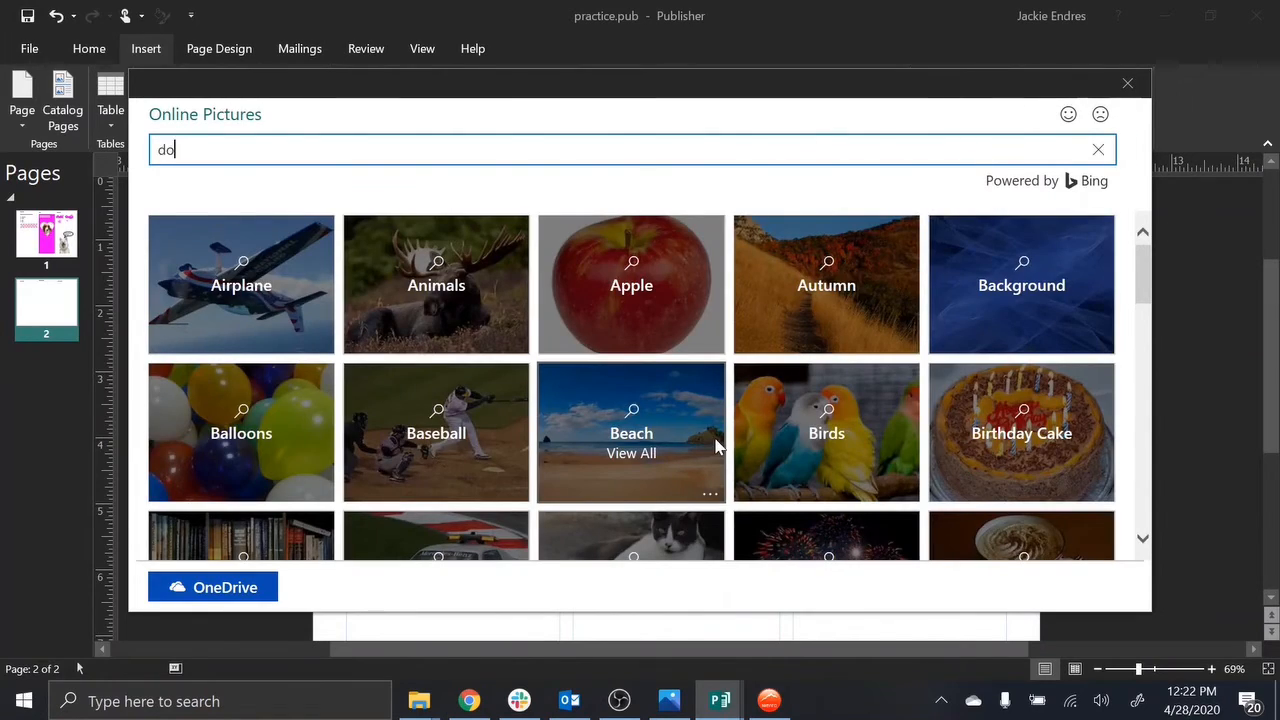
key("Return")
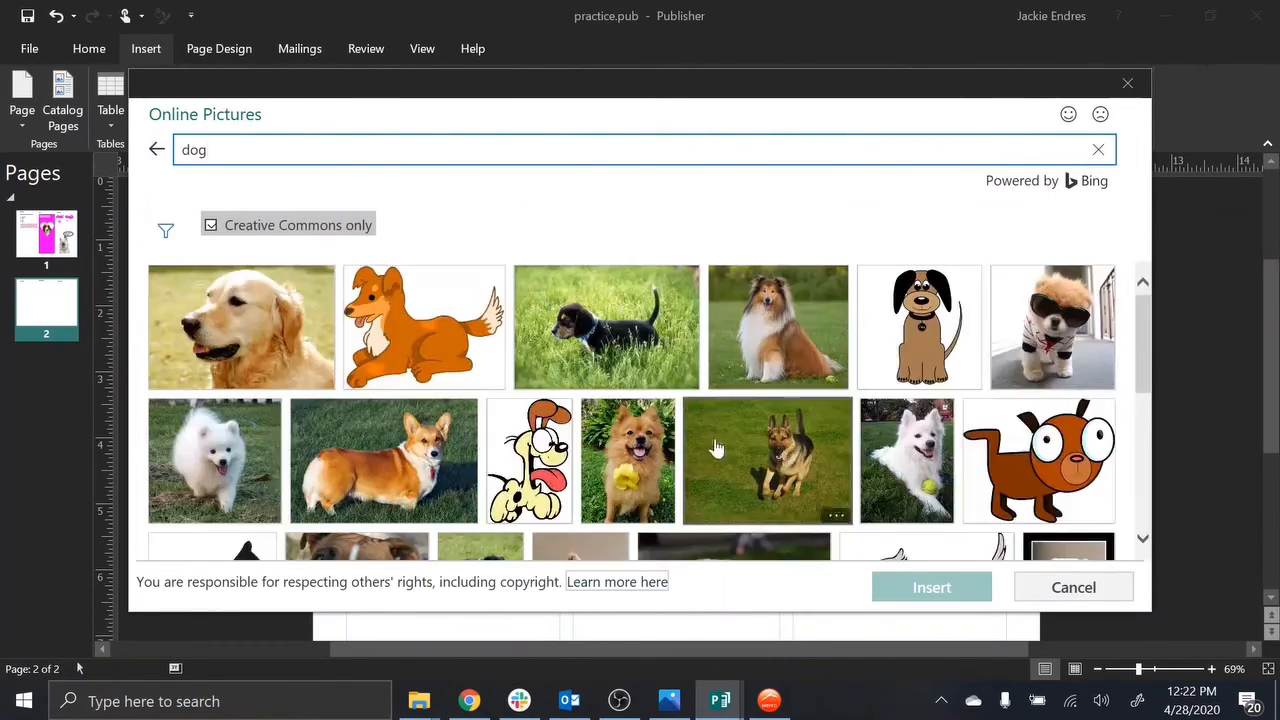
left_click_drag(1143, 340, 1146, 540)
left_click(1145, 545)
left_click(1144, 544)
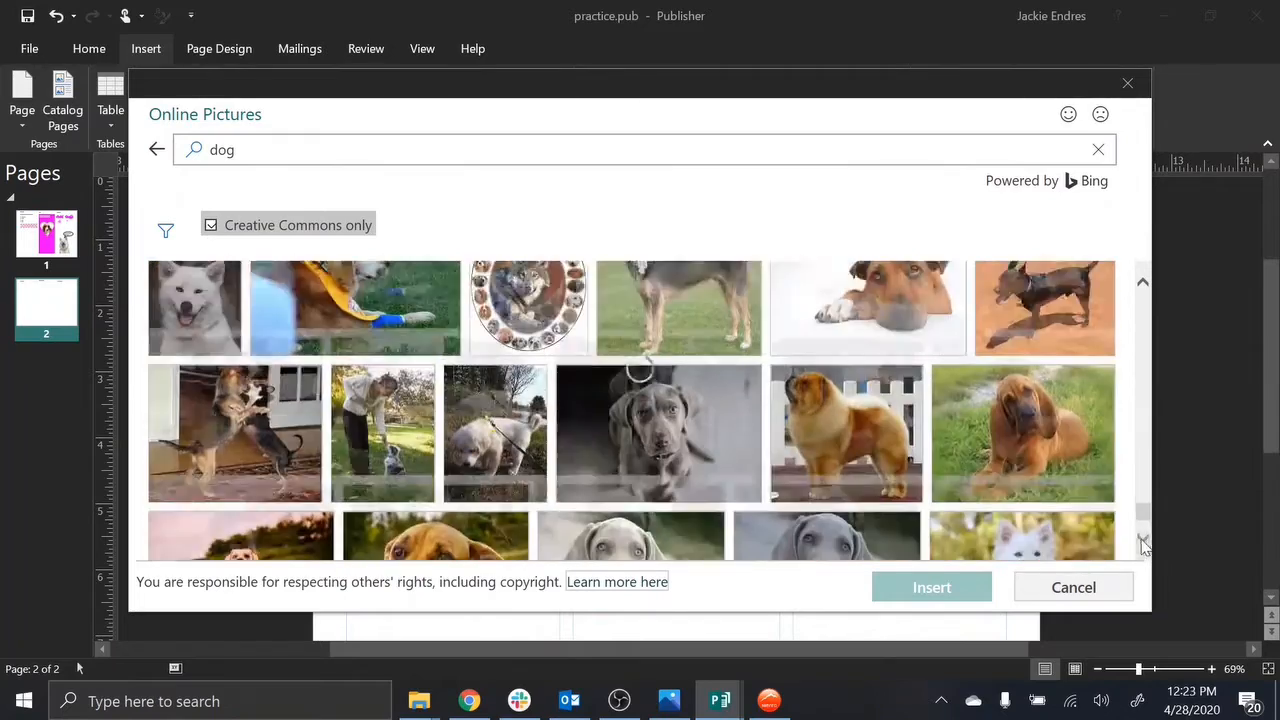
left_click(1145, 283)
left_click(252, 340)
left_click(931, 587)
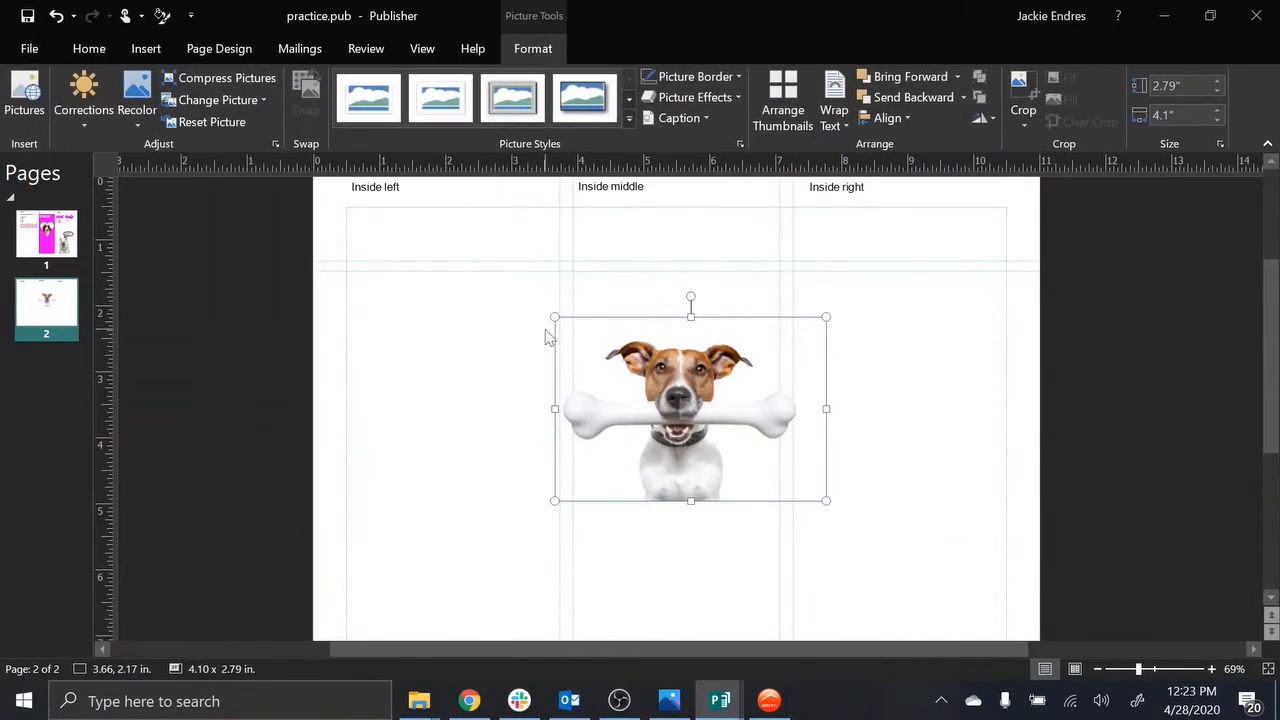
Step: Enlarge the dog picture from opposite corners to about 10.07 × 6.83 in so it spans all three inside panels
left_click_drag(555, 317, 346, 180)
left_click_drag(824, 499, 969, 626)
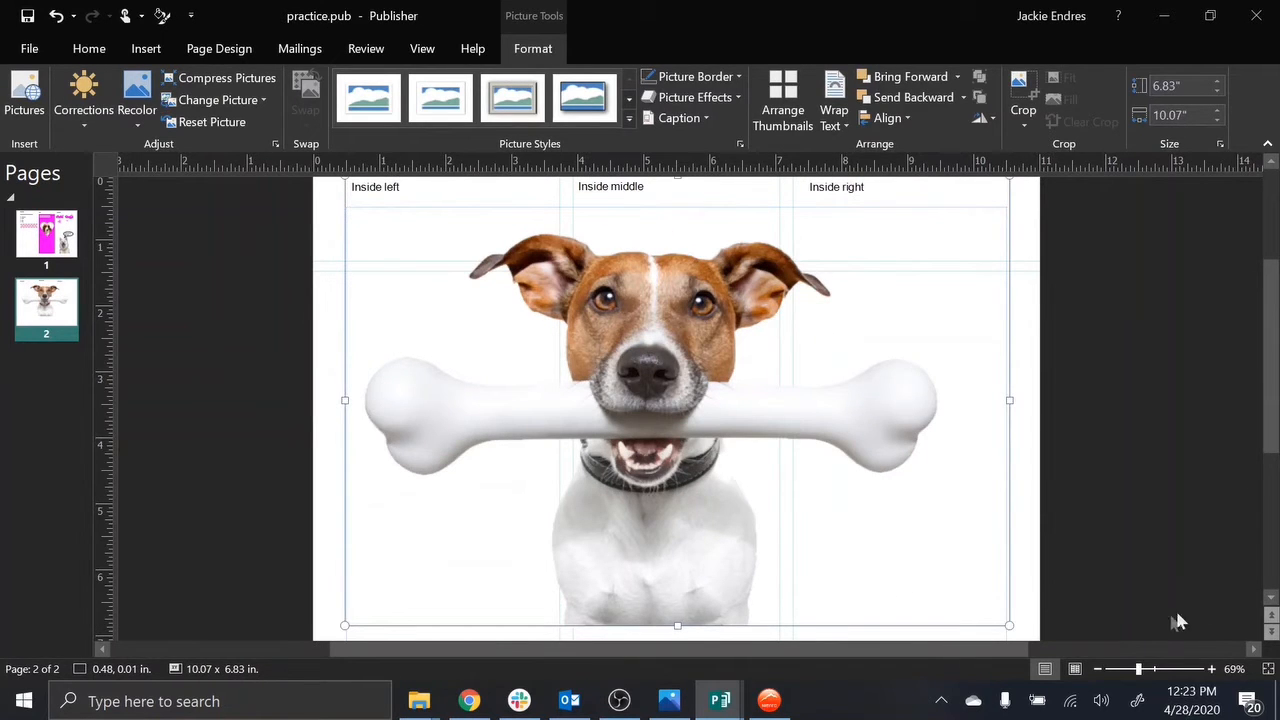
left_click(1097, 669)
left_click(1097, 669)
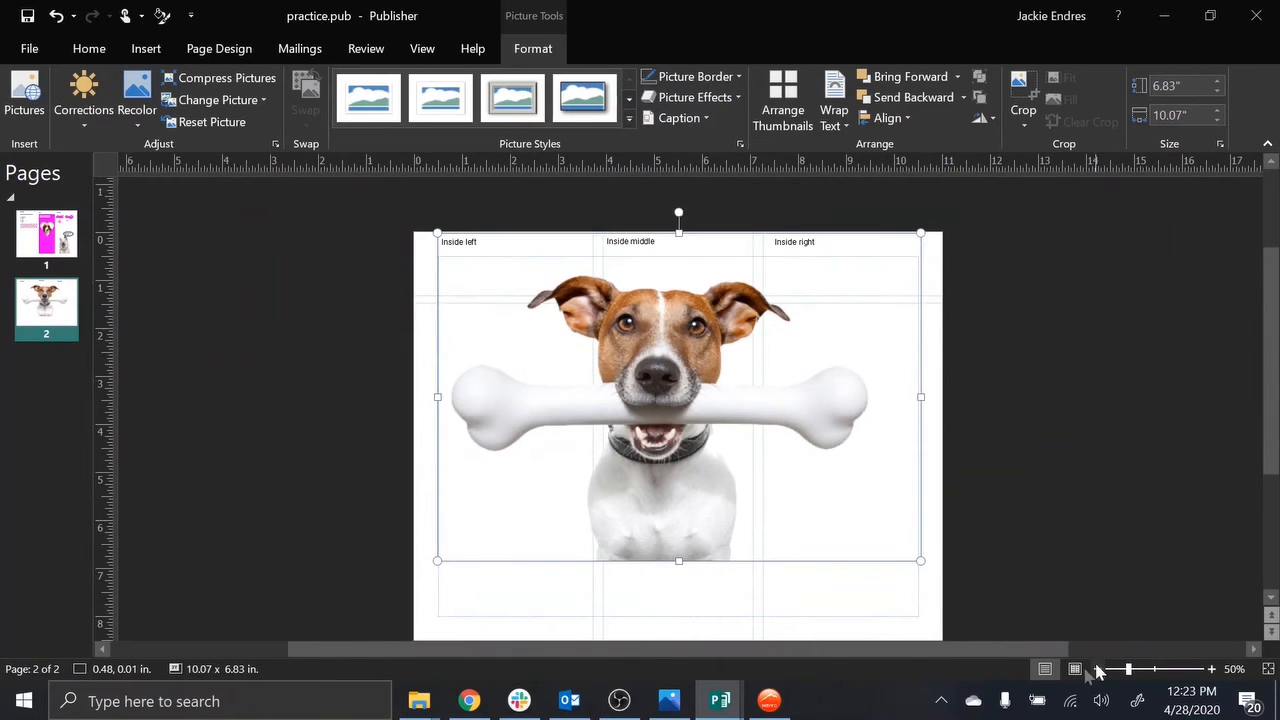
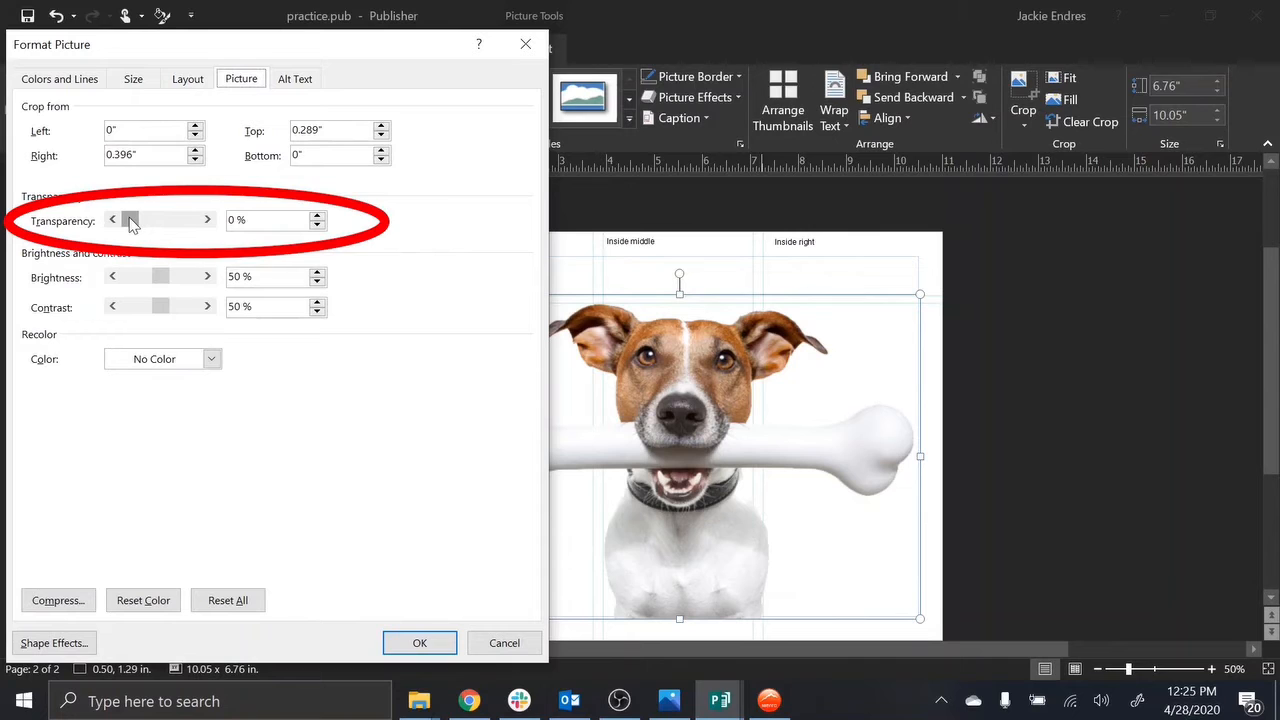
Step: Set the dog picture's transparency to 78% and recheck its picture formatting
left_click_drag(130, 222, 177, 219)
left_click(419, 643)
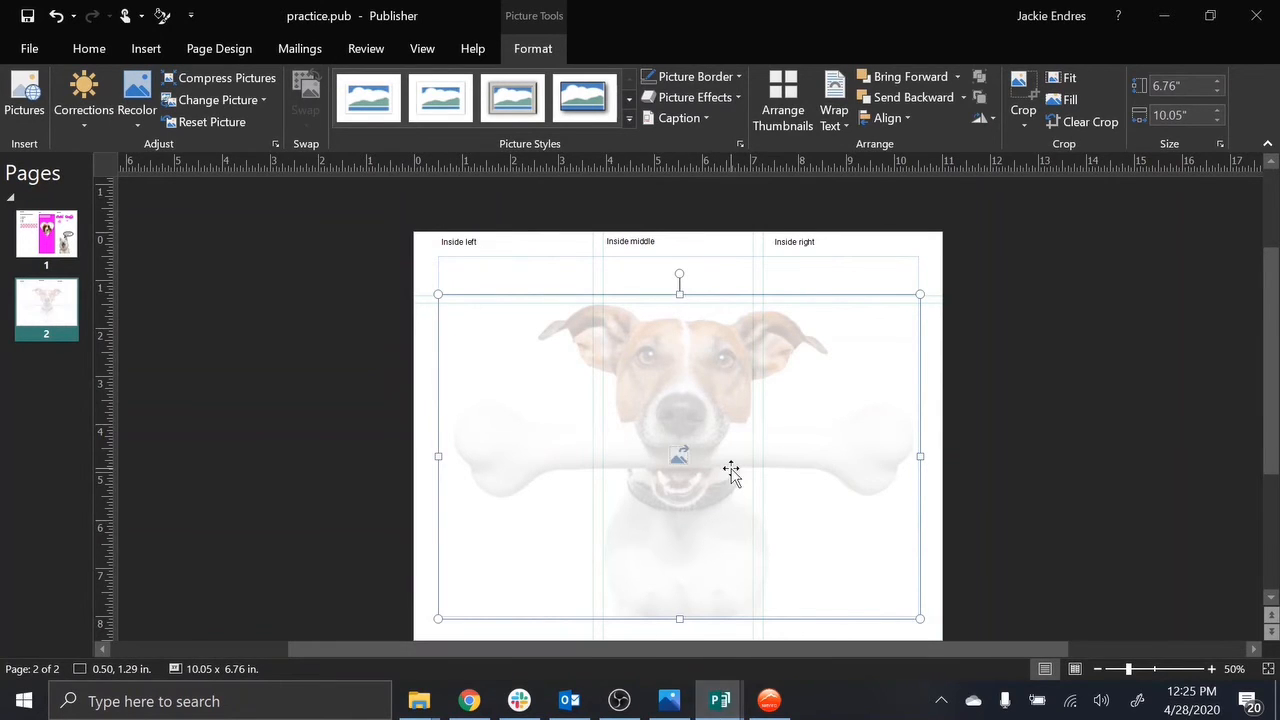
right_click(691, 426)
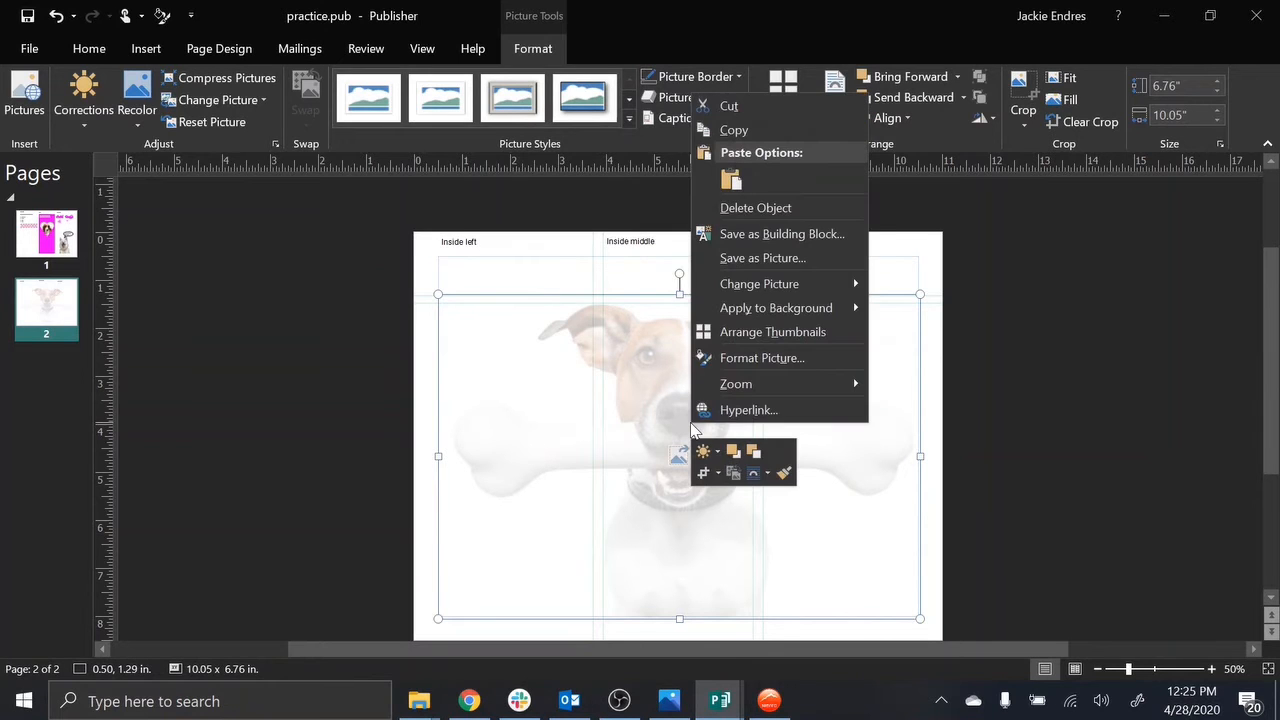
left_click(759, 358)
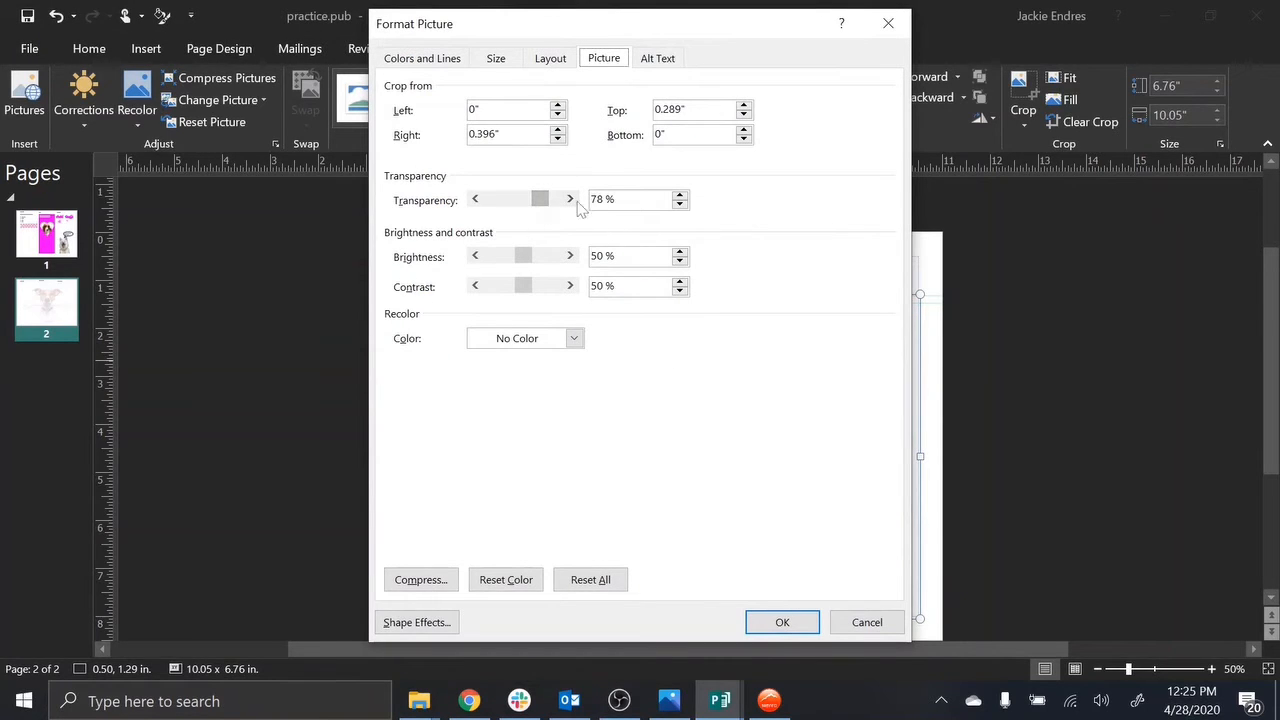
left_click(898, 33)
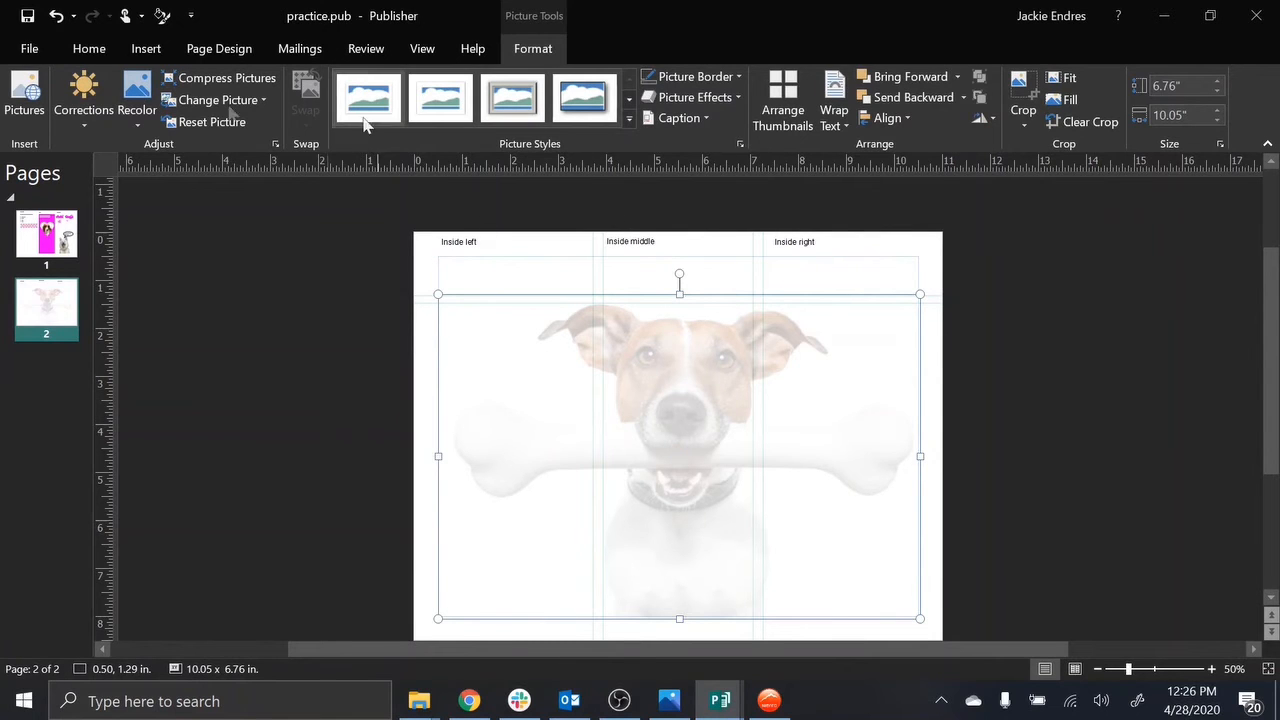
Step: Draw a rectangle over the inside left panel and extend it to the lower margin, about 3.20 × 7.50 in
left_click(160, 55)
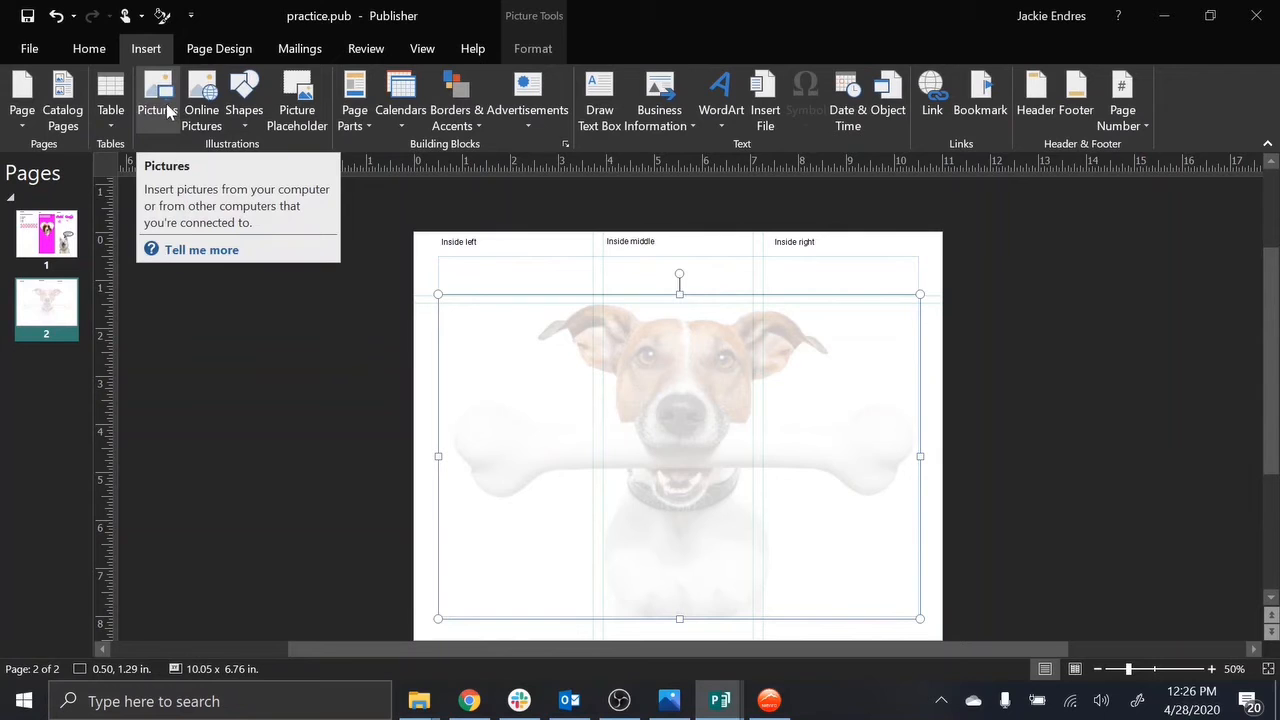
left_click(244, 108)
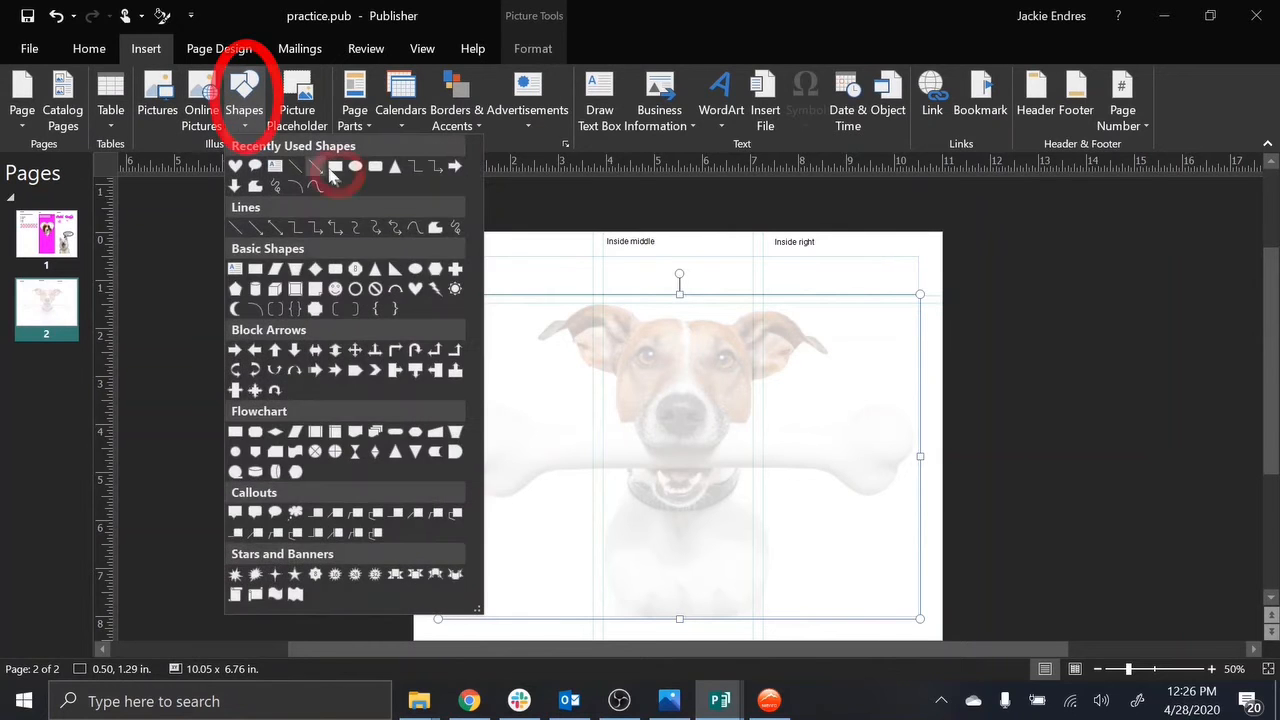
left_click(333, 175)
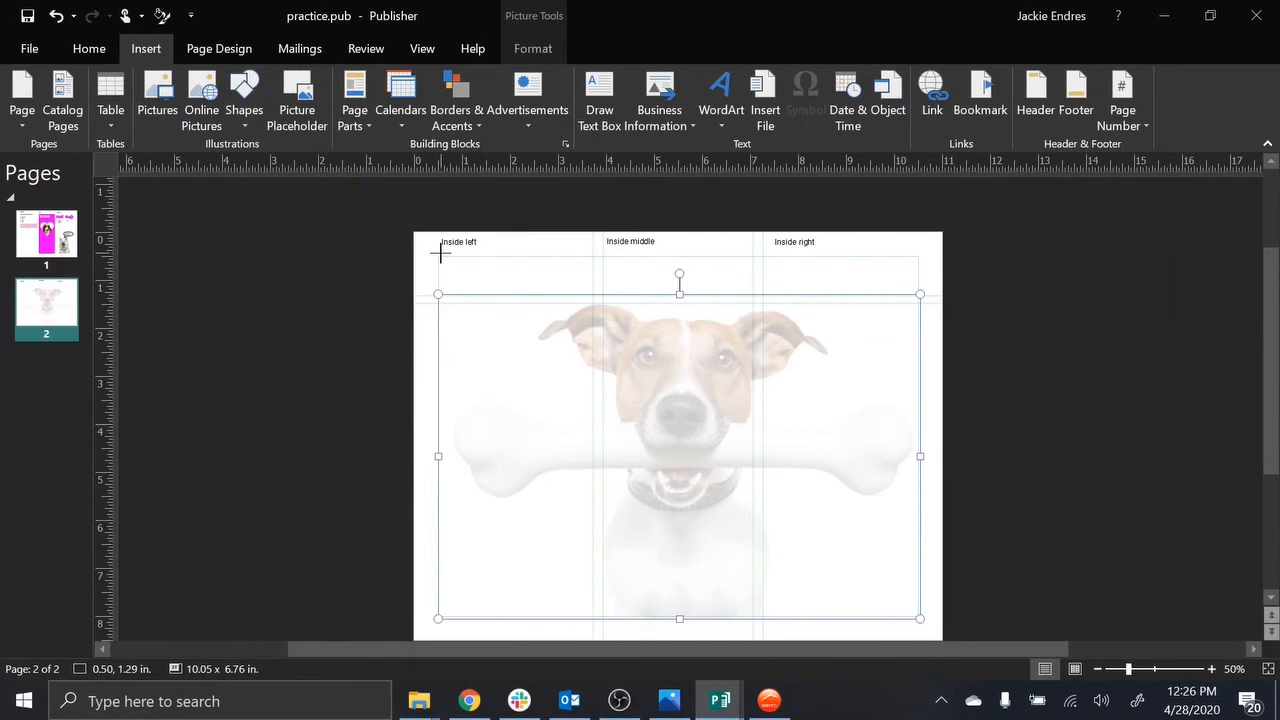
mouse_move(440, 256)
left_mouse_down()
mouse_move(503, 360)
mouse_move(593, 569)
left_mouse_up()
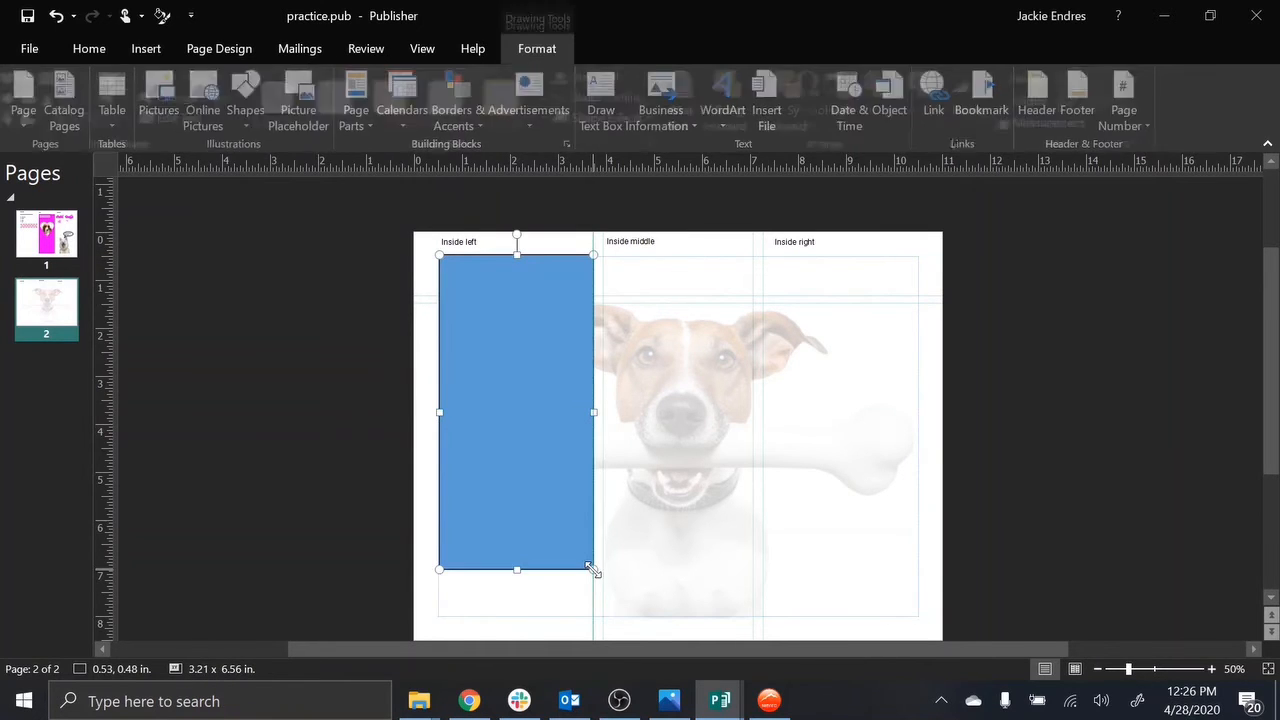
left_click_drag(516, 572, 512, 614)
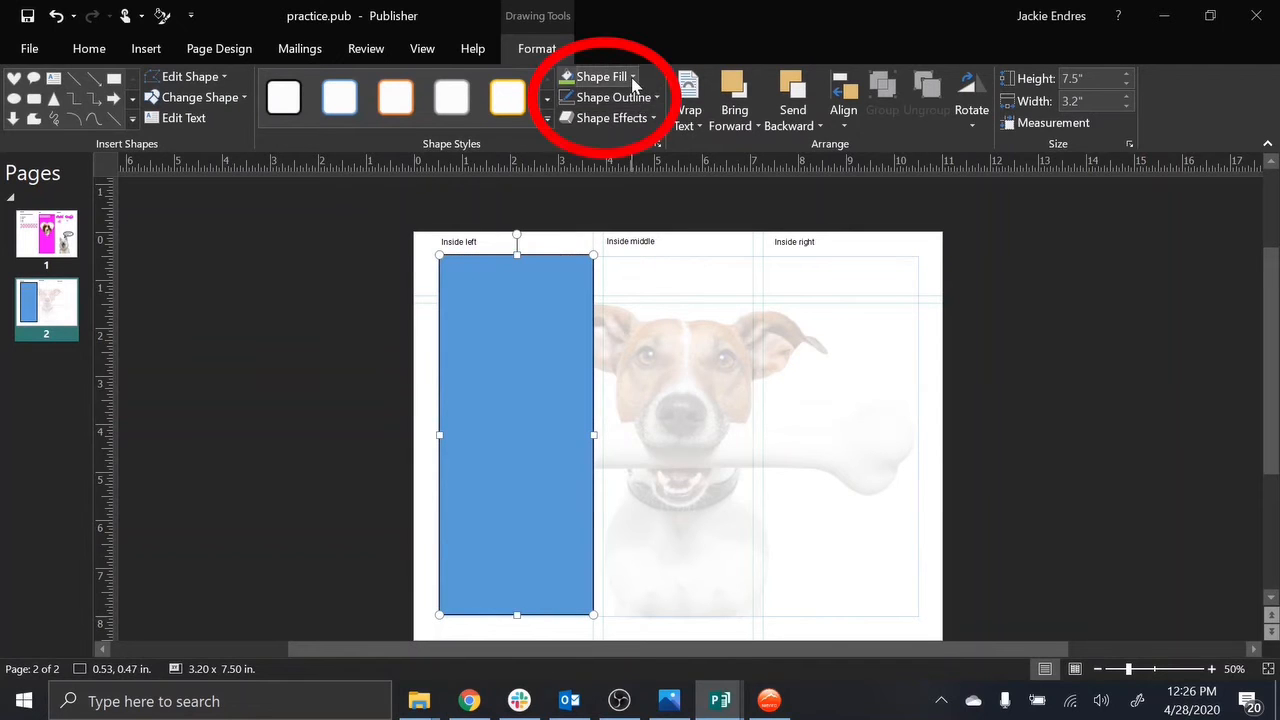
Step: Fill the inside left rectangle with the recently used magenta
left_click(600, 76)
left_click(568, 263)
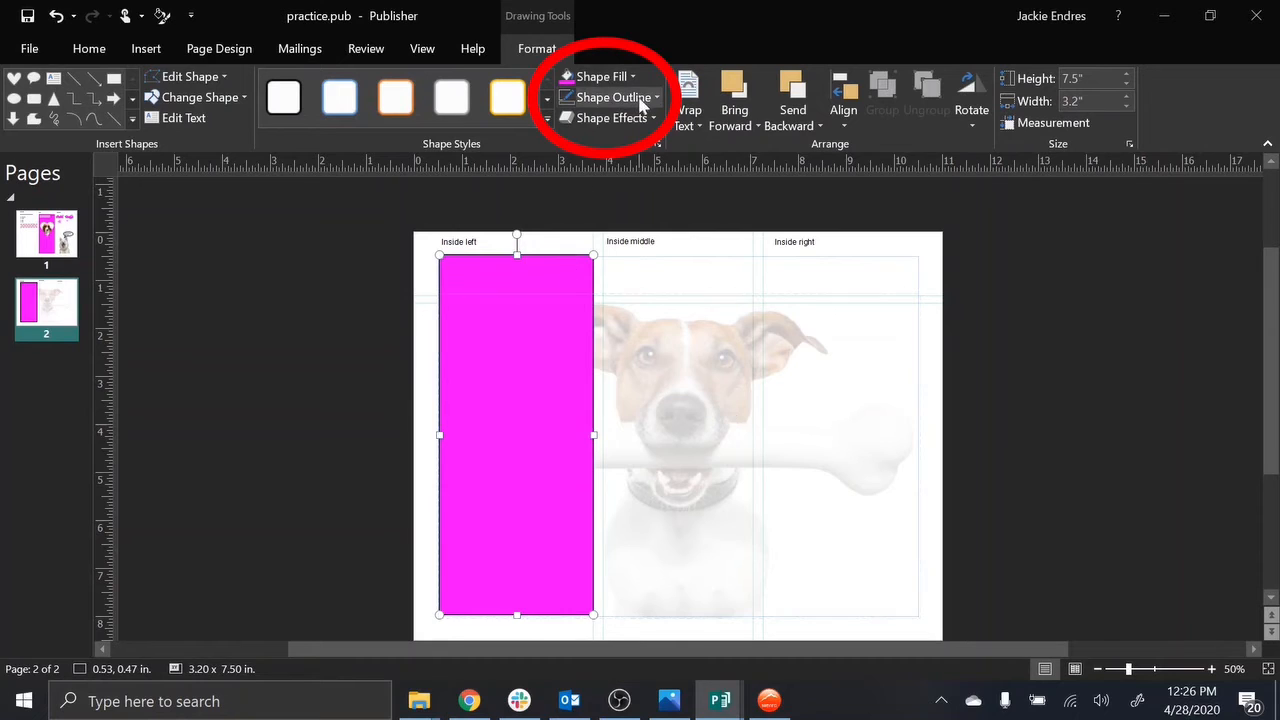
right_click(493, 482)
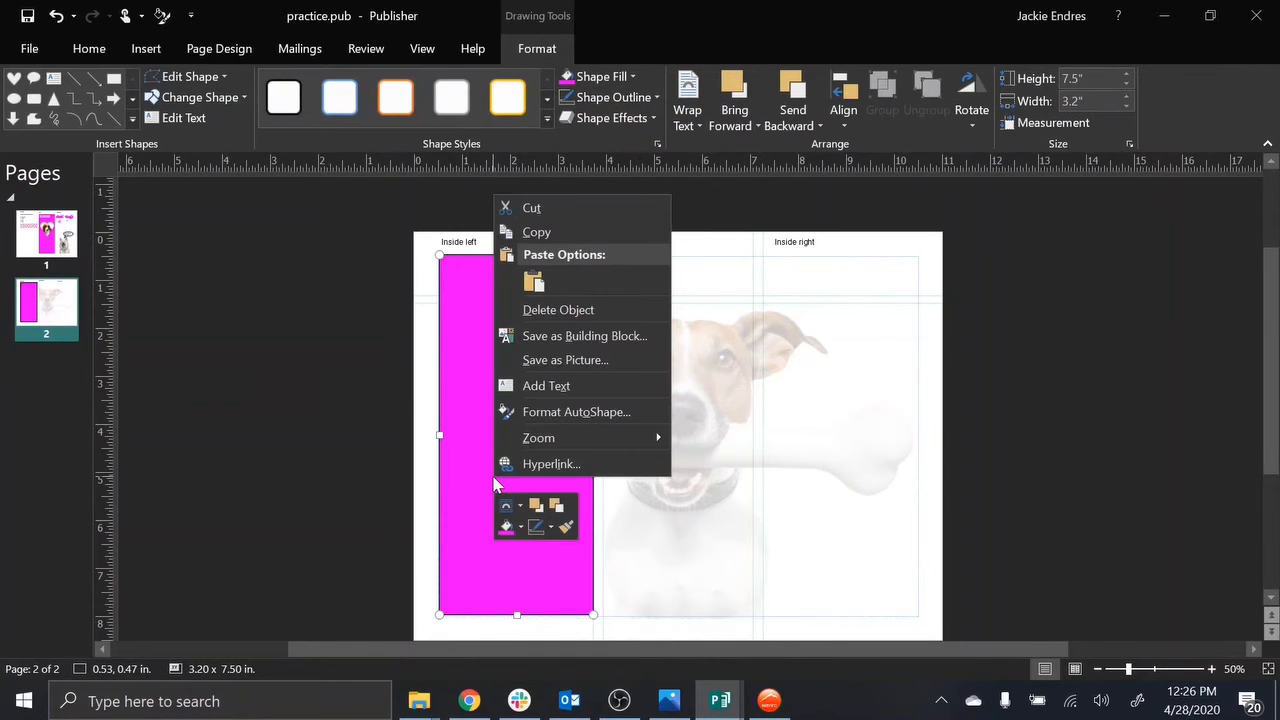
left_click(493, 479)
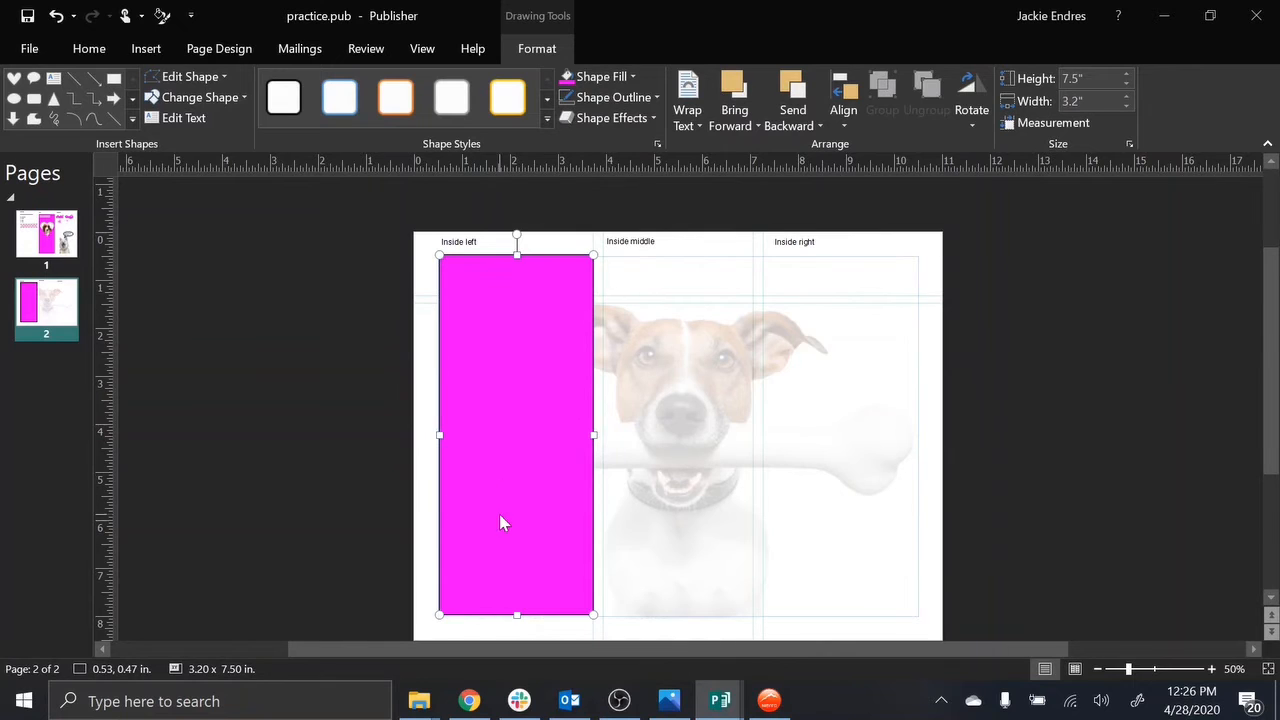
Step: Set the inside left rectangle's fill transparency to 78%
right_click(499, 514)
right_click(491, 521)
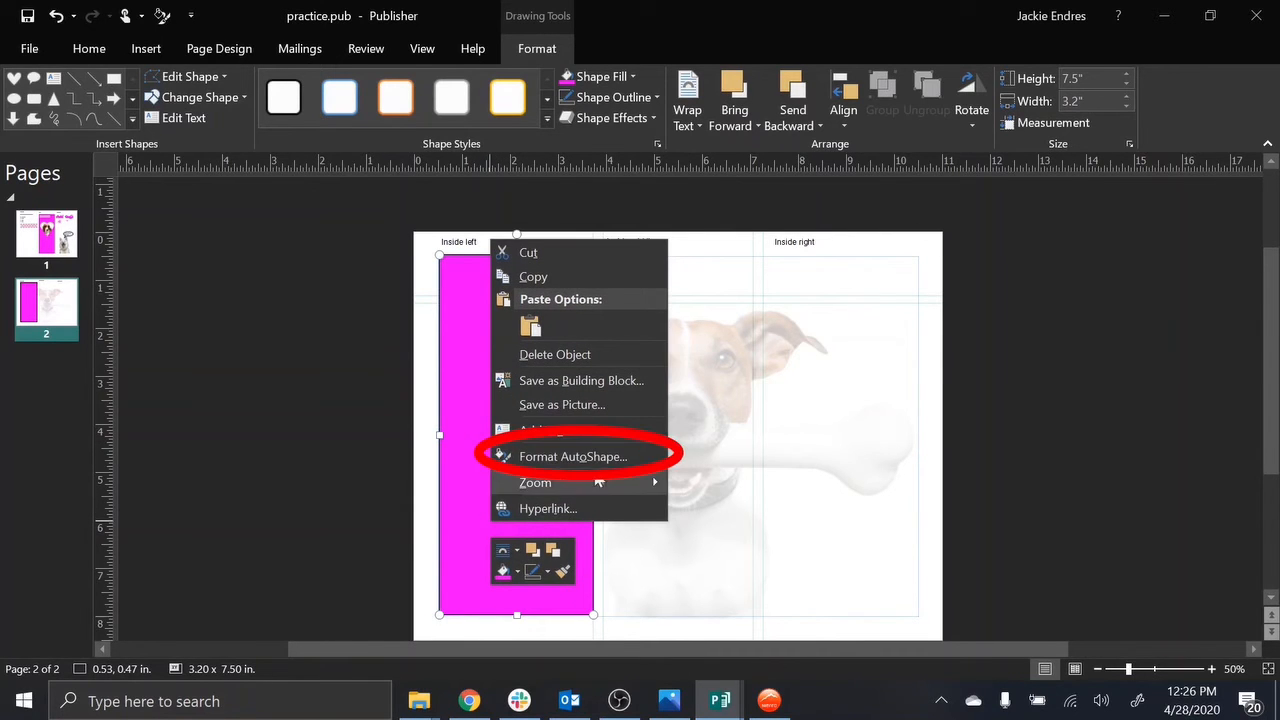
left_click(573, 456)
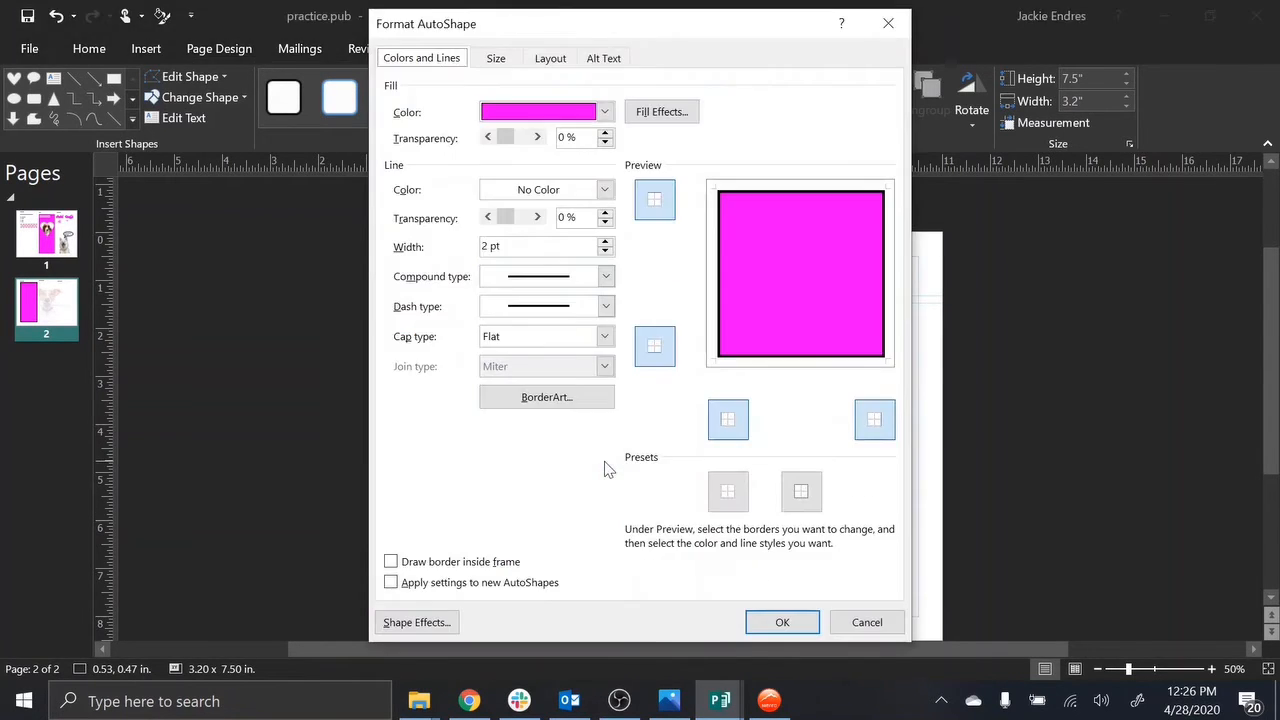
left_click(552, 60)
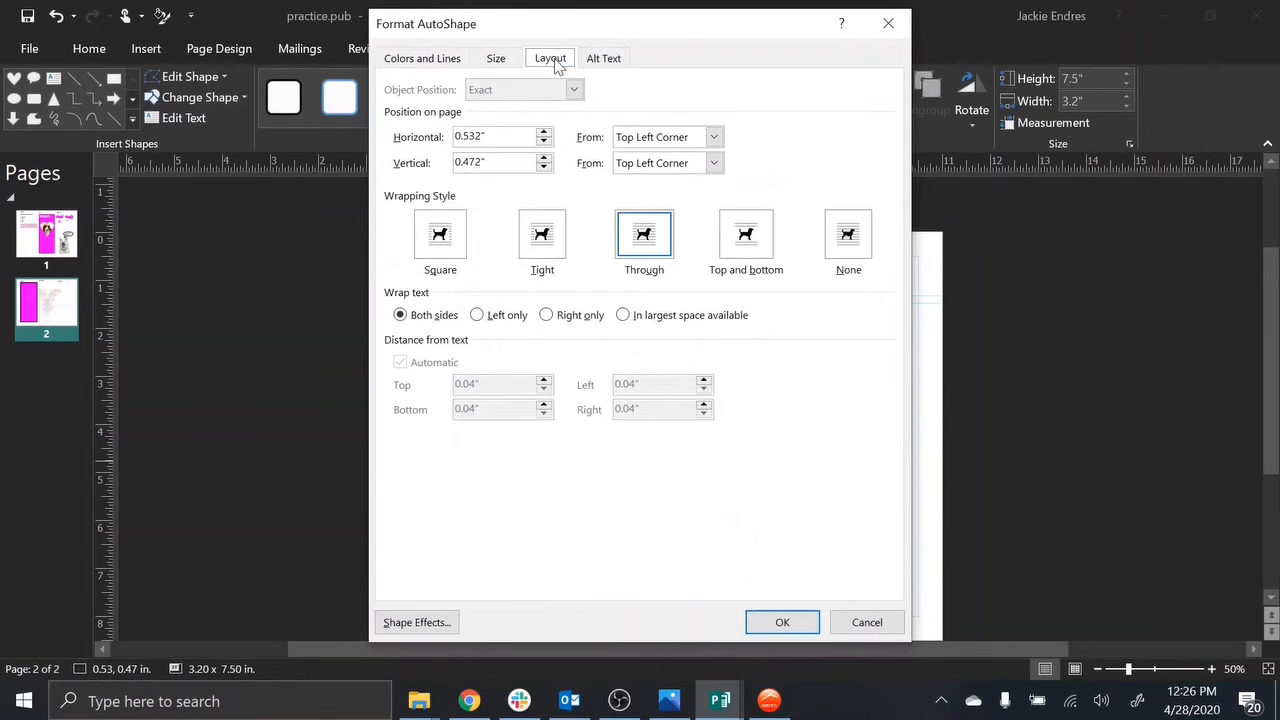
left_click(520, 63)
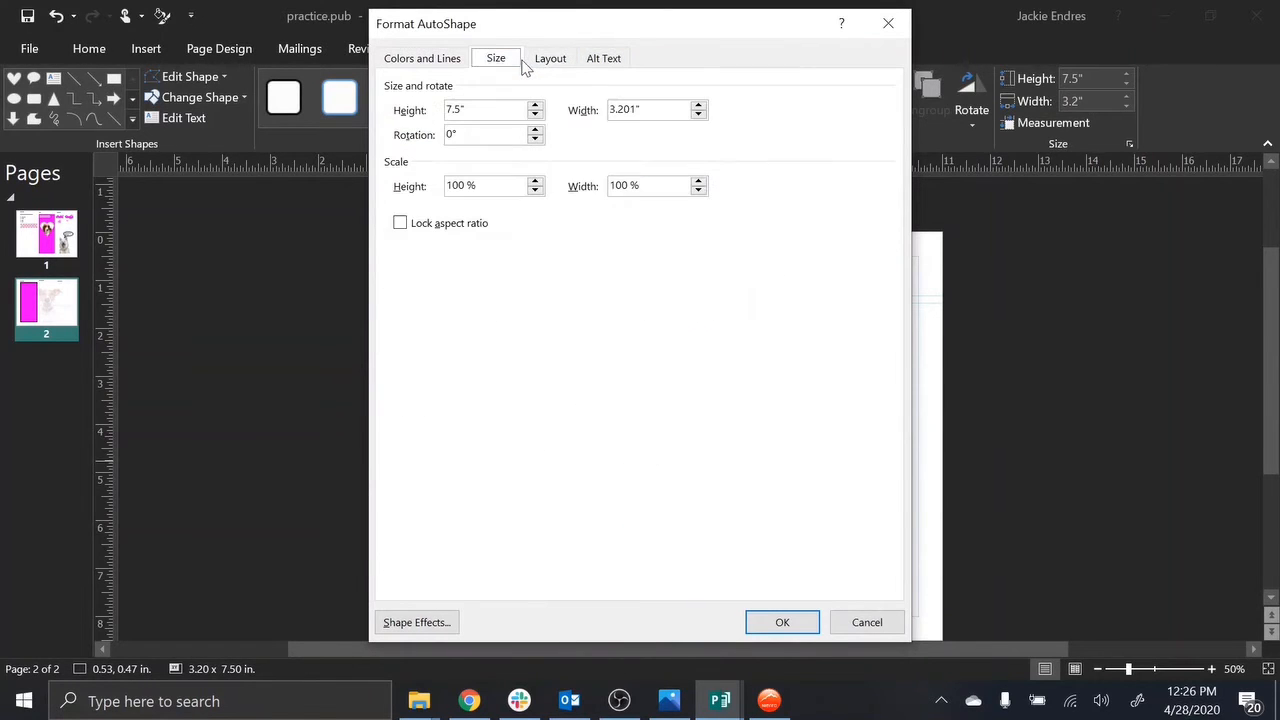
left_click(462, 62)
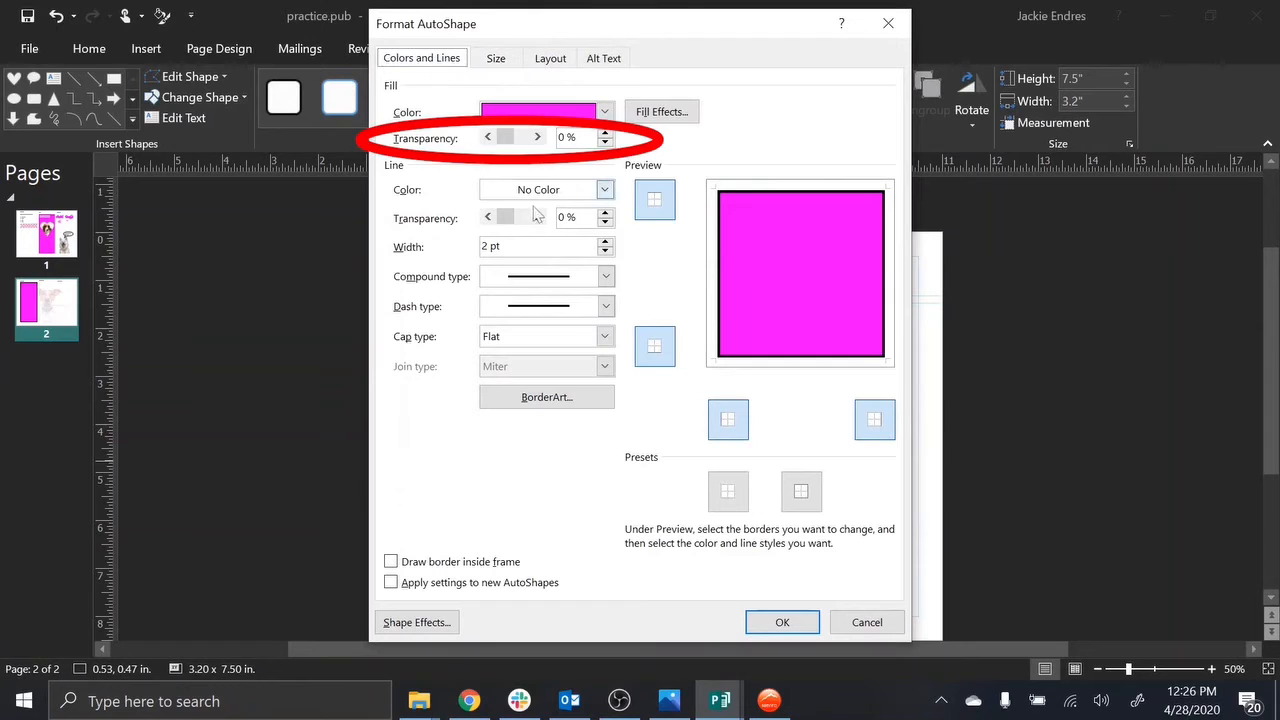
left_click_drag(505, 137, 527, 141)
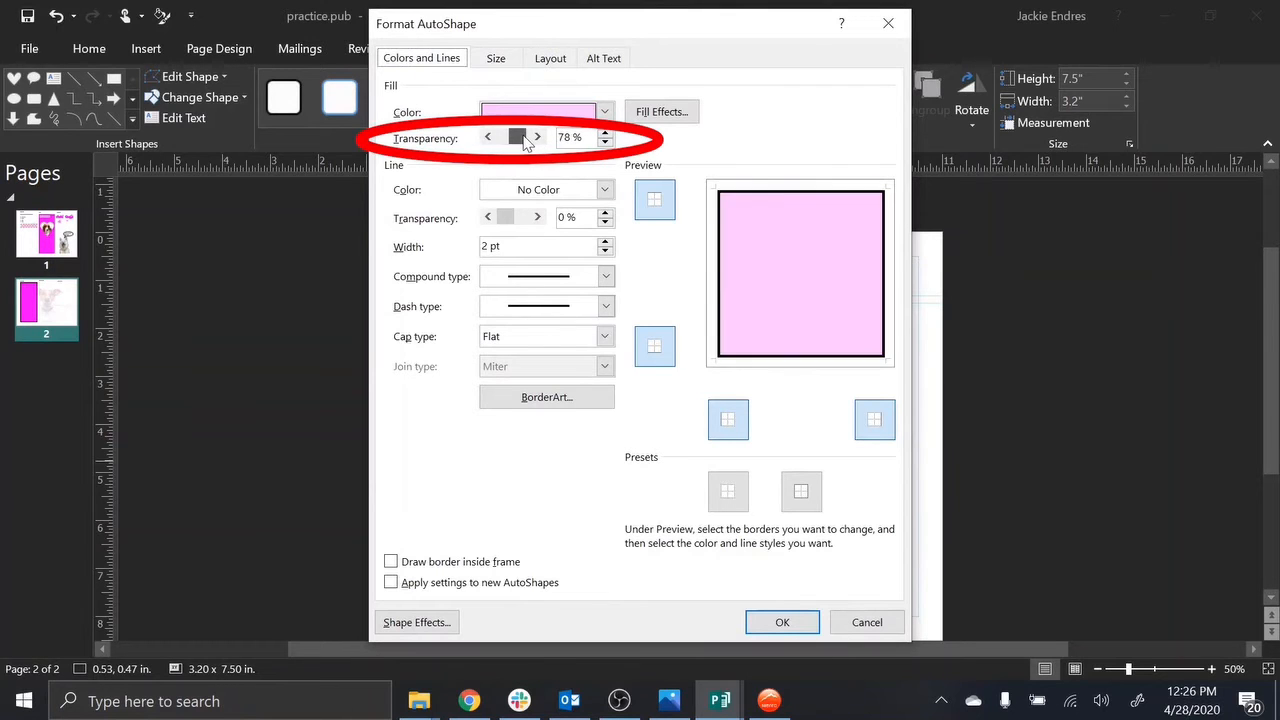
left_click(782, 622)
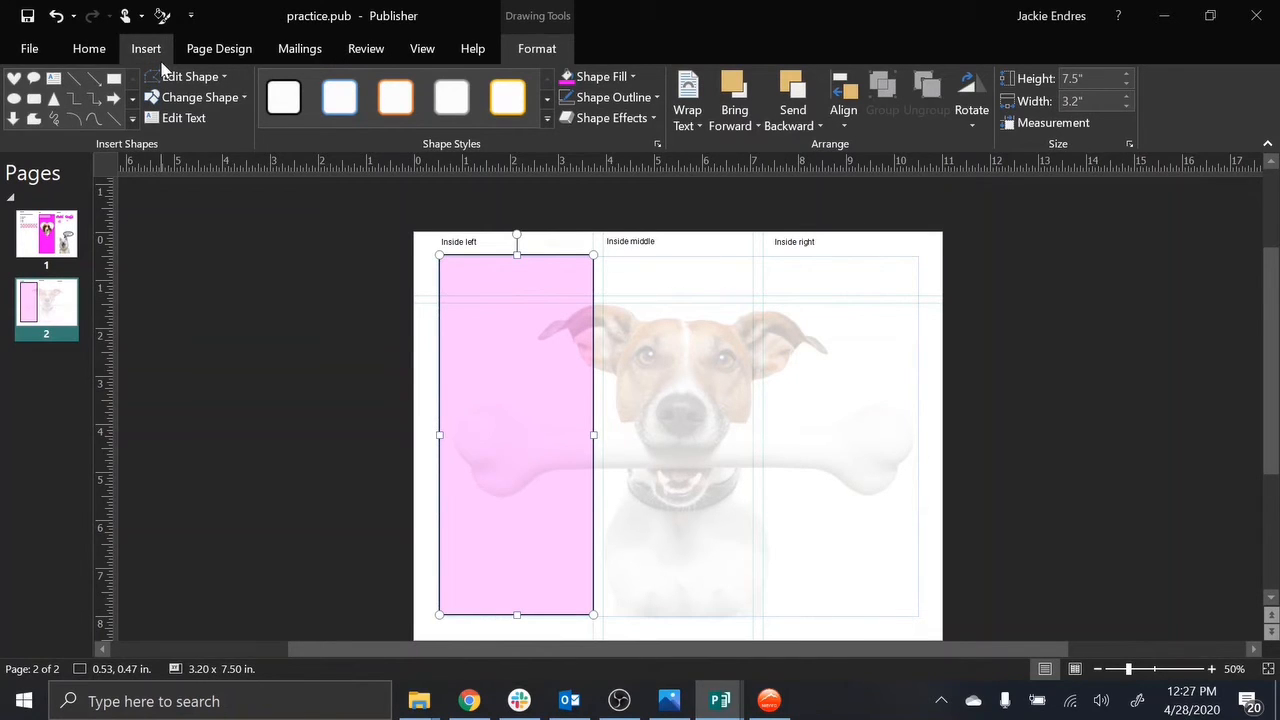
Step: Draw a narrow vertical rectangle about 0.33 × 2.82 in on the inside middle panel, over the dog's face
left_click(147, 48)
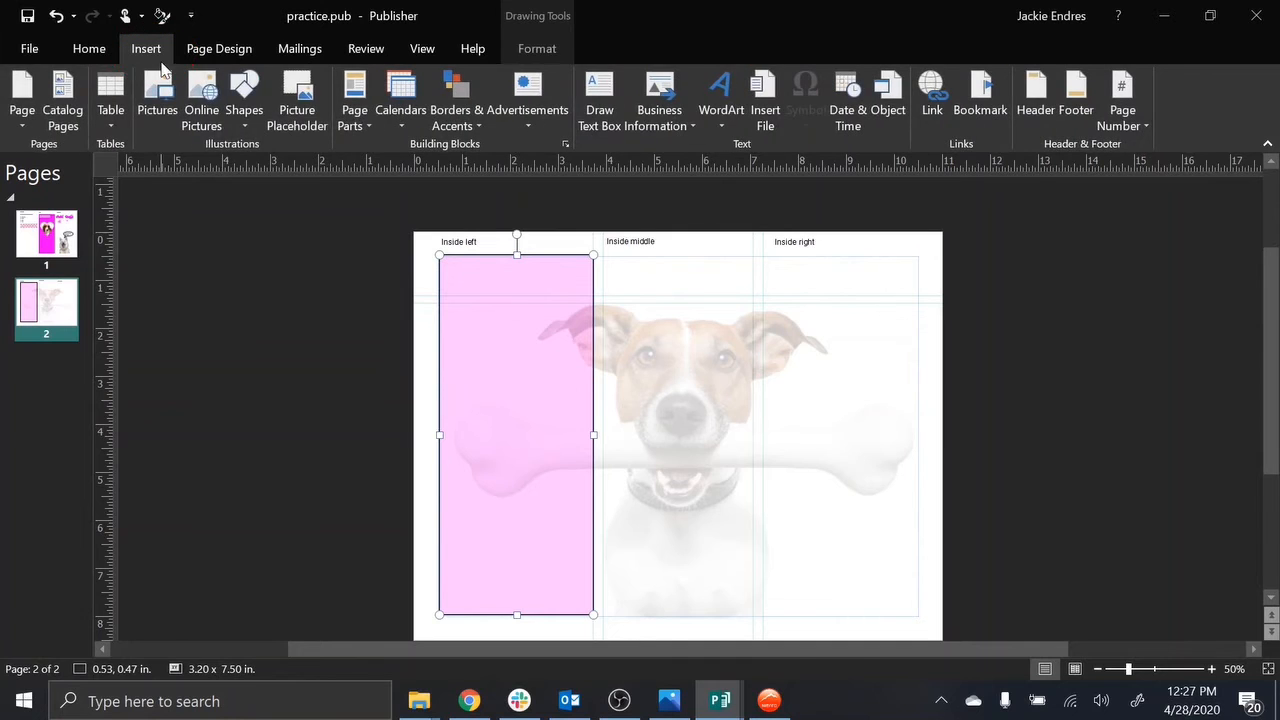
left_click(244, 92)
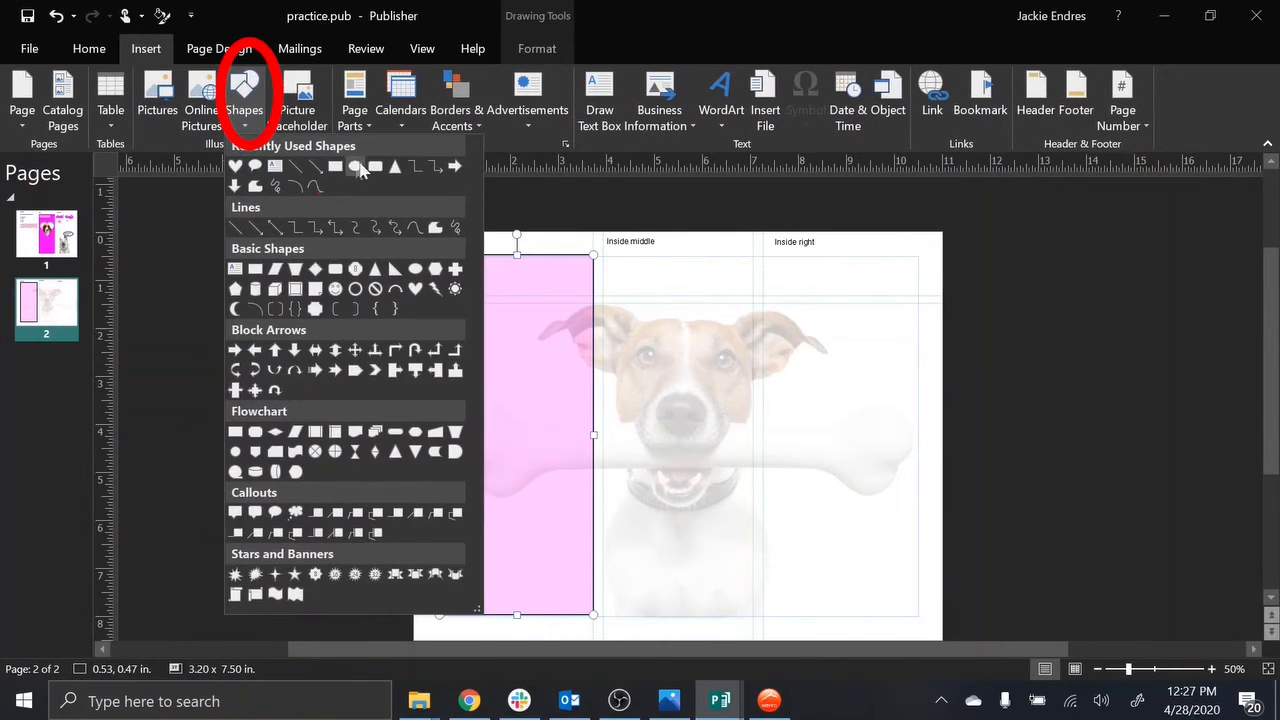
left_click(335, 168)
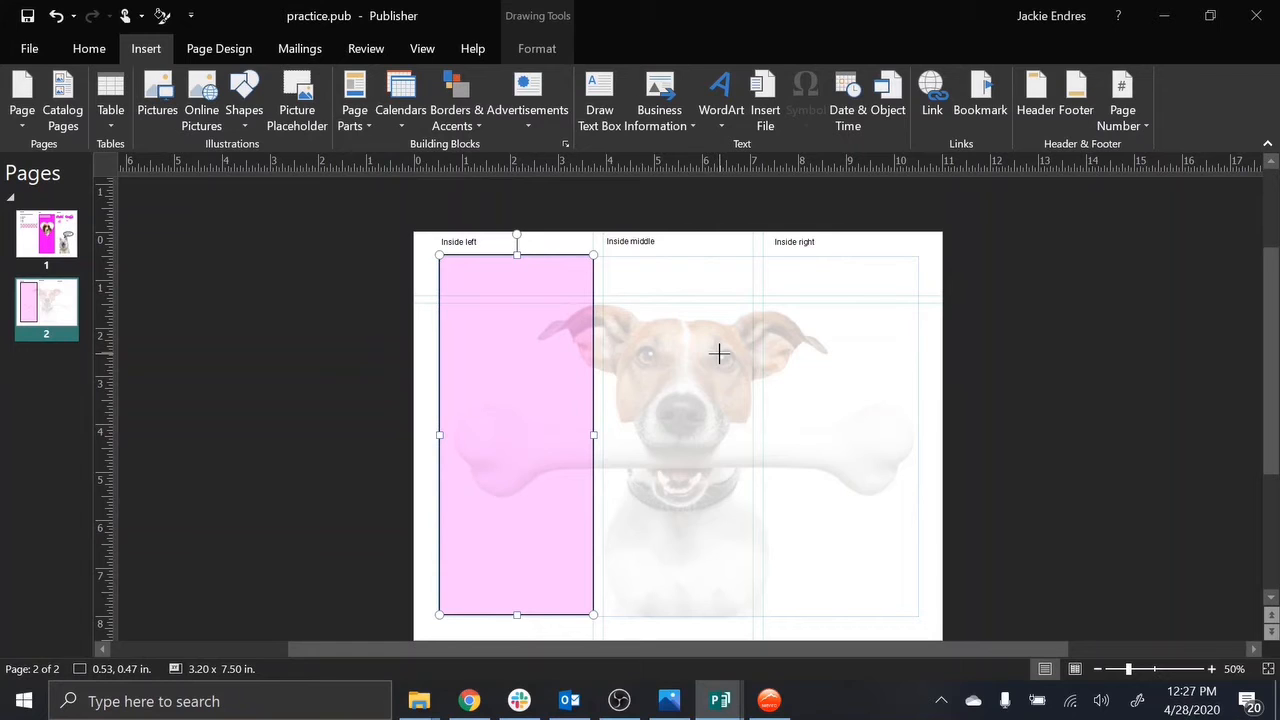
left_click_drag(719, 353, 734, 488)
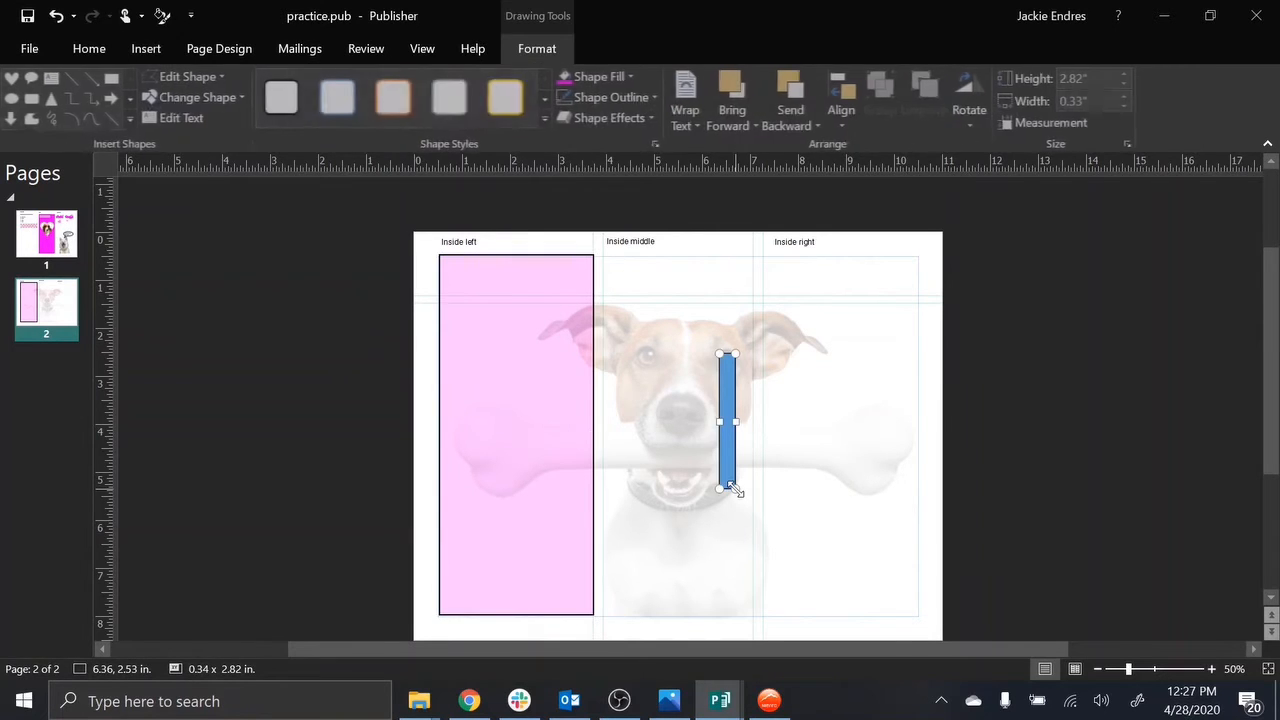
Step: Fill the narrow rectangle with the recently used magenta and remove its outline
left_click(632, 84)
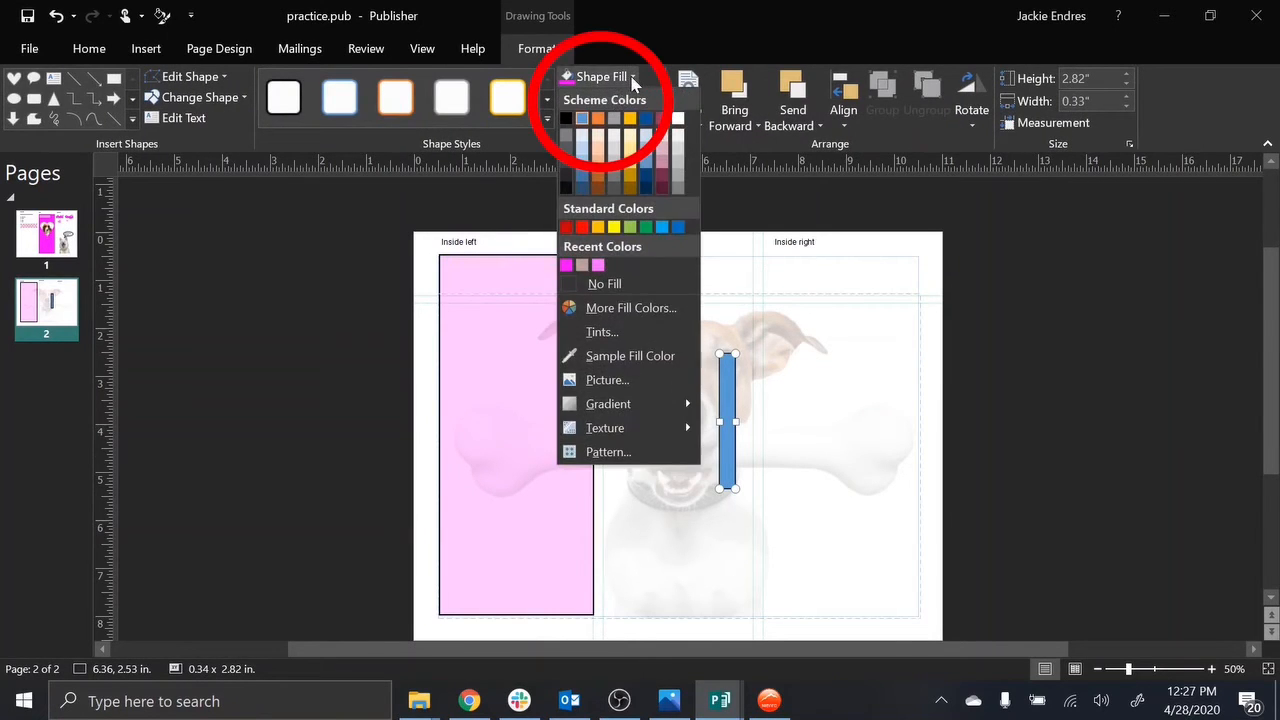
left_click(566, 265)
left_click(612, 97)
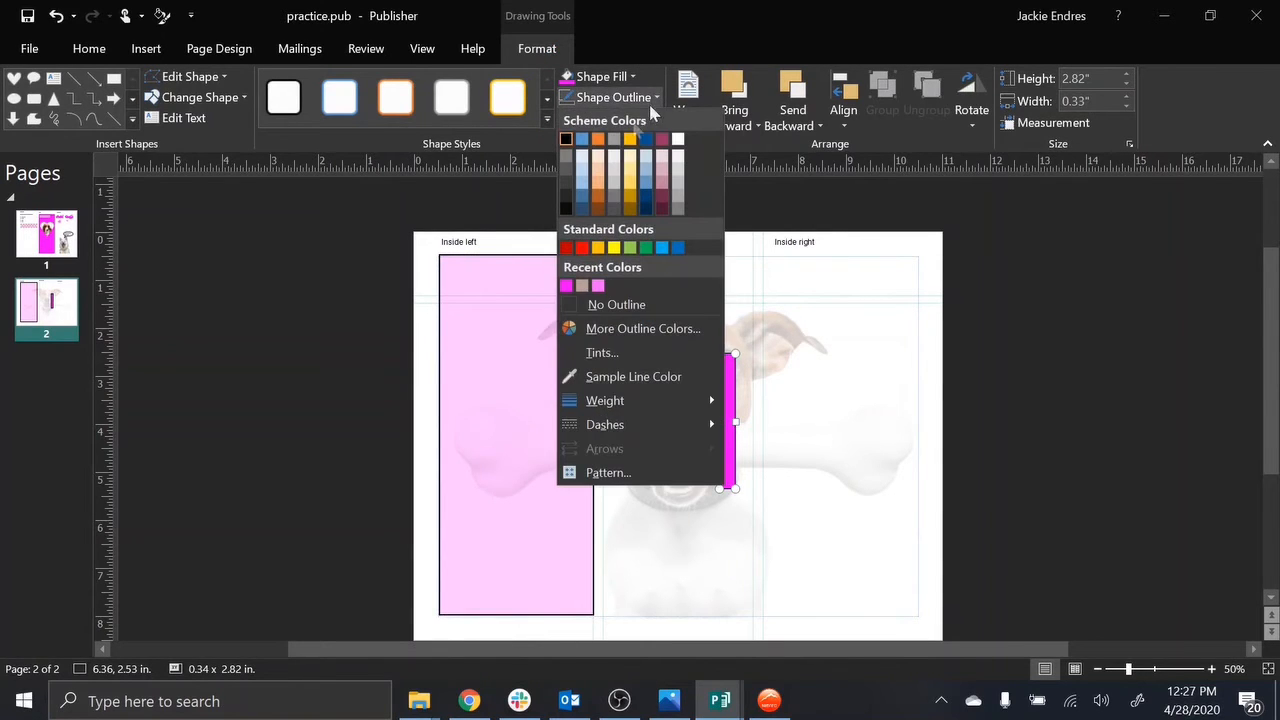
left_click(612, 305)
Step: Remove the outline from the translucent rectangle on the inside left panel
left_click(548, 328)
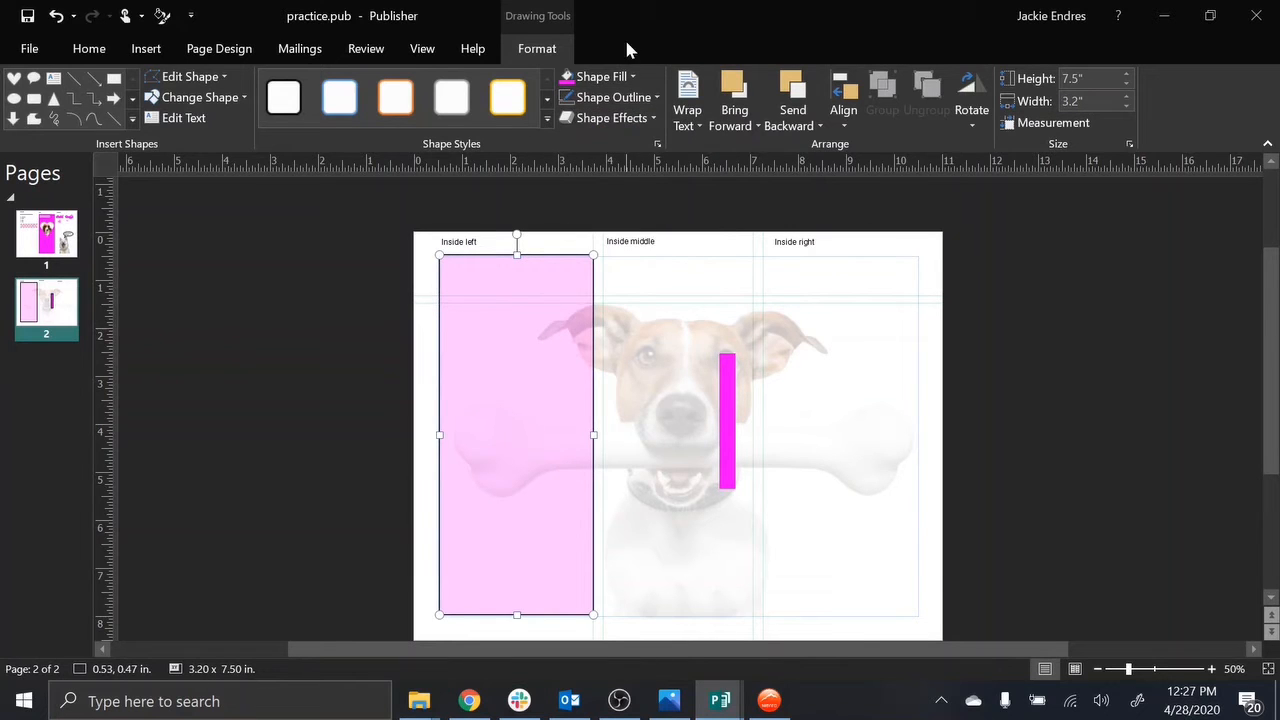
left_click(614, 100)
left_click(600, 305)
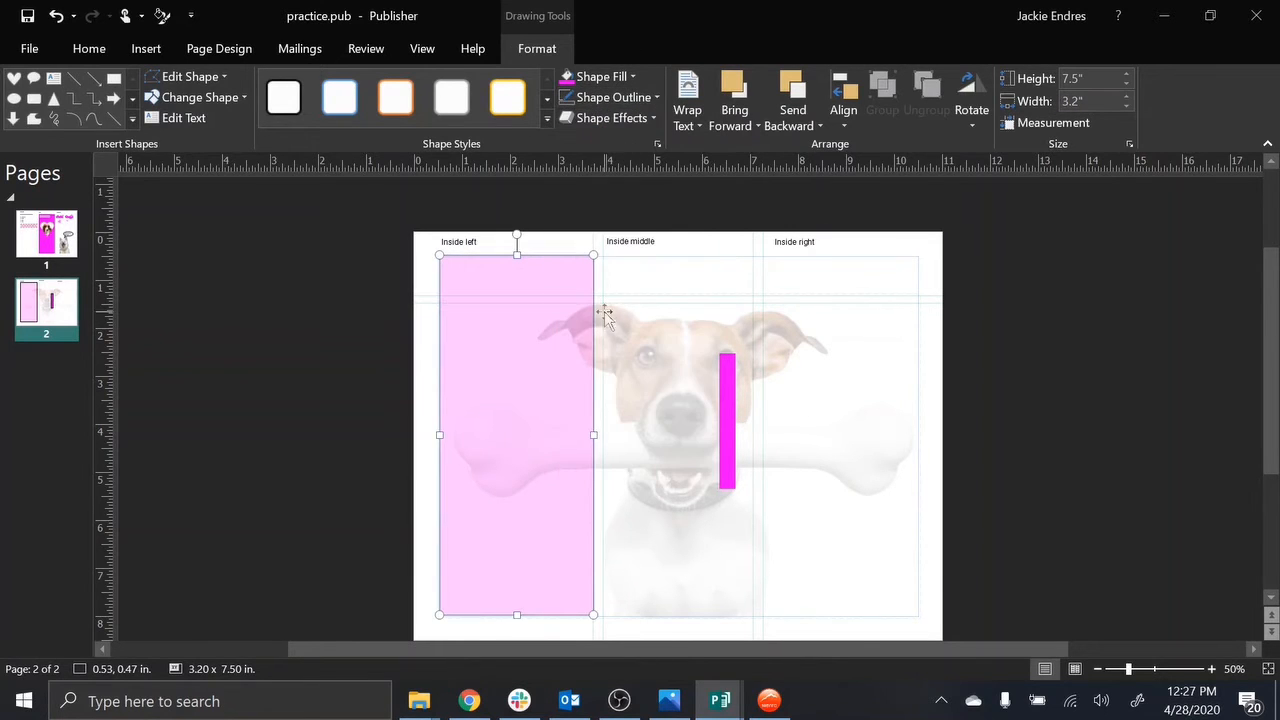
left_click(727, 405)
left_click(856, 430)
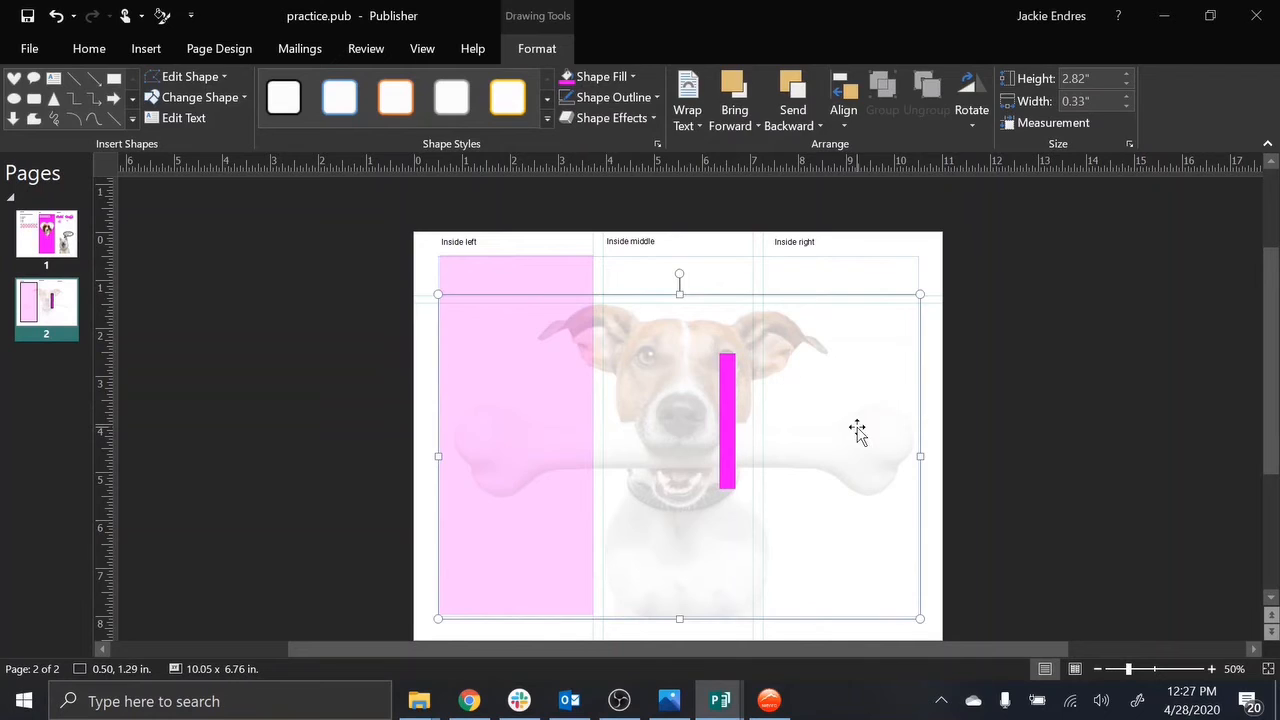
Step: Apply the third Parallel 3-D rotation preset (X 342°, Y 64°, perspective 45°) to the narrow magenta bar
left_click(724, 425)
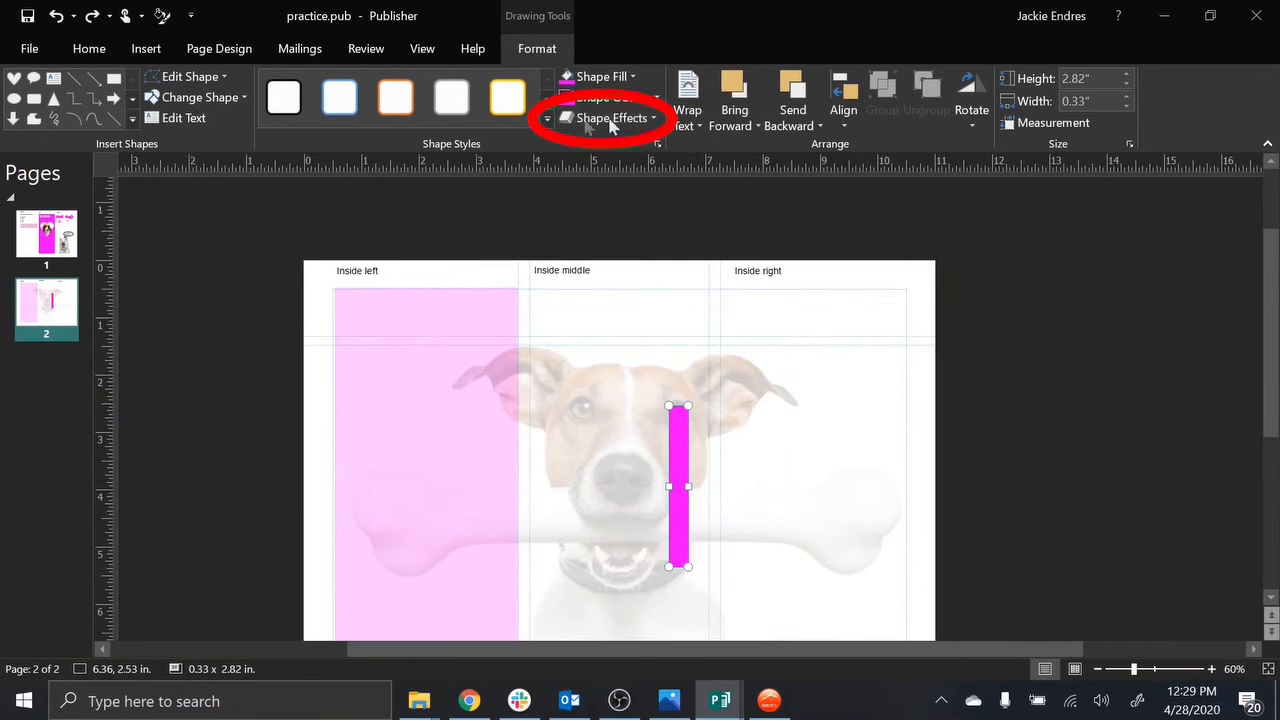
left_click(610, 118)
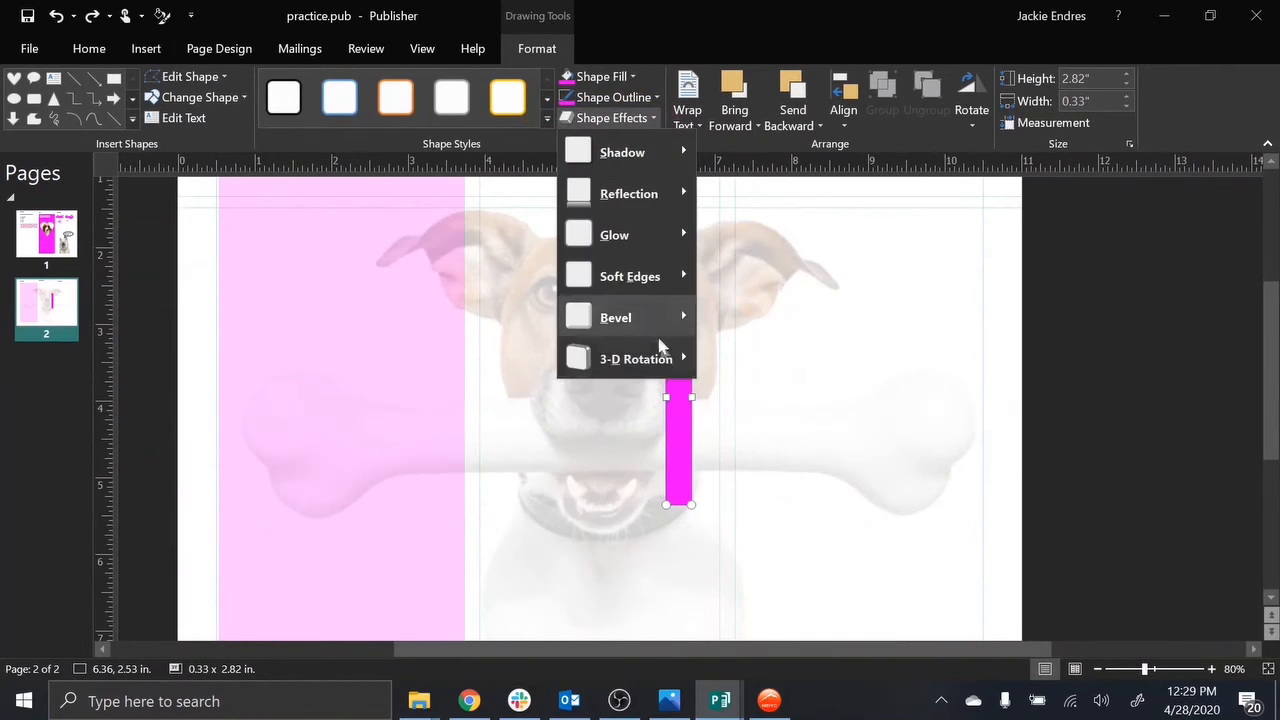
mouse_move(660, 352)
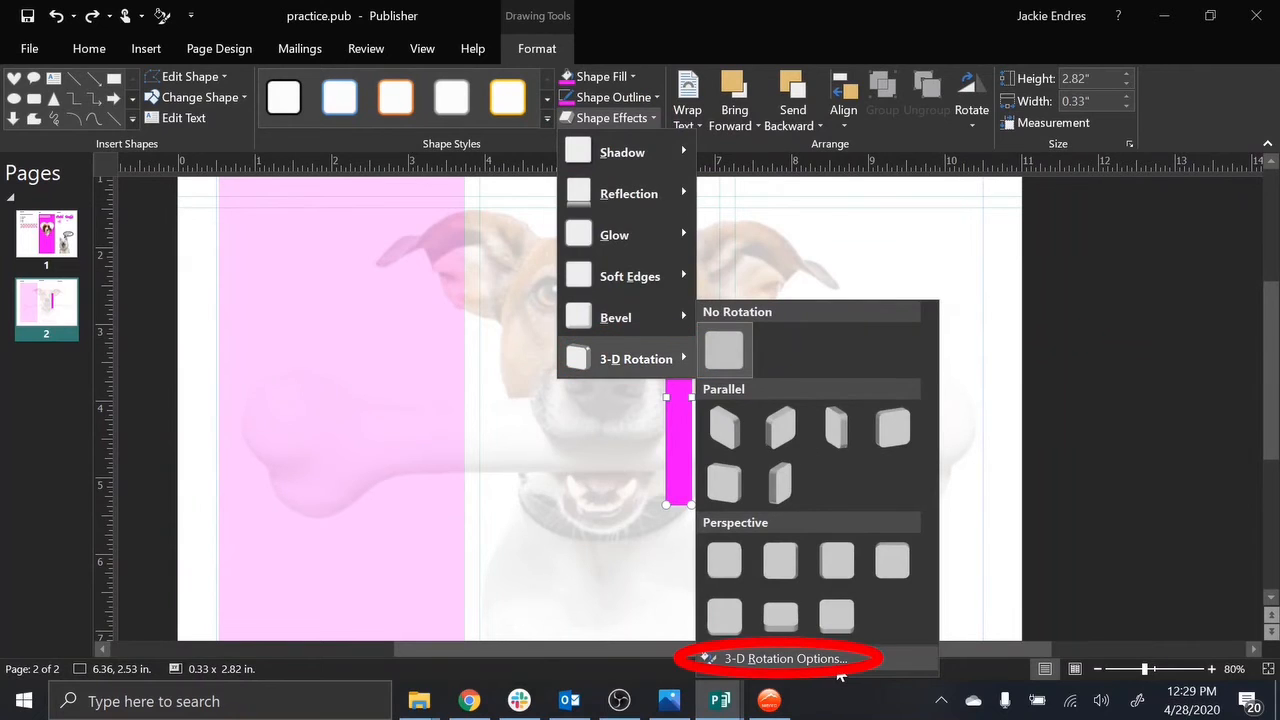
left_click(838, 662)
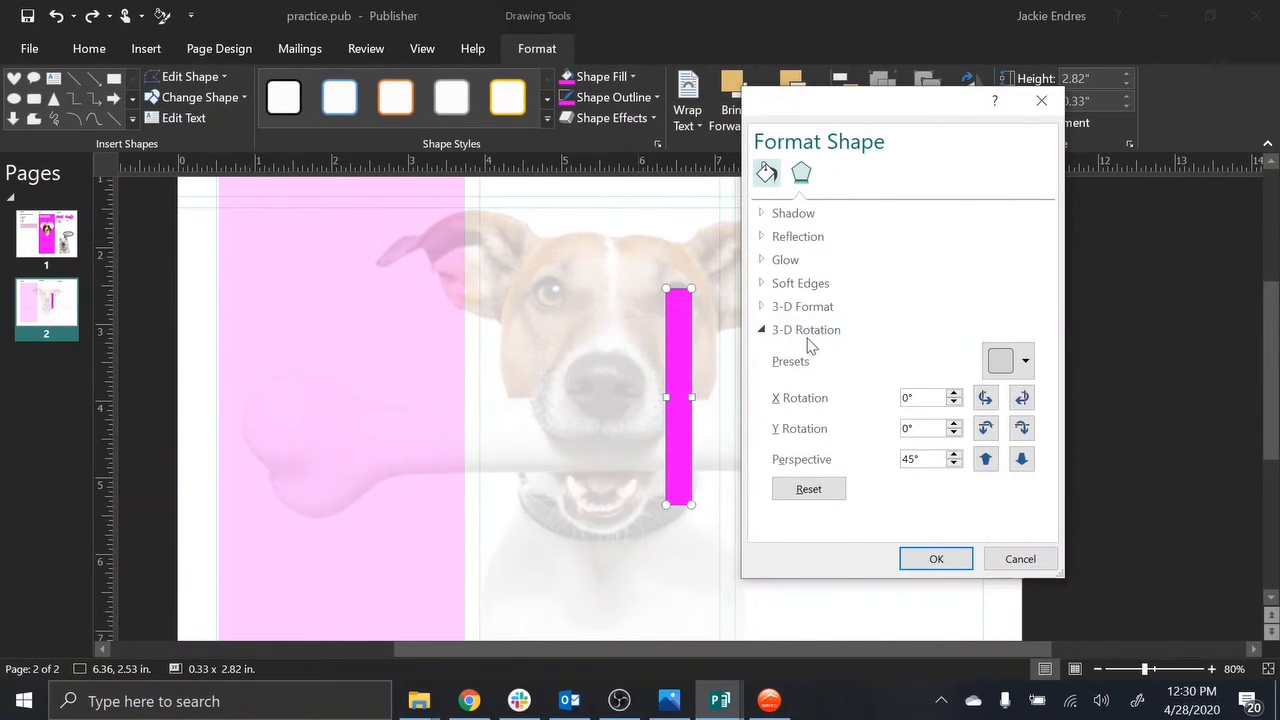
left_click(1022, 362)
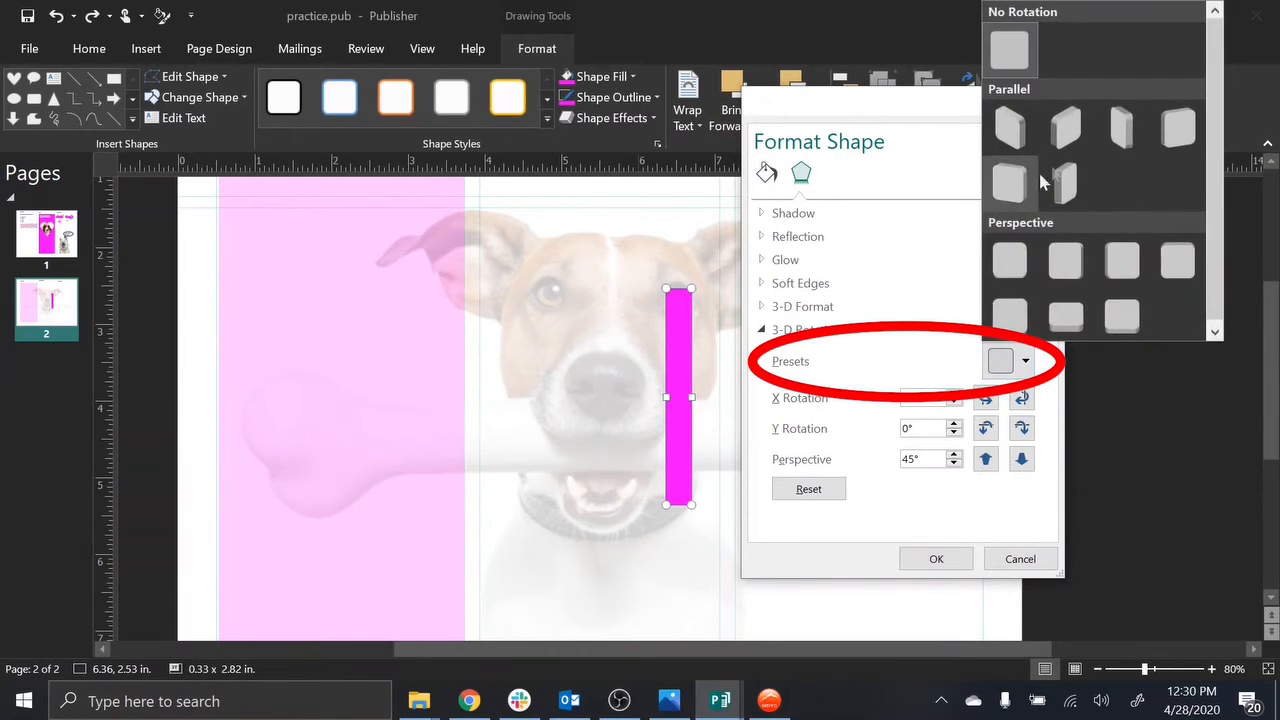
left_click(1128, 145)
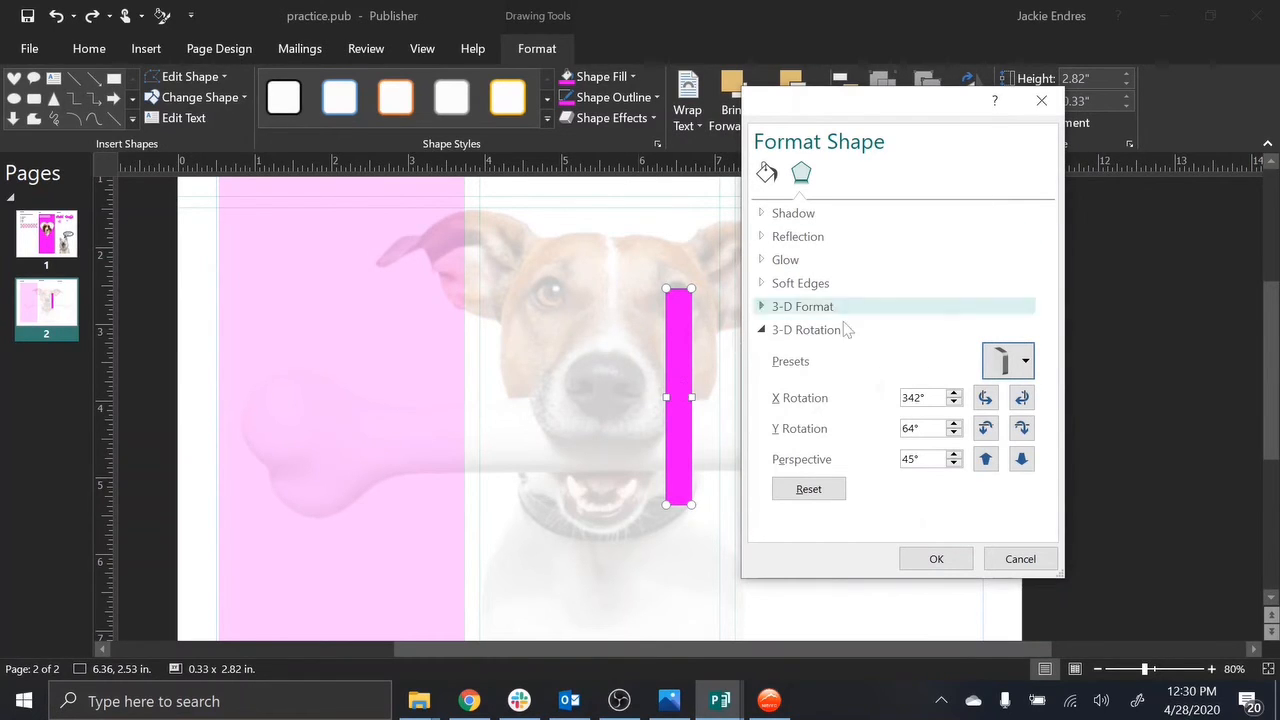
left_click(958, 558)
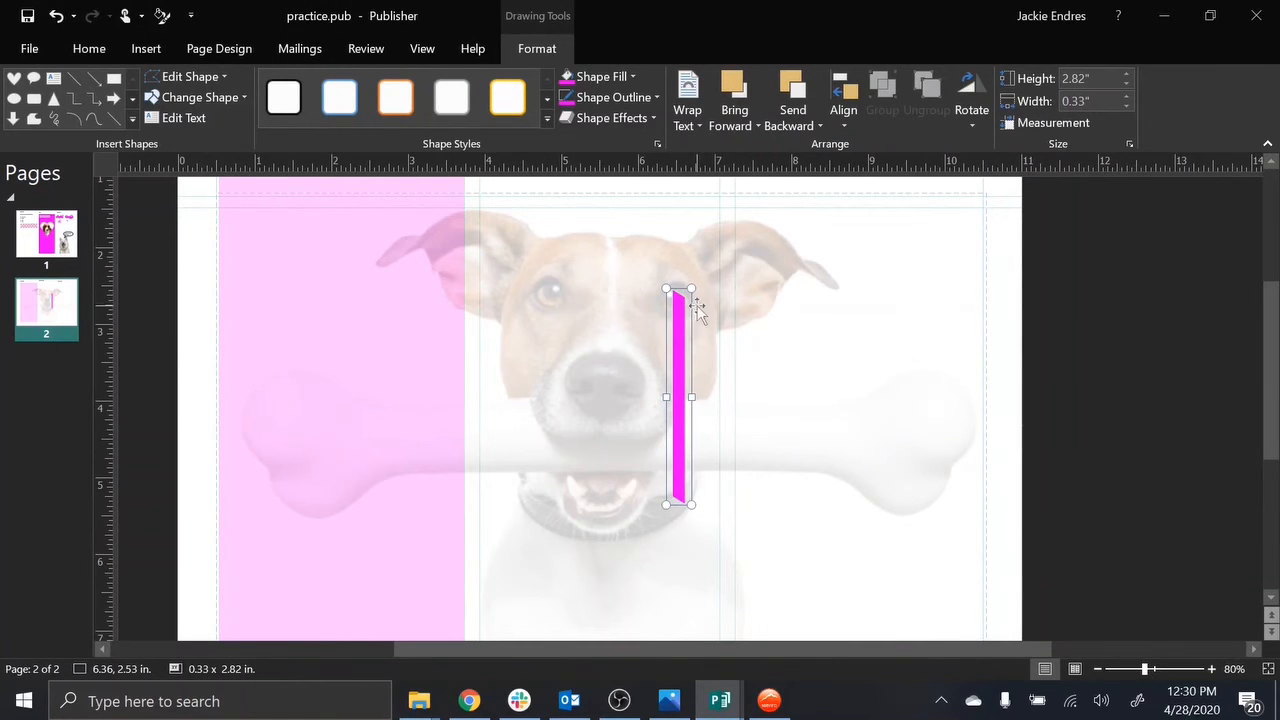
Step: Reopen the bar's 3-D options and raise the depth size in its 3-D format to 2.5 pt
left_click(631, 120)
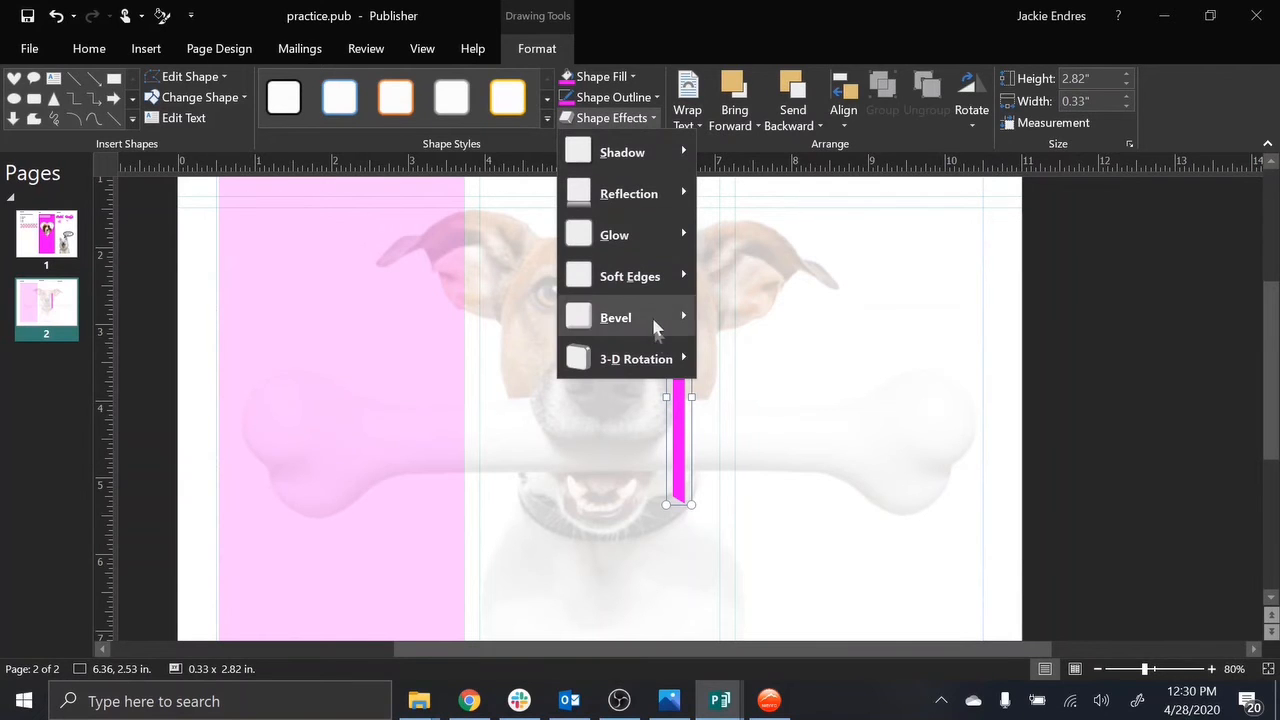
mouse_move(661, 365)
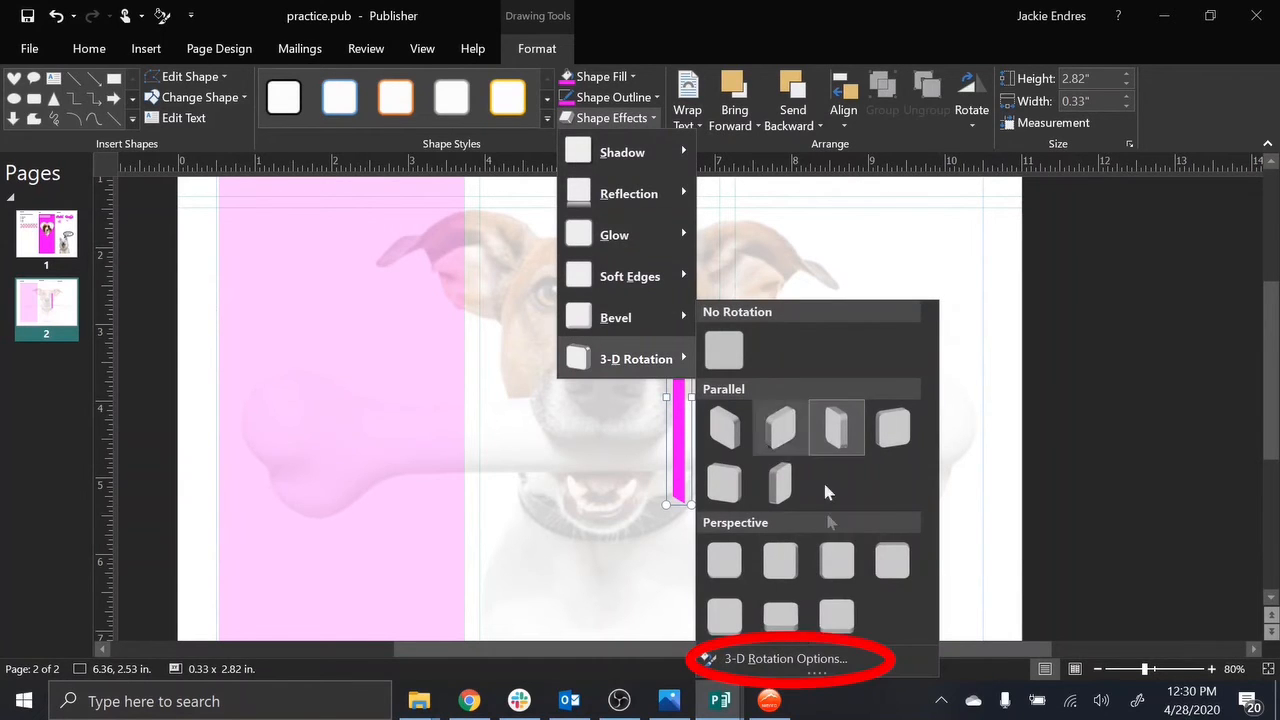
left_click(826, 662)
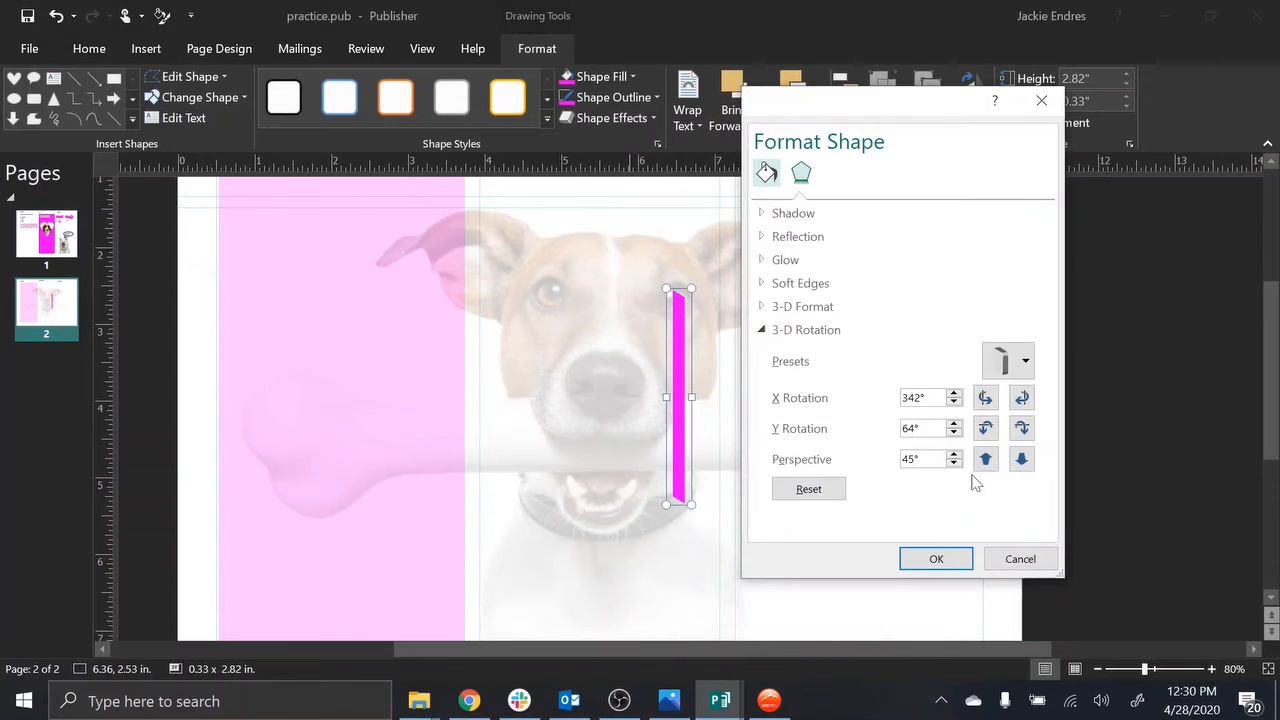
left_click(762, 308)
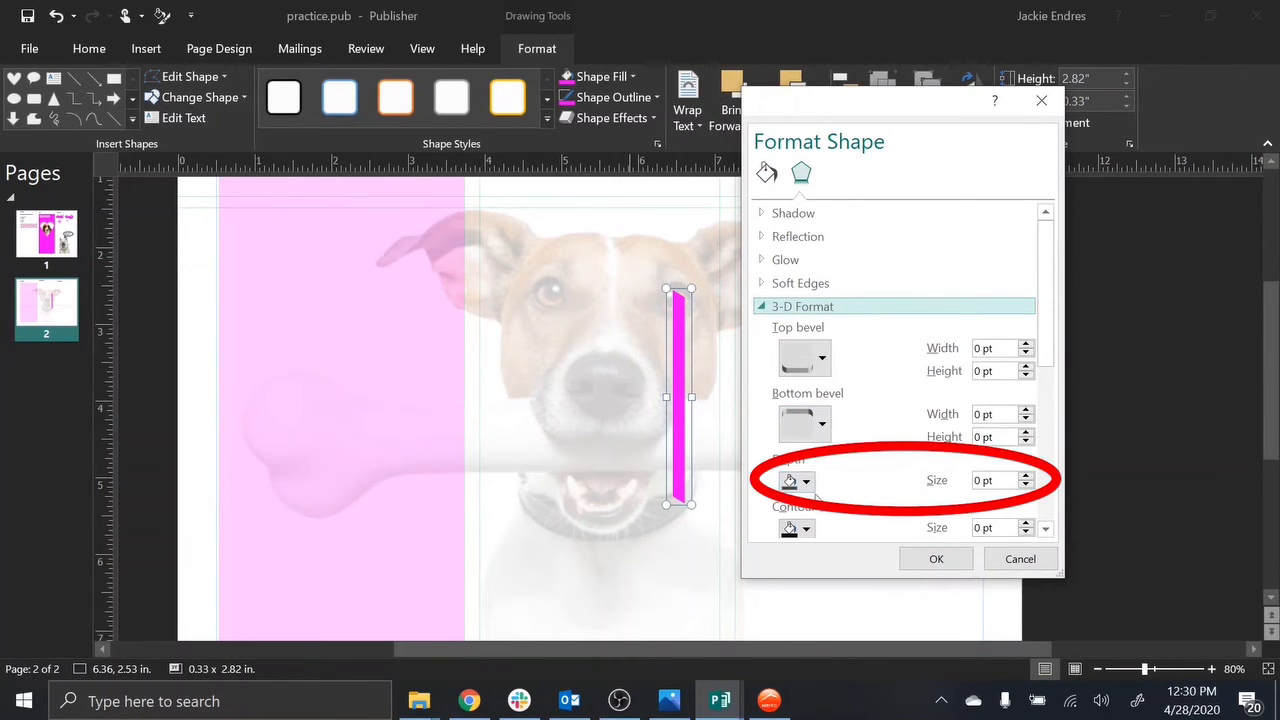
left_click(1026, 477)
left_click(1026, 478)
left_click(1026, 478)
left_click(1026, 478)
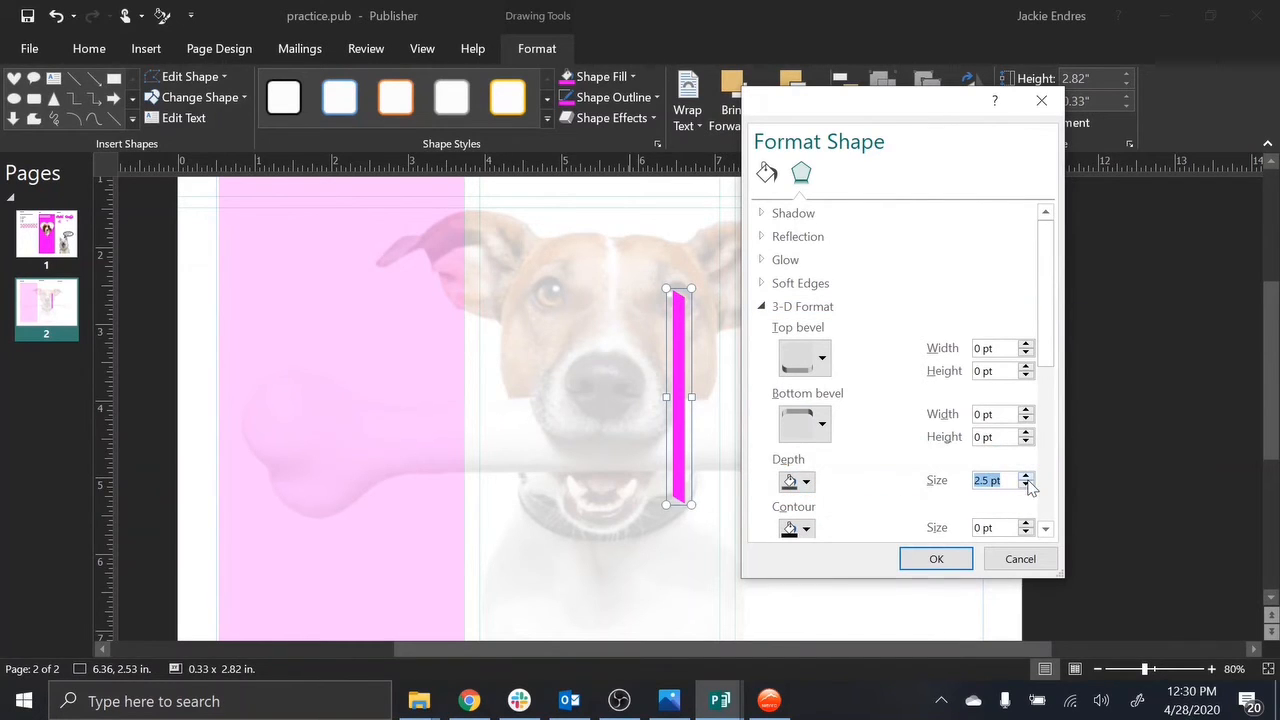
Step: Set the bar's depth color to the recently used magenta and its depth size to 8.5 pt
scroll(855, 484, "down", 4)
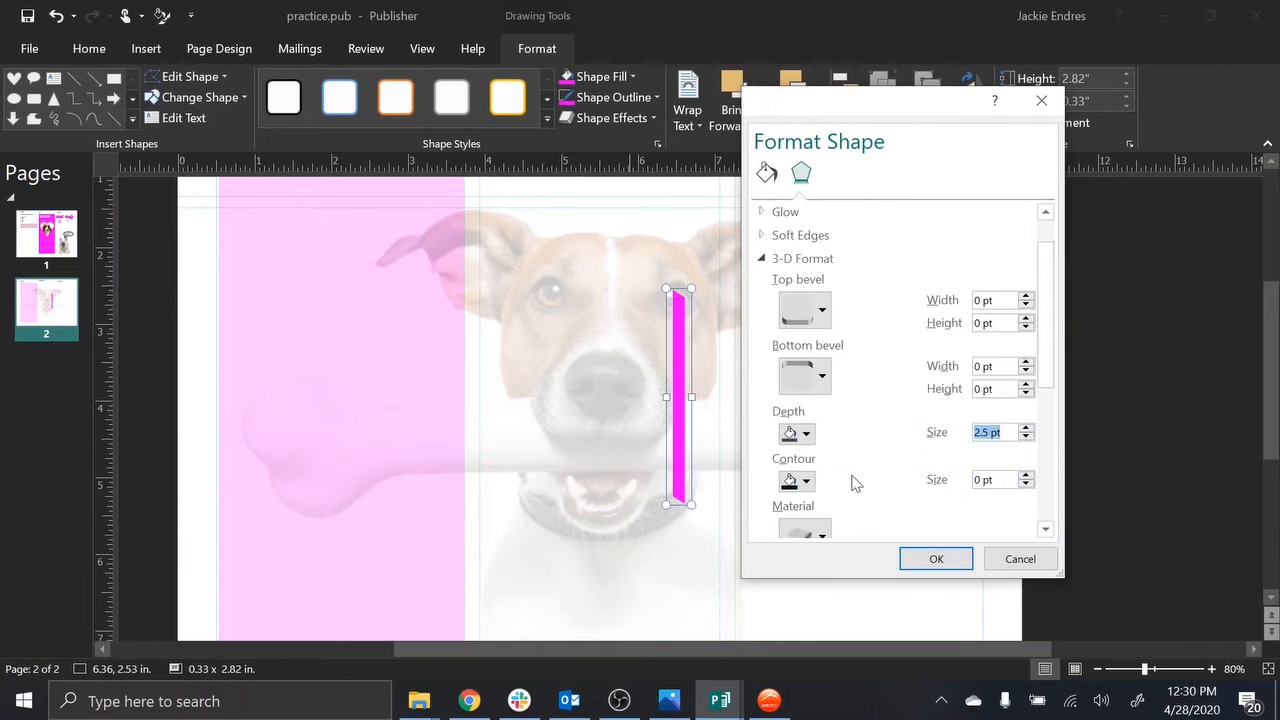
scroll(855, 484, "down", 1)
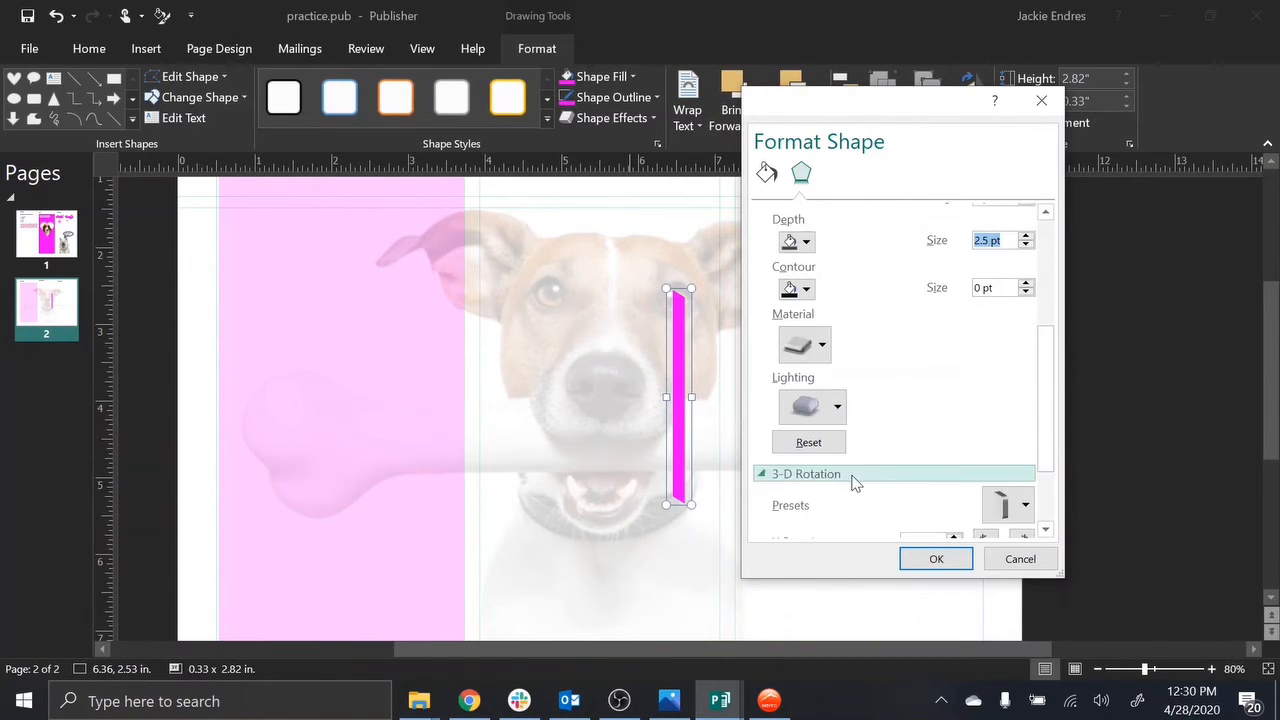
scroll(855, 484, "up", 3)
left_click(806, 386)
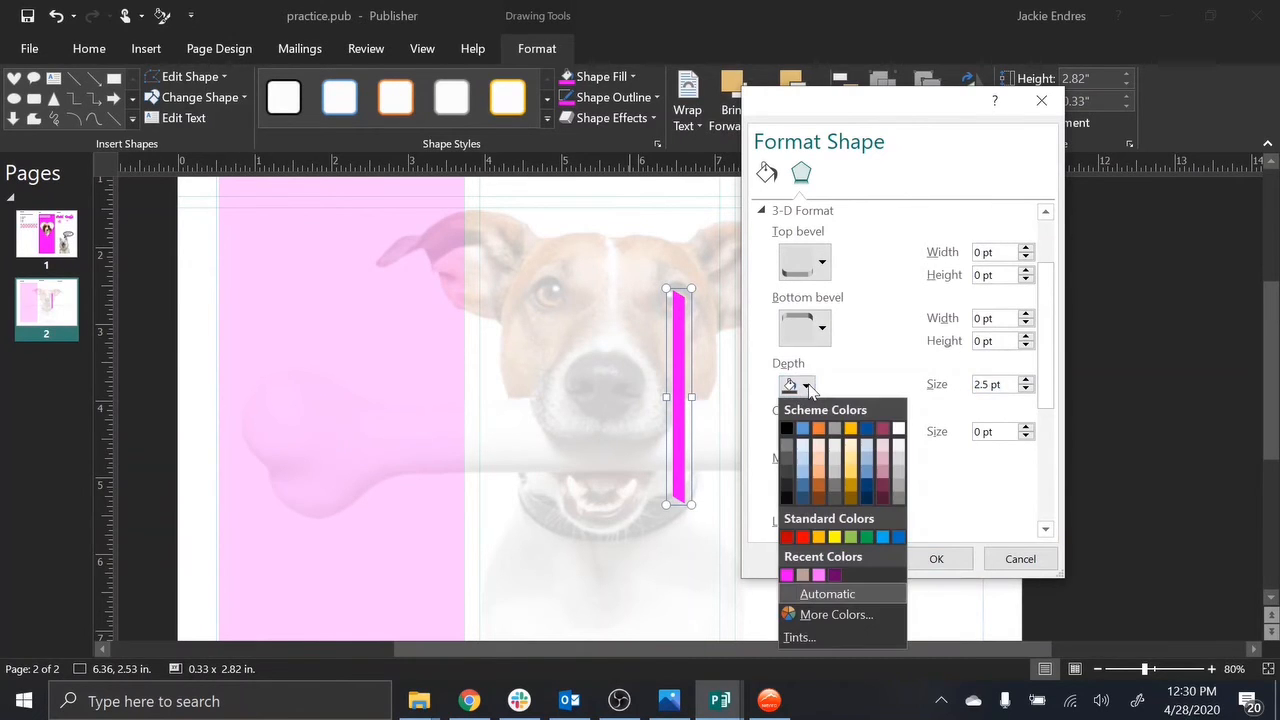
left_click(788, 576)
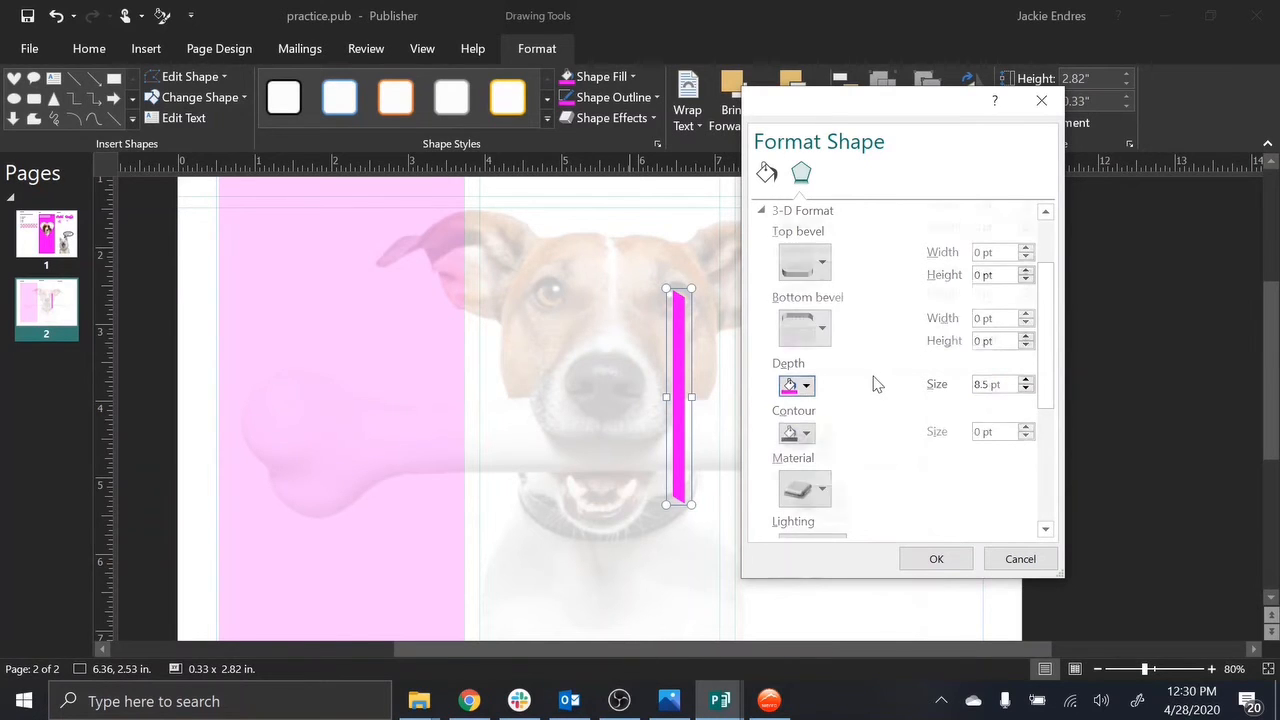
Step: Change the bar's depth color to a darker shade of magenta from the tint and shade options
scroll(834, 340, "down", 1)
left_click(806, 338)
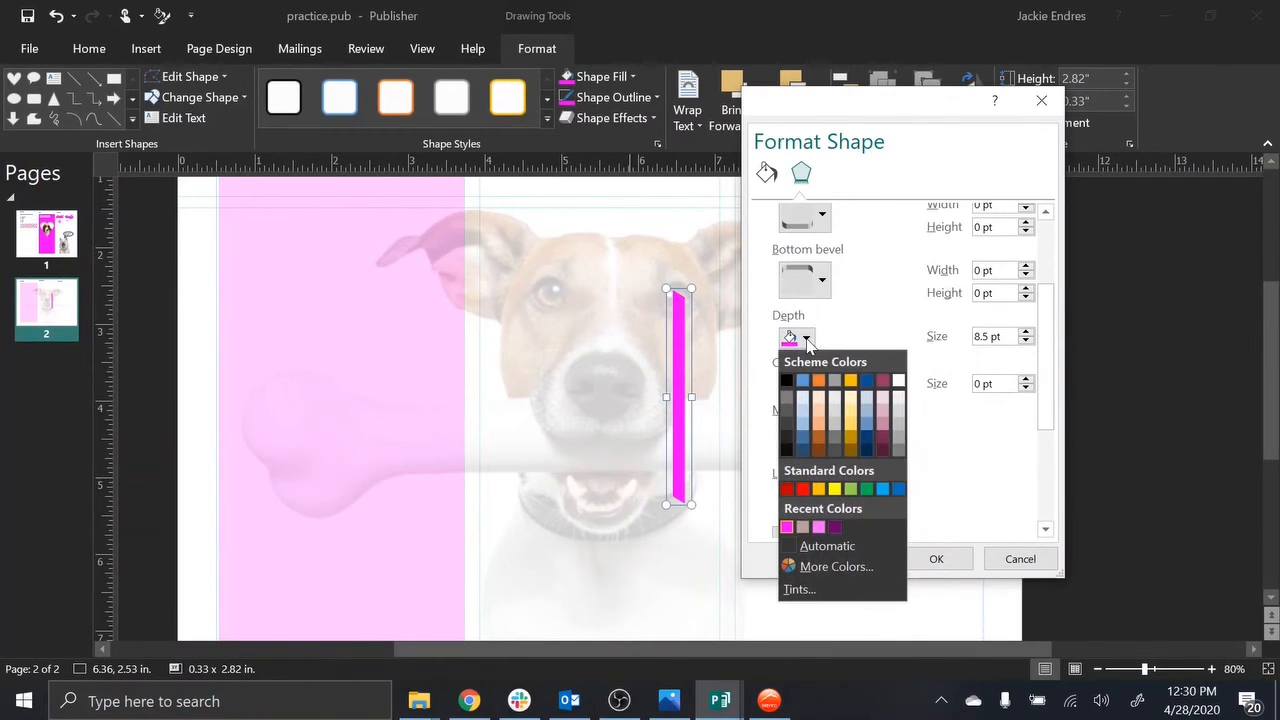
left_click(799, 590)
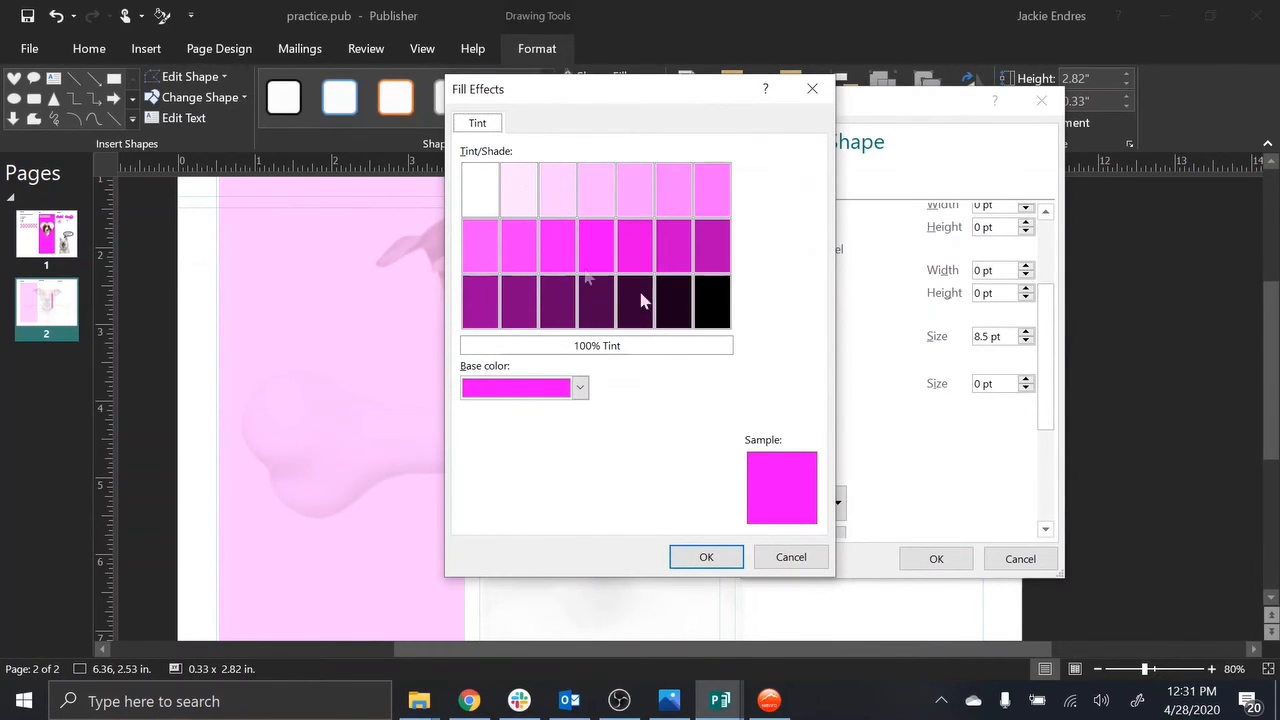
left_click(716, 255)
left_click(726, 559)
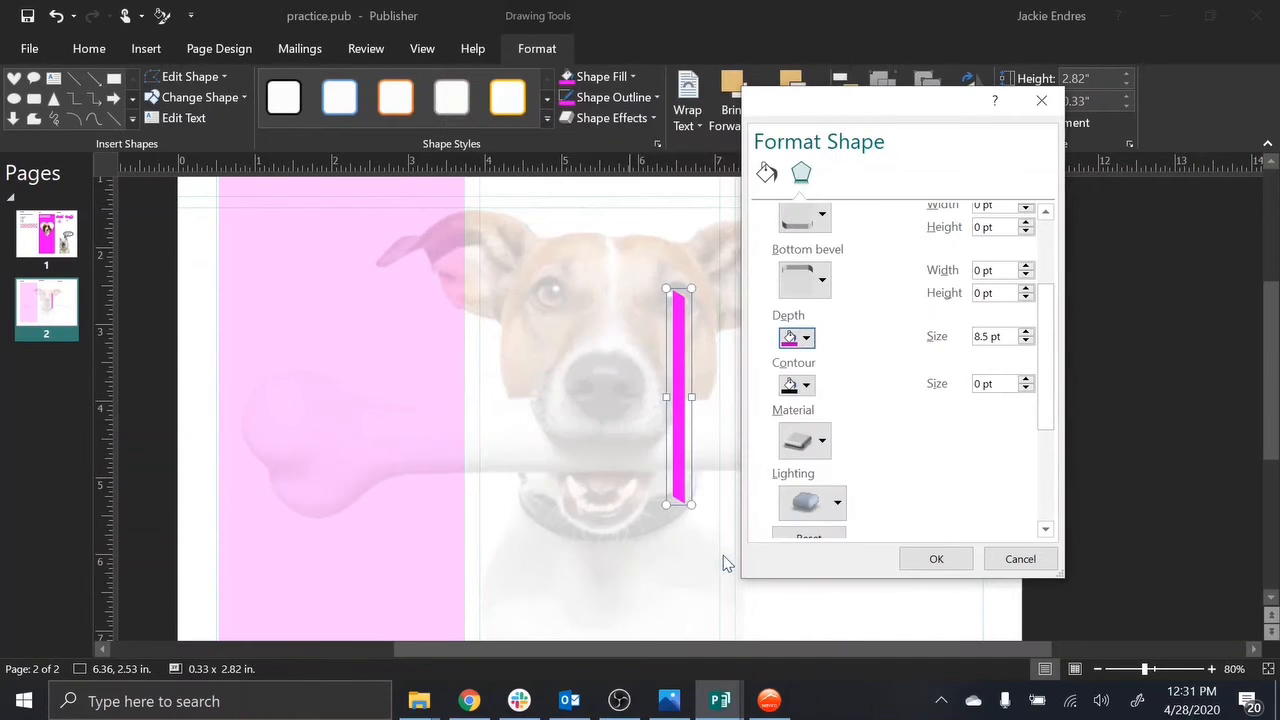
Step: Give the bar a 1 pt magenta contour and set its depth color to the recently used dark purple
left_click(806, 386)
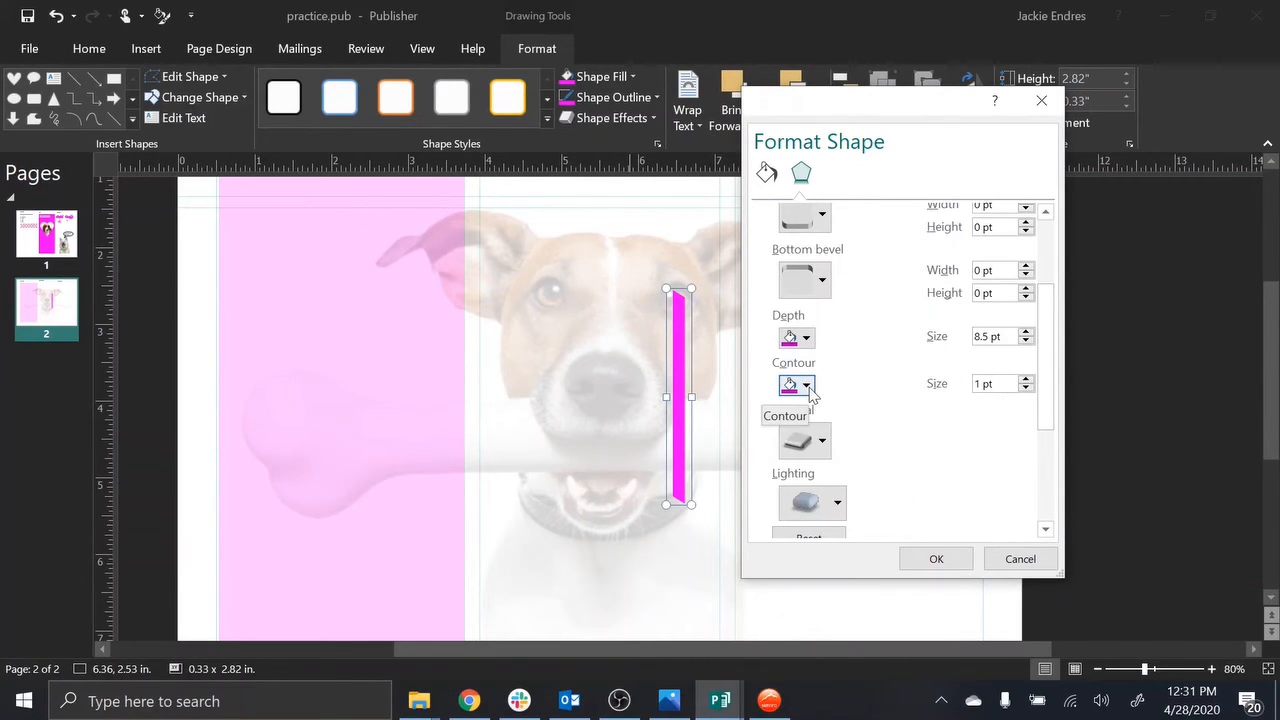
left_click(806, 338)
left_click(842, 532)
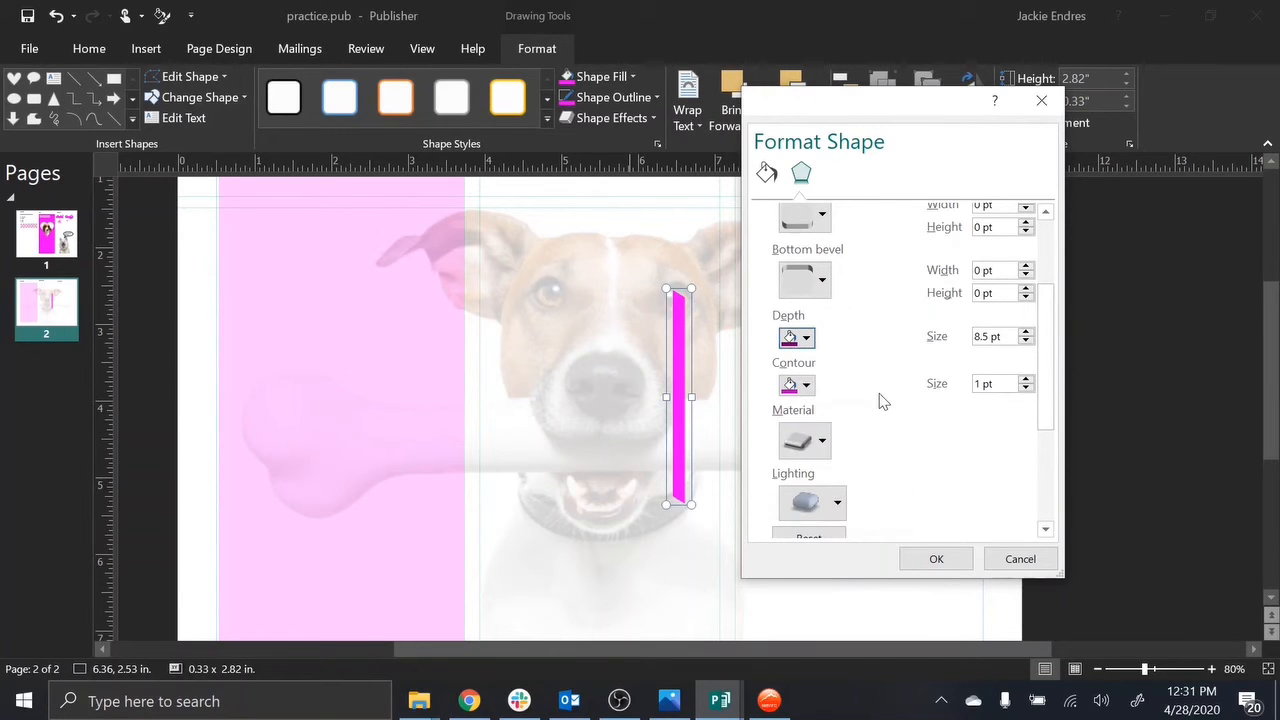
Step: Choose the first material preset for the bar, check the lighting presets, and apply the 3-D formatting
left_click(820, 442)
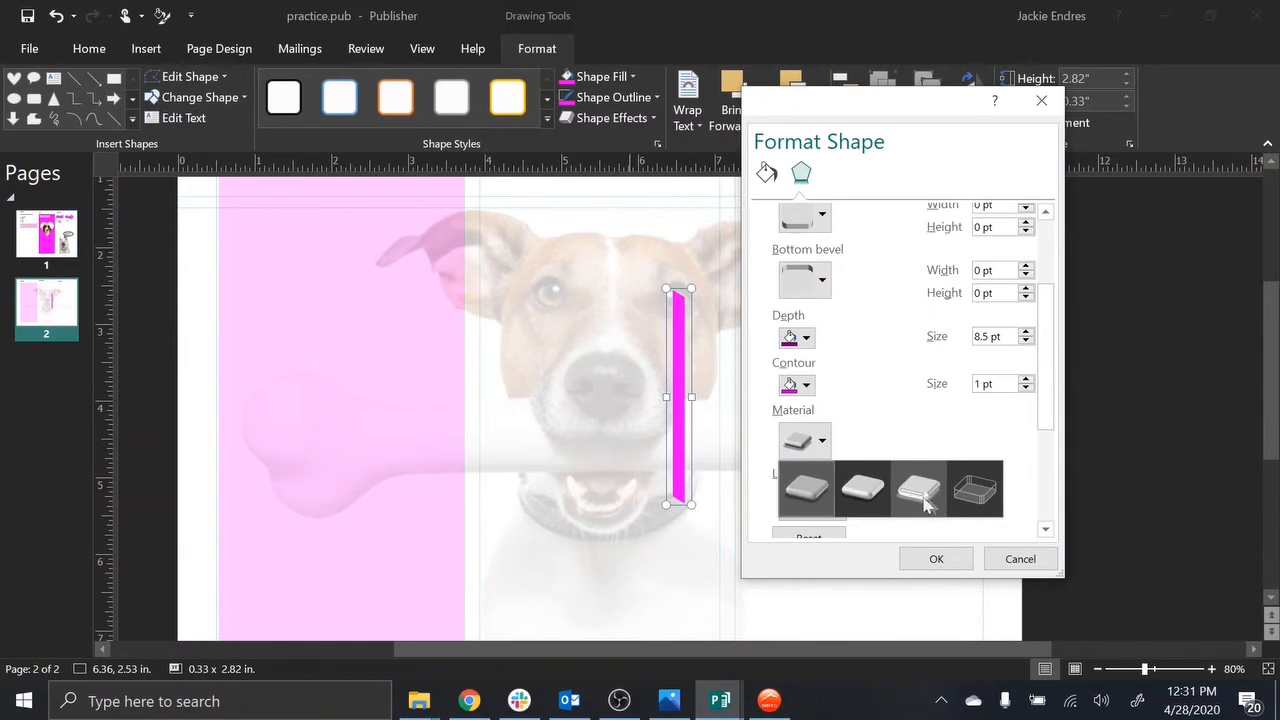
left_click(814, 501)
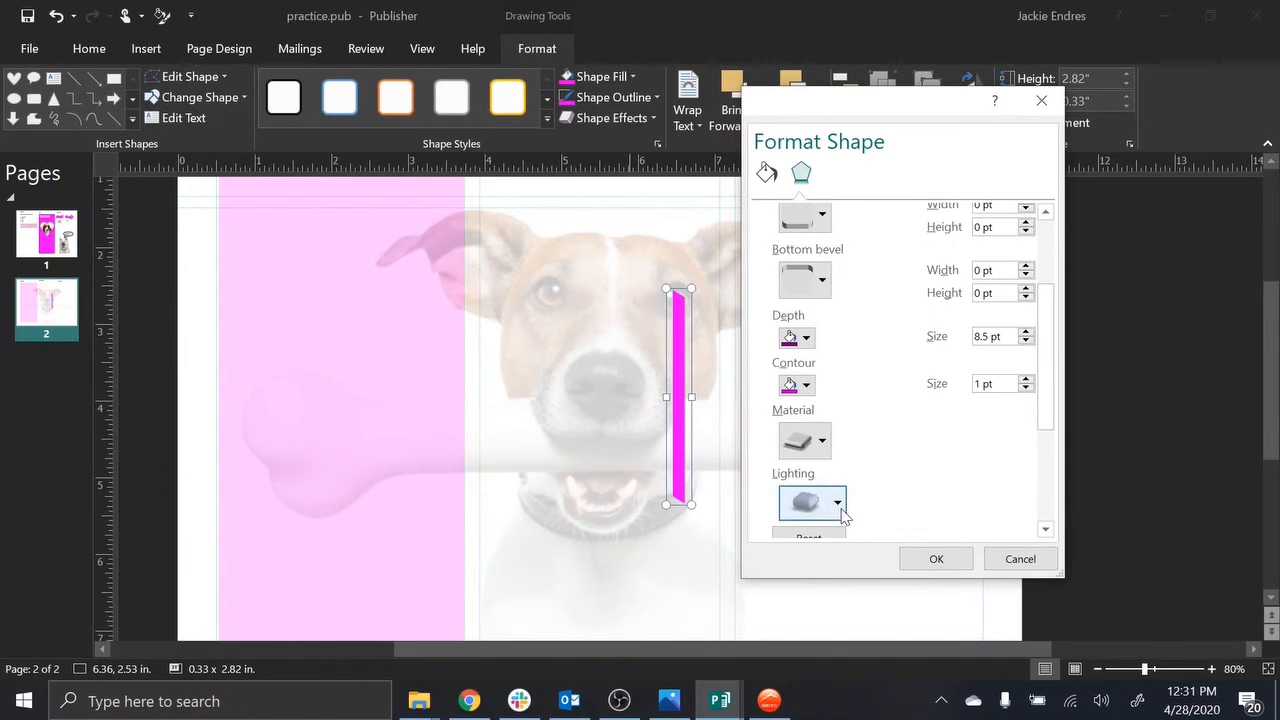
left_click(839, 506)
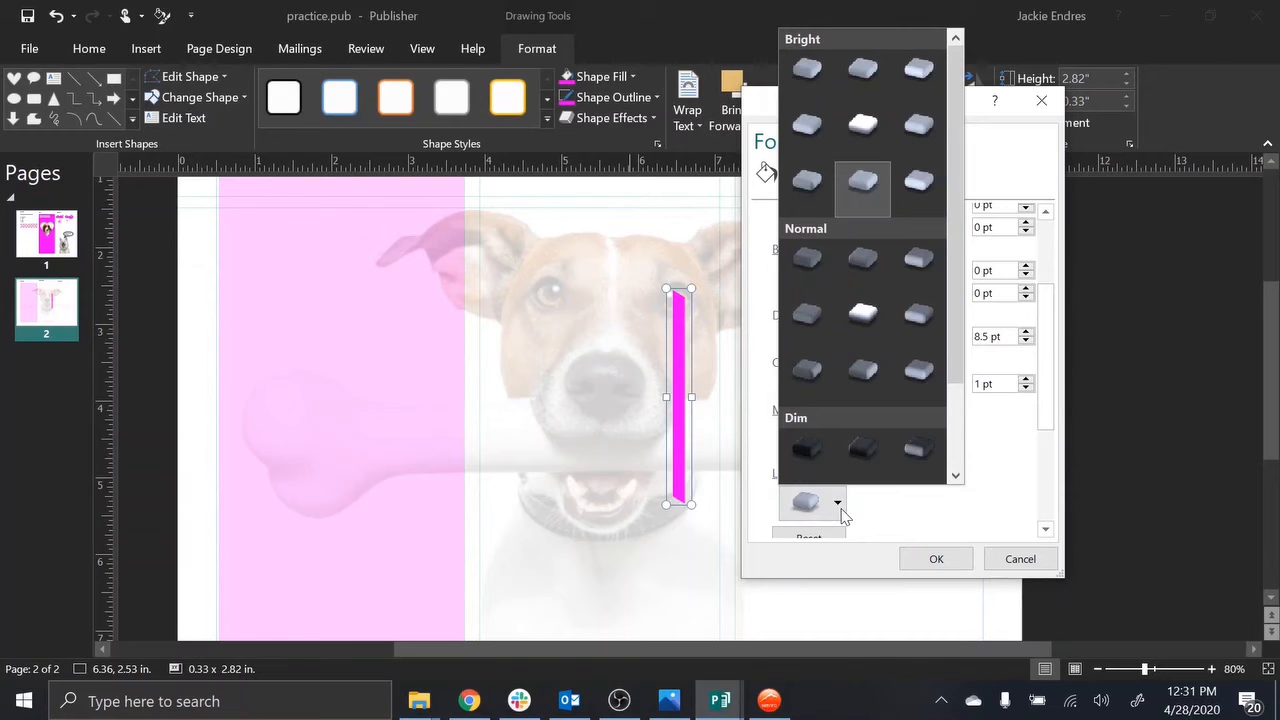
left_click(922, 509)
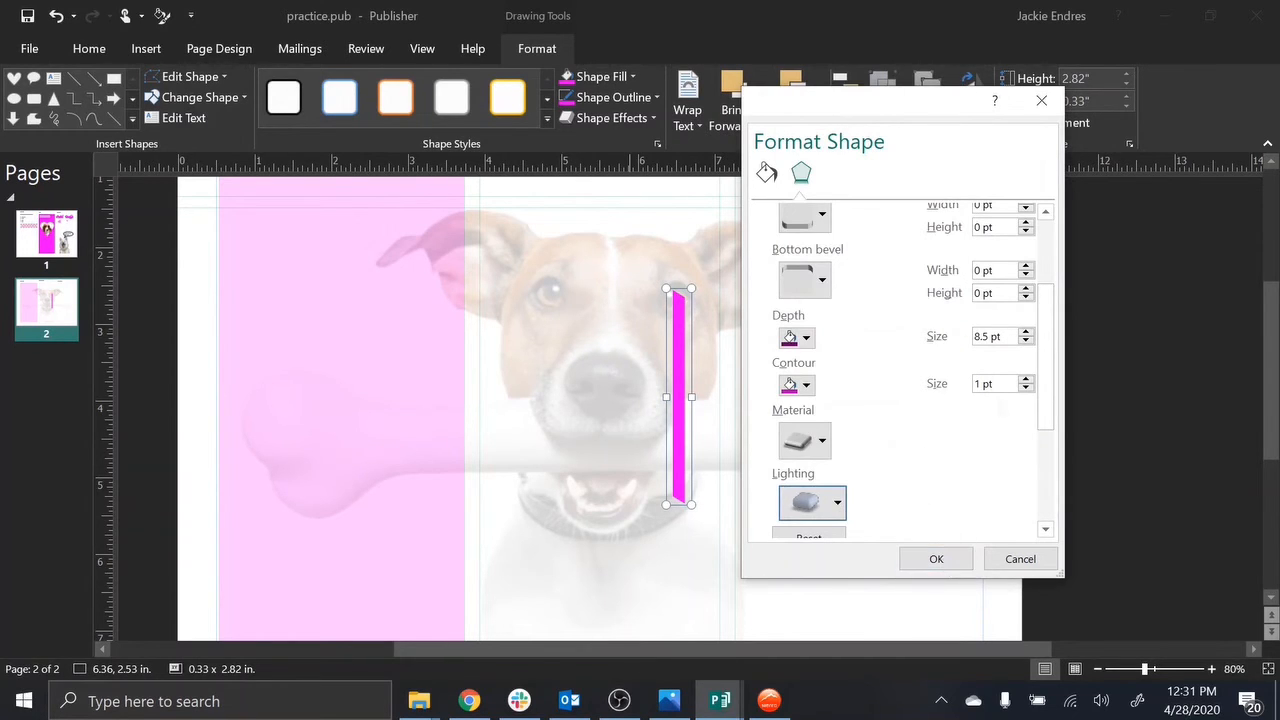
left_click(936, 565)
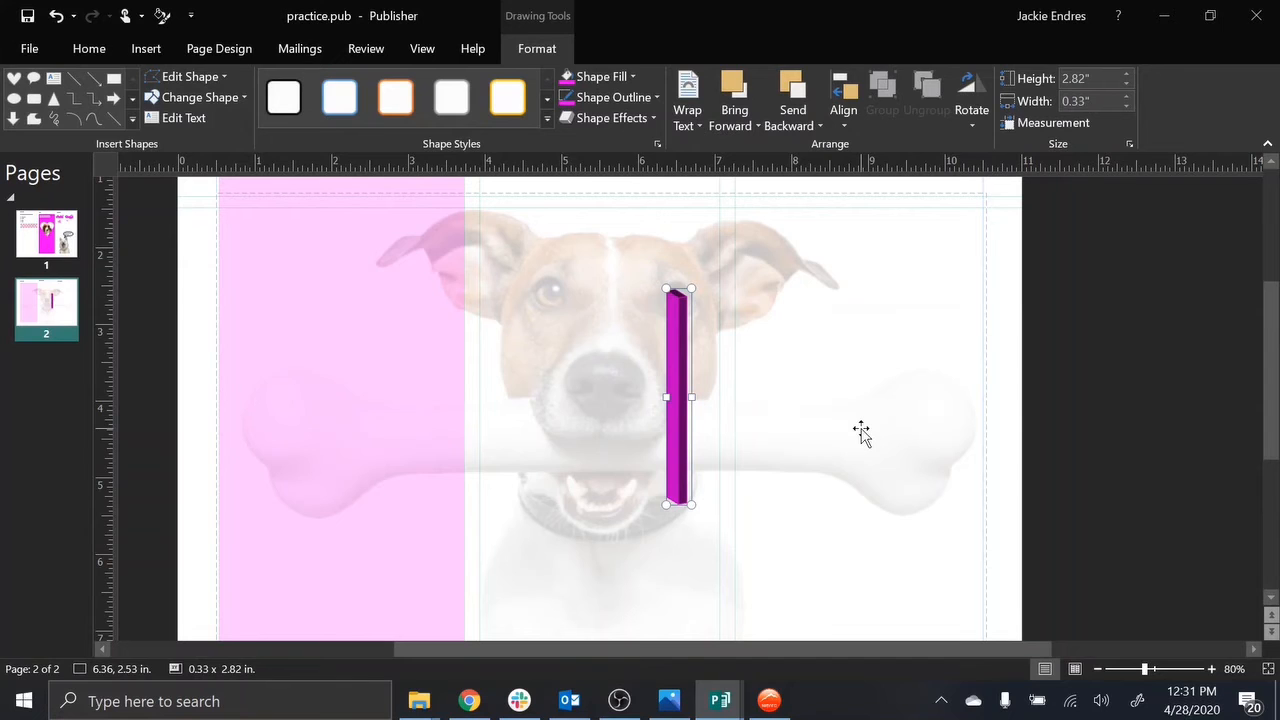
Step: Reduce the bar's 3-D contour size to 0 pt and set its depth size to 8 pt
left_click(649, 120)
mouse_move(645, 360)
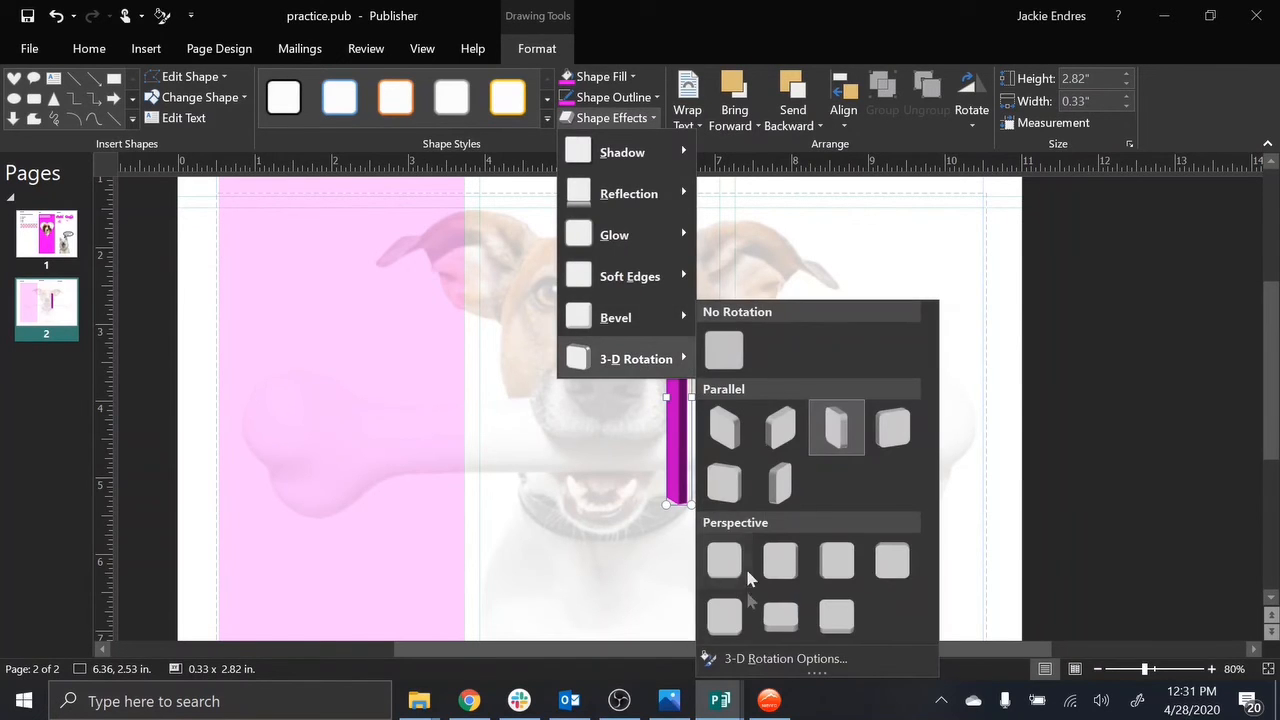
right_click(749, 657)
key("Escape")
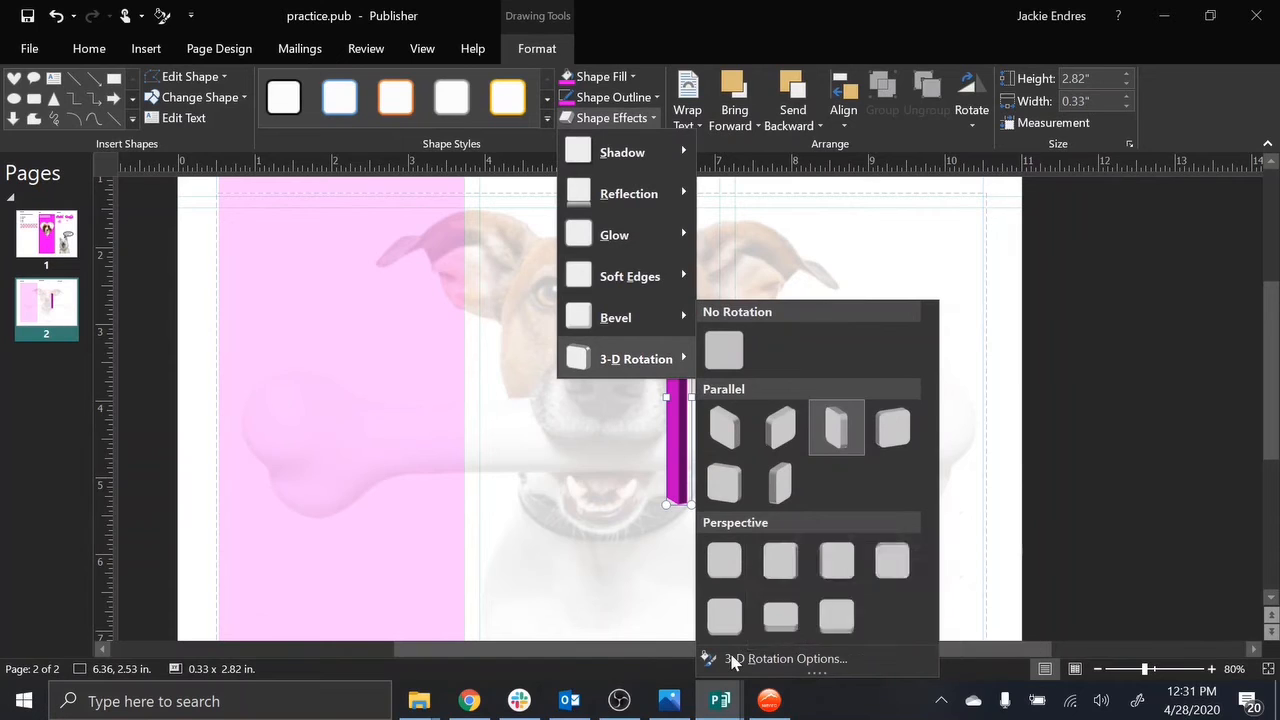
left_click(729, 657)
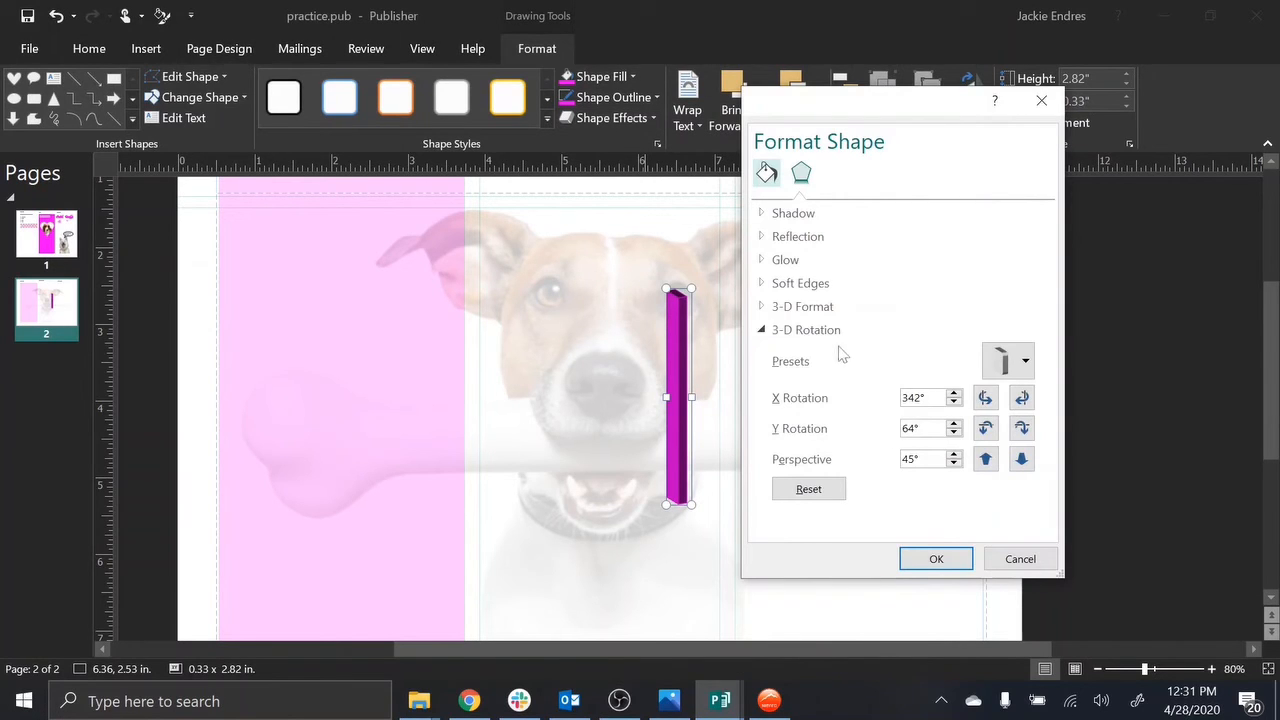
left_click(800, 307)
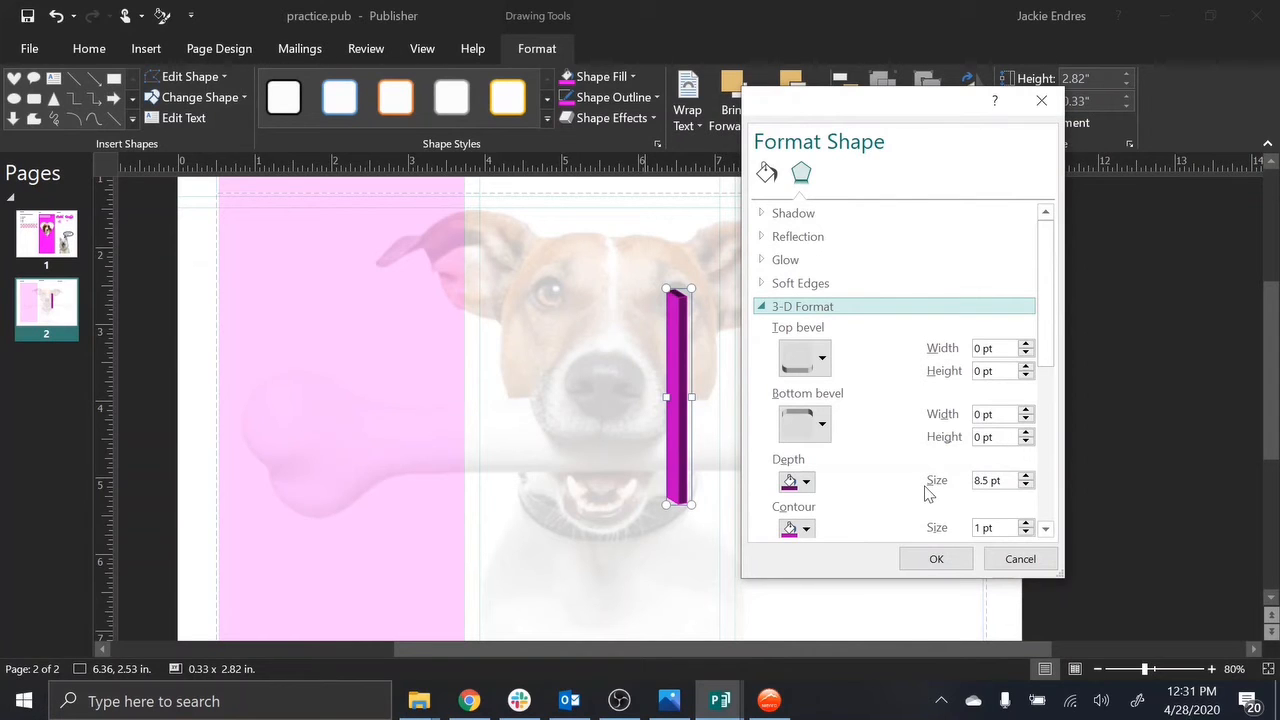
scroll(878, 445, "down", 3)
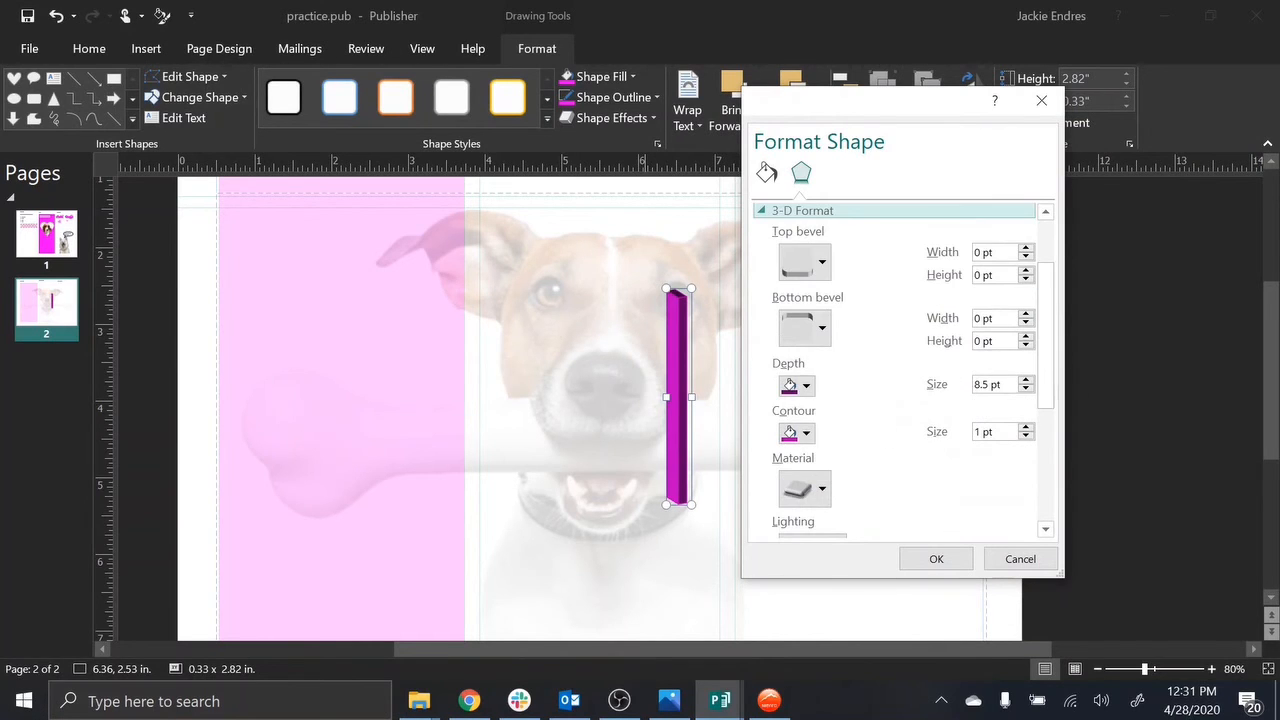
left_click(1026, 436)
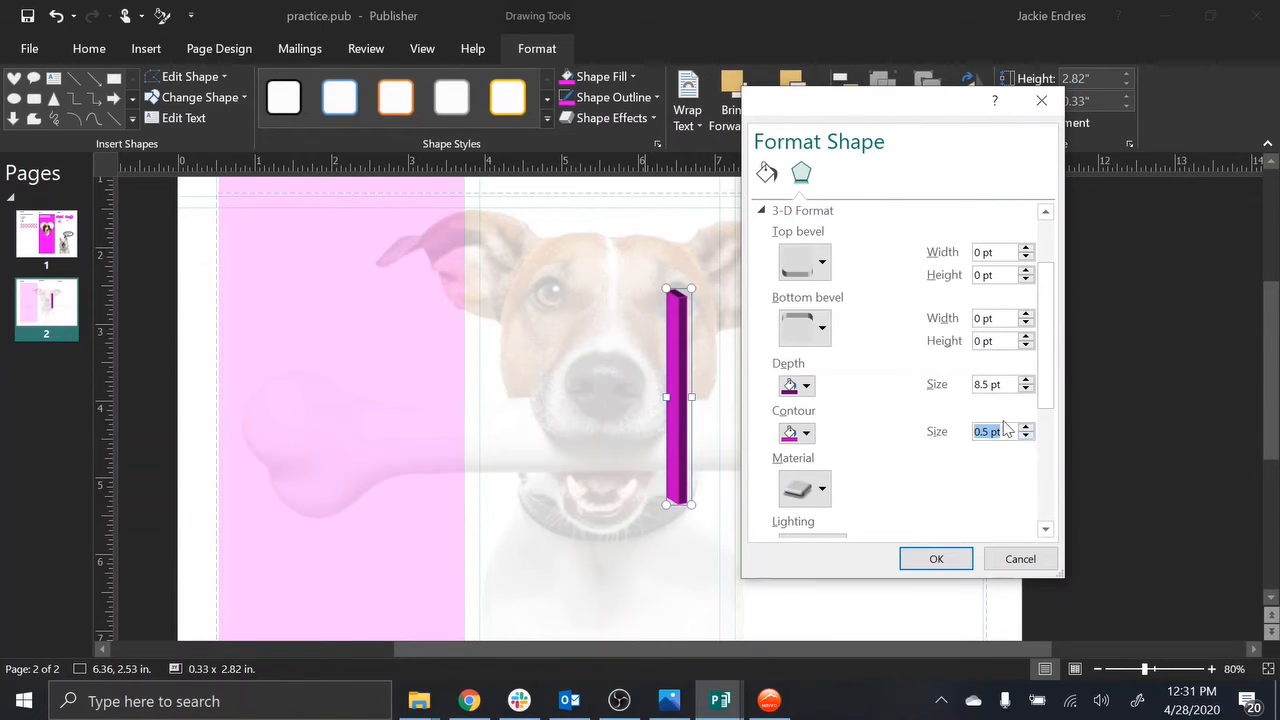
type("0")
left_click_drag(1000, 384, 962, 390)
type("8")
left_click(935, 558)
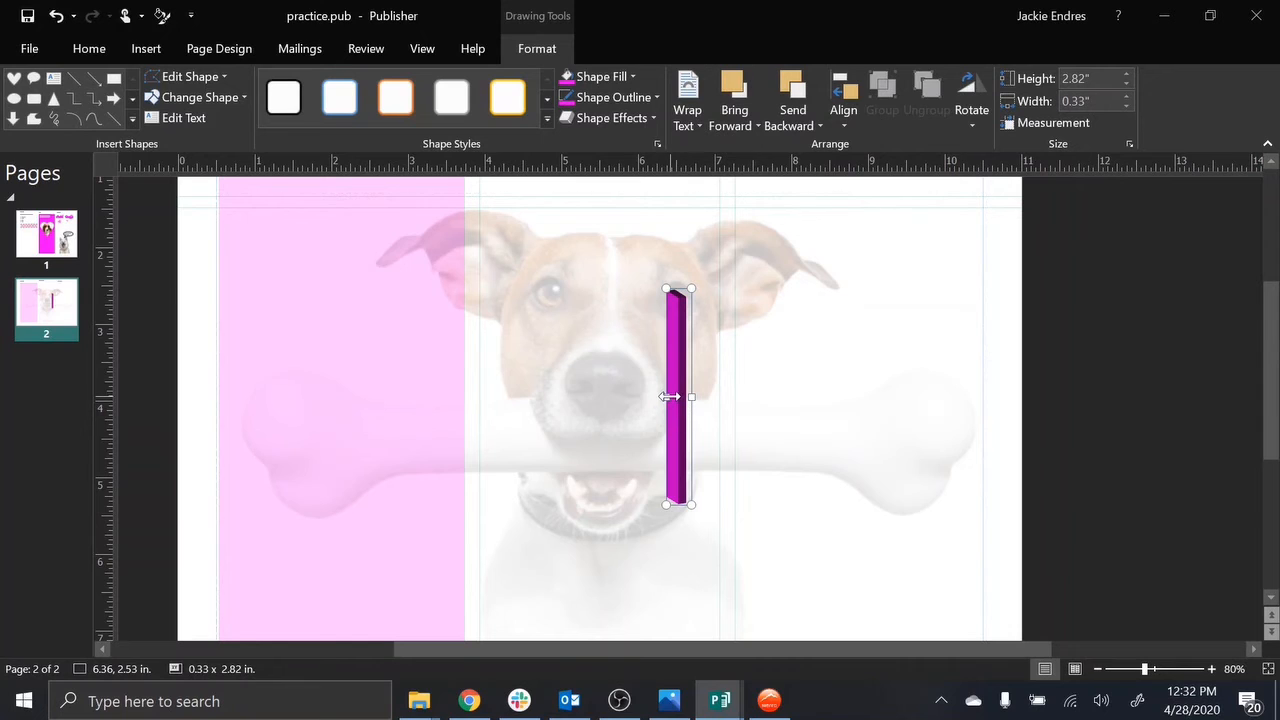
Step: Widen the bar to about 0.58 in and set its 3-D depth size to 10 pt
left_click_drag(668, 397, 646, 397)
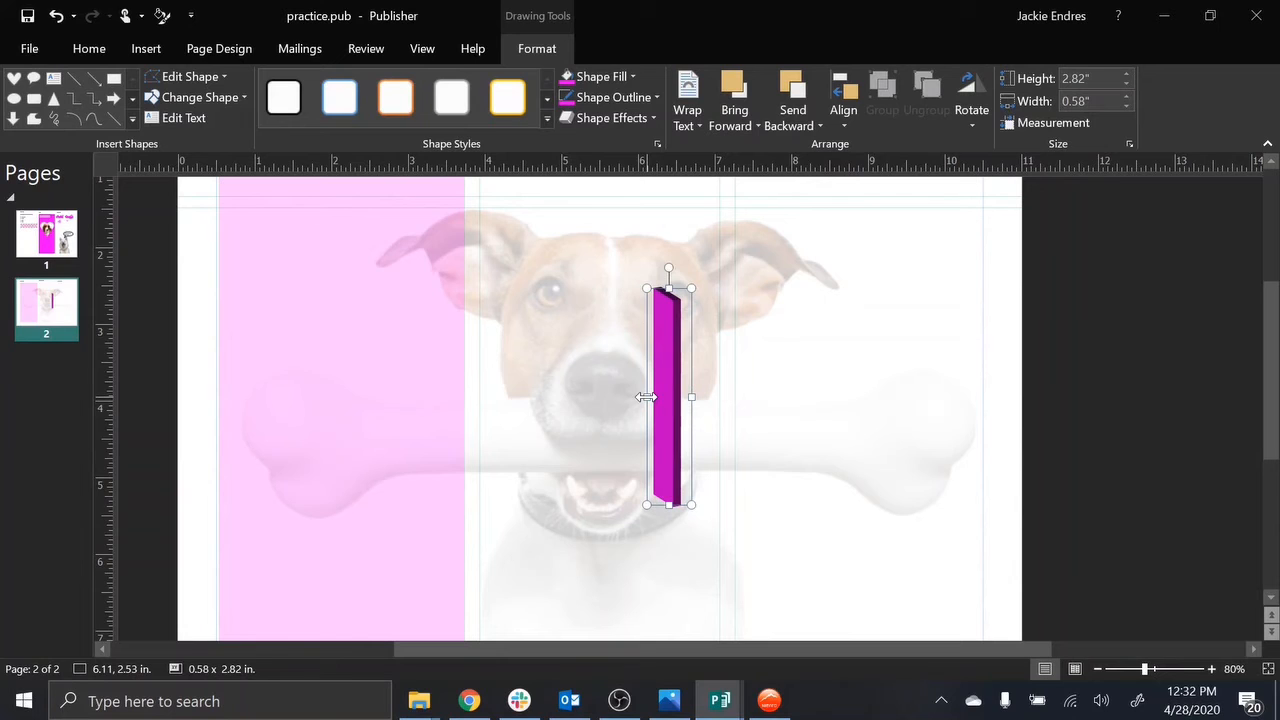
left_click(652, 117)
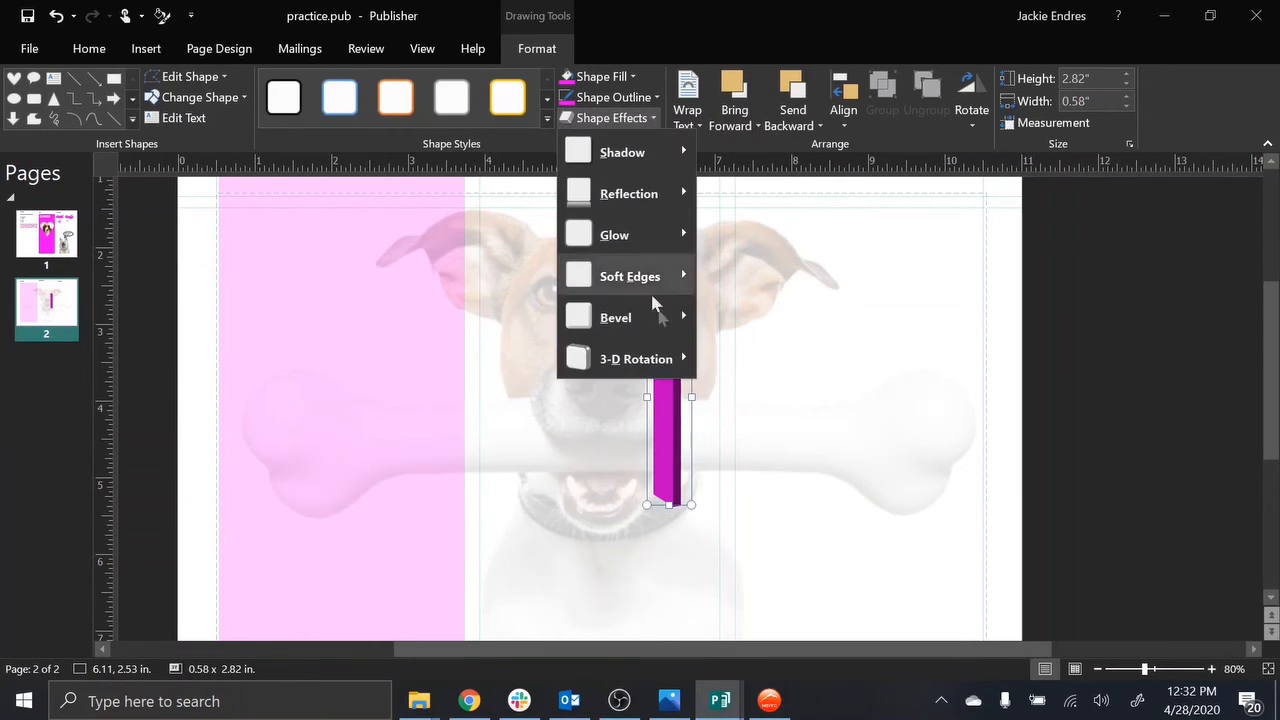
mouse_move(672, 360)
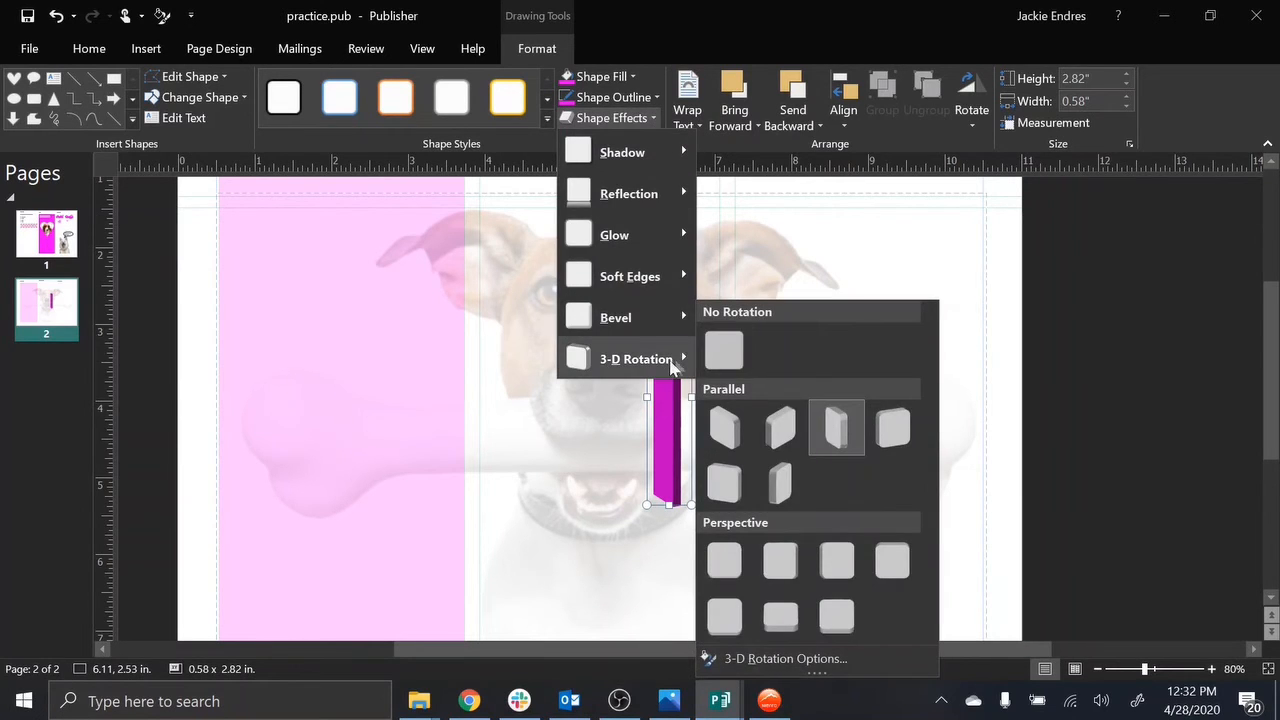
left_click(808, 660)
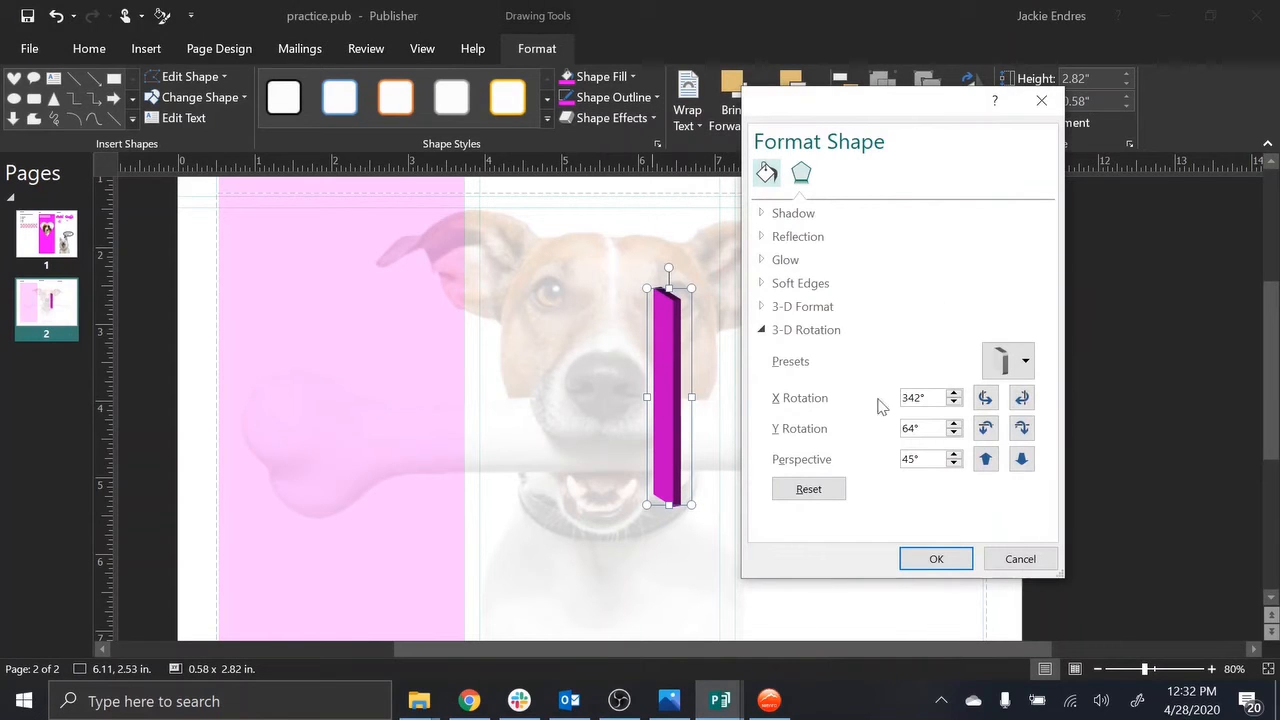
left_click(832, 308)
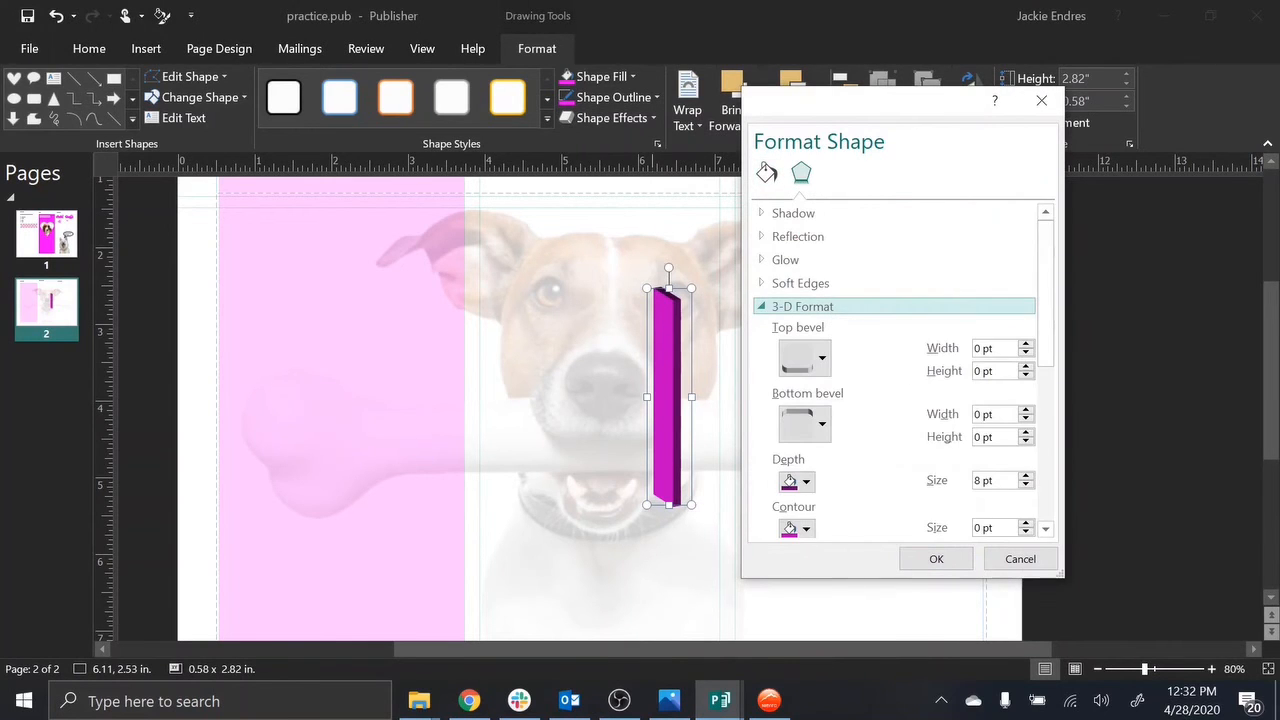
left_click_drag(996, 481, 973, 481)
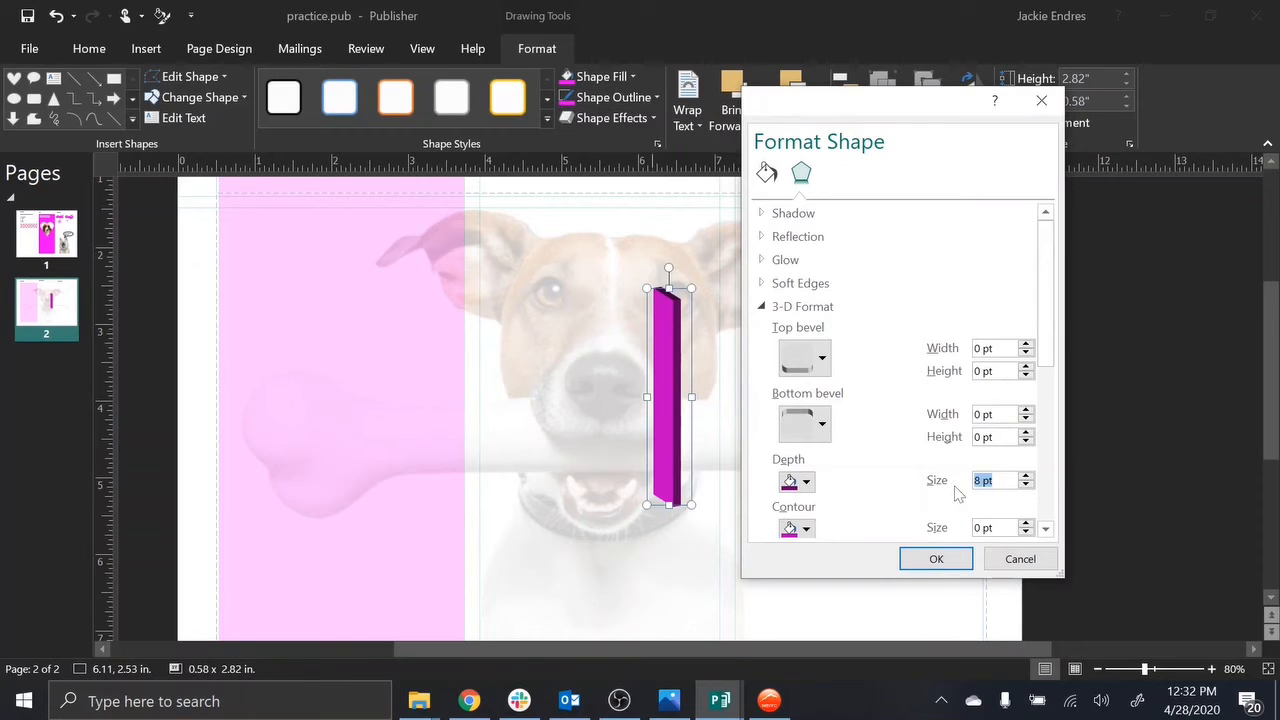
type("10")
left_click(936, 559)
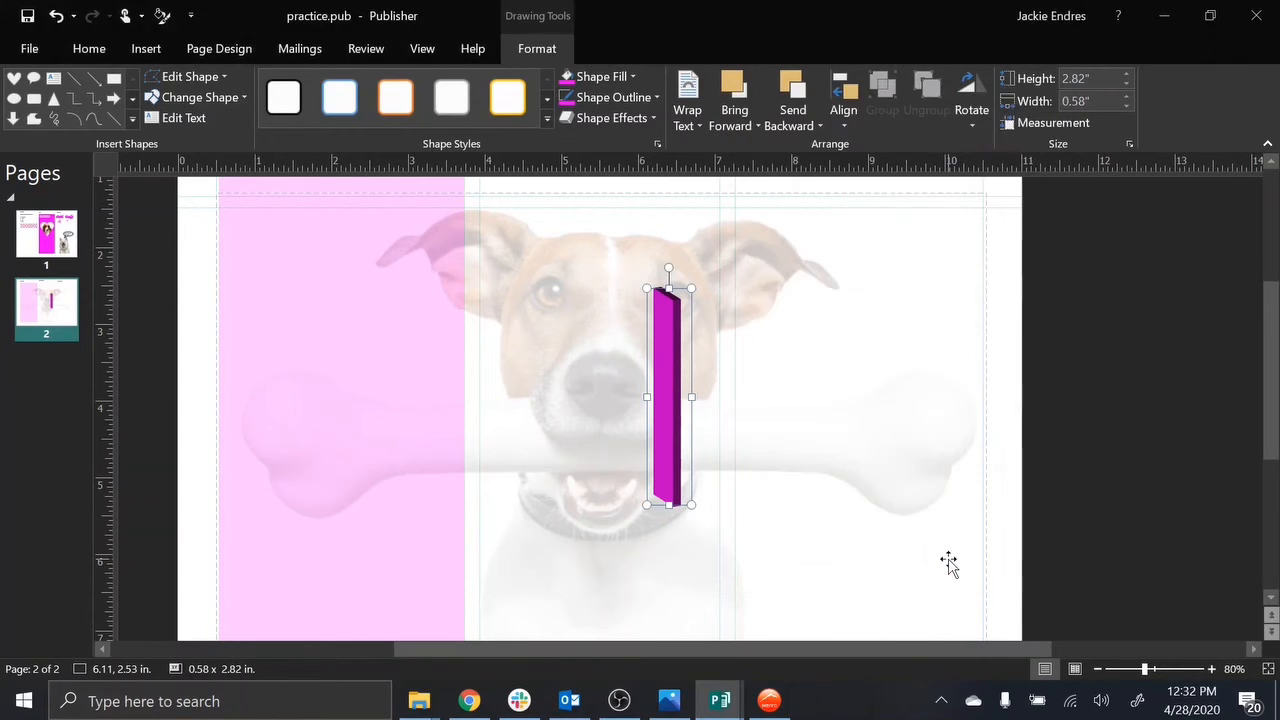
left_click(802, 430)
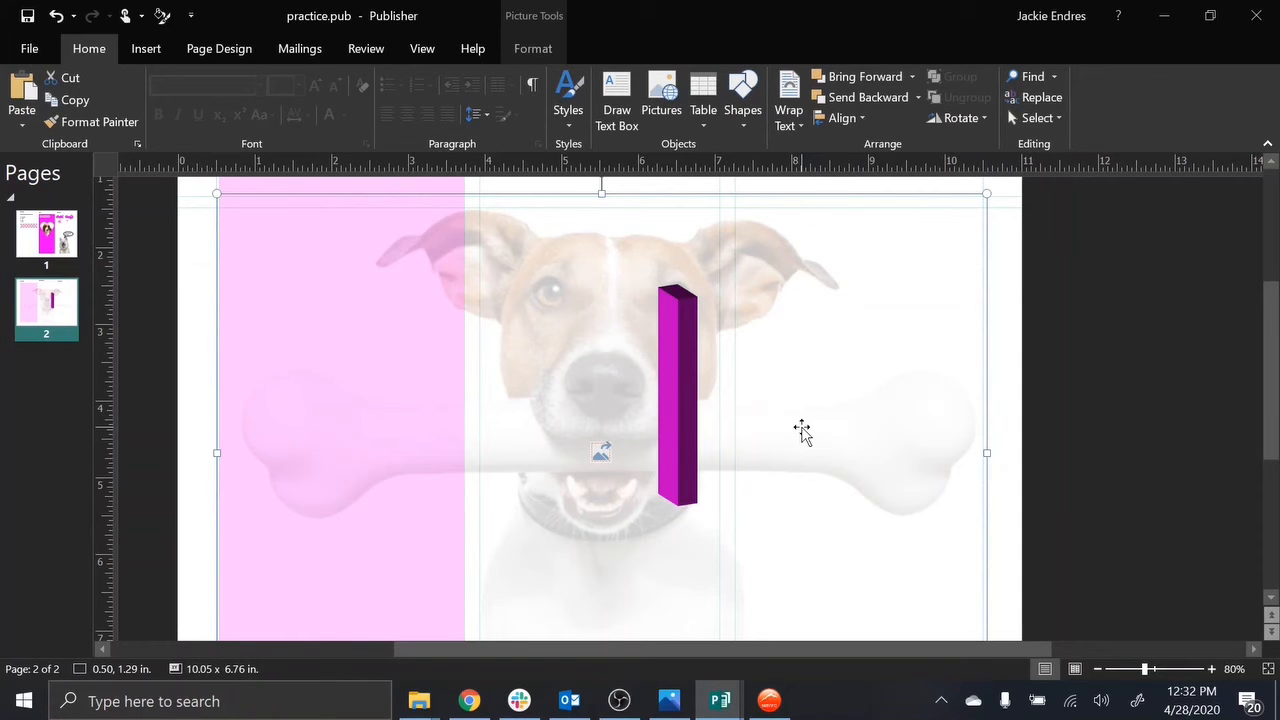
Step: Copy the magenta 3-D bar and paste five duplicates of it on the inside page
left_click(688, 421)
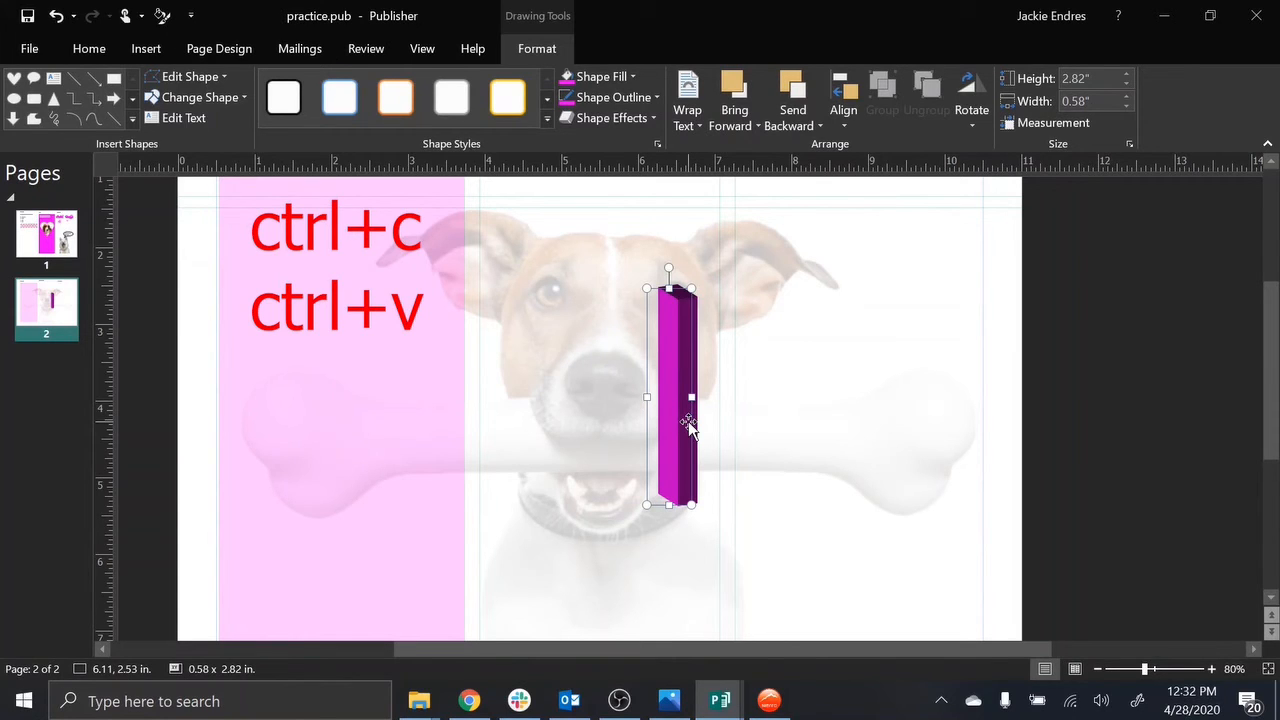
key("ctrl+v")
key("ctrl+v")
key("ctrl+v")
key("ctrl+v")
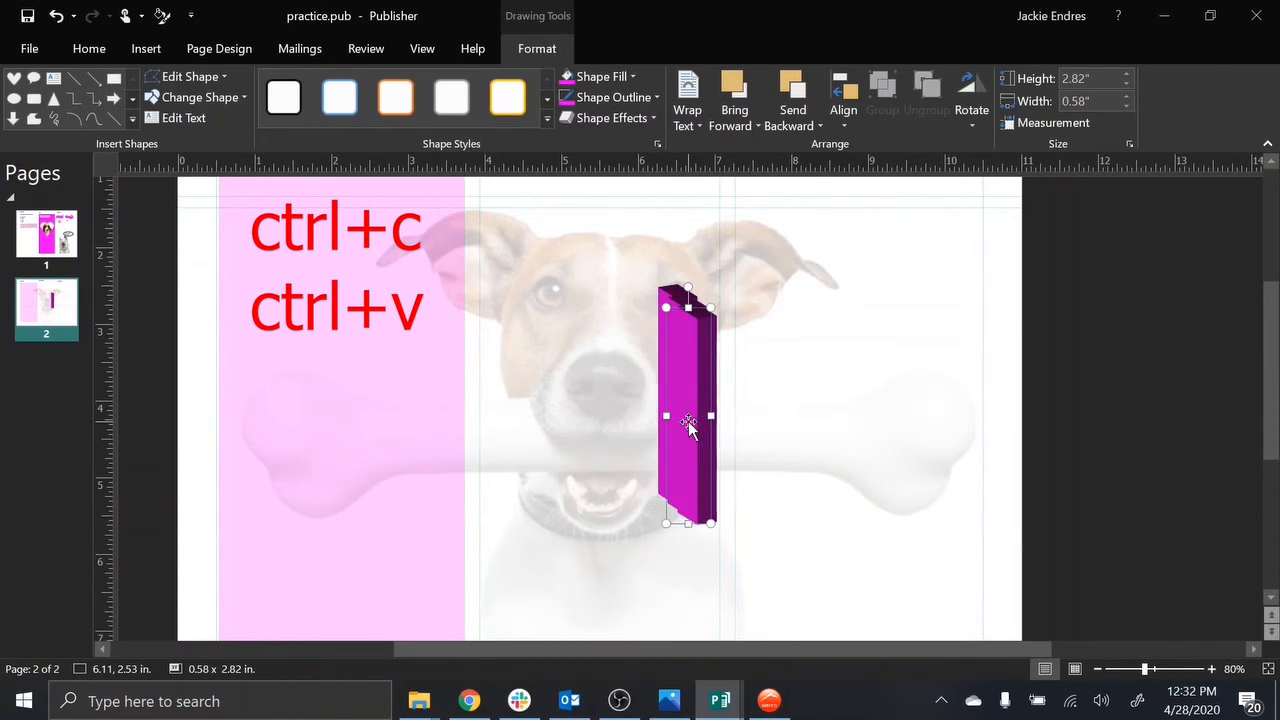
key("ctrl+v")
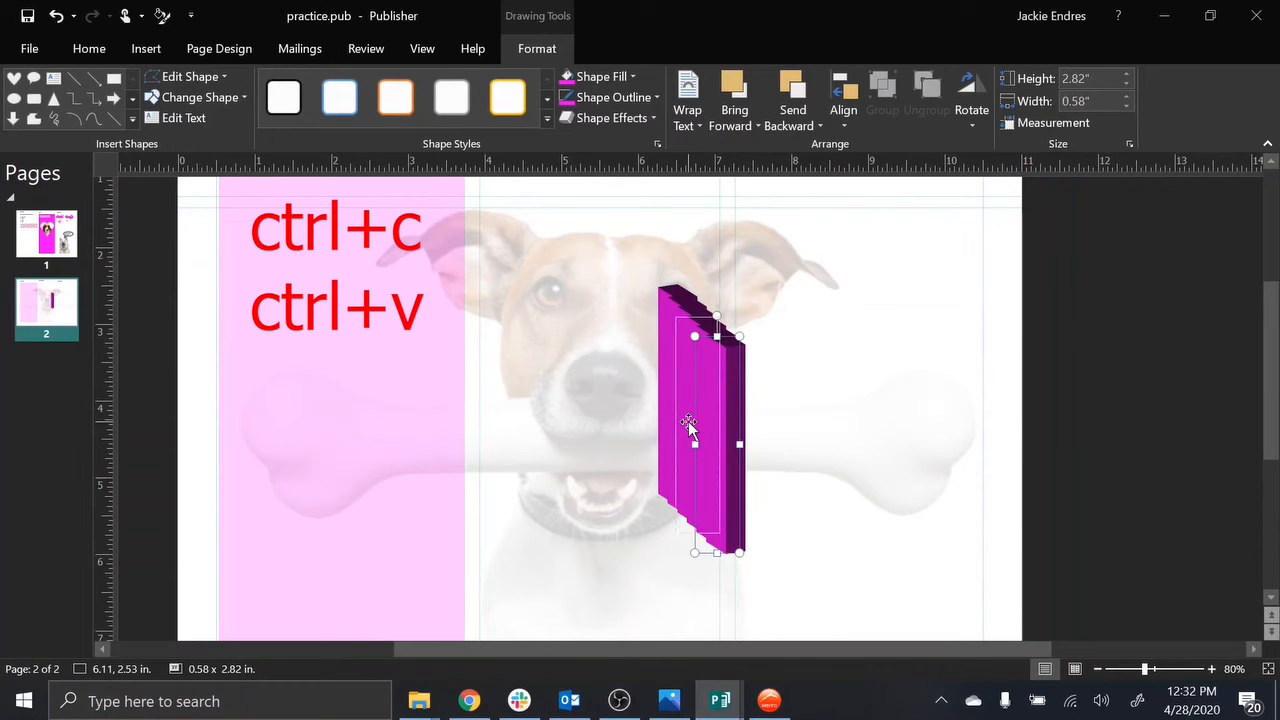
Step: Spread the pasted bars in a row across the middle and right panels, and fill the leftmost bar with the light green standard color
left_click_drag(733, 389, 875, 368)
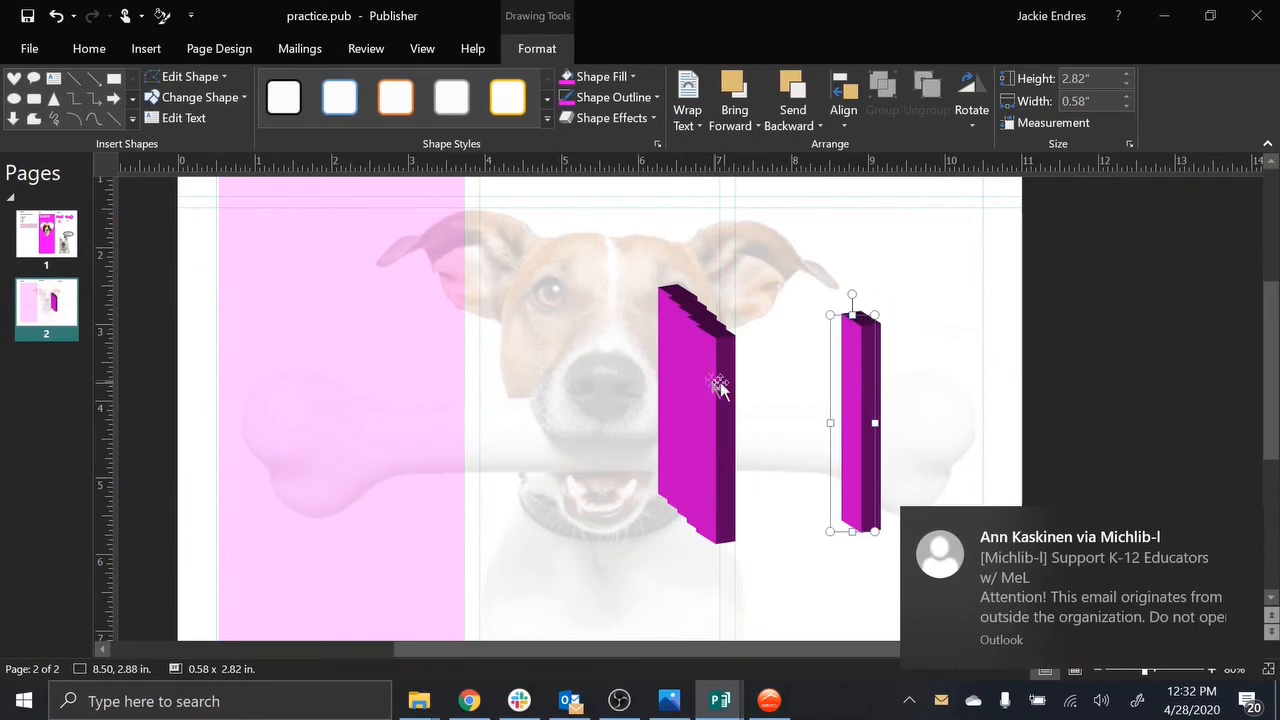
left_click_drag(706, 386, 919, 380)
left_click_drag(690, 377, 614, 381)
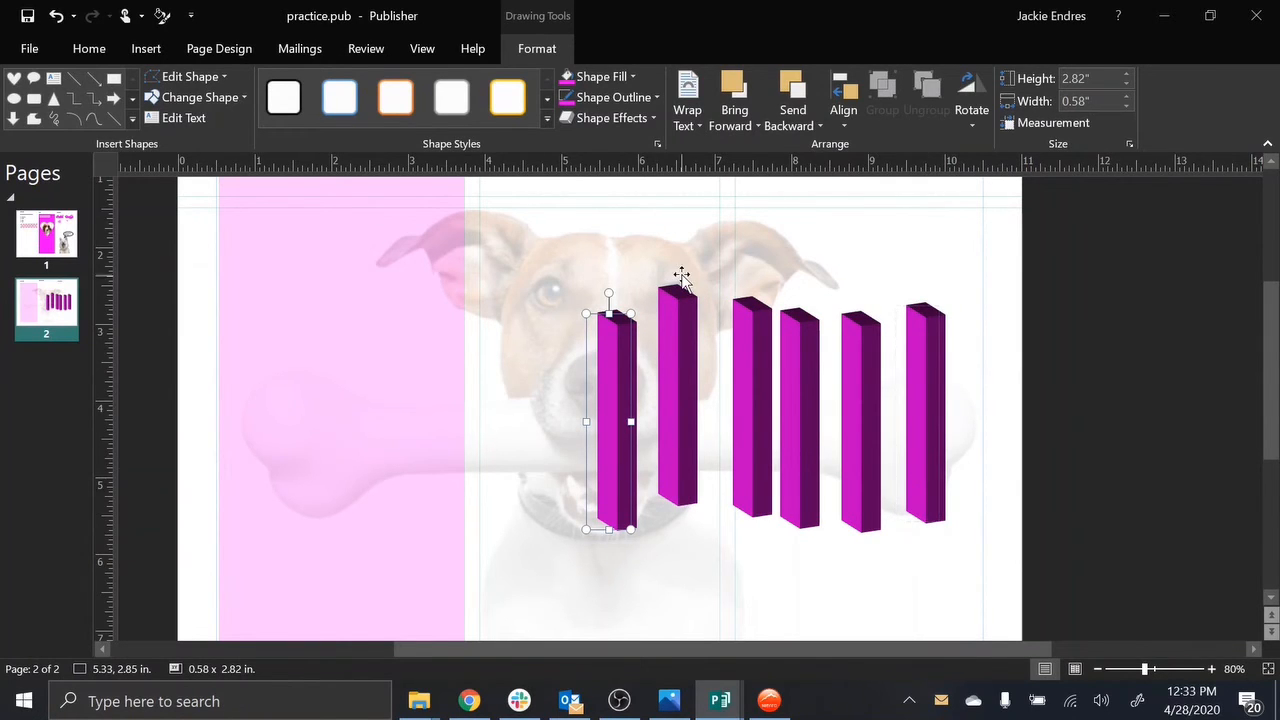
left_click(632, 77)
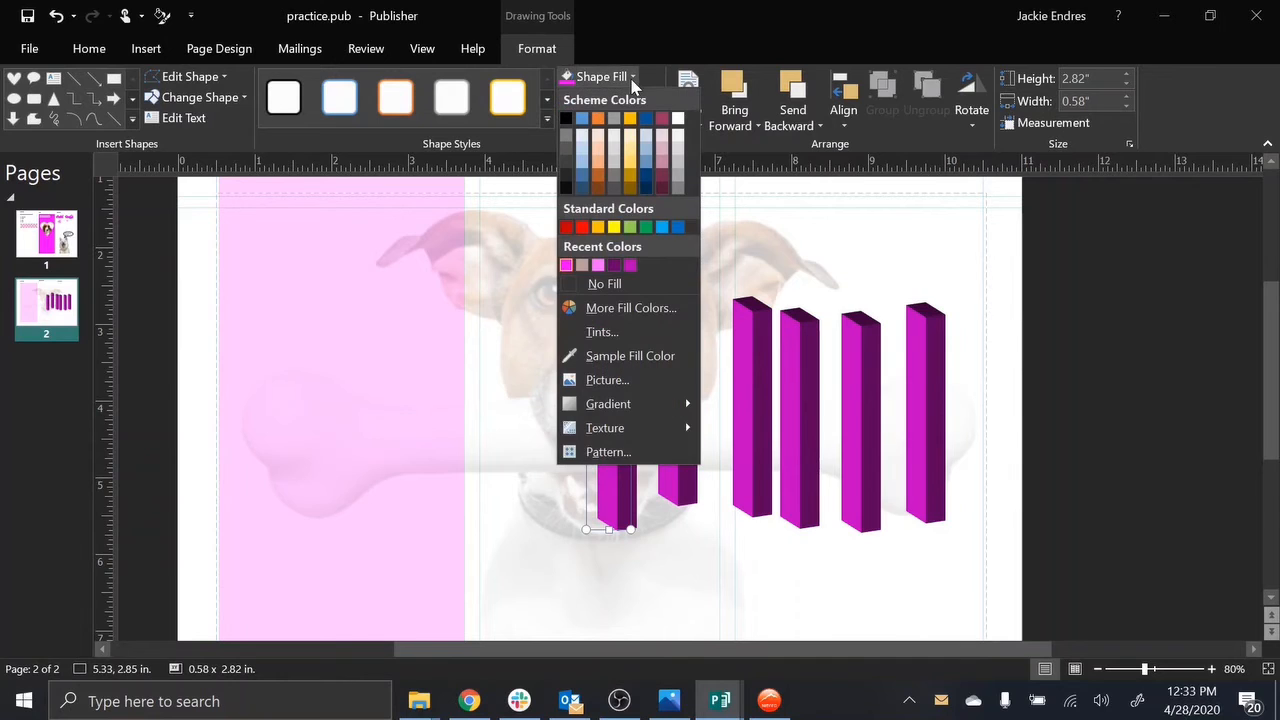
left_click(630, 227)
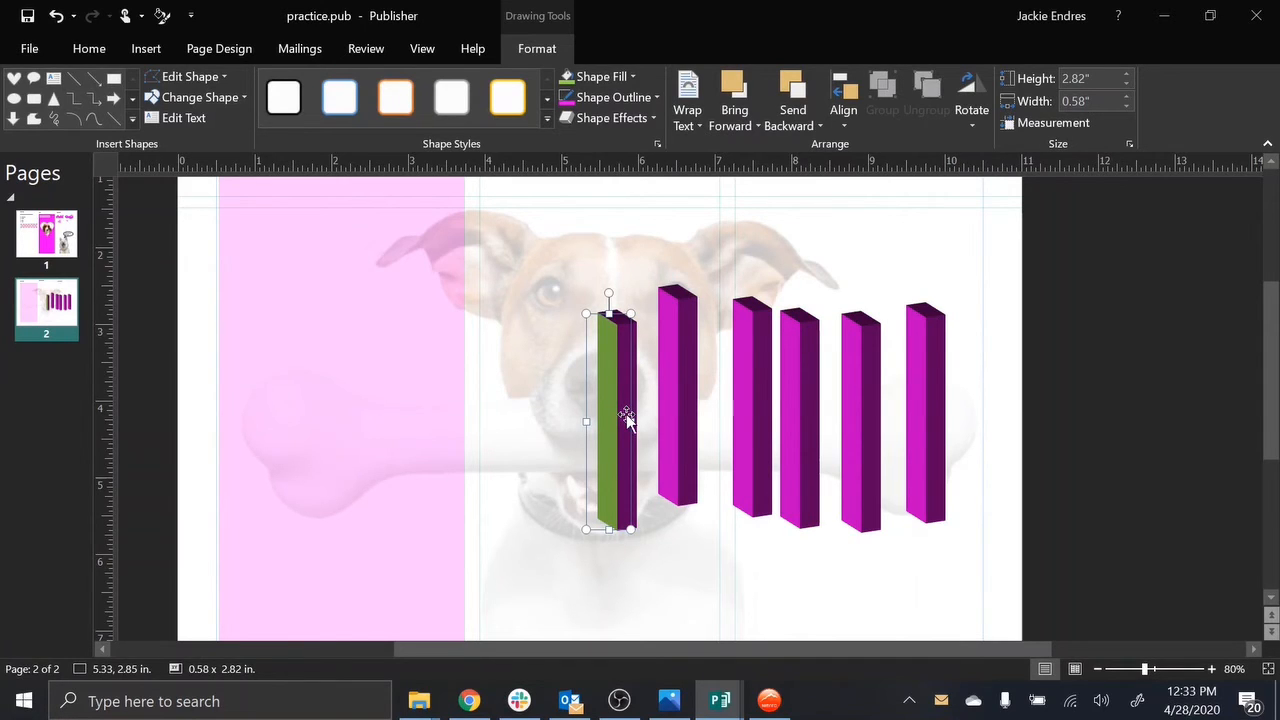
Step: Select all six bars together and reset their 3-D rotation
left_click(679, 352, "shift")
left_click(752, 390, "shift")
left_click(805, 405, "shift")
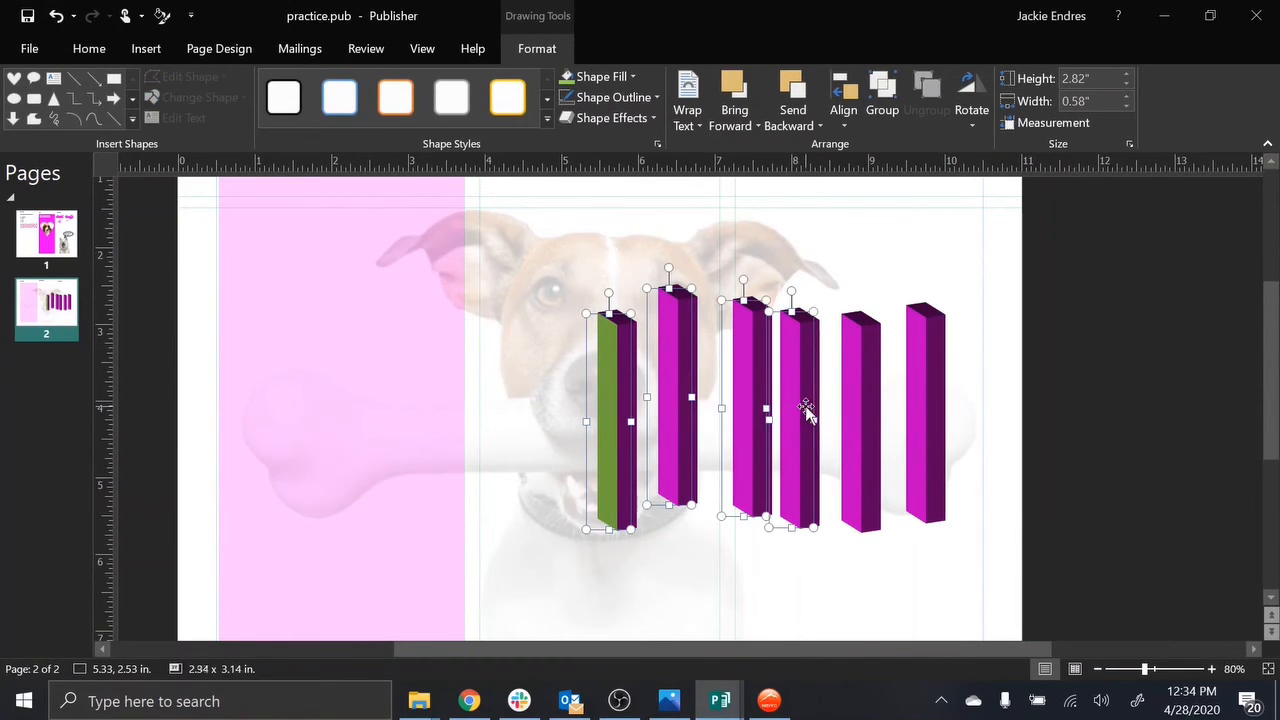
left_click(862, 420, "shift")
left_click(923, 421, "shift")
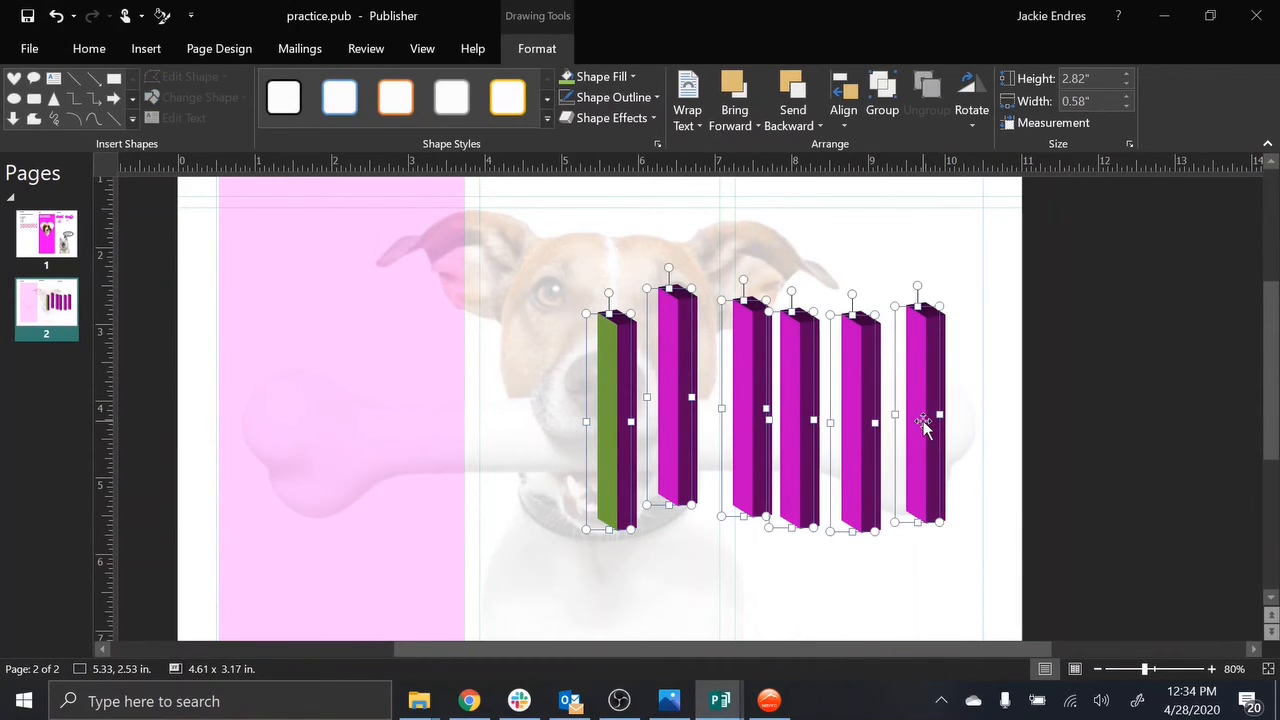
left_click(612, 118)
mouse_move(680, 359)
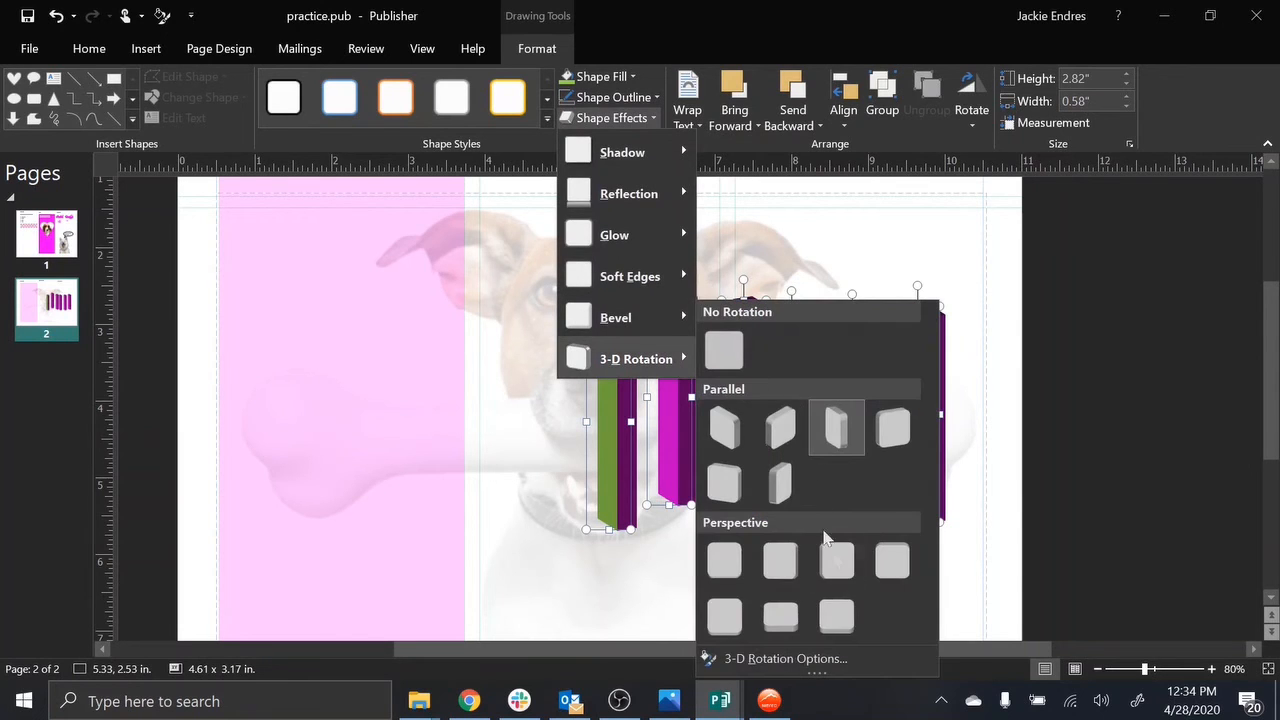
left_click(897, 660)
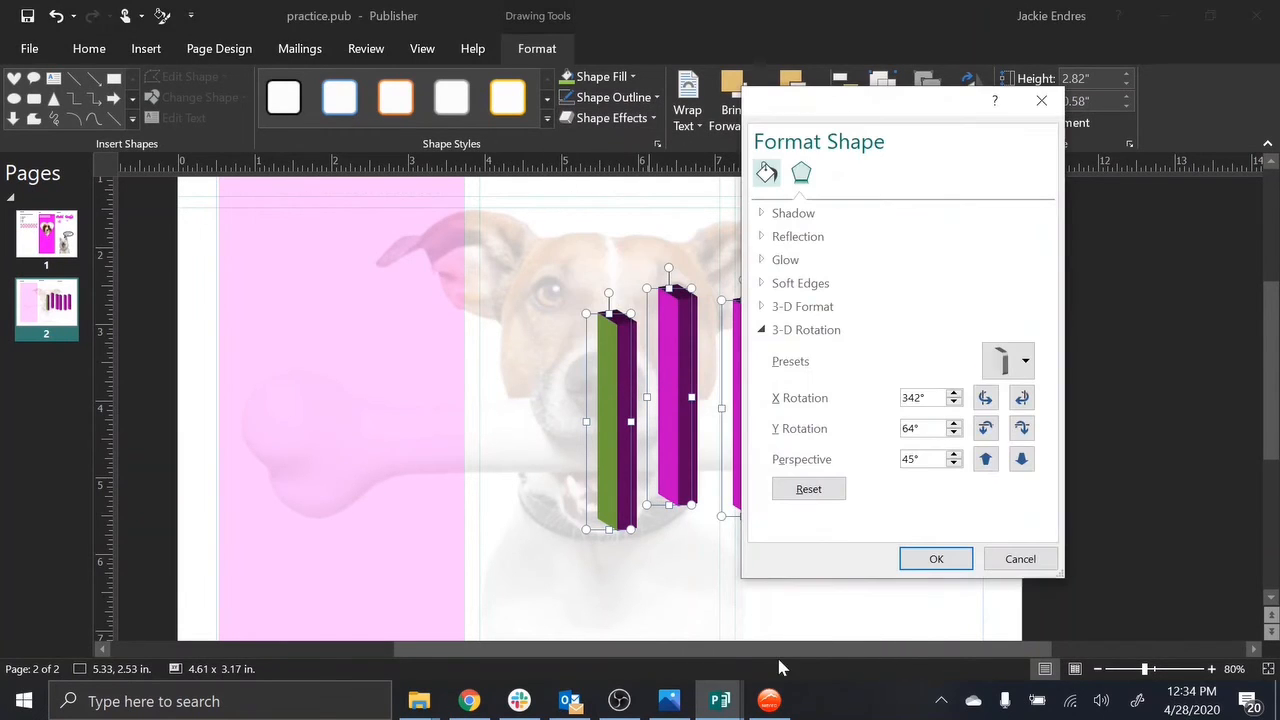
left_click(823, 498)
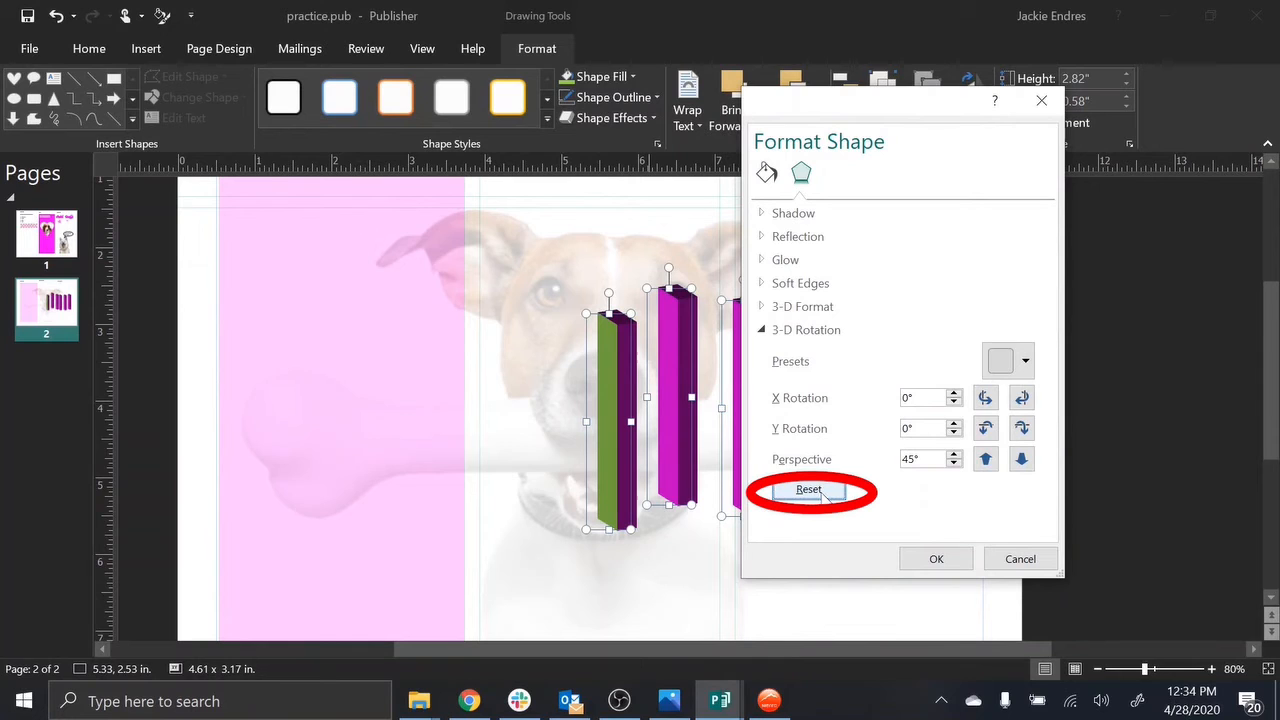
Step: Reset the 3-D format settings of the six selected bars
left_click(815, 306)
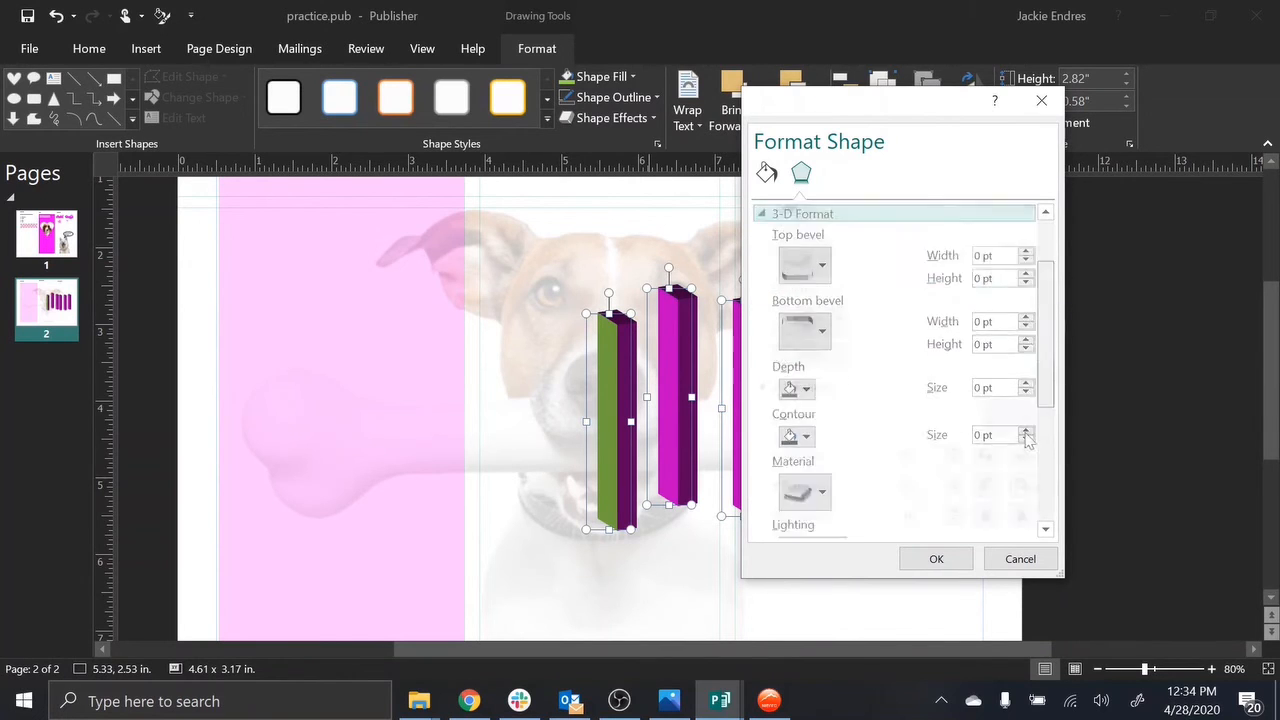
scroll(1027, 440, "down", 5)
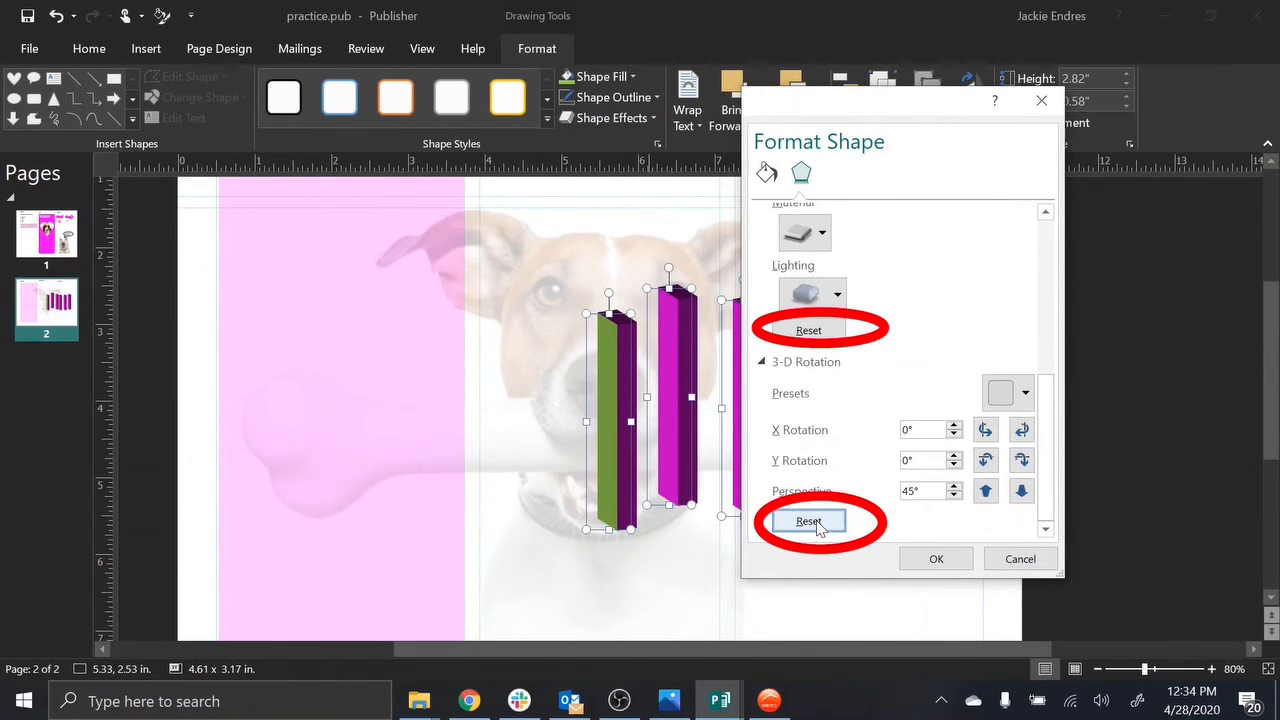
left_click(825, 332)
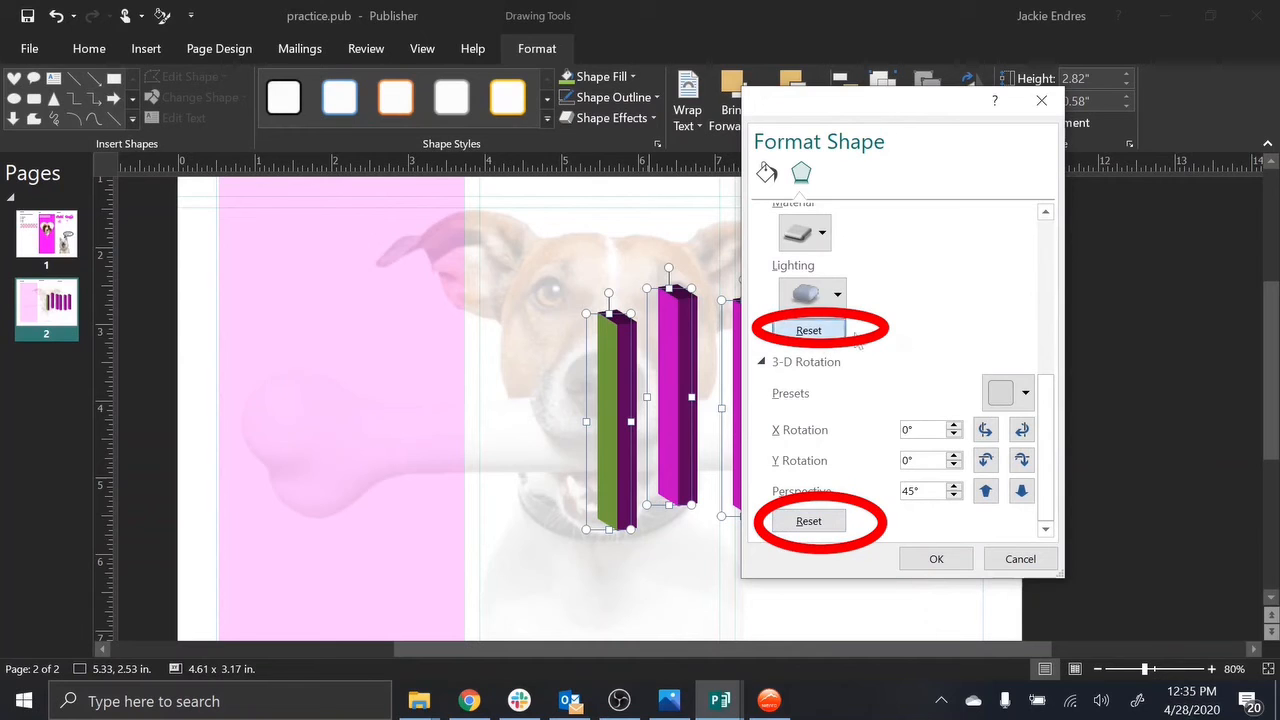